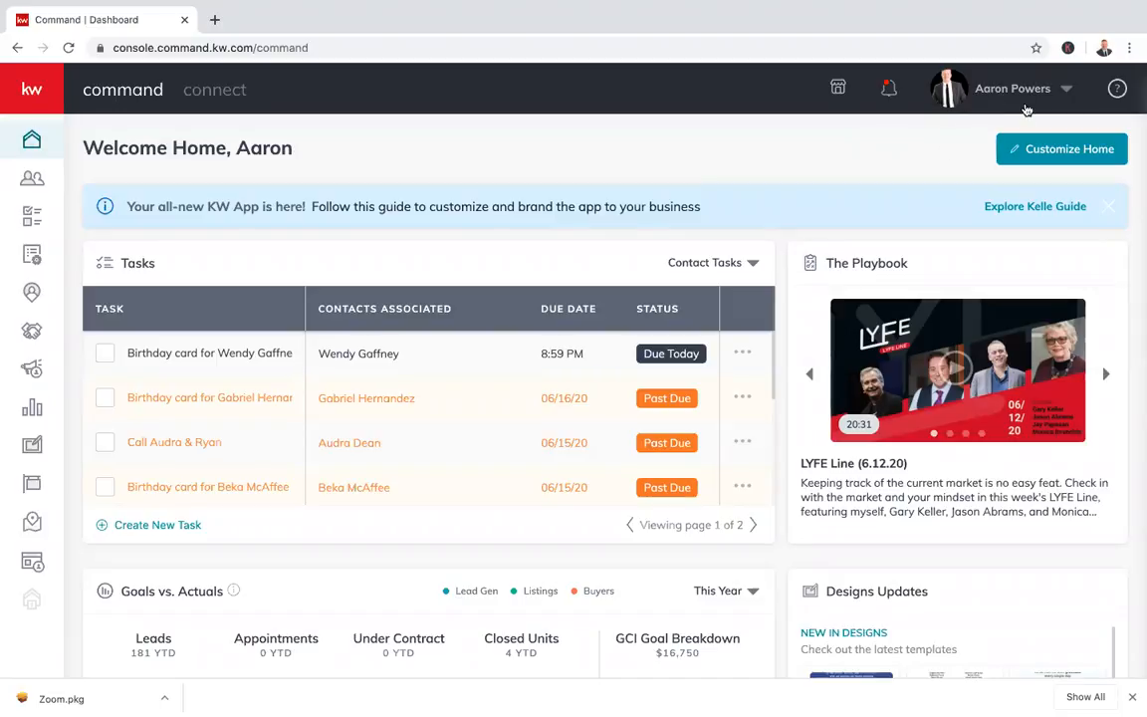
Open the account menu from the profile name at the top right of the dashboard
{"action": "left_click", "coordinate": [995, 98]}
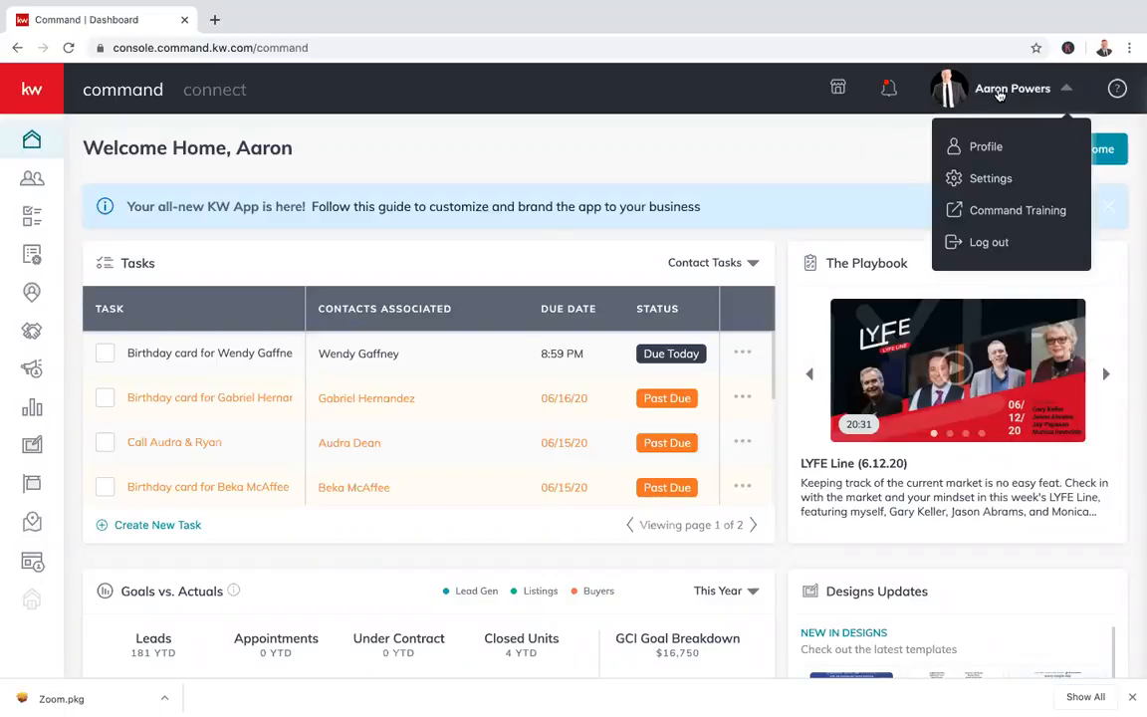
Go to Settings and scroll to Connected Apps, showing Facebook, DocuSign, Twitter and others connected
{"action": "left_click", "coordinate": [982, 187]}
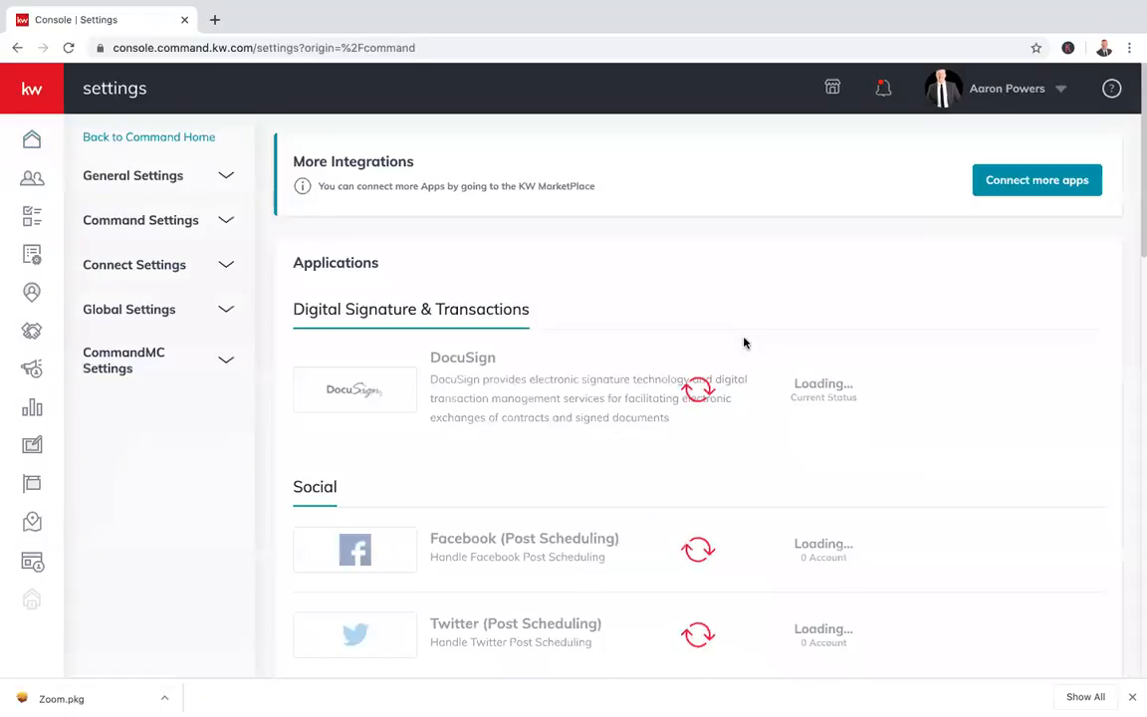
{"action": "scroll", "coordinate": [755, 421], "scroll_direction": "down", "scroll_amount": 3}
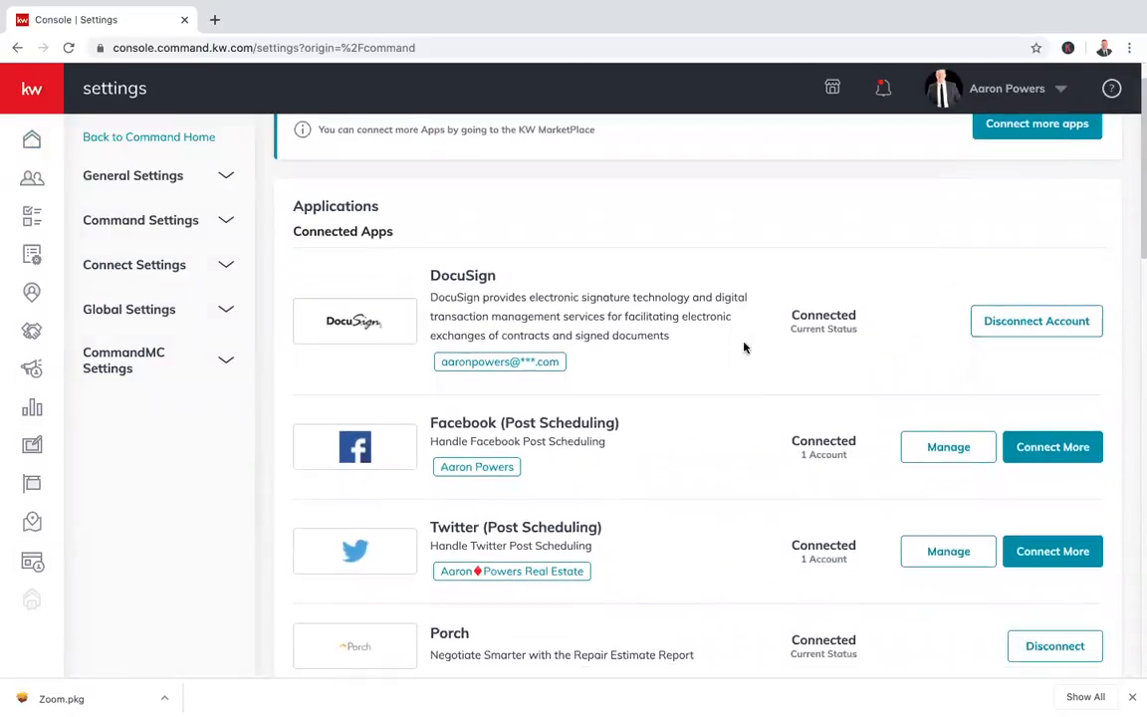
{"action": "scroll", "coordinate": [758, 384], "scroll_direction": "down", "scroll_amount": 1}
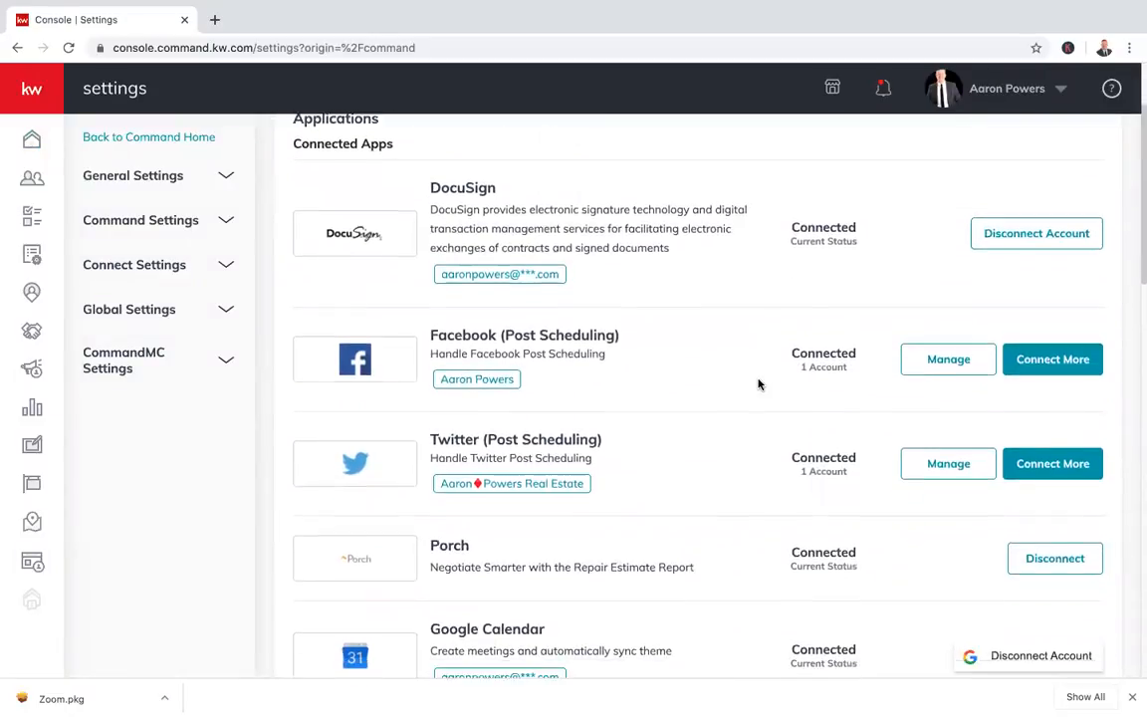
{"action": "scroll", "coordinate": [754, 414], "scroll_direction": "down", "scroll_amount": 2}
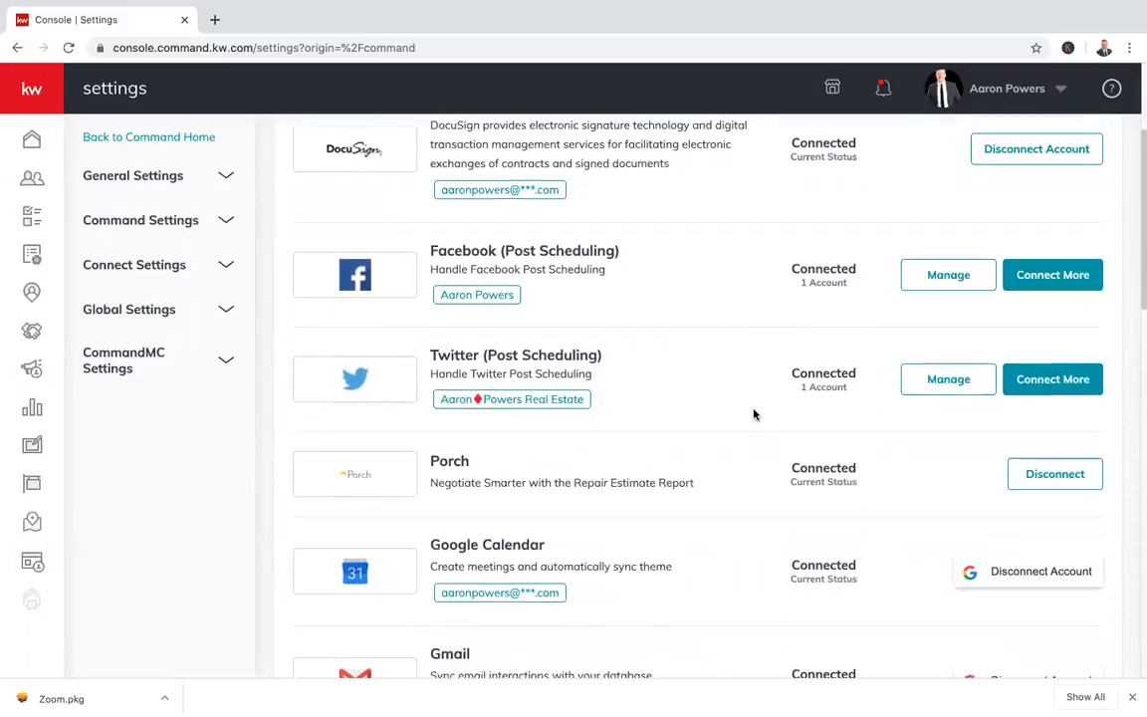
{"action": "scroll", "coordinate": [616, 340], "scroll_direction": "down", "scroll_amount": 1}
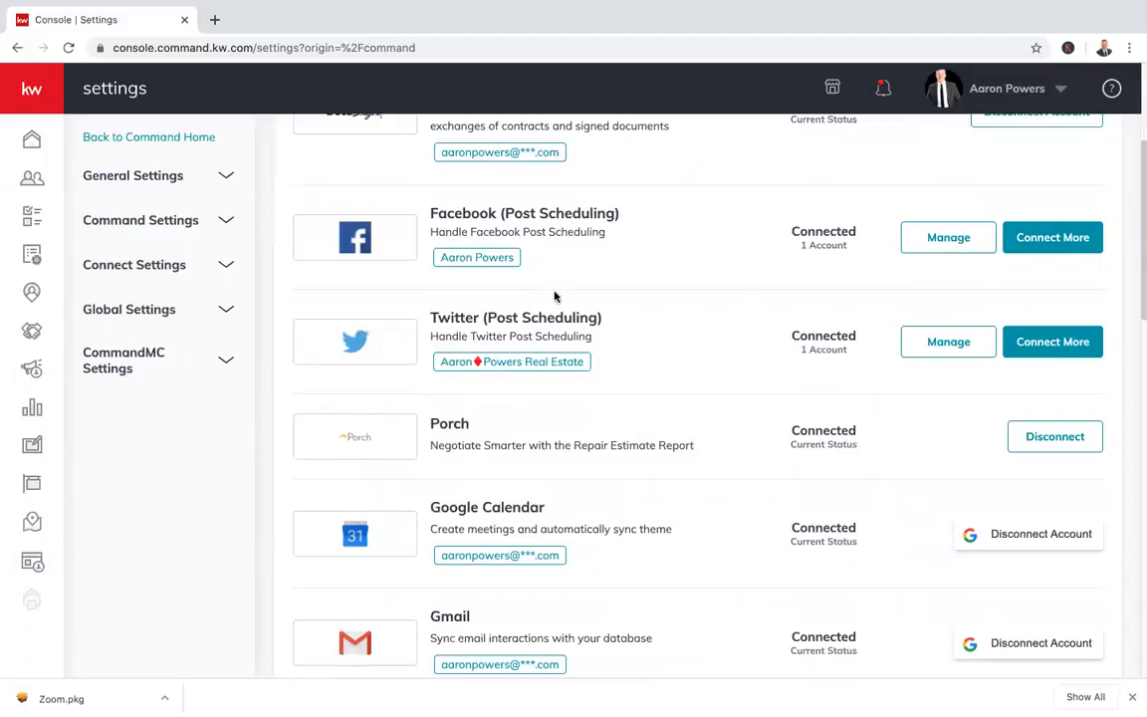
{"action": "left_click", "coordinate": [1042, 247]}
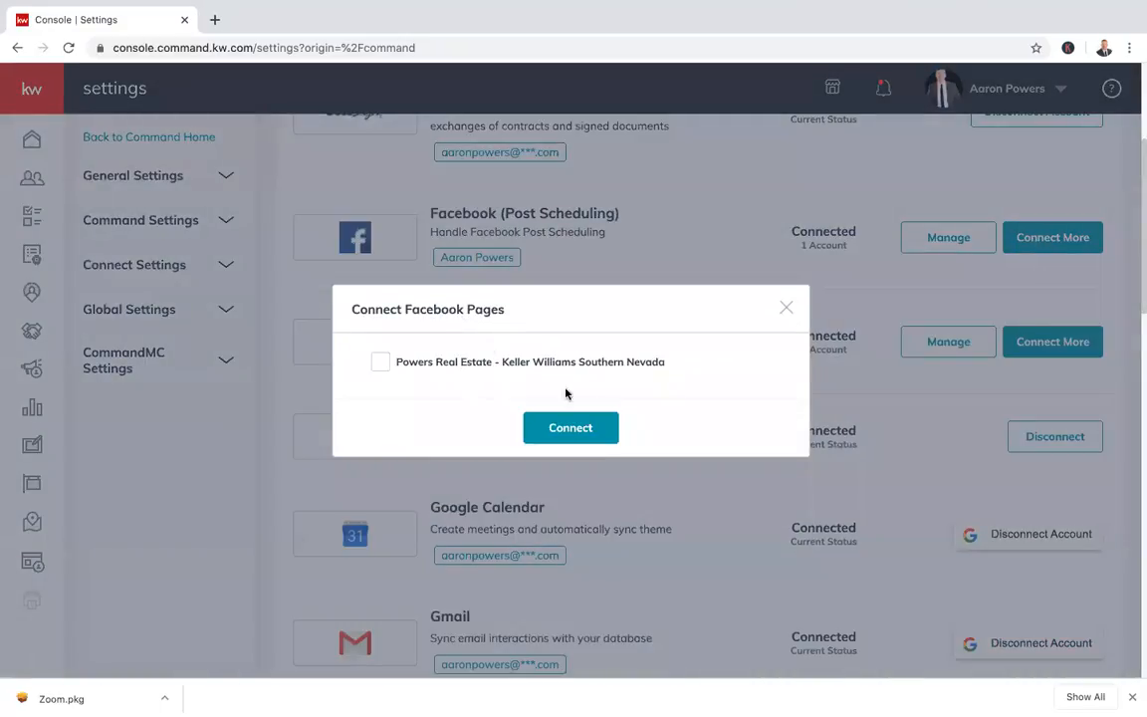
{"action": "left_click", "coordinate": [784, 308]}
{"action": "left_click", "coordinate": [947, 239]}
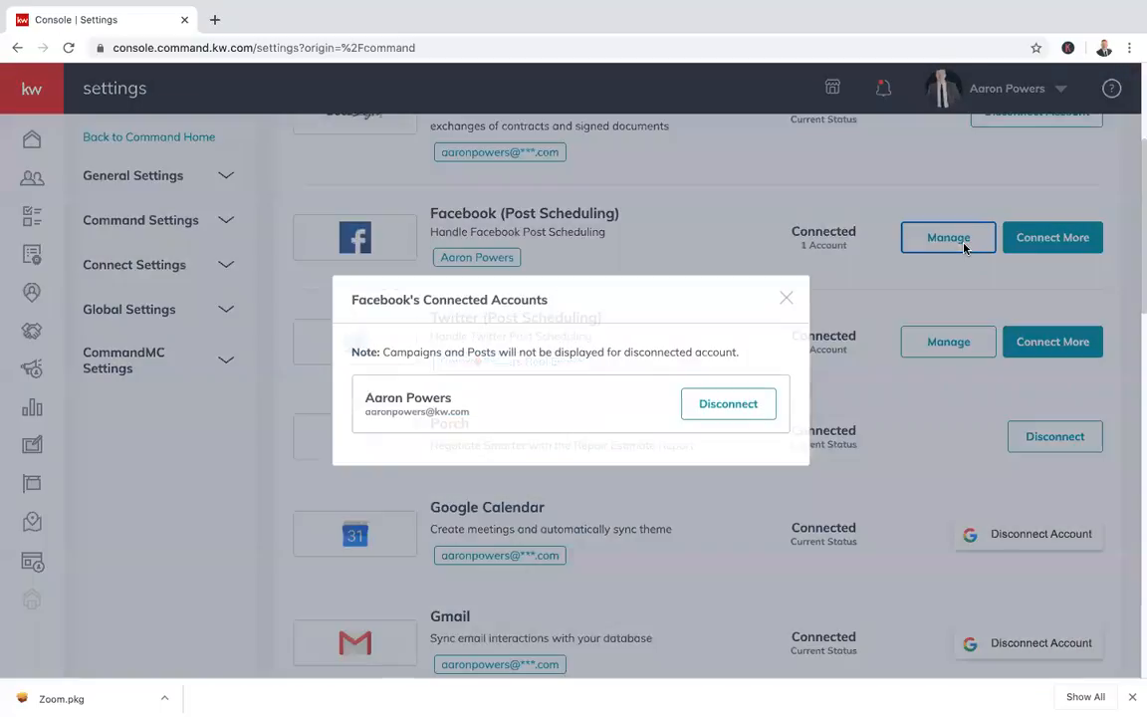
{"action": "left_click", "coordinate": [779, 301]}
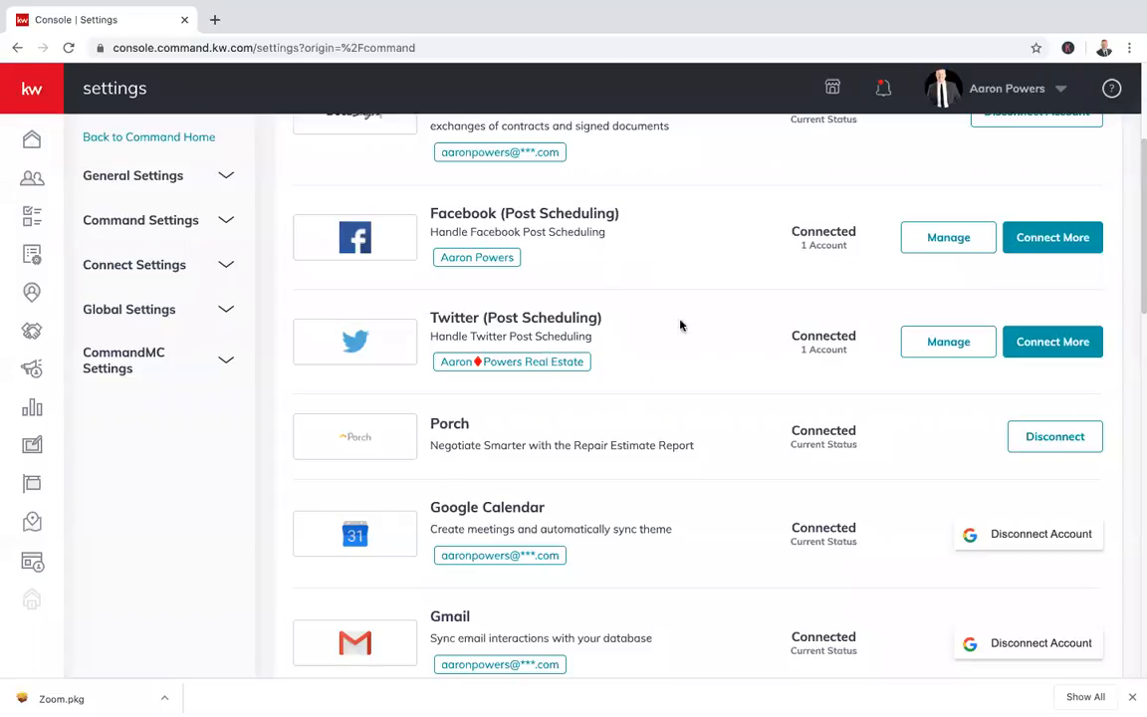
{"action": "scroll", "coordinate": [709, 373], "scroll_direction": "down", "scroll_amount": 5}
{"action": "scroll", "coordinate": [719, 492], "scroll_direction": "down", "scroll_amount": 6}
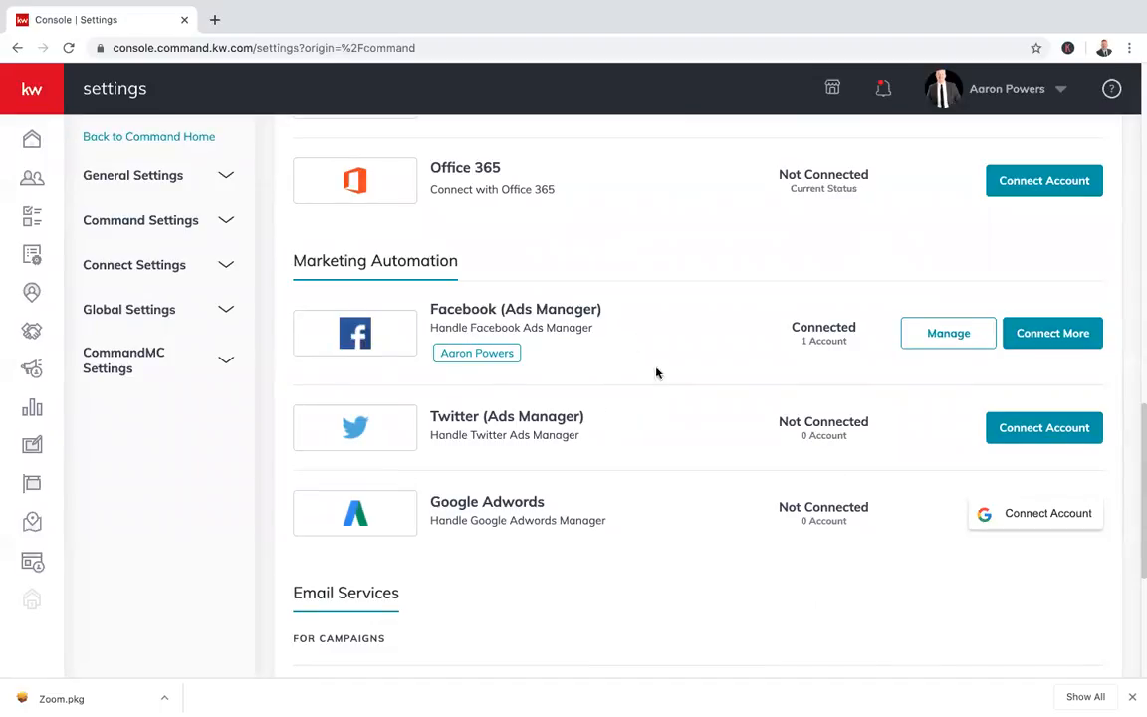
{"action": "scroll", "coordinate": [669, 349], "scroll_direction": "up", "scroll_amount": 4}
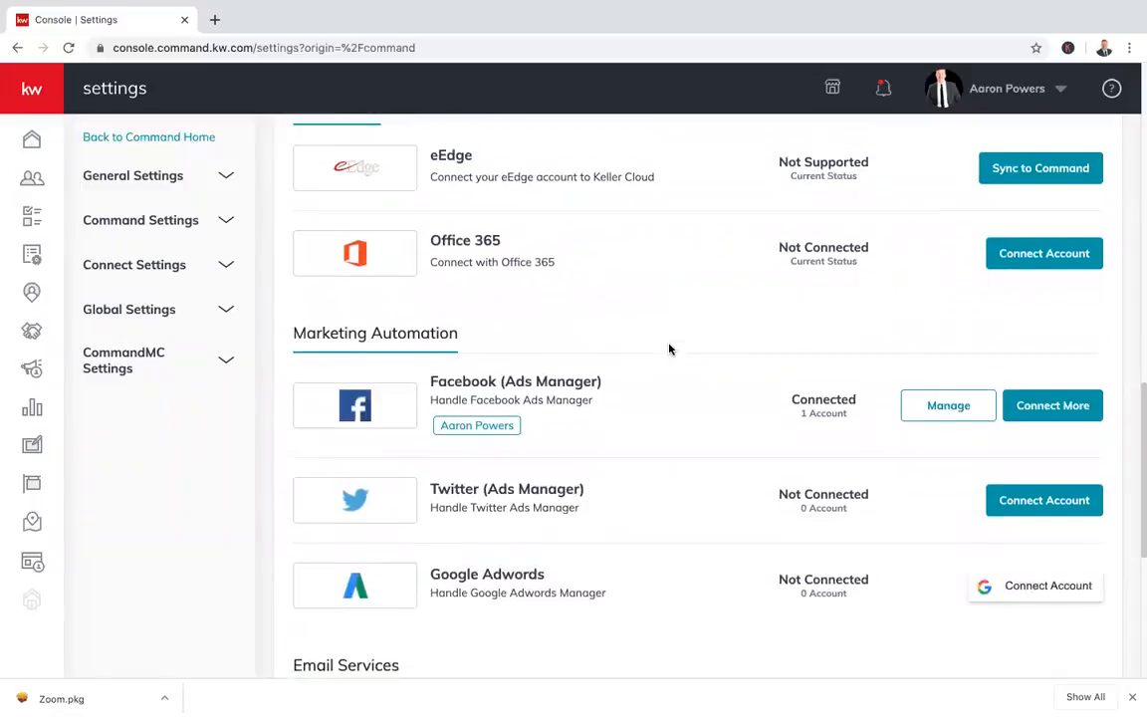
{"action": "scroll", "coordinate": [670, 348], "scroll_direction": "up", "scroll_amount": 6}
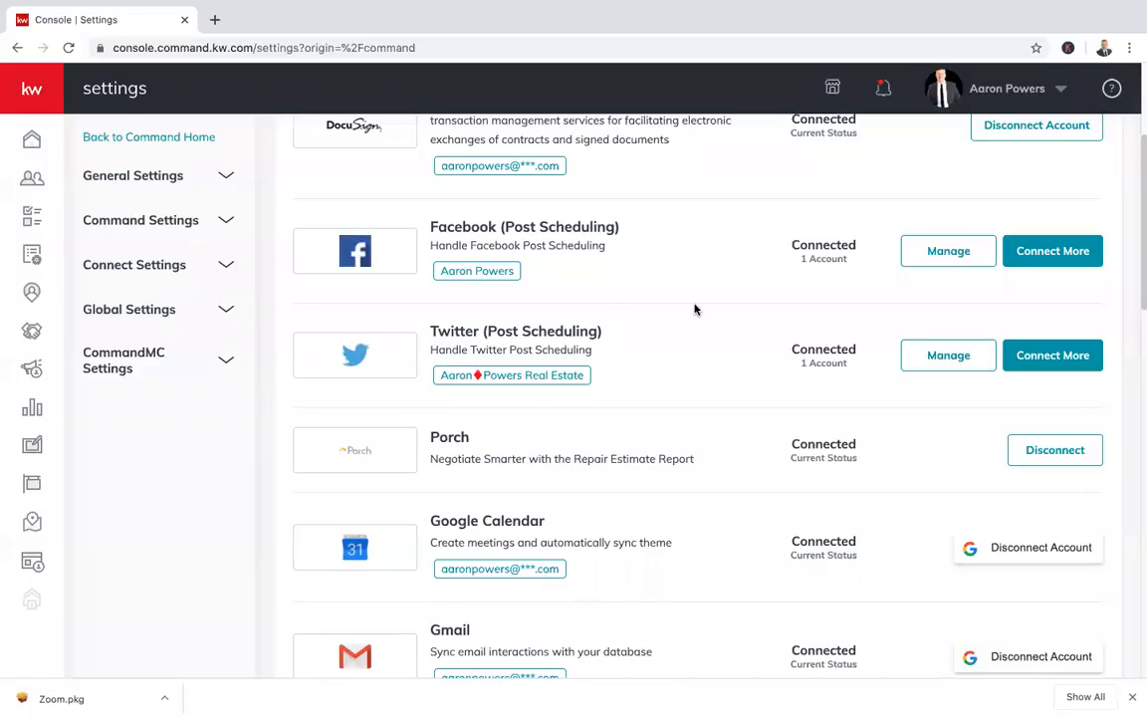
{"action": "scroll", "coordinate": [691, 317], "scroll_direction": "up", "scroll_amount": 1}
{"action": "scroll", "coordinate": [689, 379], "scroll_direction": "up", "scroll_amount": 1}
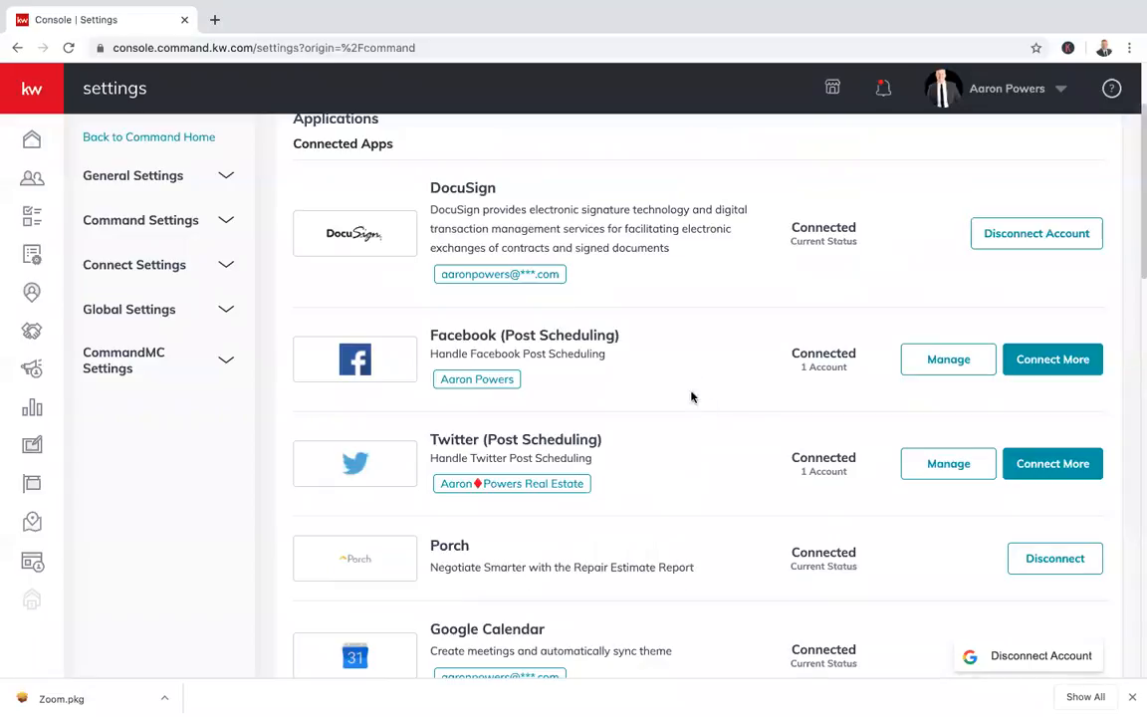
{"action": "scroll", "coordinate": [677, 425], "scroll_direction": "down", "scroll_amount": 1}
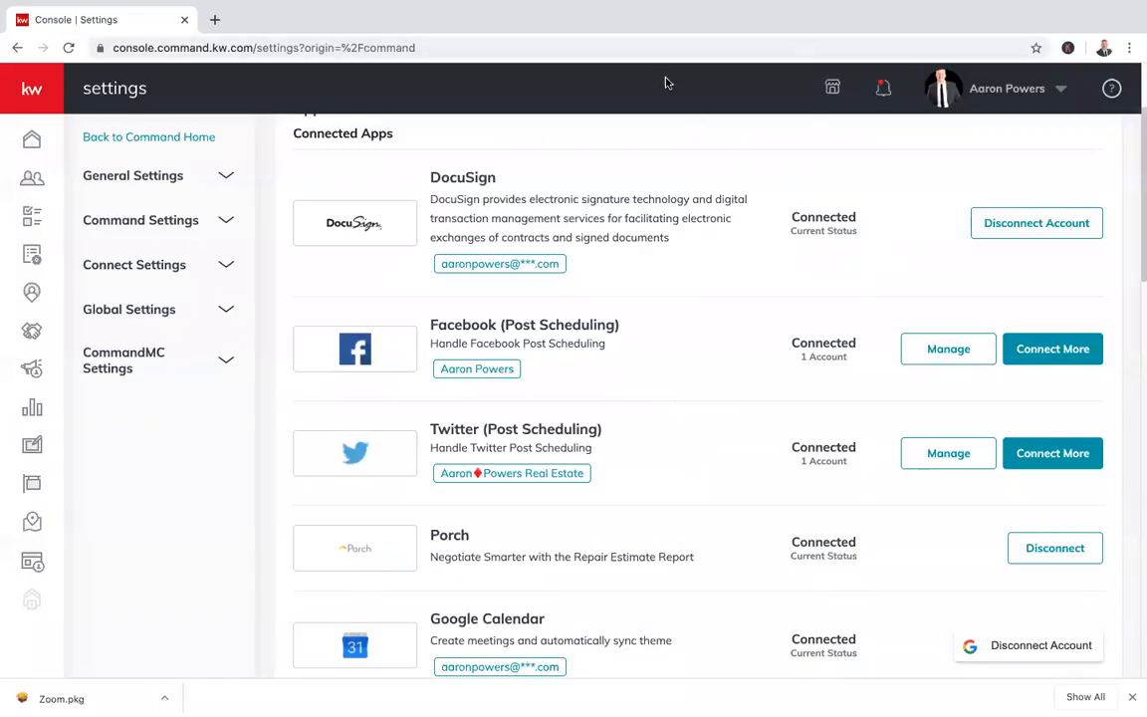
{"action": "scroll", "coordinate": [759, 423], "scroll_direction": "down", "scroll_amount": 2}
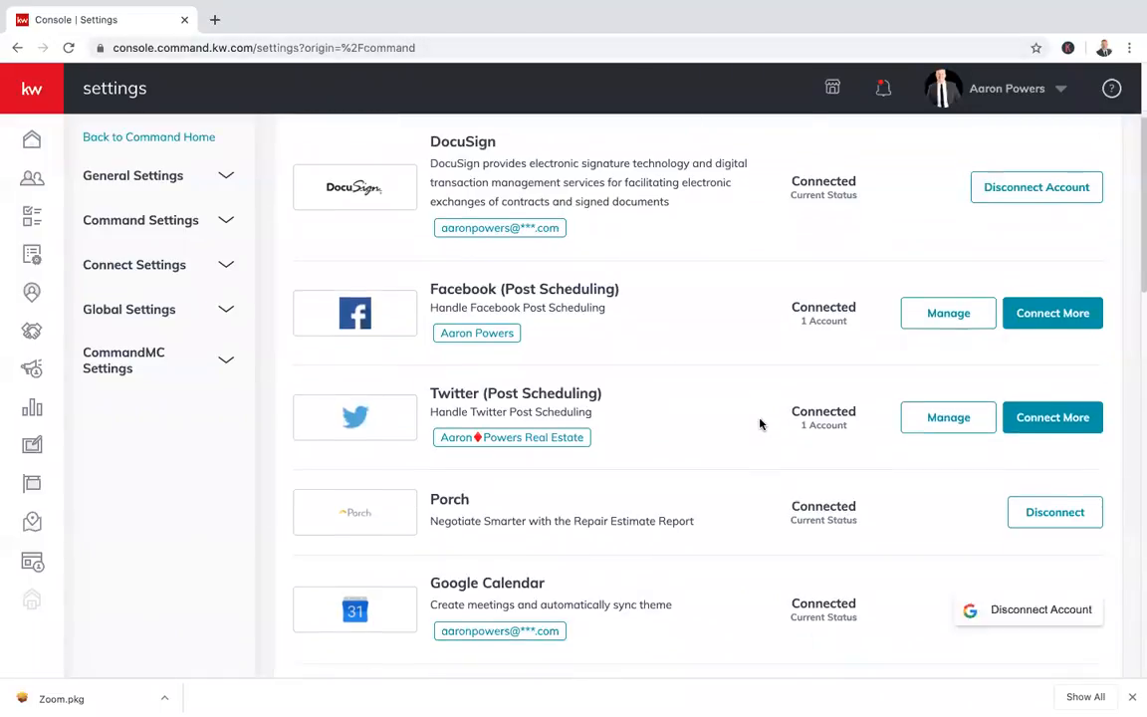
{"action": "scroll", "coordinate": [741, 375], "scroll_direction": "up", "scroll_amount": 1}
{"action": "scroll", "coordinate": [727, 363], "scroll_direction": "up", "scroll_amount": 1}
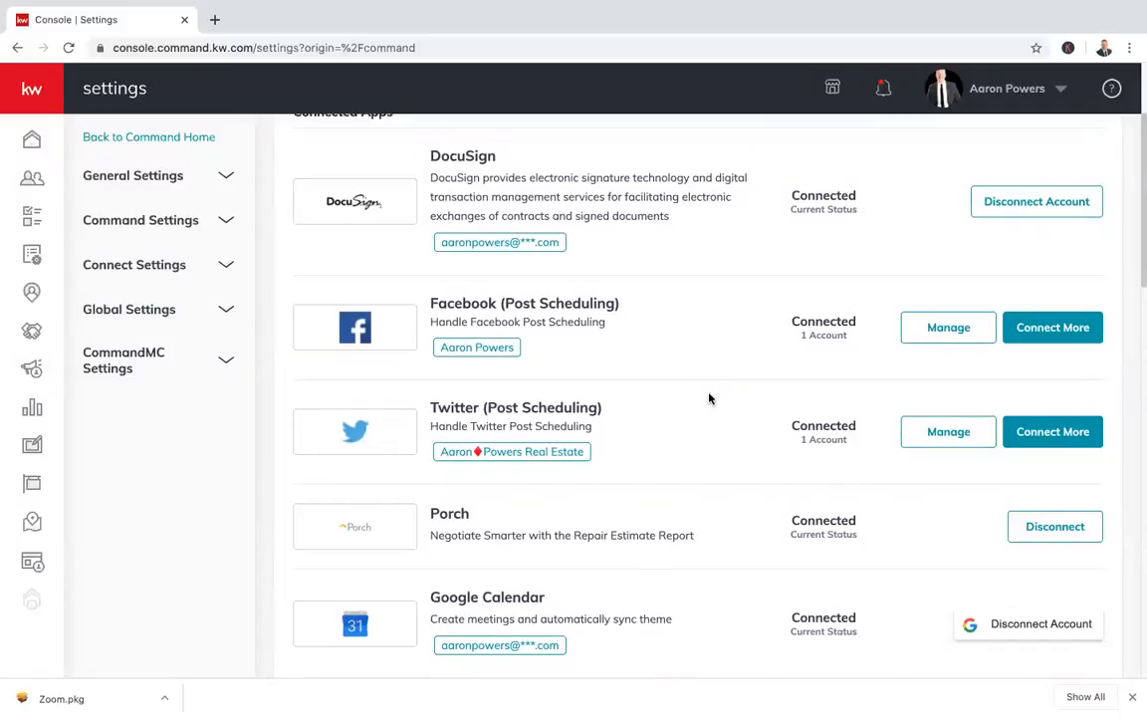
{"action": "key", "text": "XF86AudioRaiseVolume"}
{"action": "left_click", "coordinate": [54, 489]}
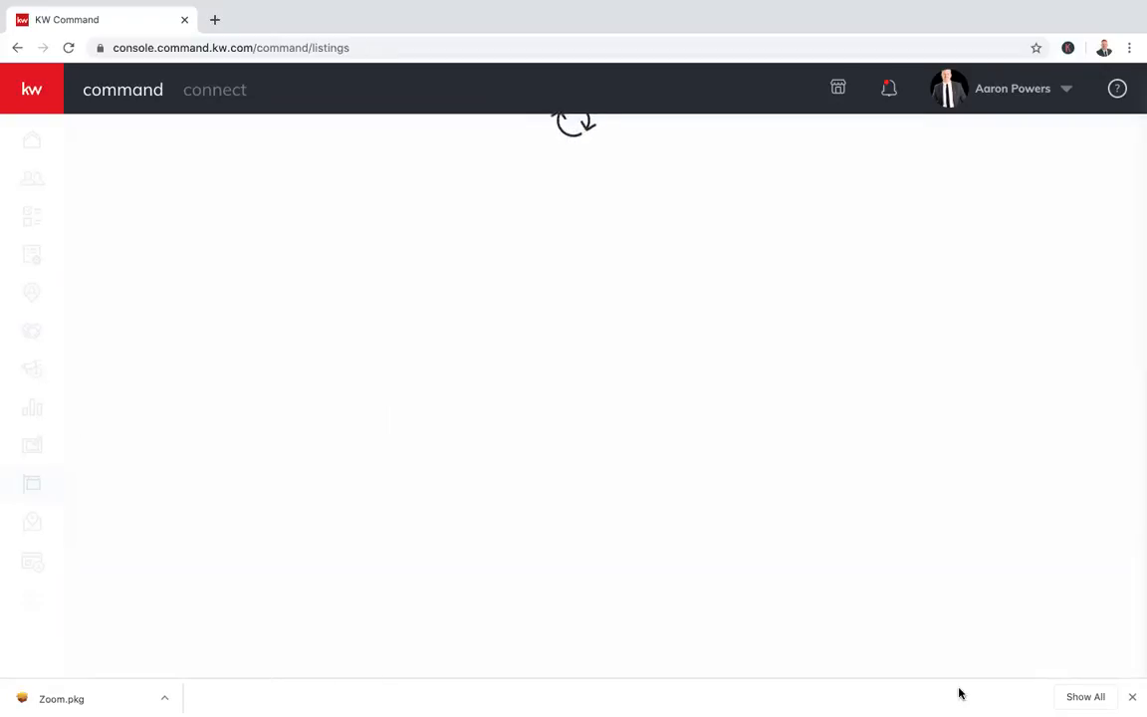
Dismiss the download bar and return to the home dashboard via the command logo
{"action": "left_click", "coordinate": [1132, 697]}
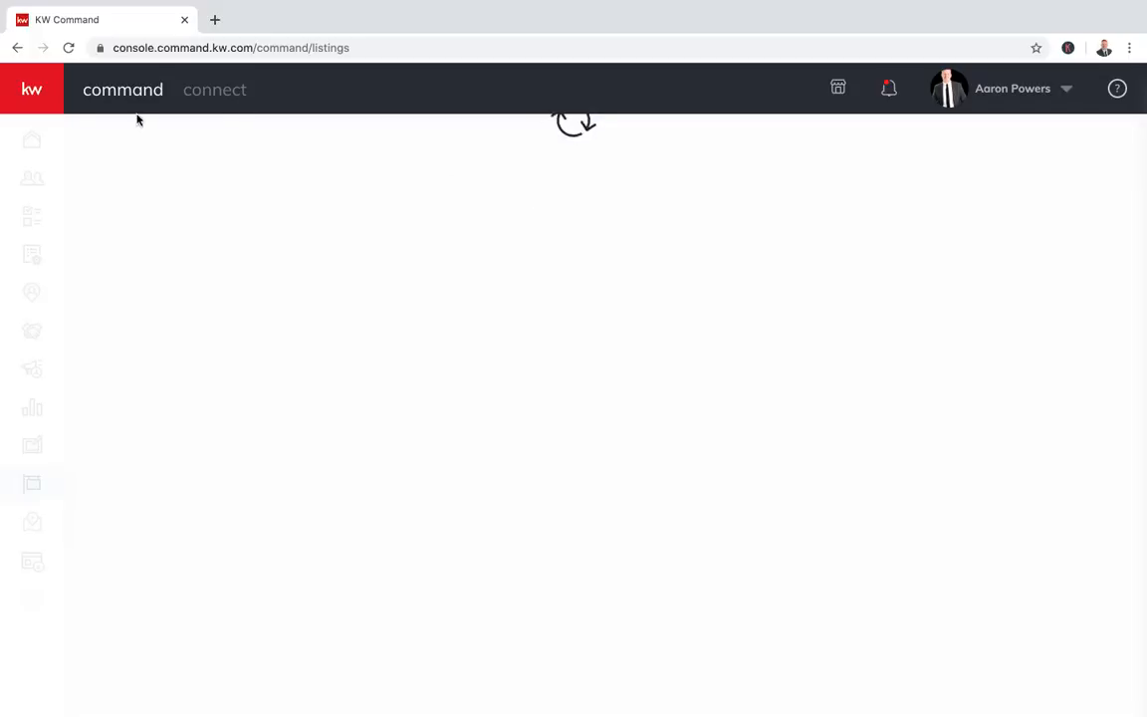
{"action": "left_click", "coordinate": [42, 103]}
{"action": "left_click", "coordinate": [123, 95]}
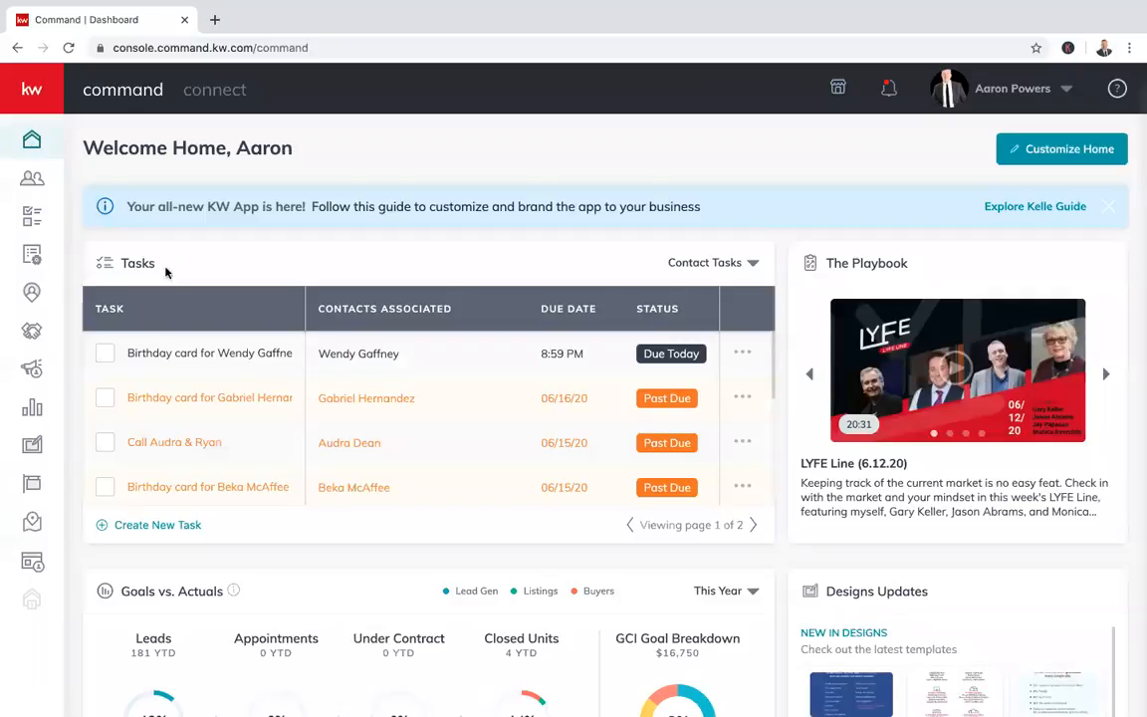
Open Campaigns from the left bar and switch to the Social Posts calendar
{"action": "left_click", "coordinate": [34, 368]}
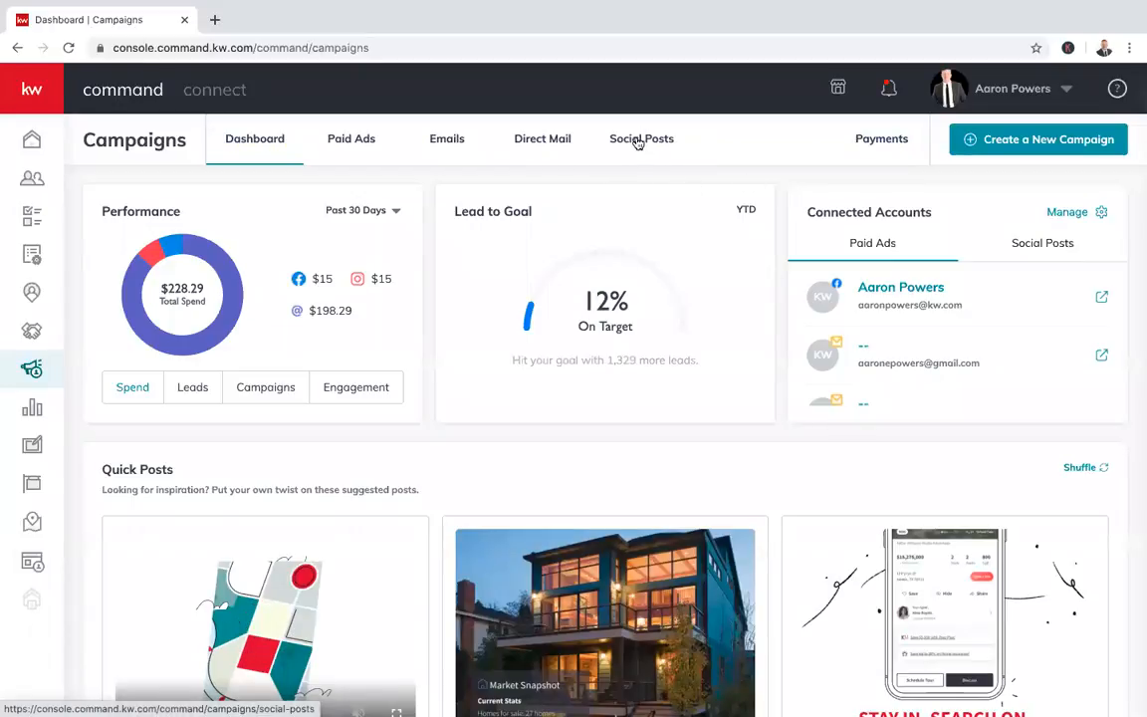
{"action": "left_click", "coordinate": [637, 142]}
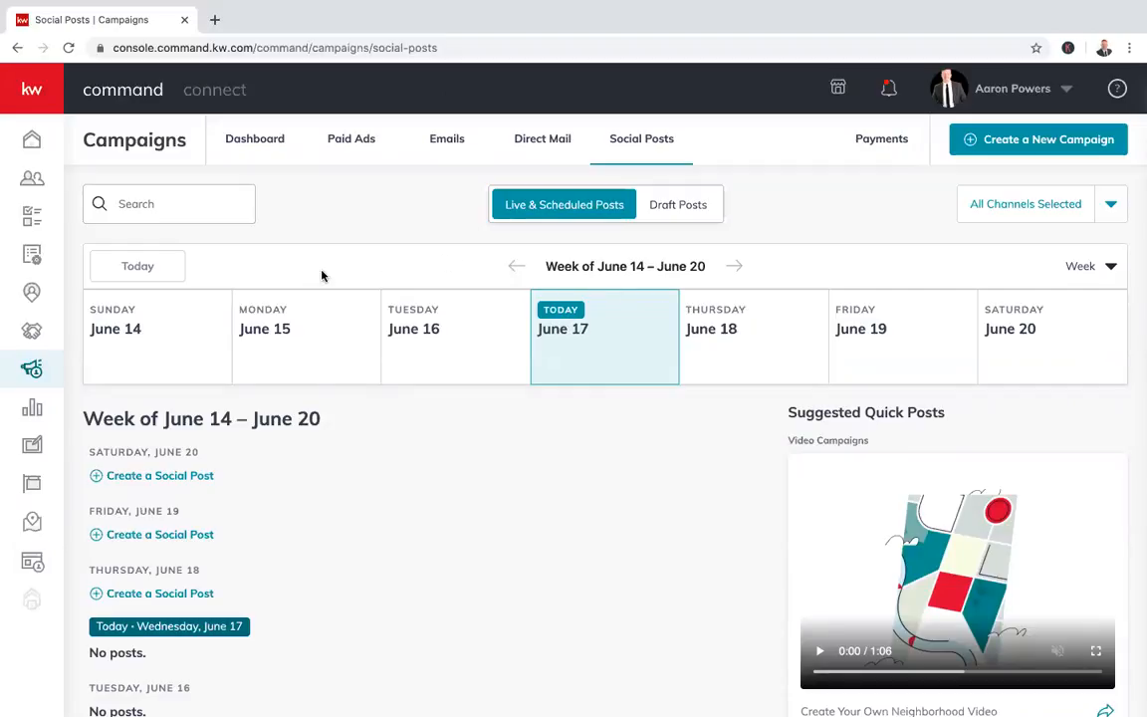
Browse nearby weeks, then settle on June 14 – June 20 with Live & Scheduled posts shown
{"action": "left_click", "coordinate": [512, 270]}
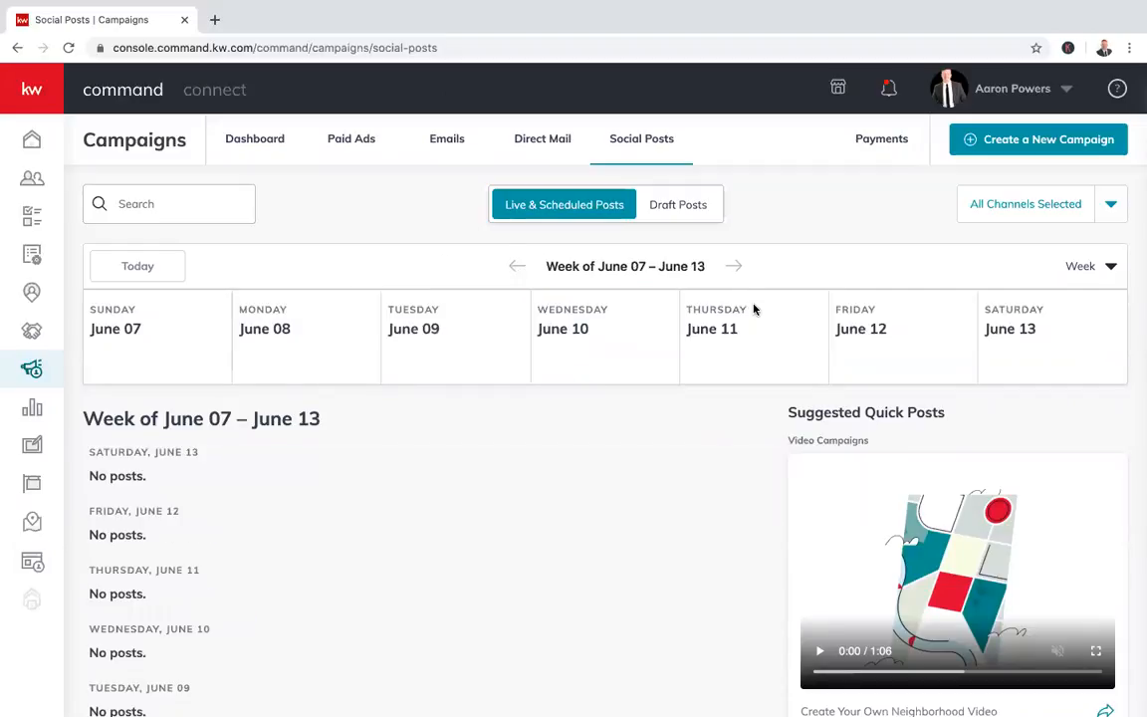
{"action": "left_click", "coordinate": [739, 265]}
{"action": "left_click", "coordinate": [737, 267]}
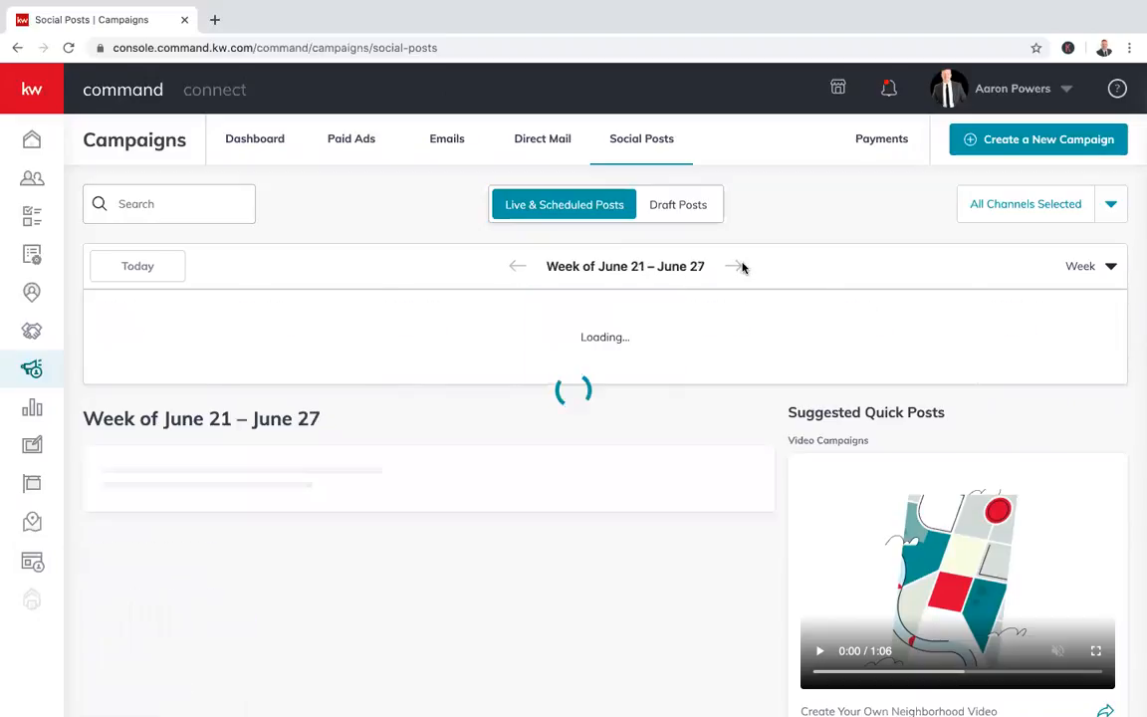
{"action": "left_click", "coordinate": [736, 267]}
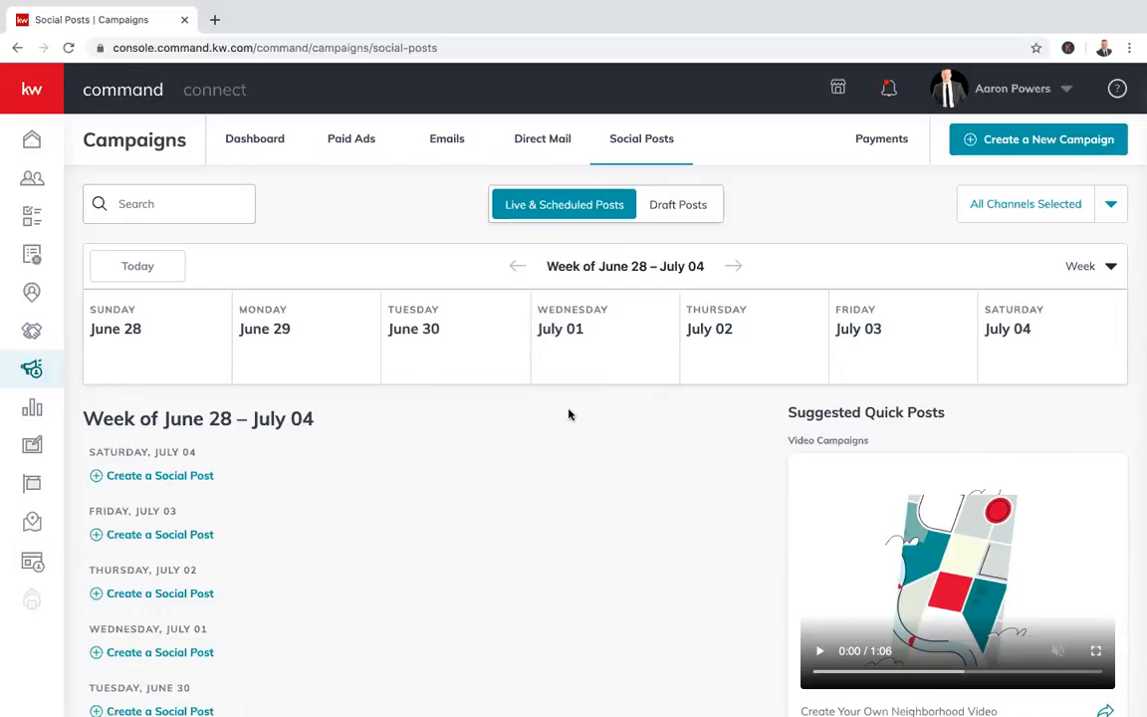
{"action": "scroll", "coordinate": [431, 540], "scroll_direction": "down", "scroll_amount": 1}
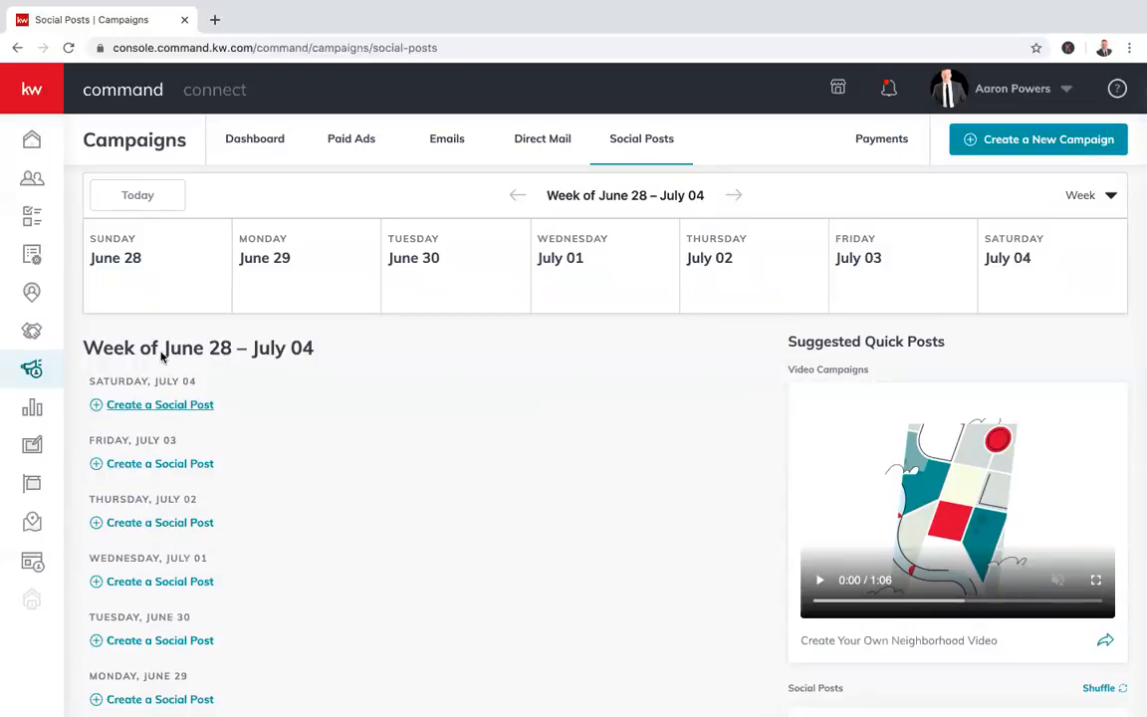
{"action": "scroll", "coordinate": [378, 389], "scroll_direction": "up", "scroll_amount": 1}
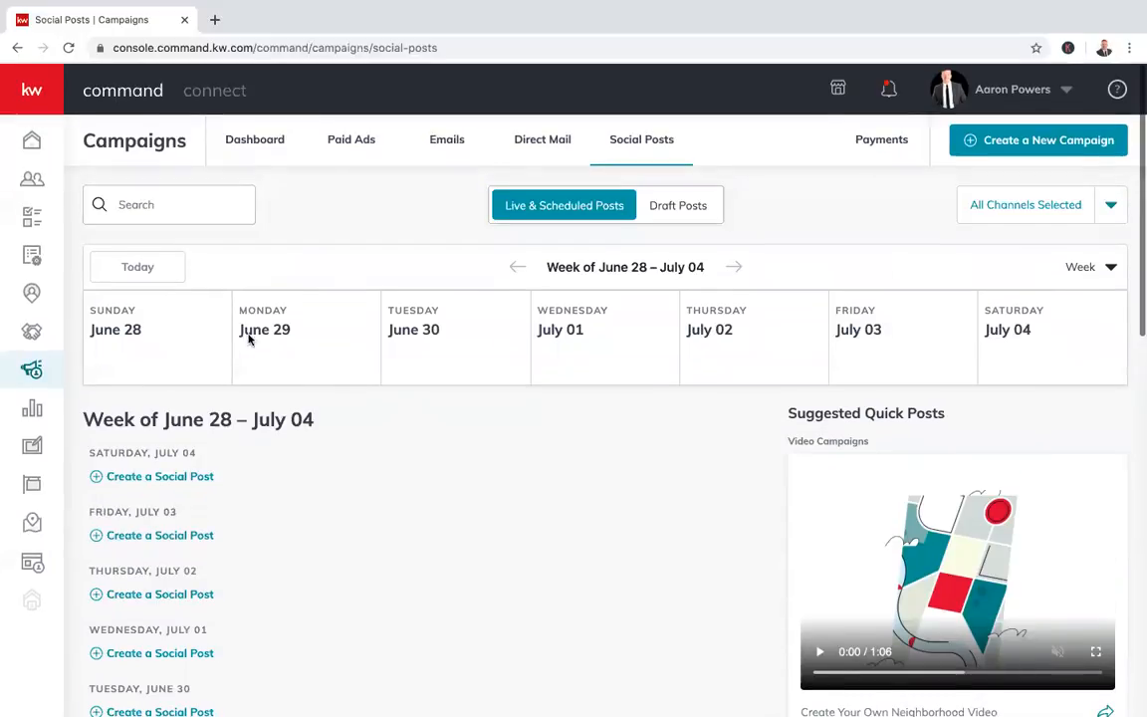
{"action": "left_click", "coordinate": [153, 265]}
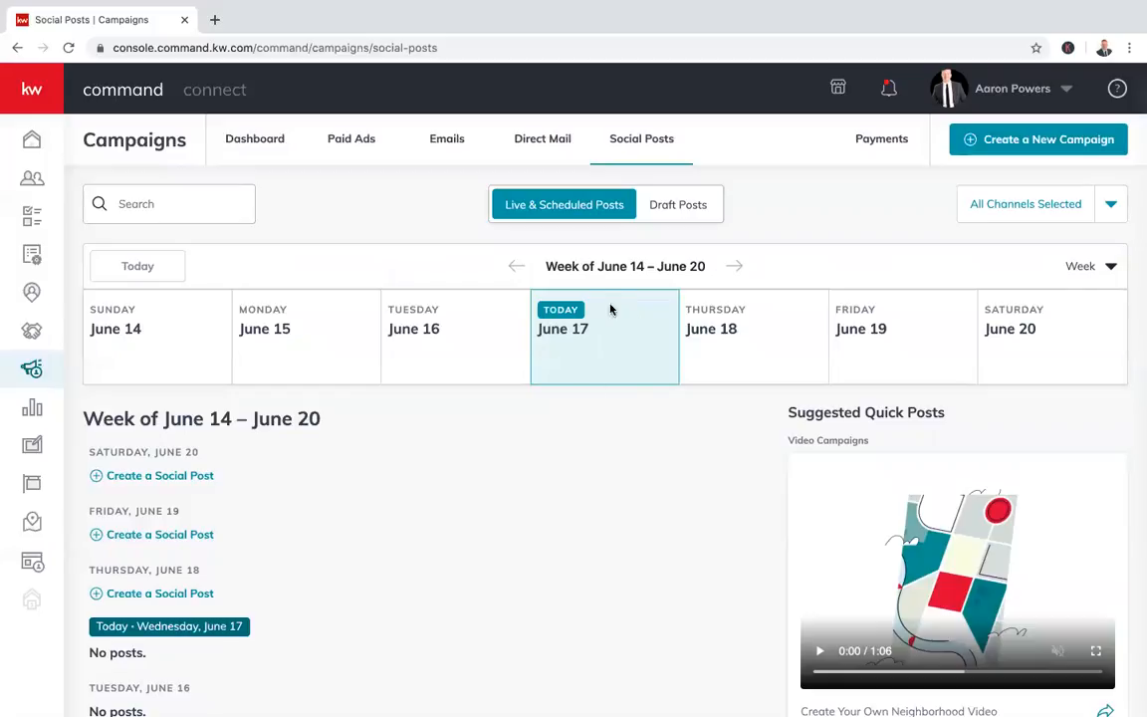
{"action": "left_click", "coordinate": [660, 210]}
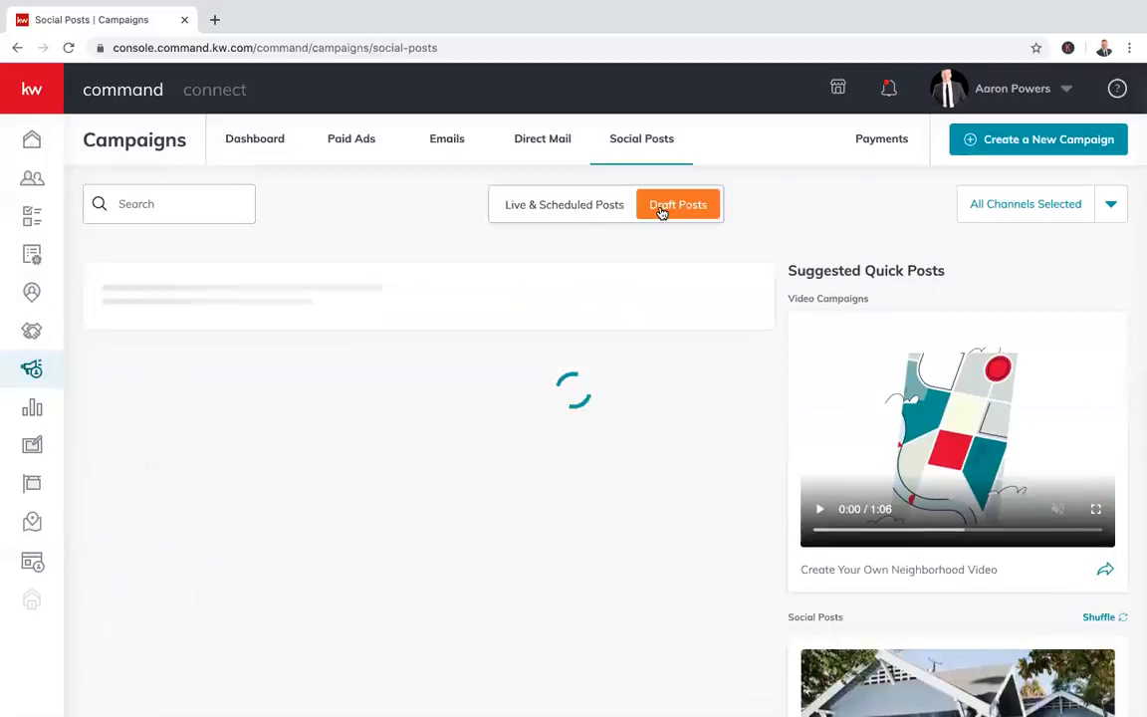
{"action": "left_click", "coordinate": [546, 207]}
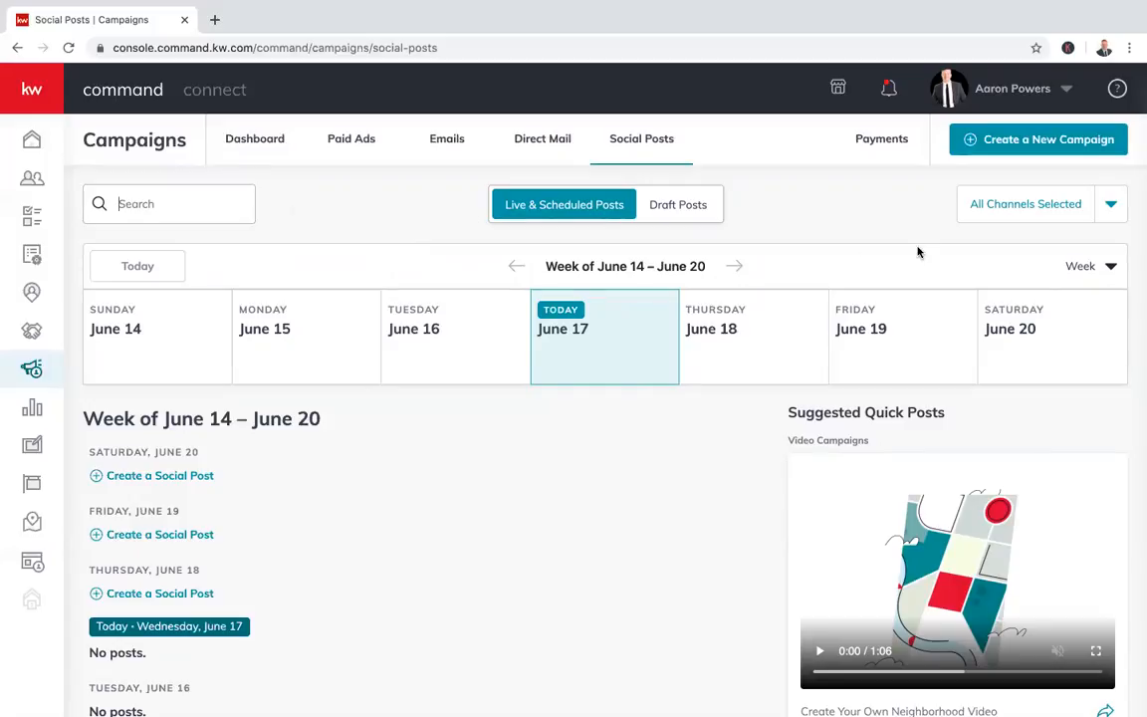
{"action": "left_click", "coordinate": [1104, 211]}
{"action": "left_click", "coordinate": [981, 287]}
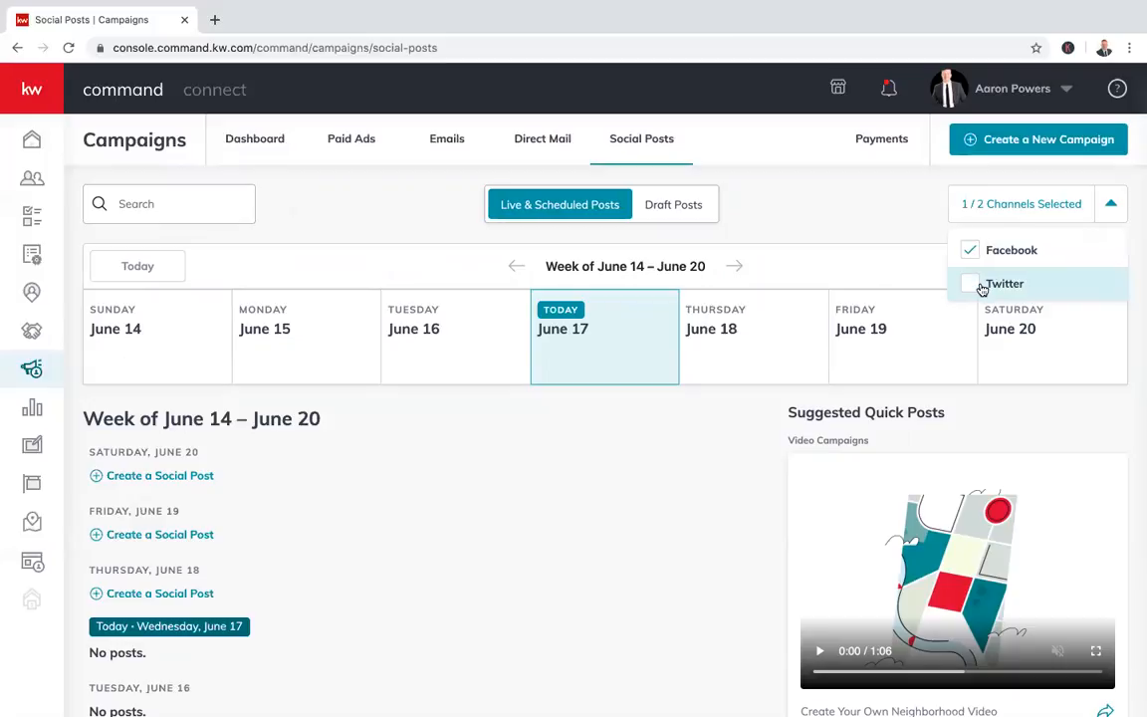
{"action": "left_click", "coordinate": [1111, 208]}
{"action": "left_click", "coordinate": [1111, 206]}
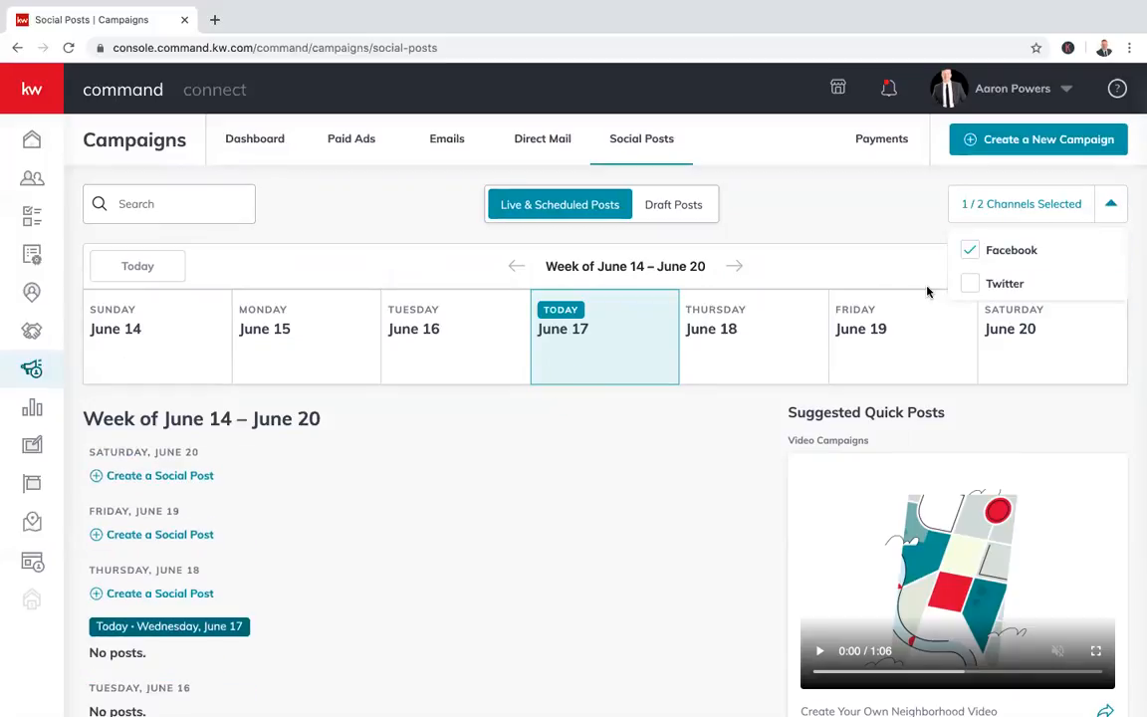
{"action": "left_click", "coordinate": [972, 287]}
{"action": "left_click", "coordinate": [929, 198]}
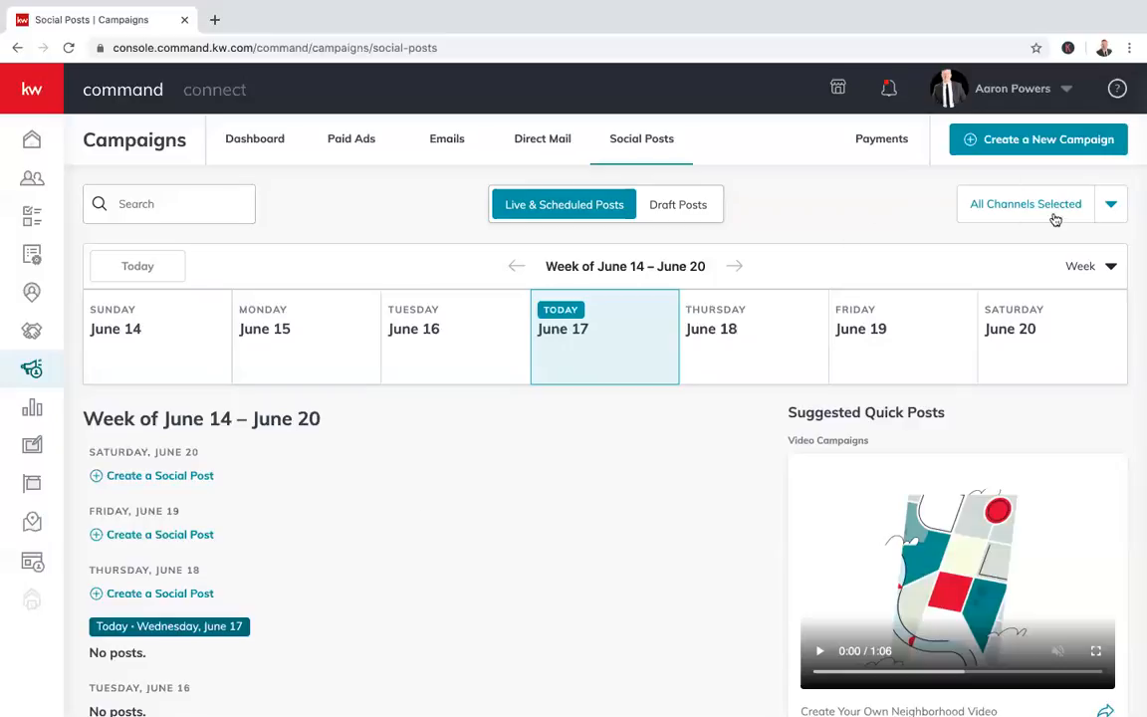
{"action": "left_click", "coordinate": [1104, 206]}
{"action": "left_click", "coordinate": [931, 211]}
{"action": "scroll", "coordinate": [902, 479], "scroll_direction": "down", "scroll_amount": 2}
Switch the Social Posts calendar from Week to Month view
{"action": "scroll", "coordinate": [1035, 378], "scroll_direction": "up", "scroll_amount": 2}
{"action": "left_click", "coordinate": [1113, 262]}
{"action": "left_click", "coordinate": [1022, 377]}
{"action": "left_click", "coordinate": [1103, 265]}
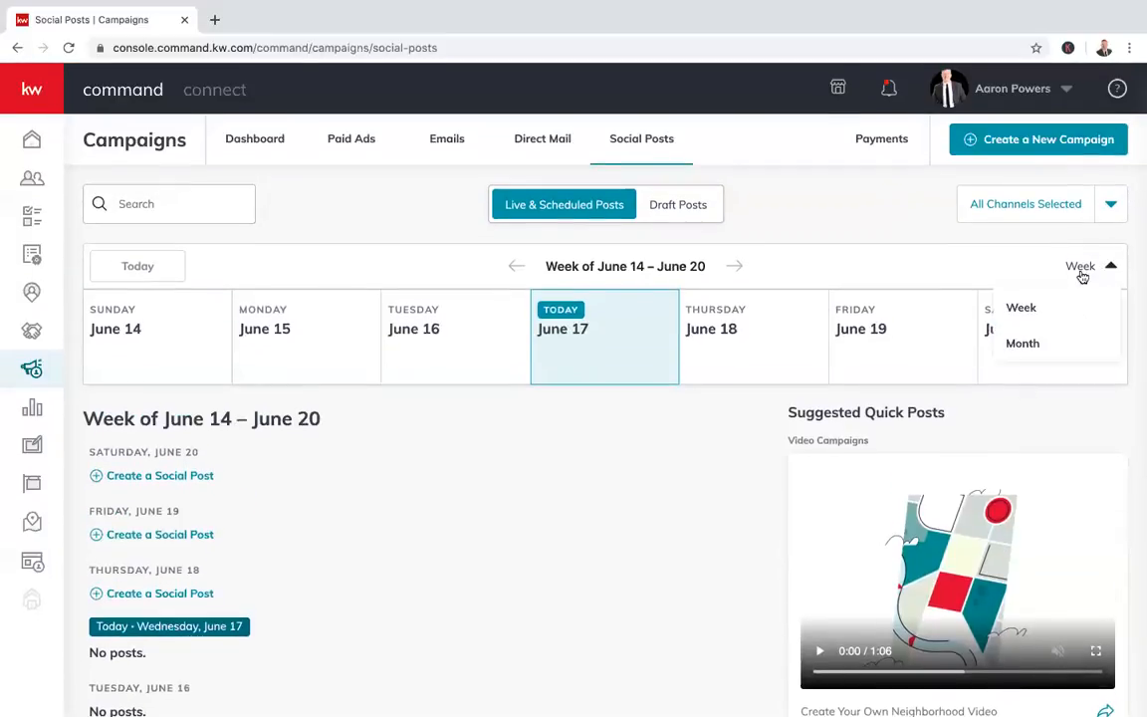
{"action": "left_click", "coordinate": [1040, 344]}
{"action": "scroll", "coordinate": [1025, 437], "scroll_direction": "down", "scroll_amount": 1}
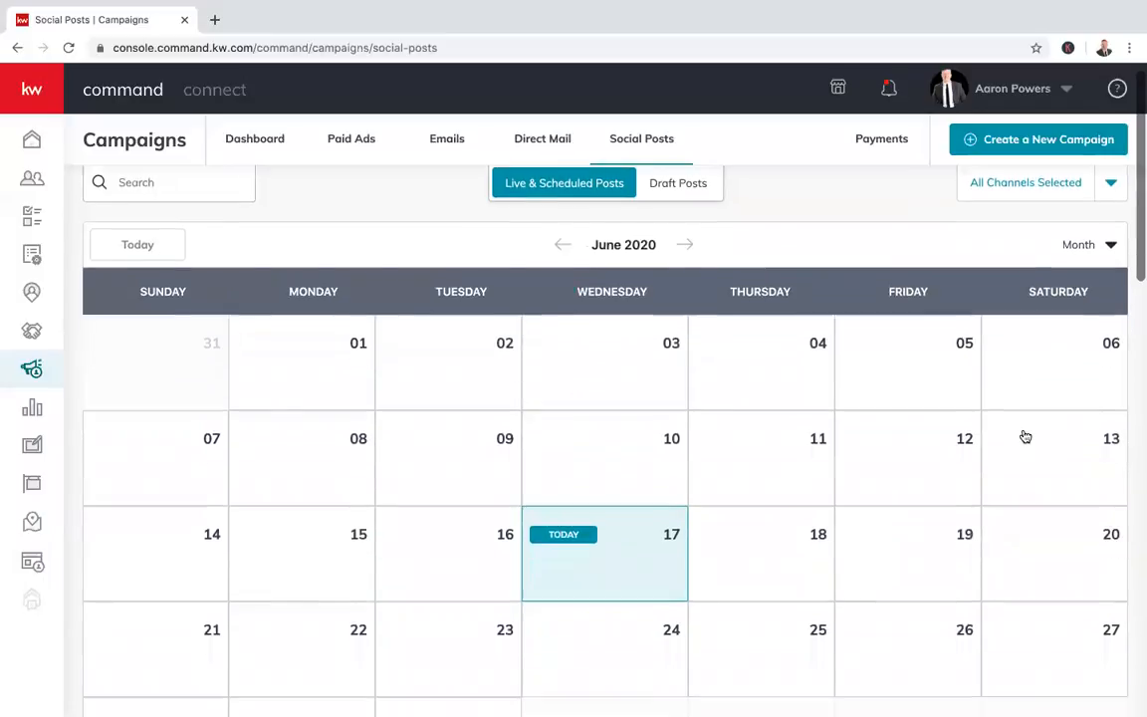
{"action": "scroll", "coordinate": [1025, 437], "scroll_direction": "down", "scroll_amount": 2}
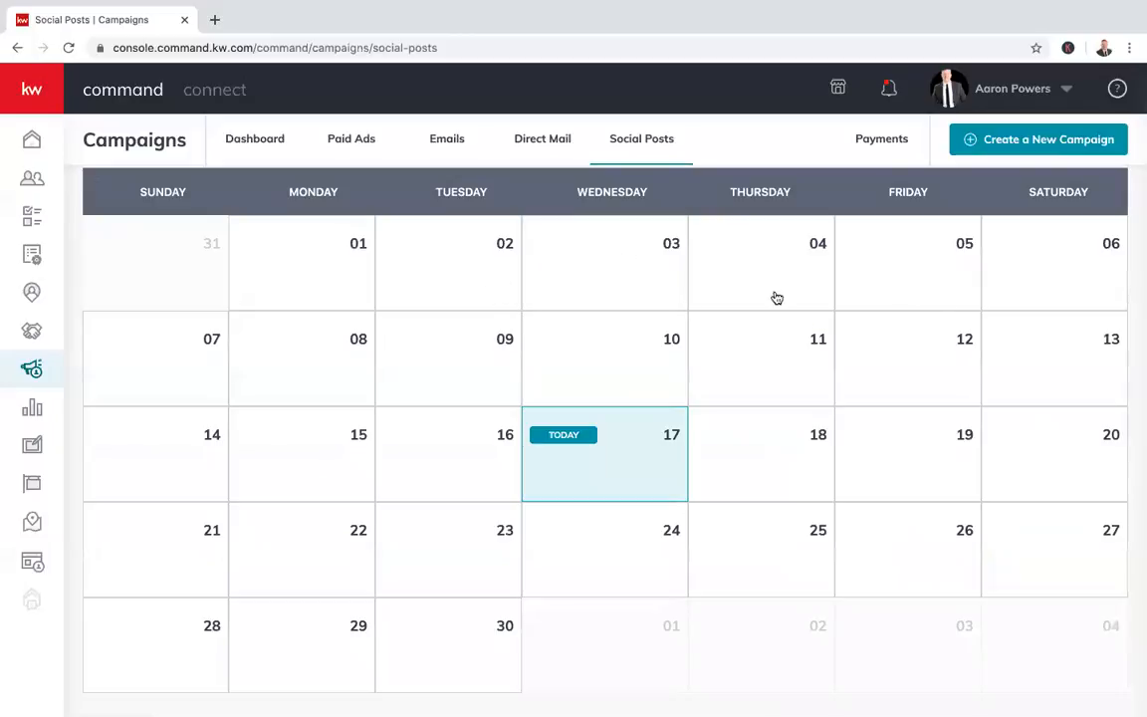
{"action": "scroll", "coordinate": [645, 315], "scroll_direction": "up", "scroll_amount": 3}
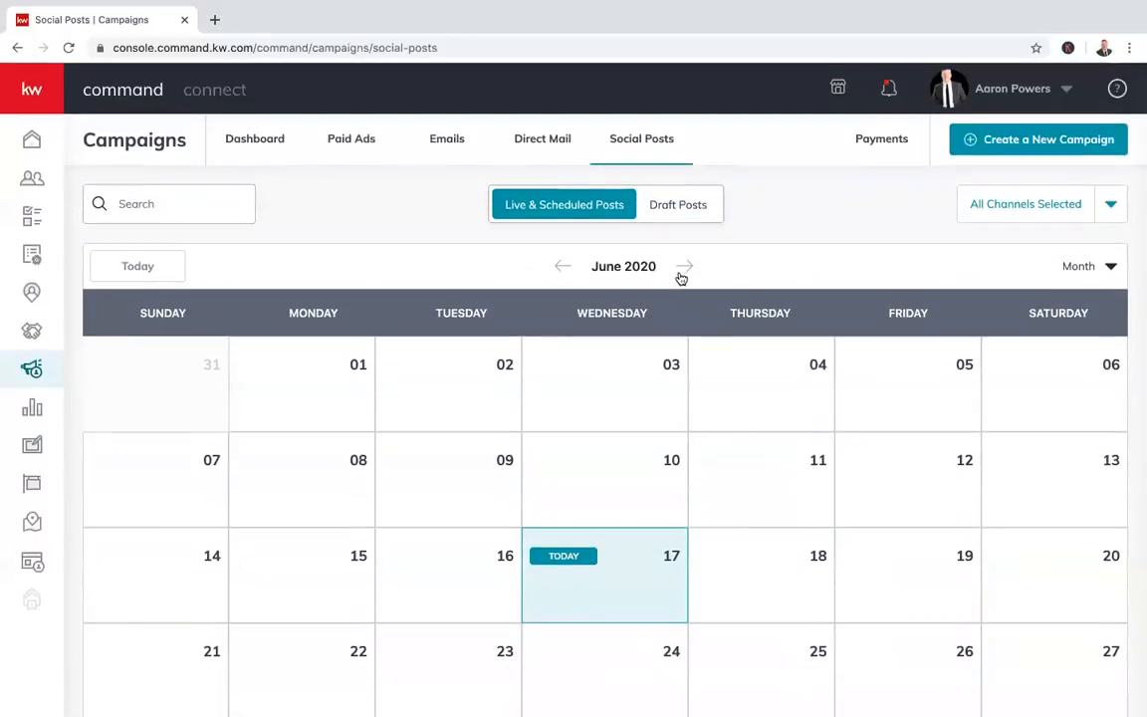
Step the month grid to July and May 2020, then return to June 2020
{"action": "left_click", "coordinate": [685, 267]}
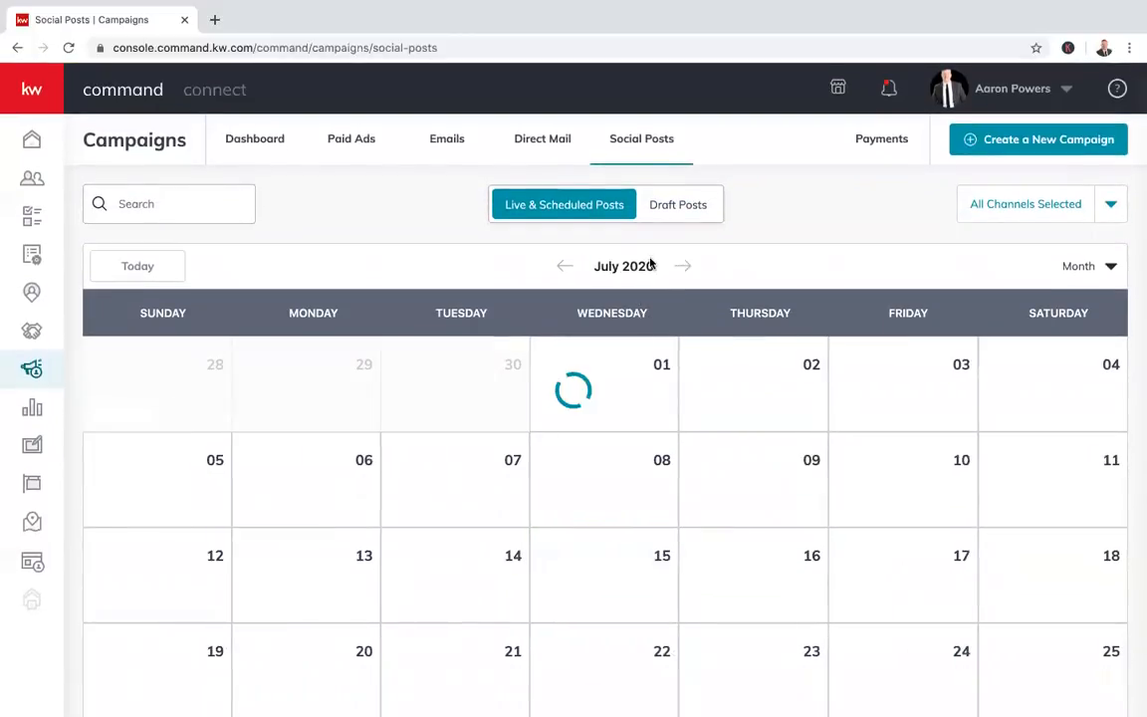
{"action": "left_click", "coordinate": [565, 269]}
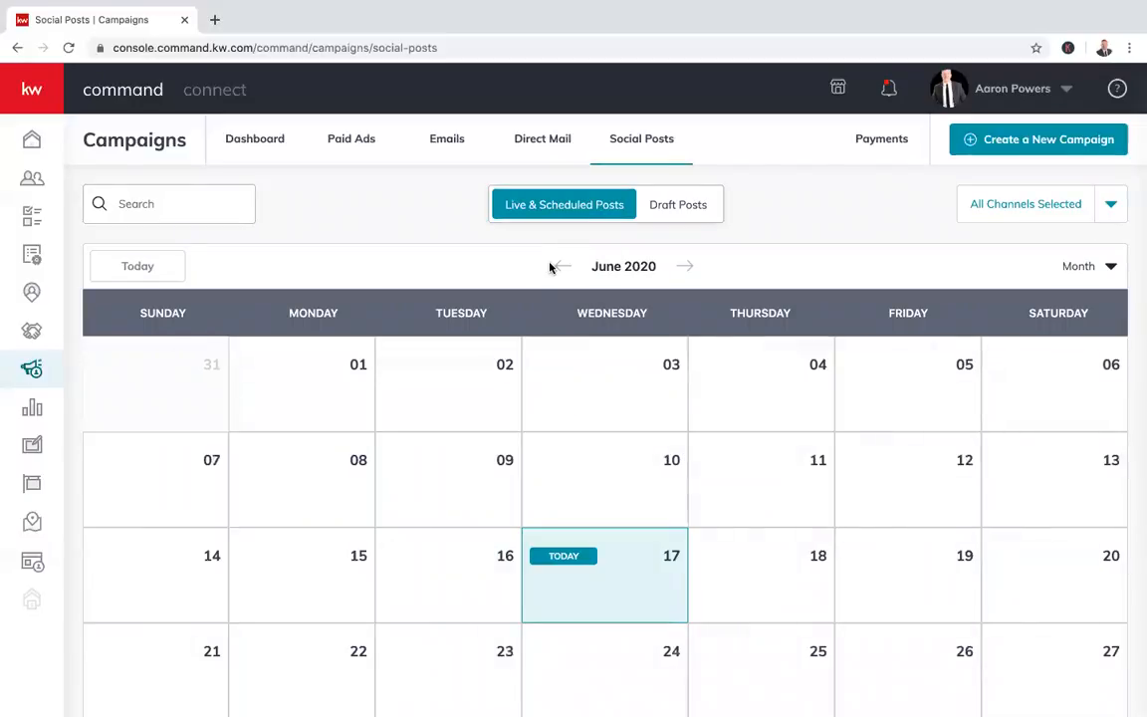
{"action": "left_click", "coordinate": [563, 268]}
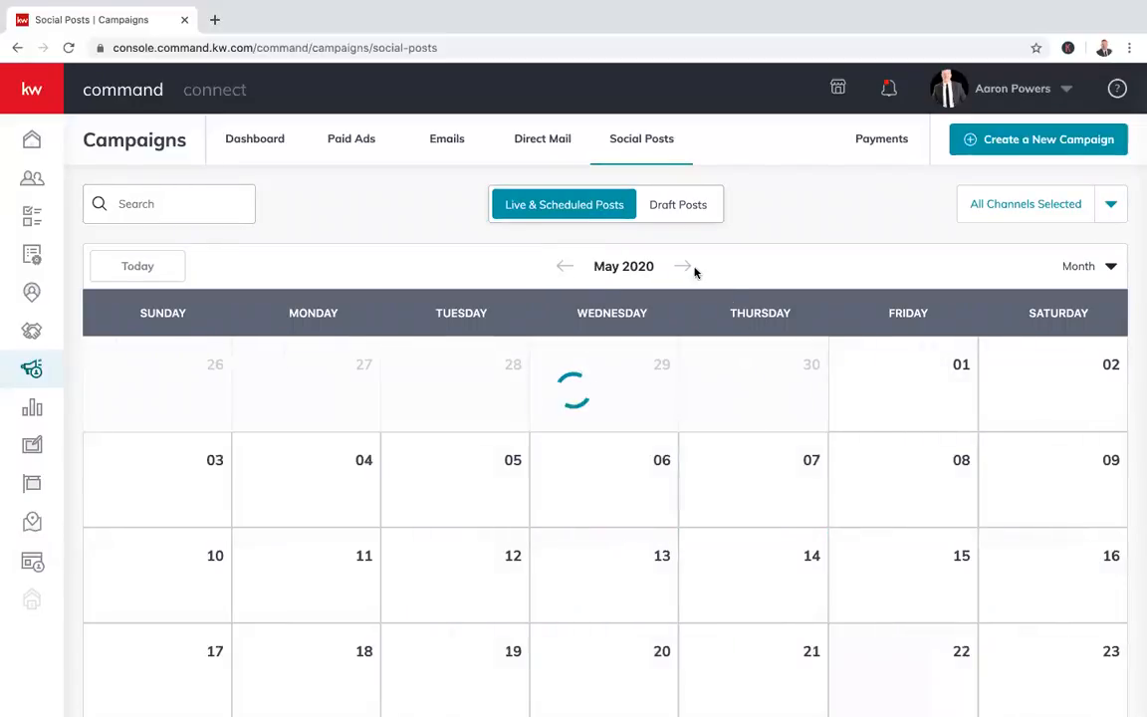
{"action": "left_click", "coordinate": [684, 266]}
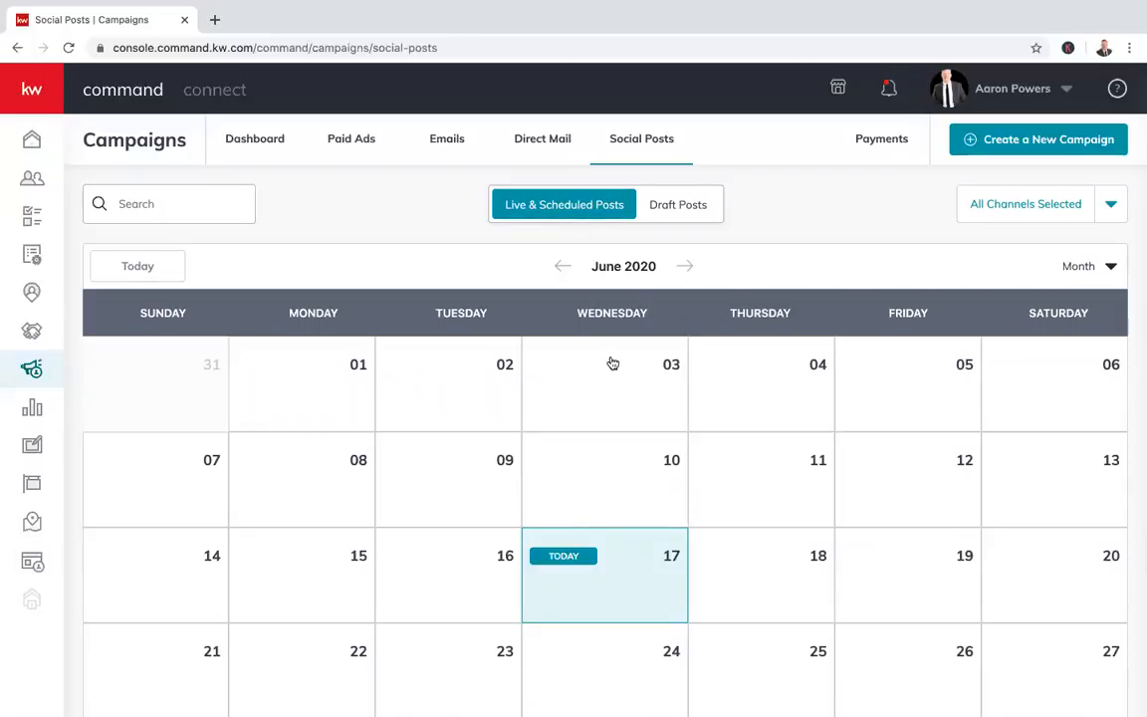
{"action": "scroll", "coordinate": [610, 361], "scroll_direction": "down", "scroll_amount": 1}
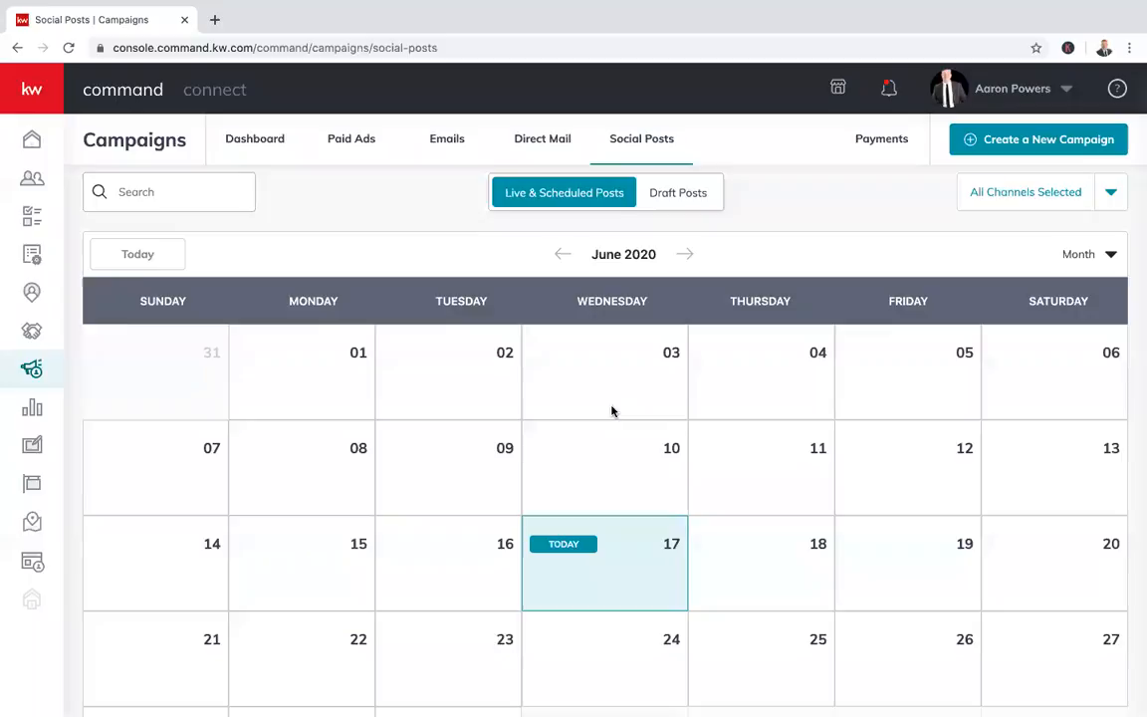
{"action": "scroll", "coordinate": [611, 410], "scroll_direction": "down", "scroll_amount": 2}
{"action": "scroll", "coordinate": [603, 396], "scroll_direction": "up", "scroll_amount": 2}
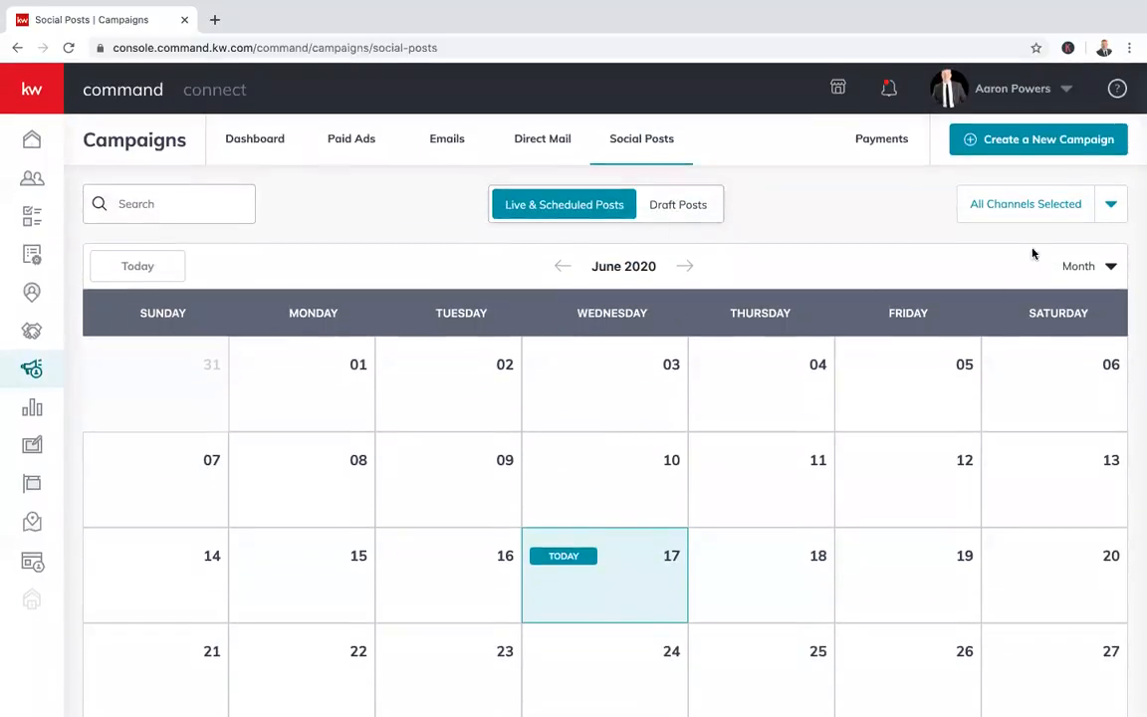
{"action": "left_click", "coordinate": [727, 493]}
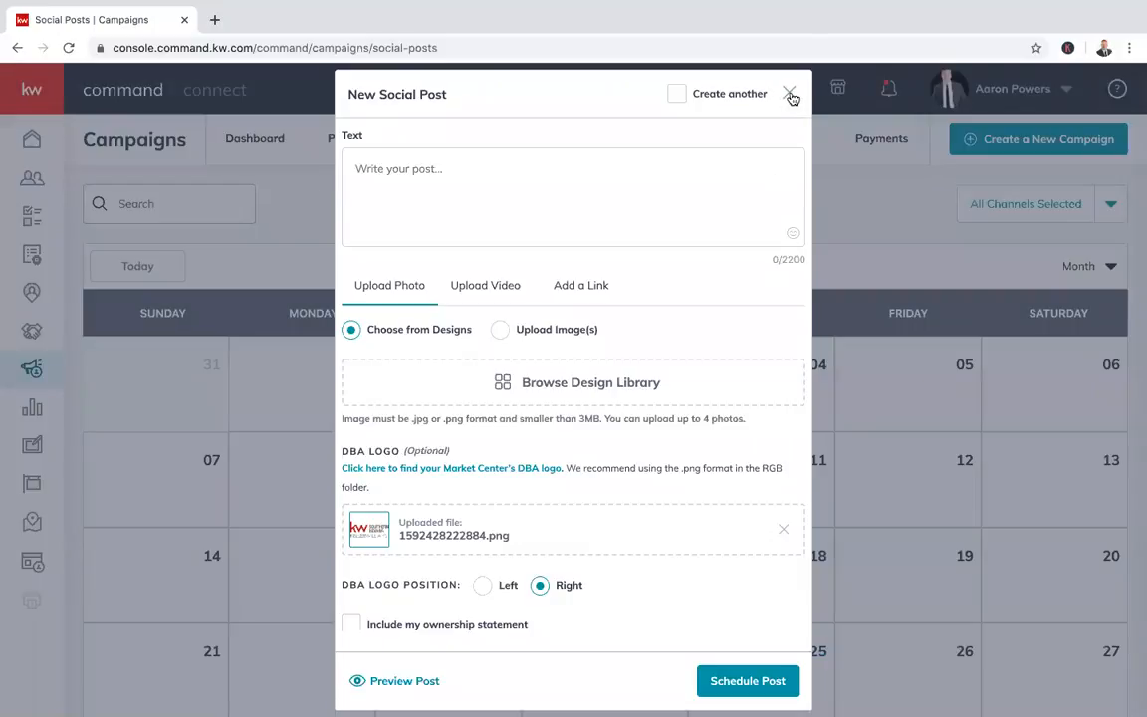
{"action": "left_click", "coordinate": [789, 93]}
{"action": "scroll", "coordinate": [591, 602], "scroll_direction": "down", "scroll_amount": 5}
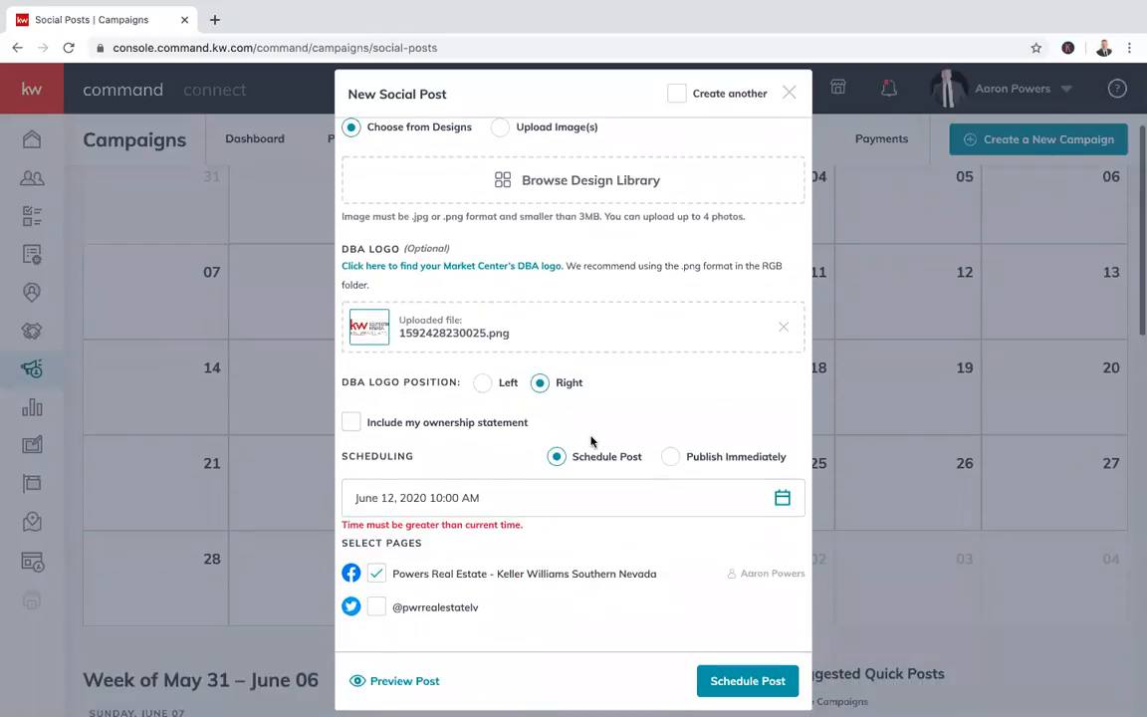
{"action": "scroll", "coordinate": [591, 441], "scroll_direction": "up", "scroll_amount": 10}
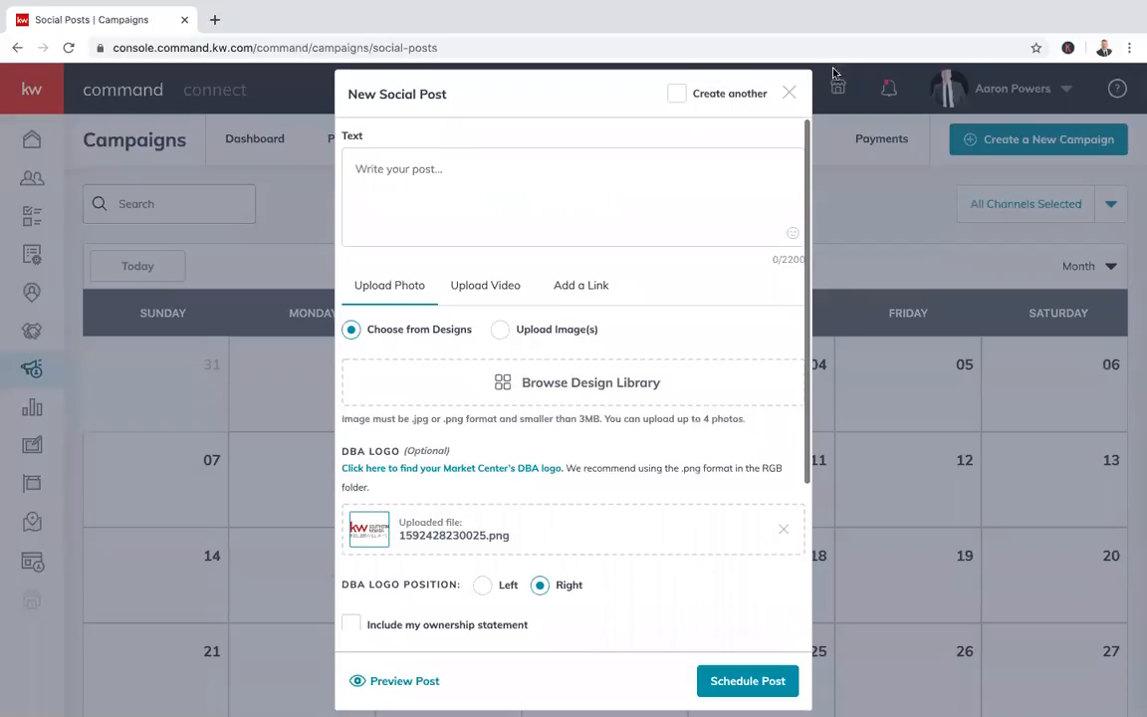
{"action": "left_click", "coordinate": [788, 92]}
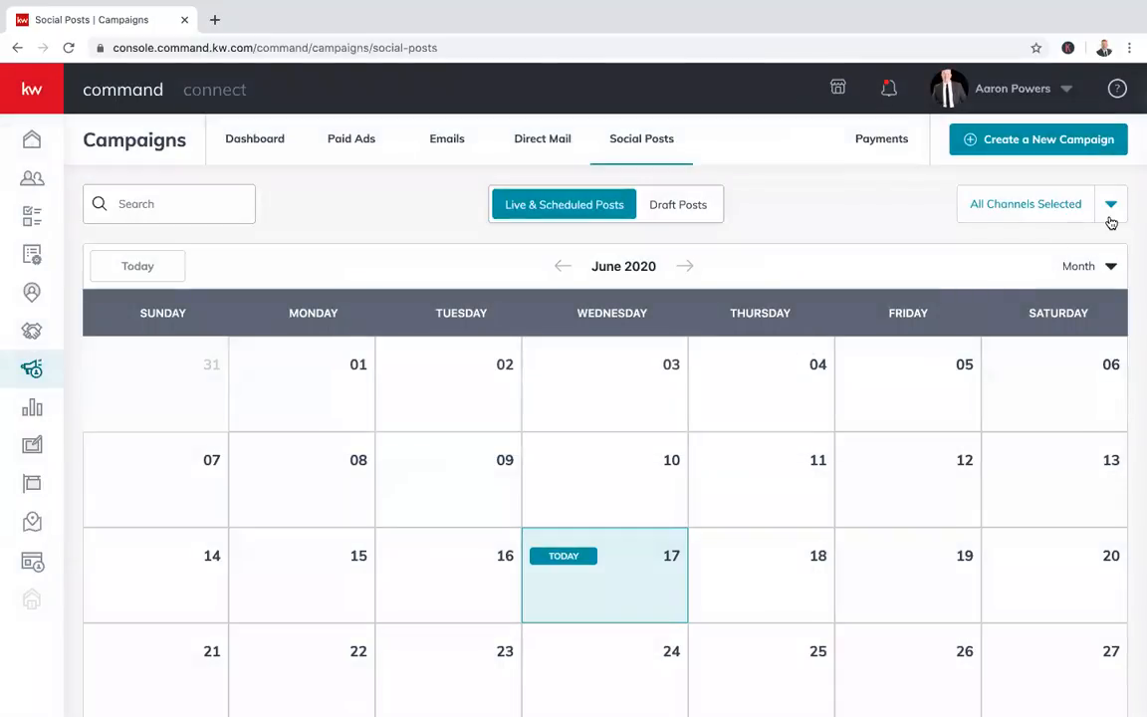
Switch the calendar from Month back to Week view for June 14 – June 20
{"action": "left_click", "coordinate": [1104, 266]}
{"action": "left_click", "coordinate": [1040, 315]}
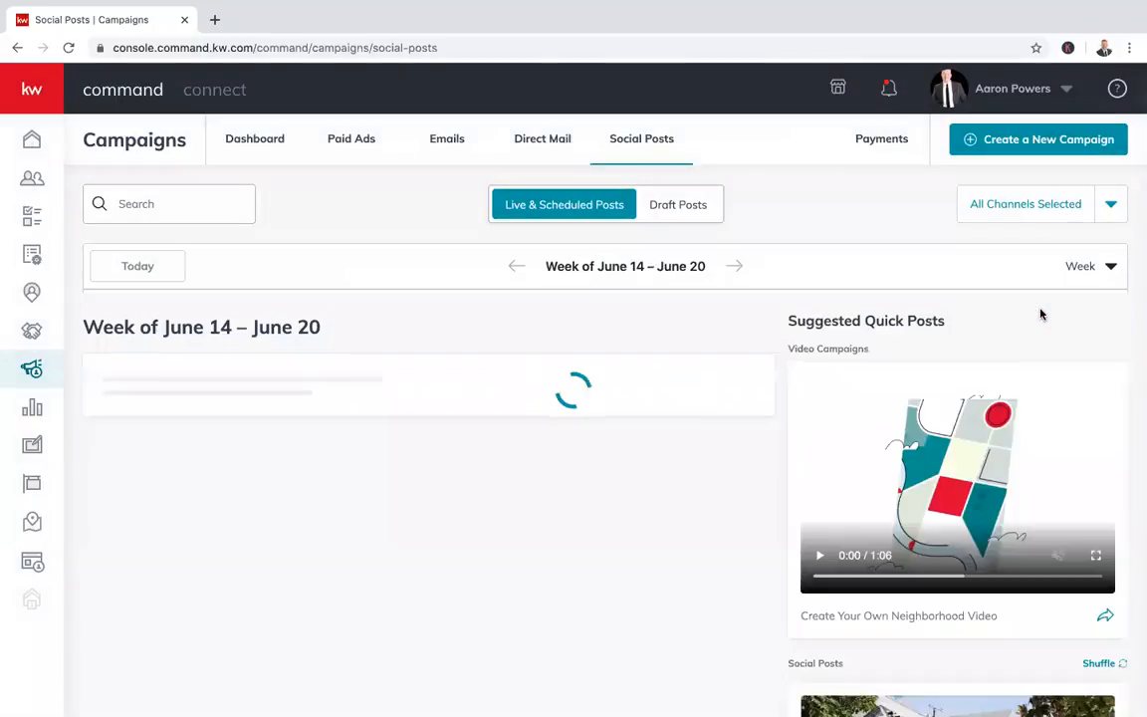
{"action": "scroll", "coordinate": [345, 560], "scroll_direction": "down", "scroll_amount": 2}
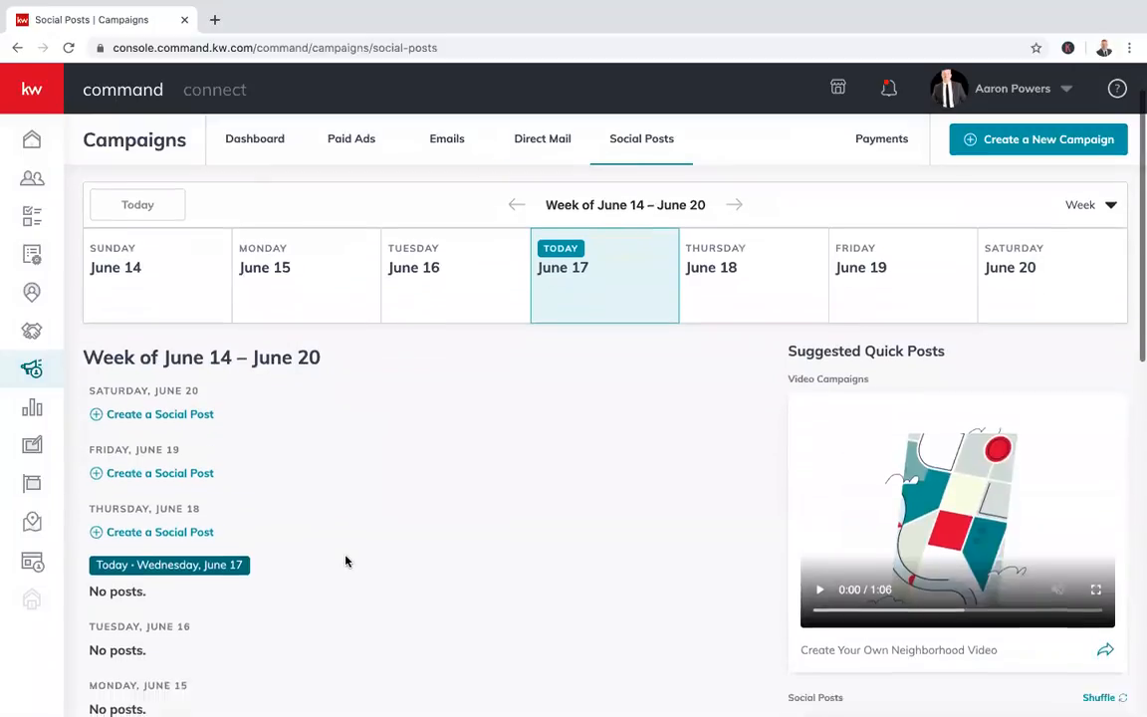
{"action": "scroll", "coordinate": [732, 274], "scroll_direction": "up", "scroll_amount": 1}
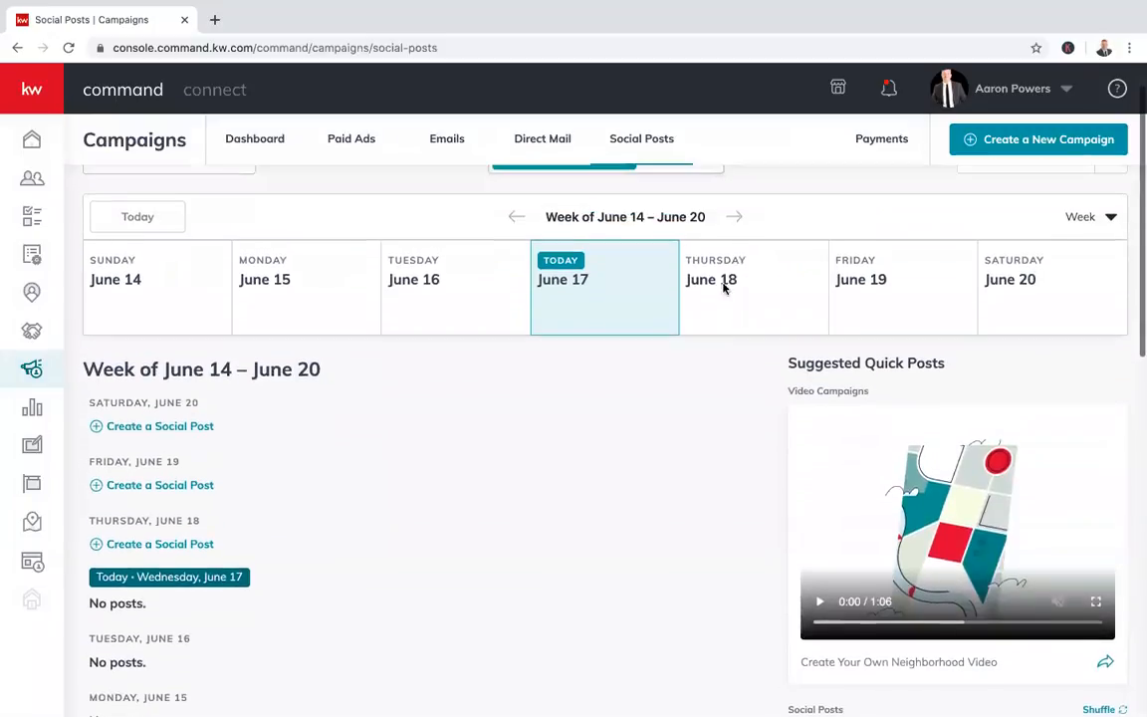
{"action": "scroll", "coordinate": [719, 292], "scroll_direction": "down", "scroll_amount": 3}
{"action": "scroll", "coordinate": [739, 268], "scroll_direction": "up", "scroll_amount": 2}
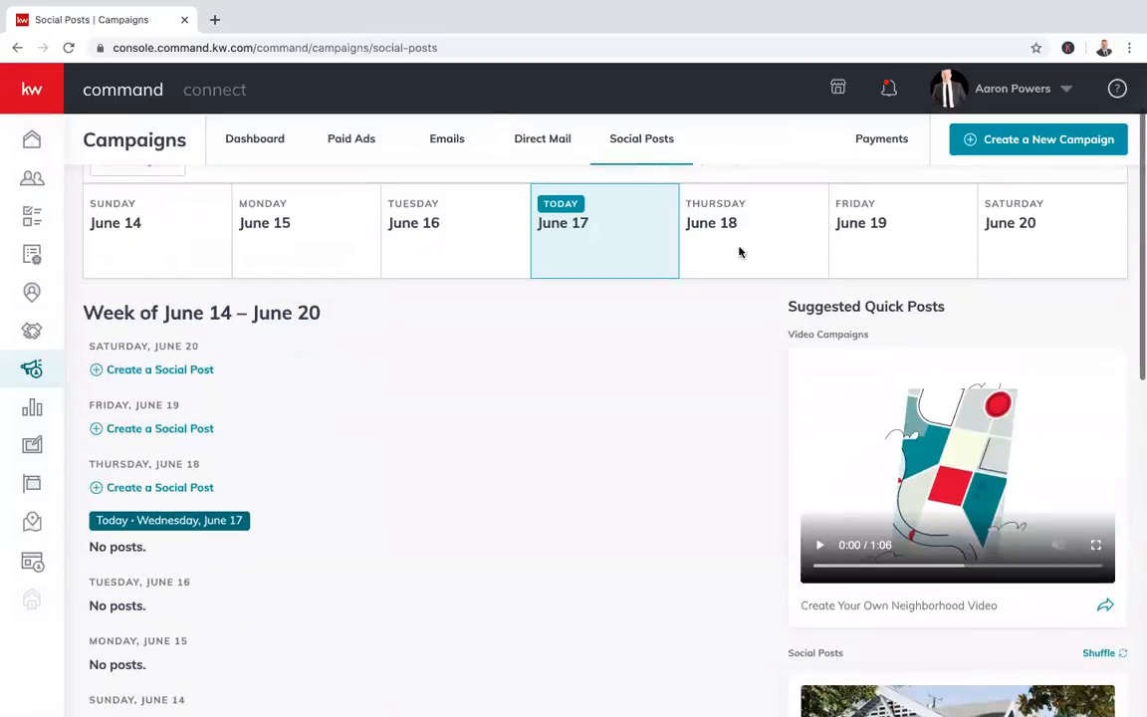
{"action": "scroll", "coordinate": [517, 221], "scroll_direction": "down", "scroll_amount": 2}
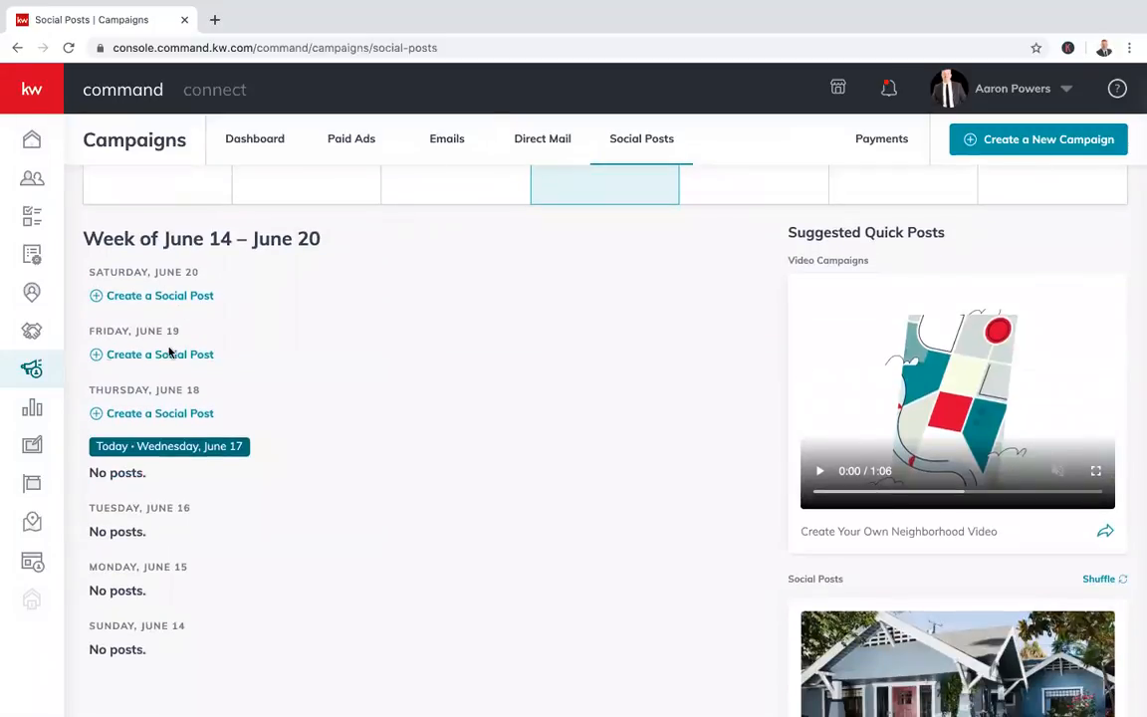
Open and discard a Thursday June 18 post, then start a new post for Friday June 19
{"action": "left_click", "coordinate": [171, 416]}
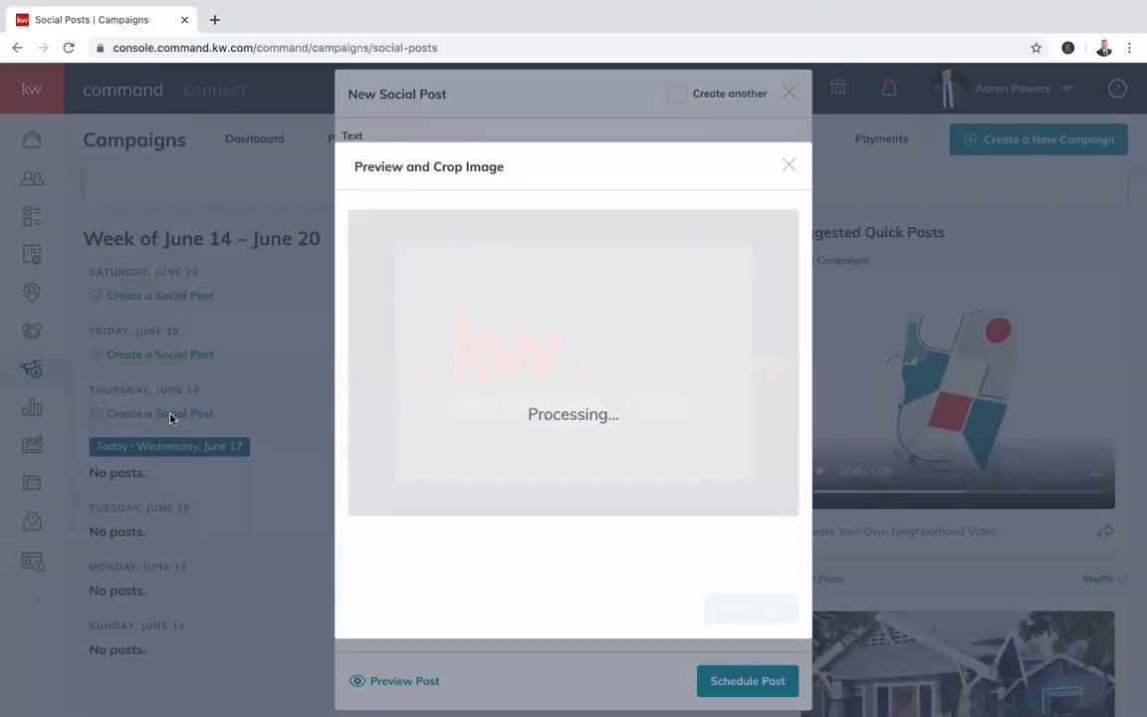
{"action": "scroll", "coordinate": [535, 445], "scroll_direction": "down", "scroll_amount": 1}
{"action": "scroll", "coordinate": [536, 450], "scroll_direction": "up", "scroll_amount": 1}
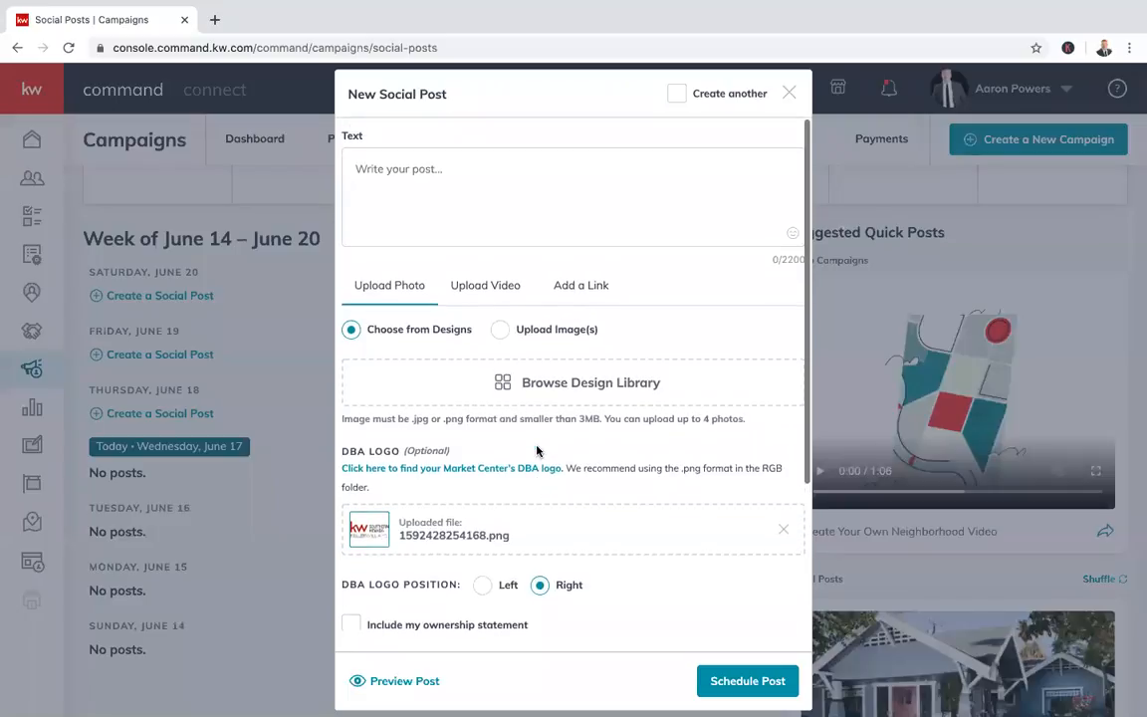
{"action": "left_click", "coordinate": [789, 93]}
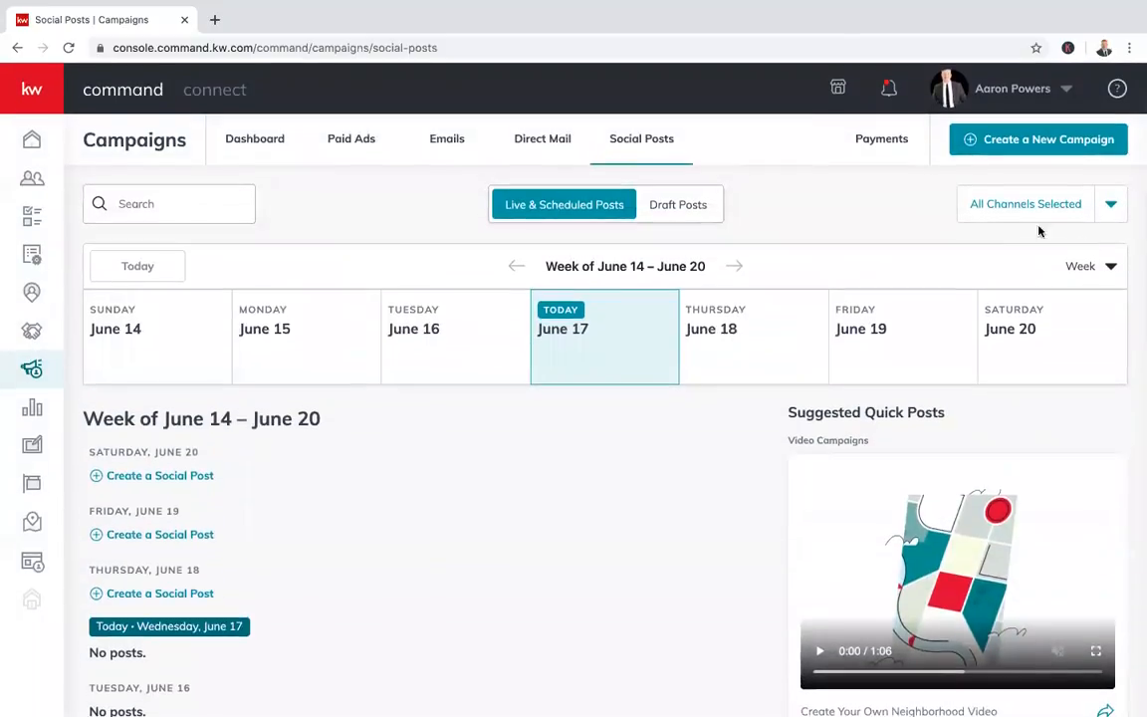
{"action": "left_click", "coordinate": [175, 538]}
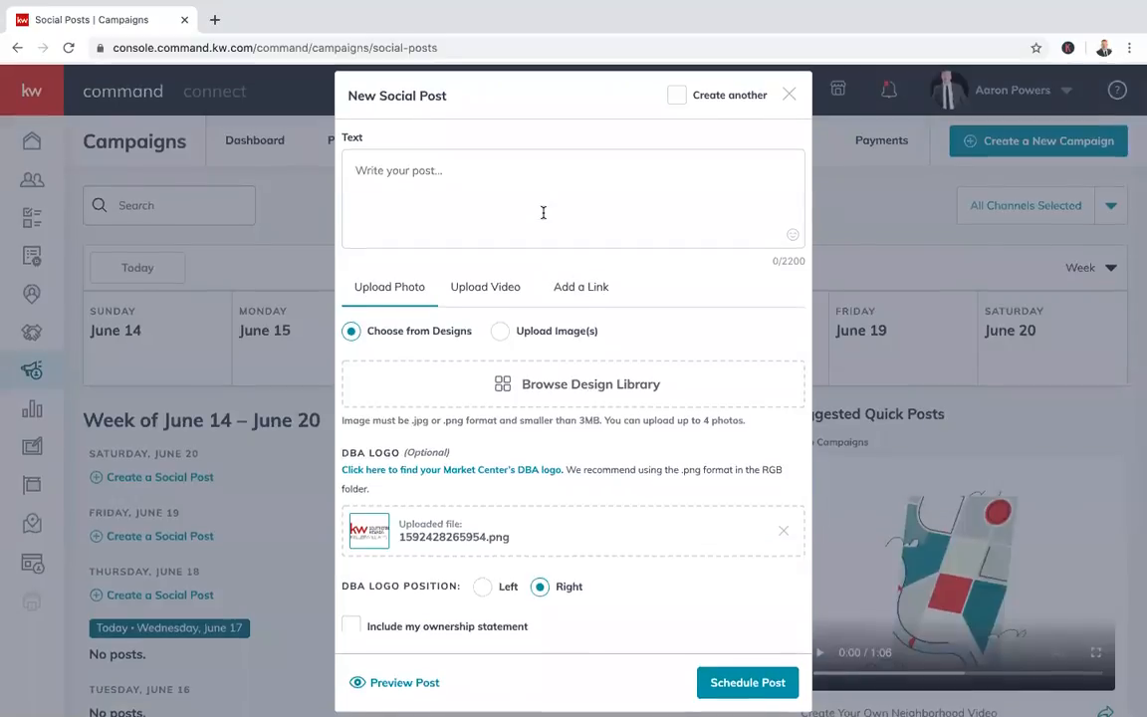
Browse the emoji picker for the post text, then close it leaving the text empty
{"action": "left_click", "coordinate": [484, 187]}
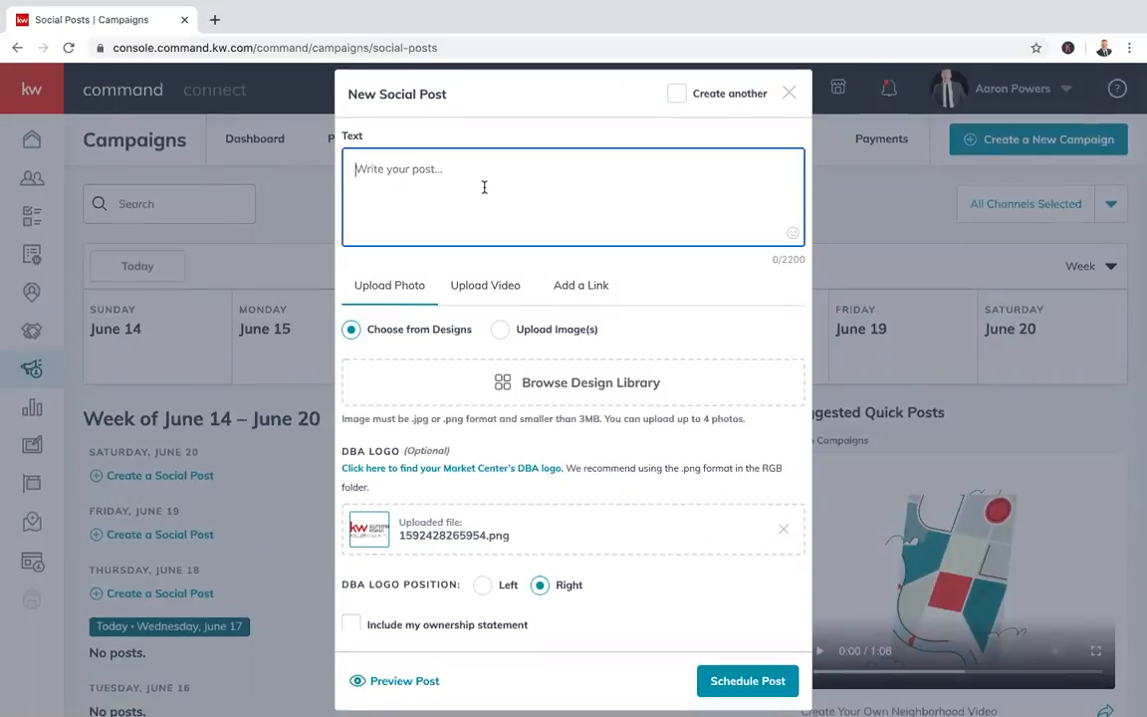
{"action": "left_click", "coordinate": [793, 236]}
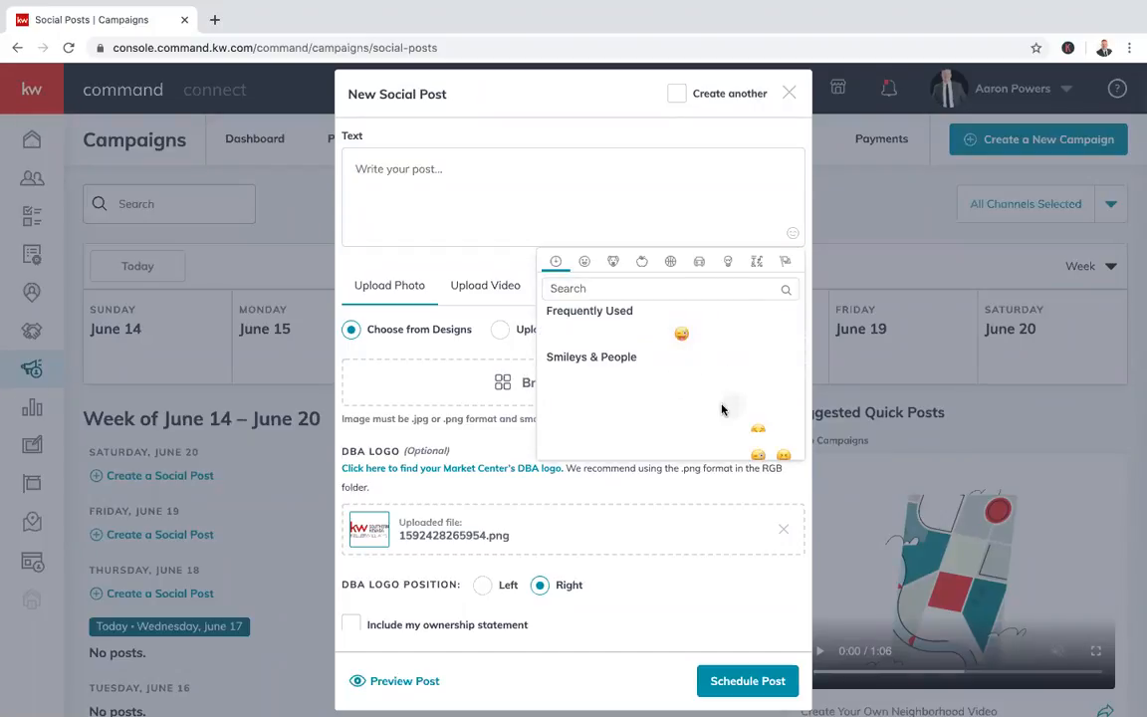
{"action": "scroll", "coordinate": [723, 409], "scroll_direction": "down", "scroll_amount": 1}
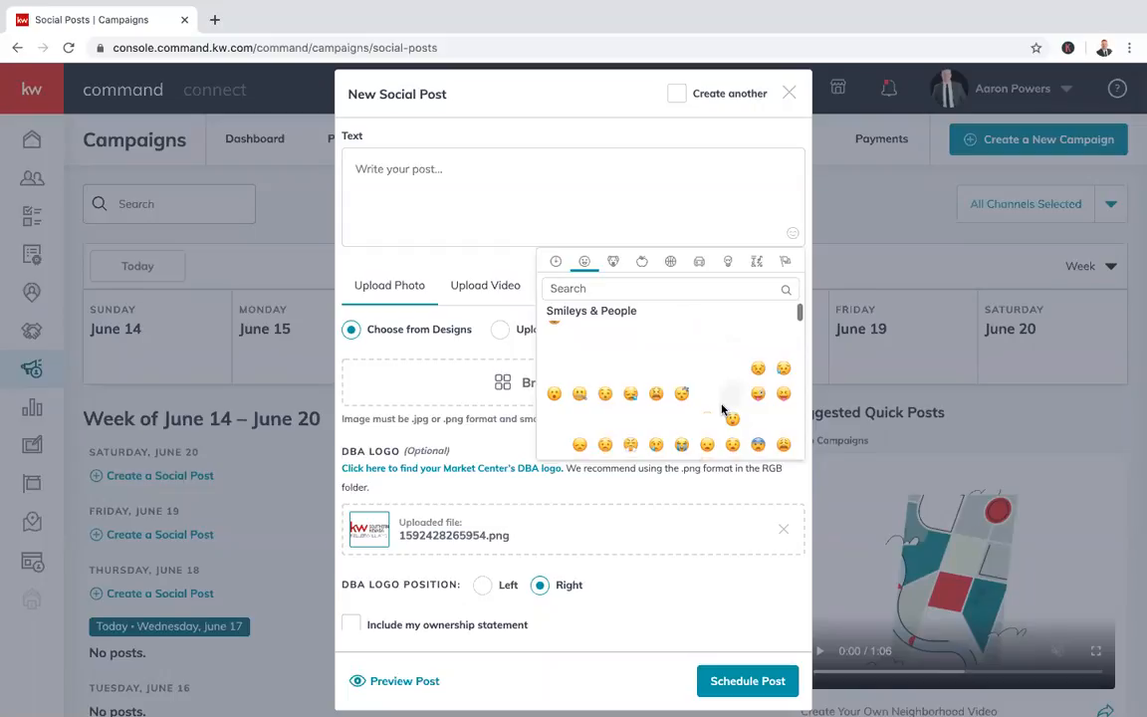
{"action": "scroll", "coordinate": [695, 390], "scroll_direction": "up", "scroll_amount": 1}
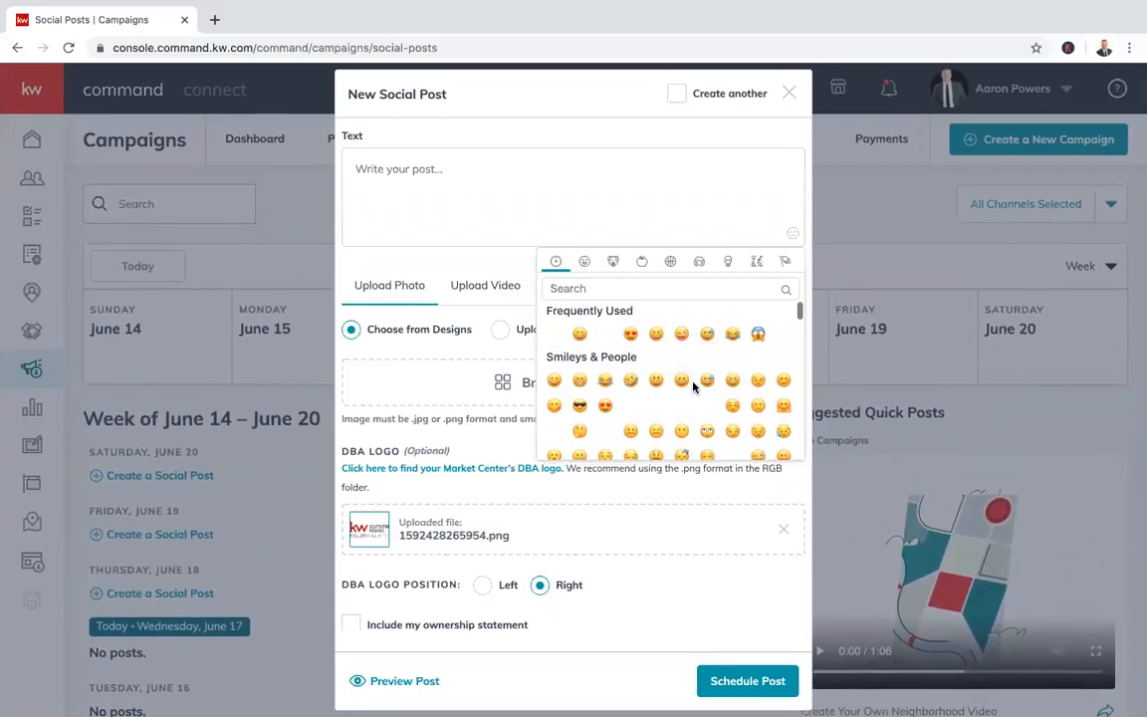
{"action": "scroll", "coordinate": [686, 385], "scroll_direction": "down", "scroll_amount": 5}
{"action": "scroll", "coordinate": [680, 384], "scroll_direction": "down", "scroll_amount": 10}
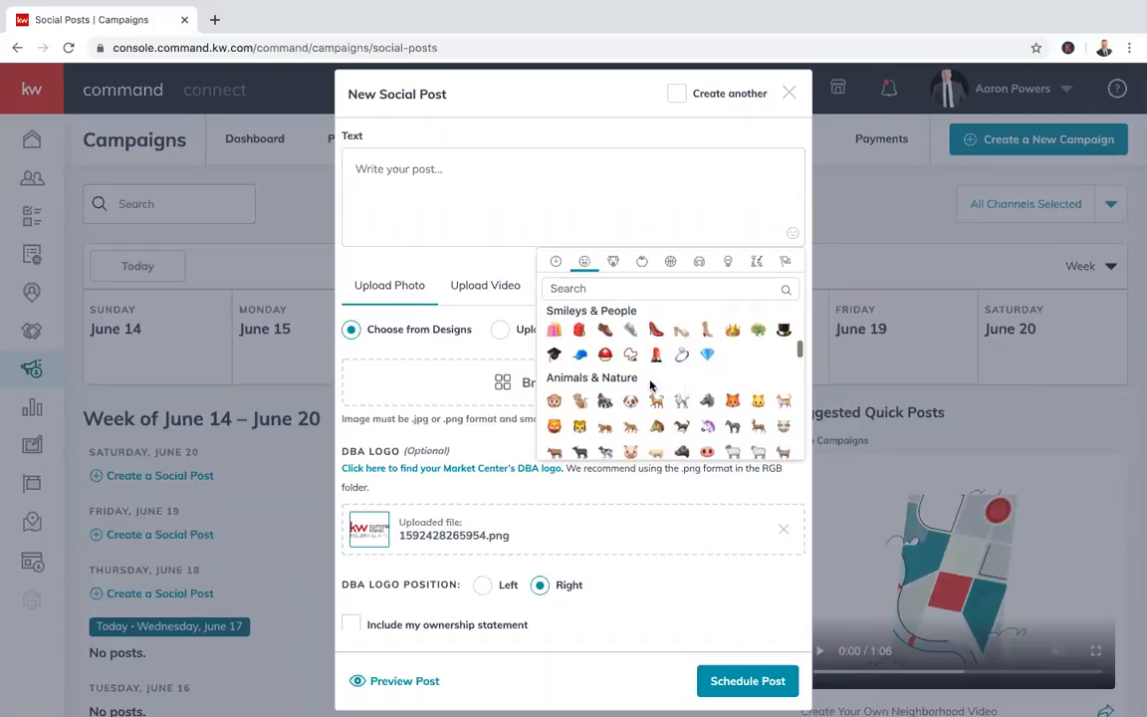
{"action": "left_click", "coordinate": [470, 169]}
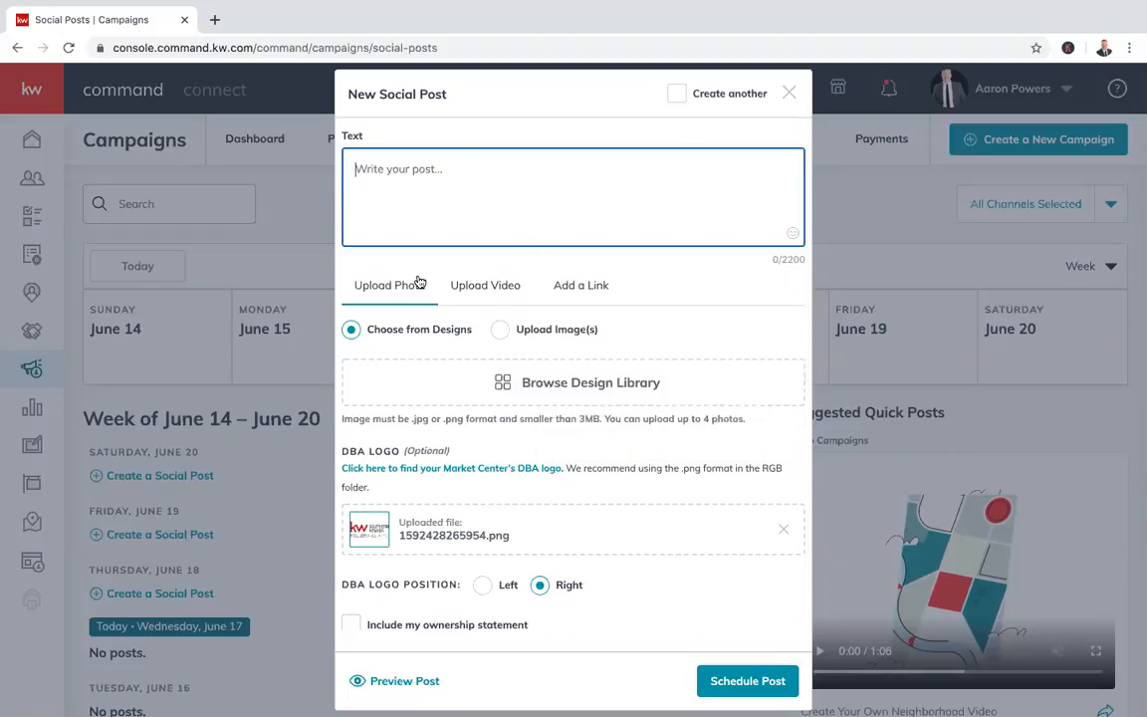
{"action": "left_click", "coordinate": [360, 261]}
{"action": "left_click", "coordinate": [479, 289]}
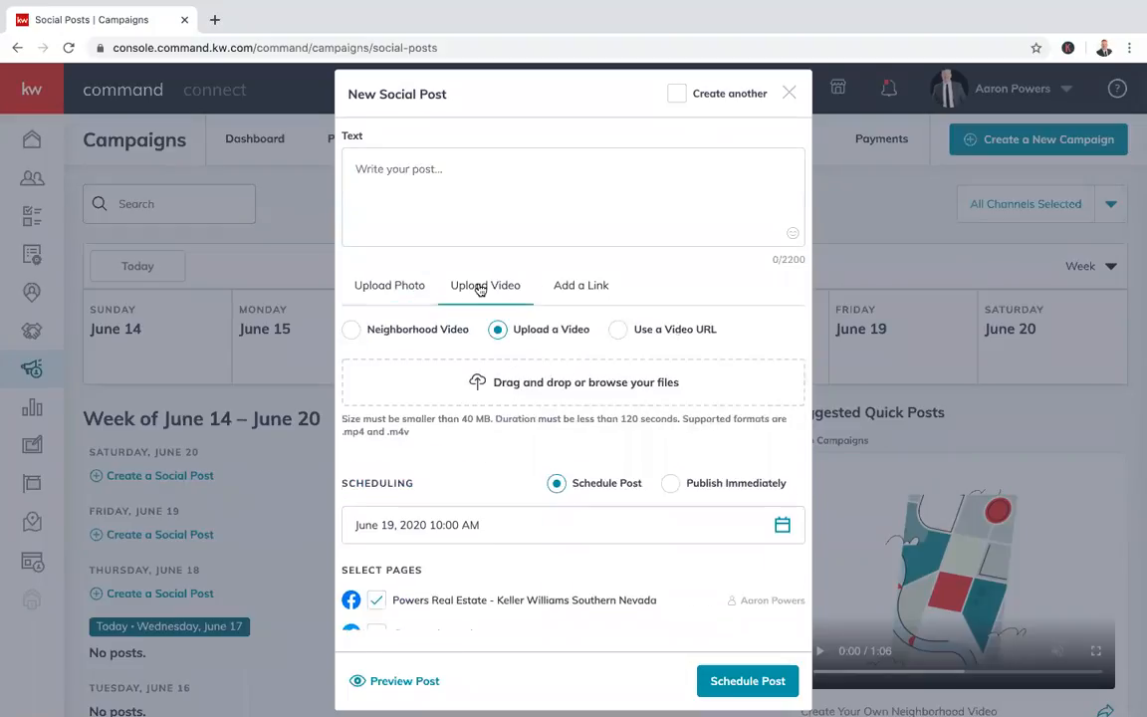
{"action": "left_click", "coordinate": [583, 288]}
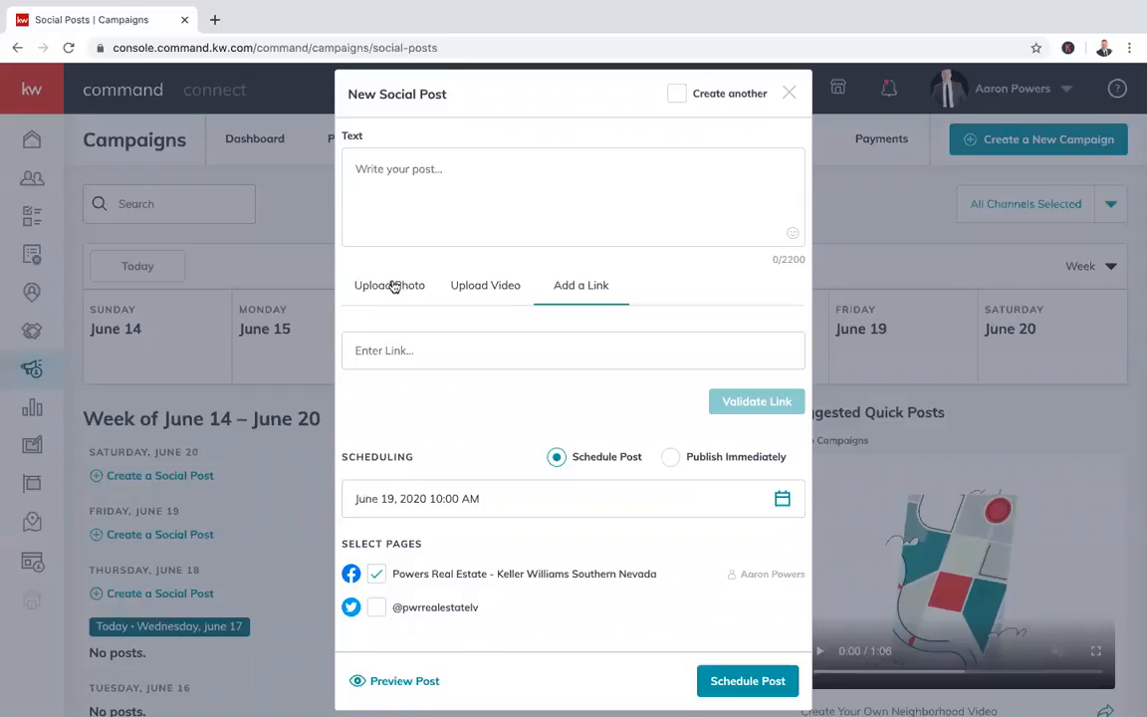
{"action": "scroll", "coordinate": [516, 294], "scroll_direction": "down", "scroll_amount": 1}
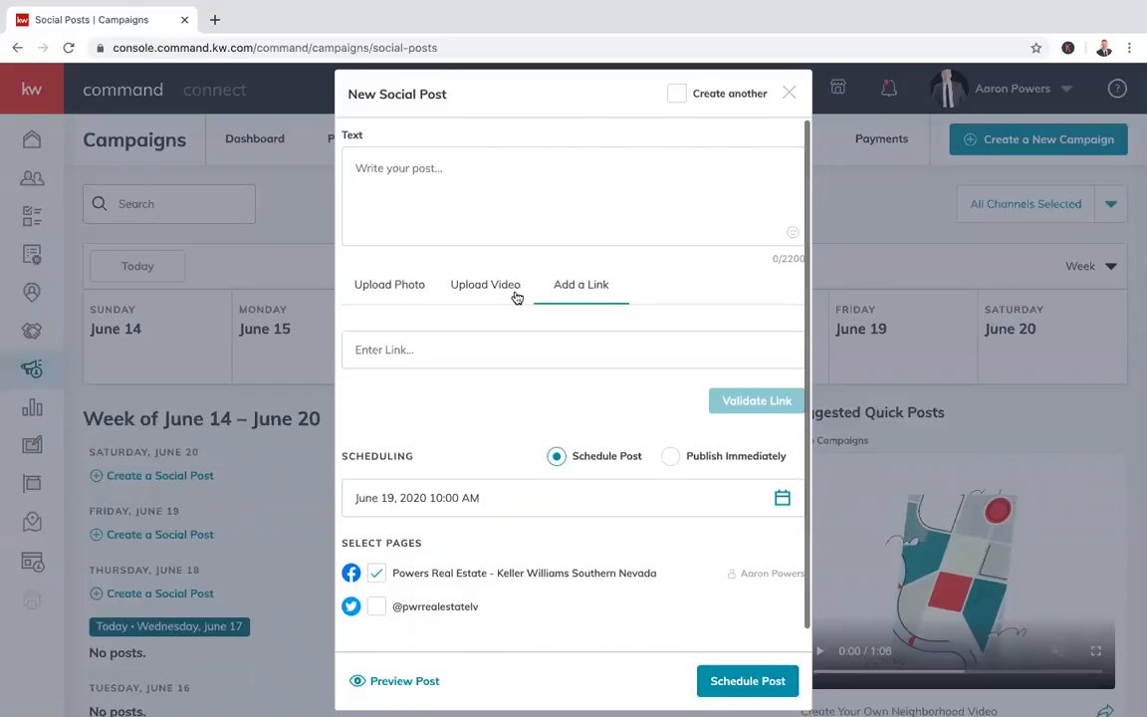
{"action": "left_click", "coordinate": [458, 285]}
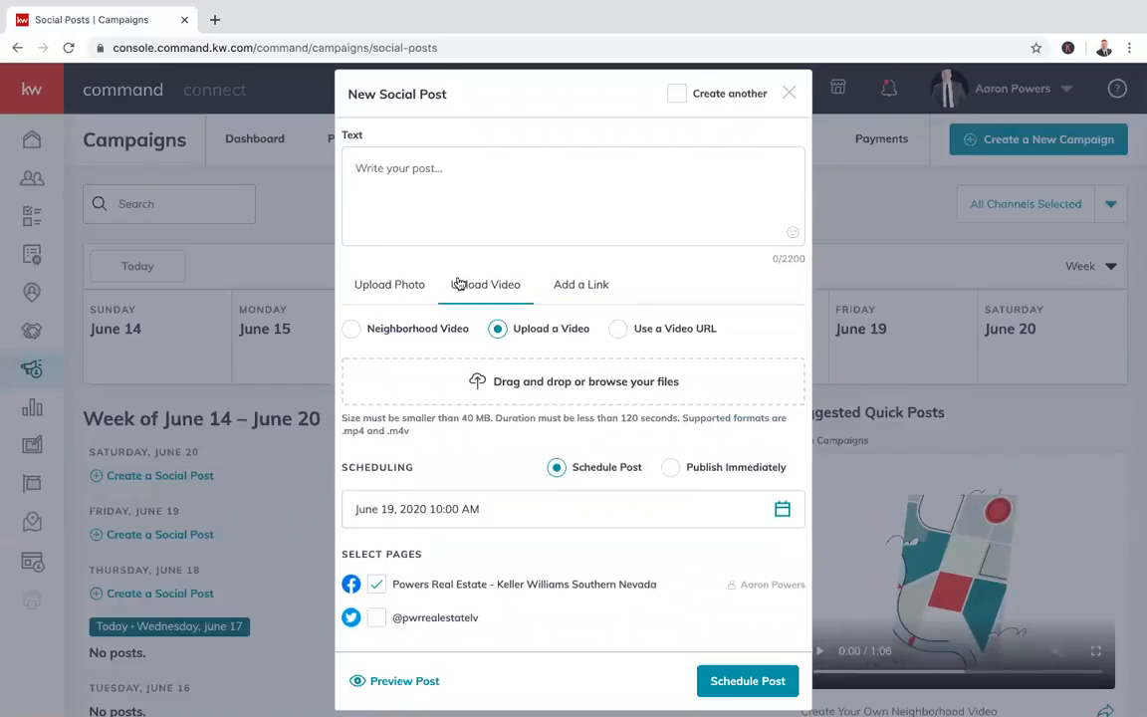
{"action": "left_click", "coordinate": [402, 283]}
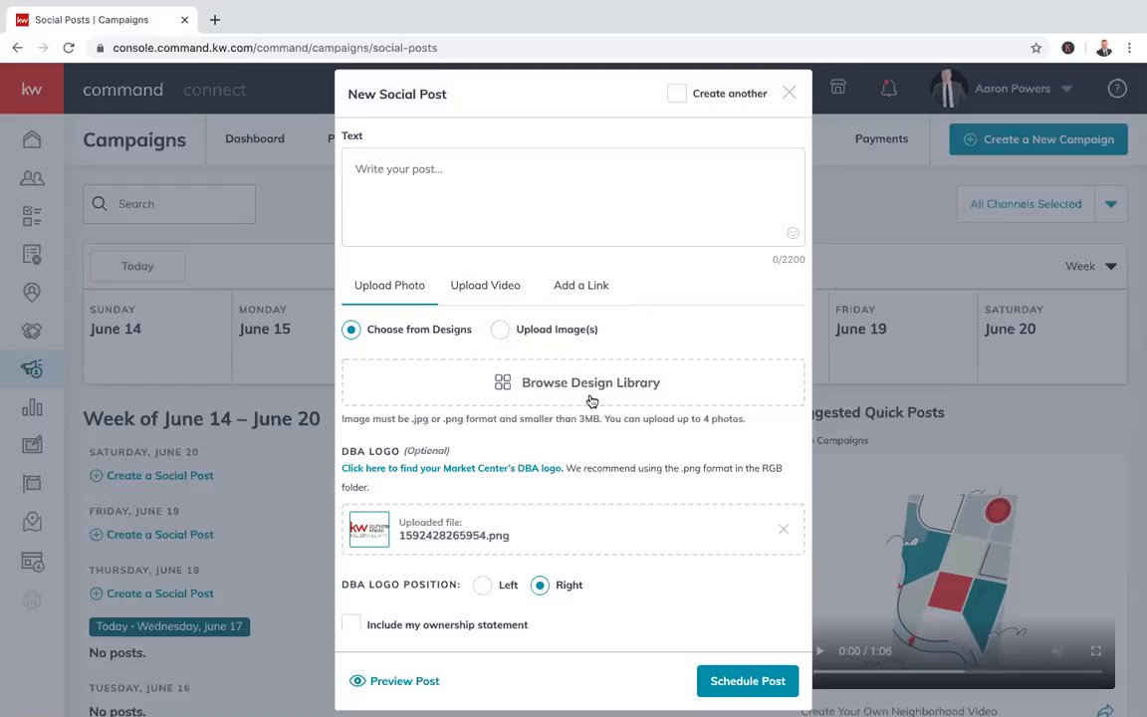
{"action": "scroll", "coordinate": [597, 403], "scroll_direction": "down", "scroll_amount": 1}
{"action": "scroll", "coordinate": [596, 404], "scroll_direction": "up", "scroll_amount": 1}
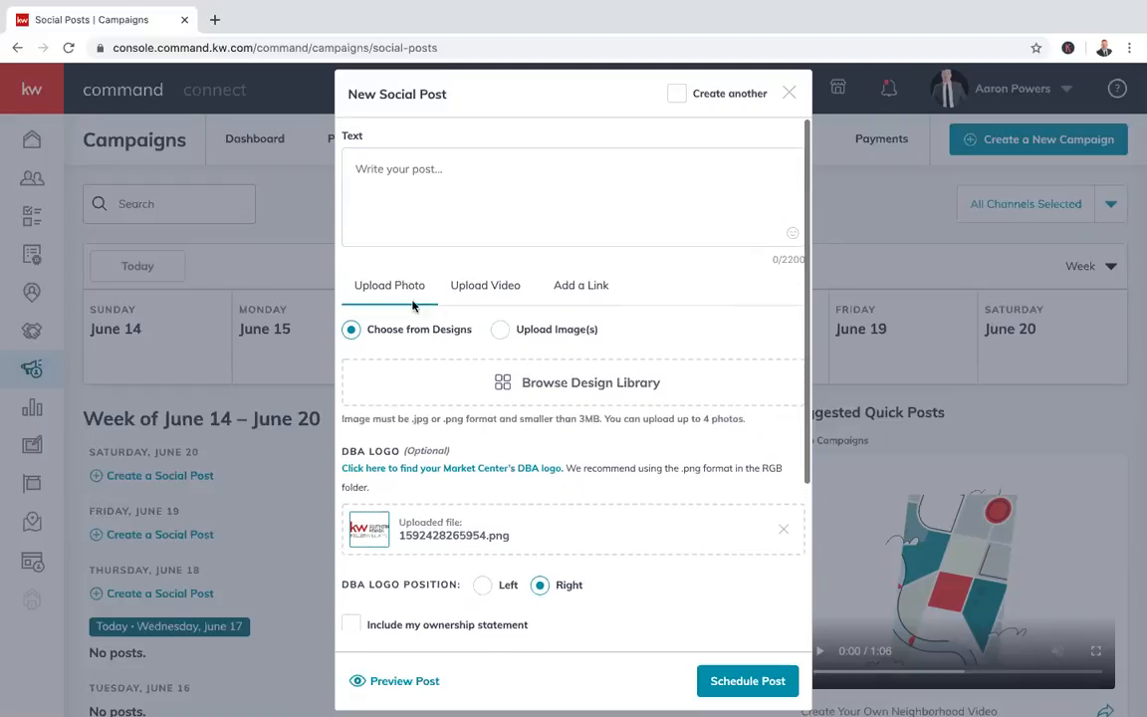
{"action": "left_click", "coordinate": [485, 287]}
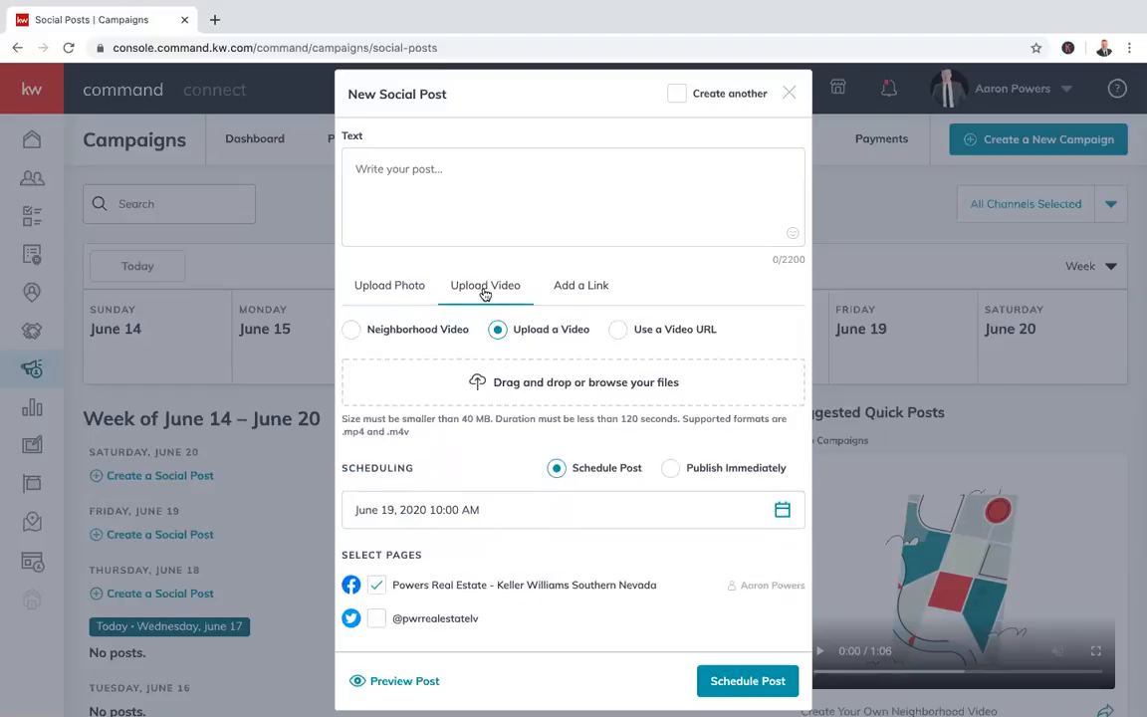
{"action": "left_click", "coordinate": [412, 290]}
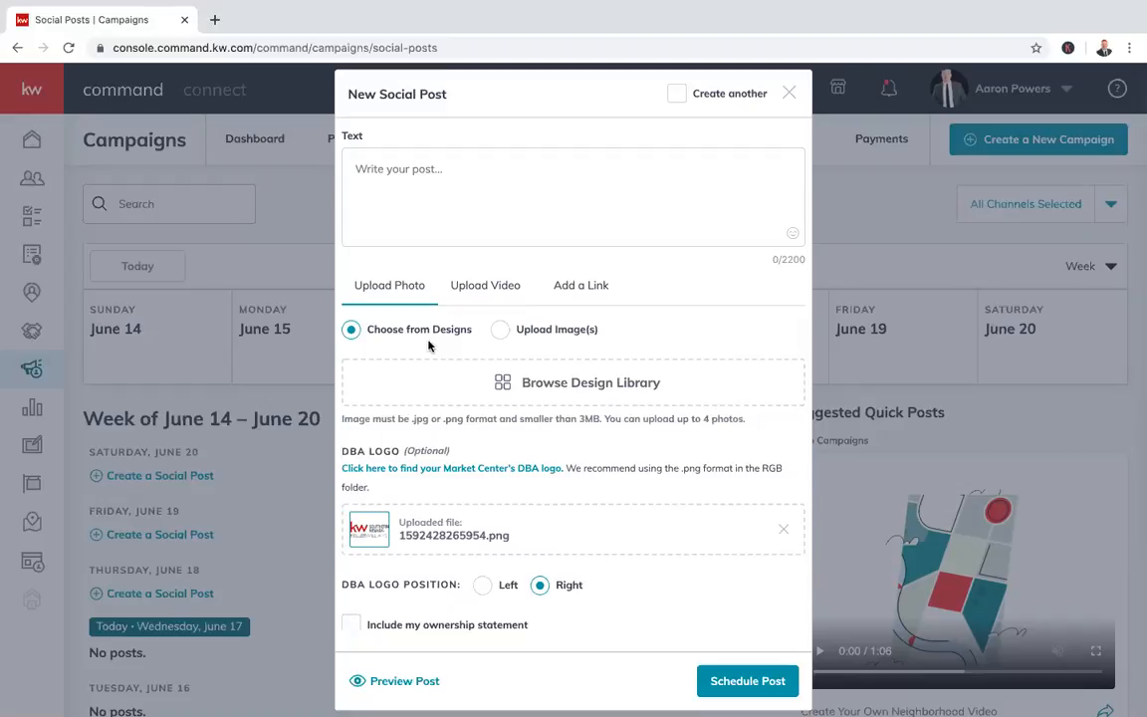
Select Upload Image(s) as the photo source instead of Designs and review the post form
{"action": "left_click", "coordinate": [501, 331]}
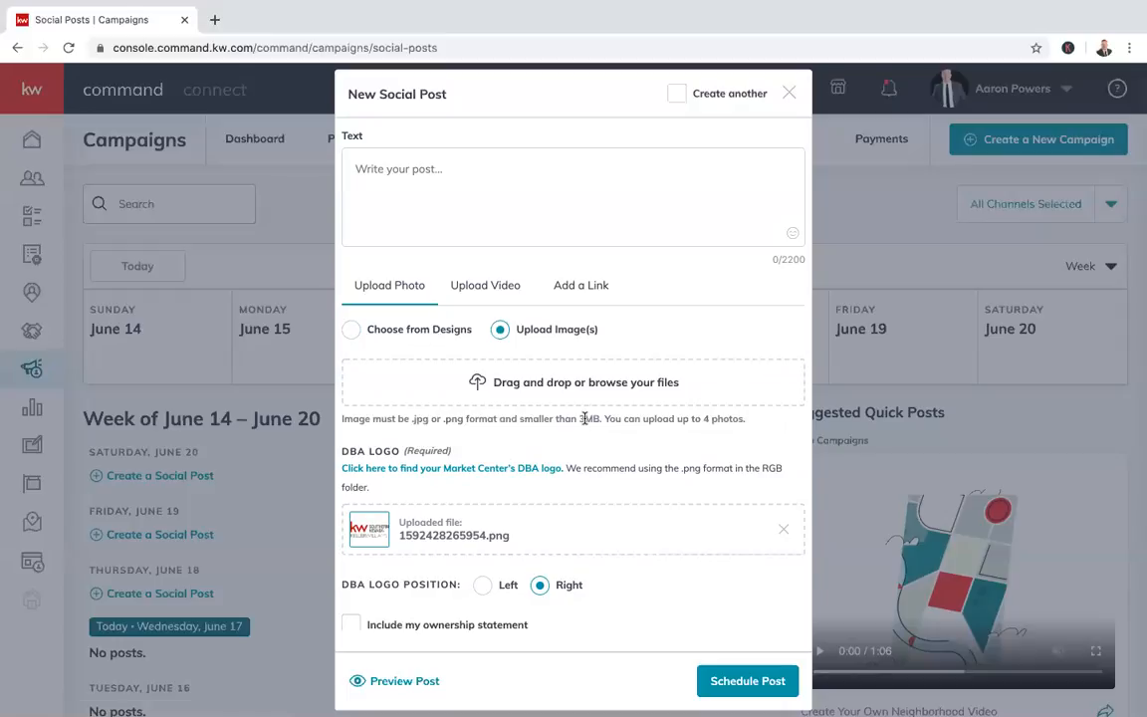
{"action": "scroll", "coordinate": [584, 422], "scroll_direction": "down", "scroll_amount": 2}
{"action": "scroll", "coordinate": [498, 279], "scroll_direction": "down", "scroll_amount": 1}
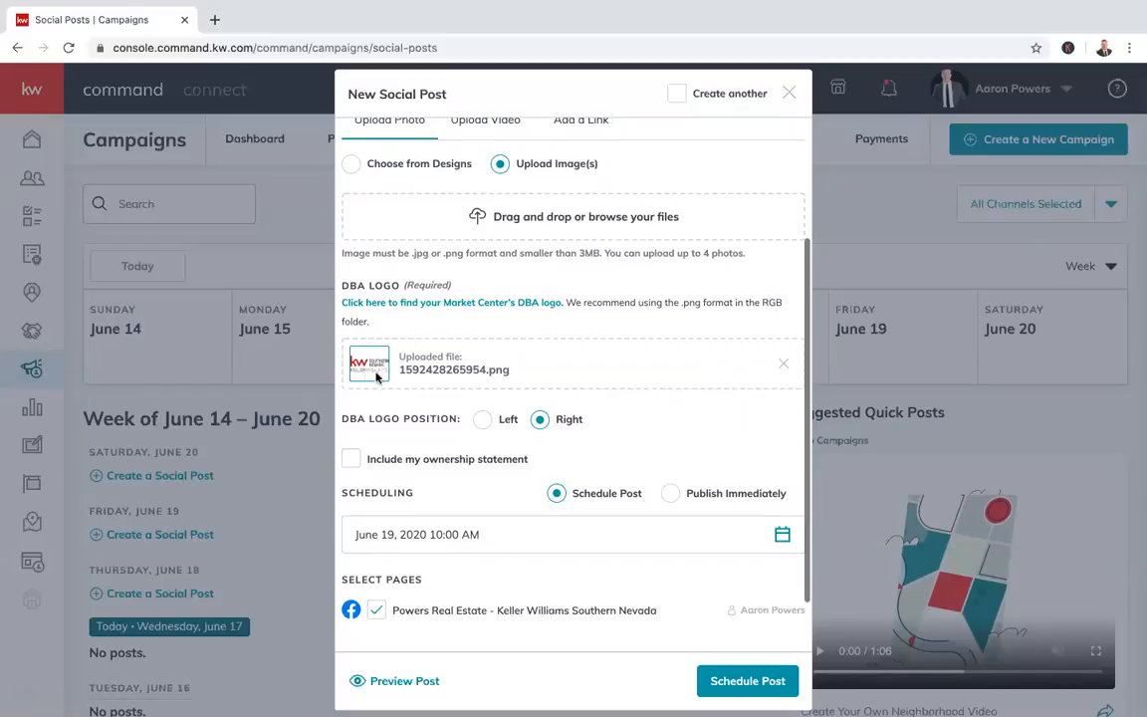
{"action": "scroll", "coordinate": [481, 378], "scroll_direction": "up", "scroll_amount": 1}
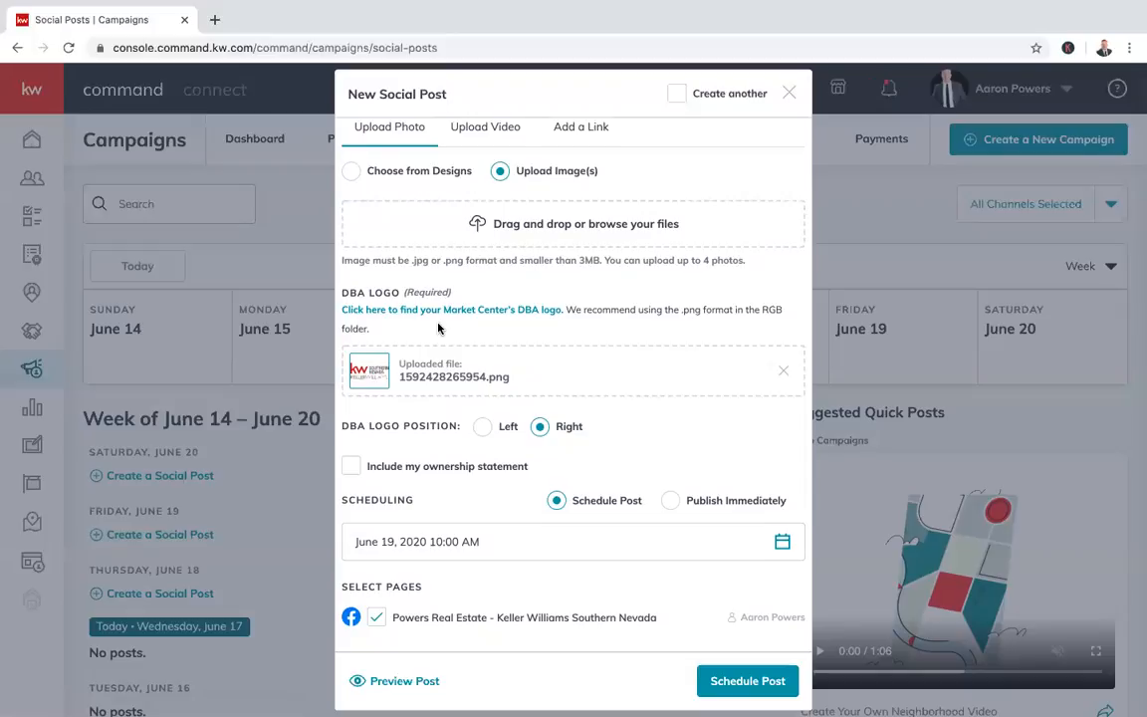
{"action": "scroll", "coordinate": [523, 284], "scroll_direction": "up", "scroll_amount": 1}
{"action": "scroll", "coordinate": [436, 323], "scroll_direction": "down", "scroll_amount": 1}
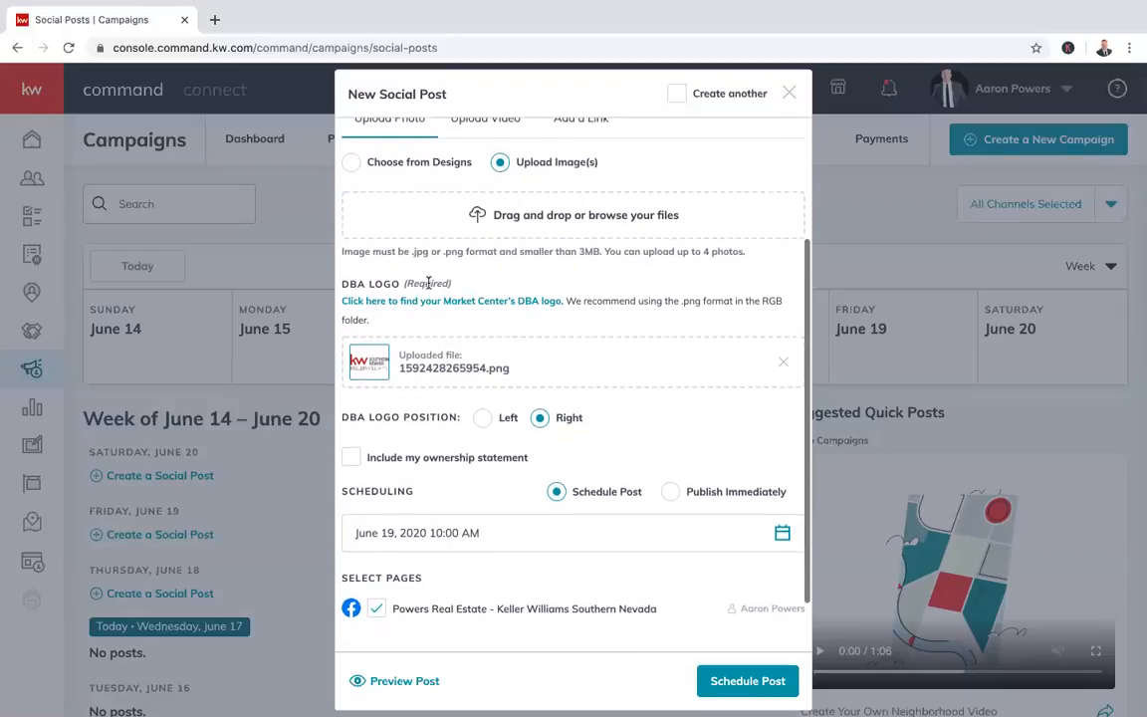
{"action": "scroll", "coordinate": [462, 290], "scroll_direction": "up", "scroll_amount": 3}
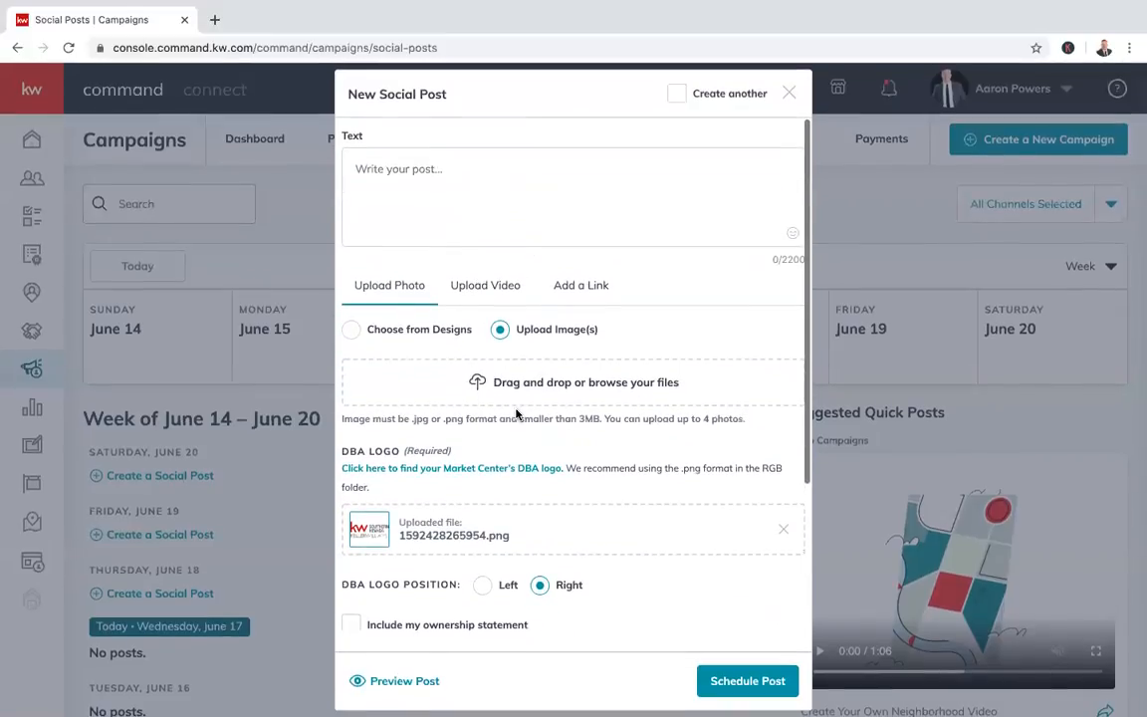
{"action": "scroll", "coordinate": [516, 412], "scroll_direction": "down", "scroll_amount": 1}
{"action": "scroll", "coordinate": [516, 412], "scroll_direction": "down", "scroll_amount": 3}
{"action": "left_click", "coordinate": [484, 437]}
{"action": "left_click", "coordinate": [544, 438]}
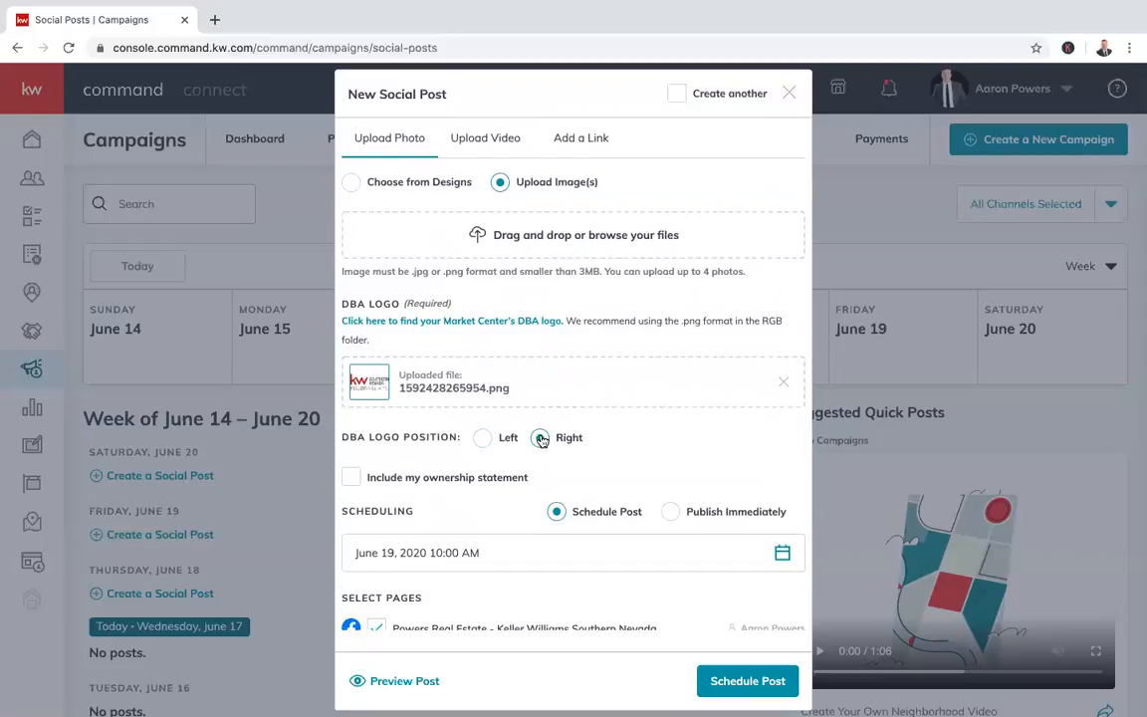
{"action": "scroll", "coordinate": [616, 460], "scroll_direction": "down", "scroll_amount": 2}
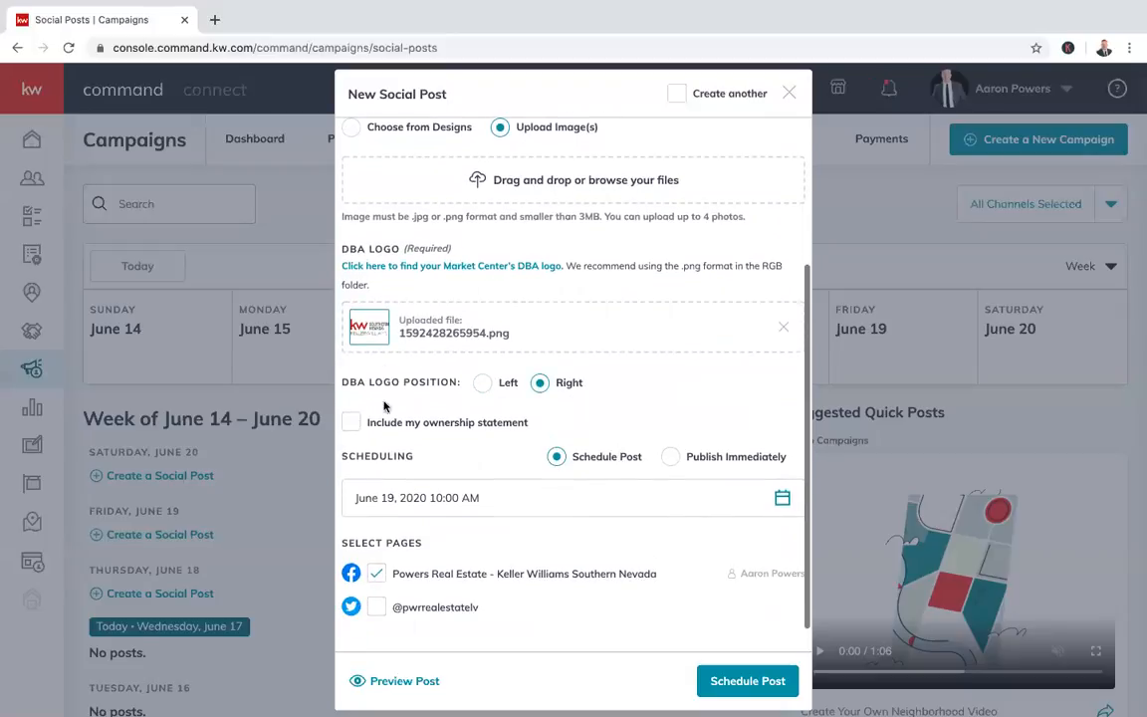
{"action": "left_click", "coordinate": [354, 424]}
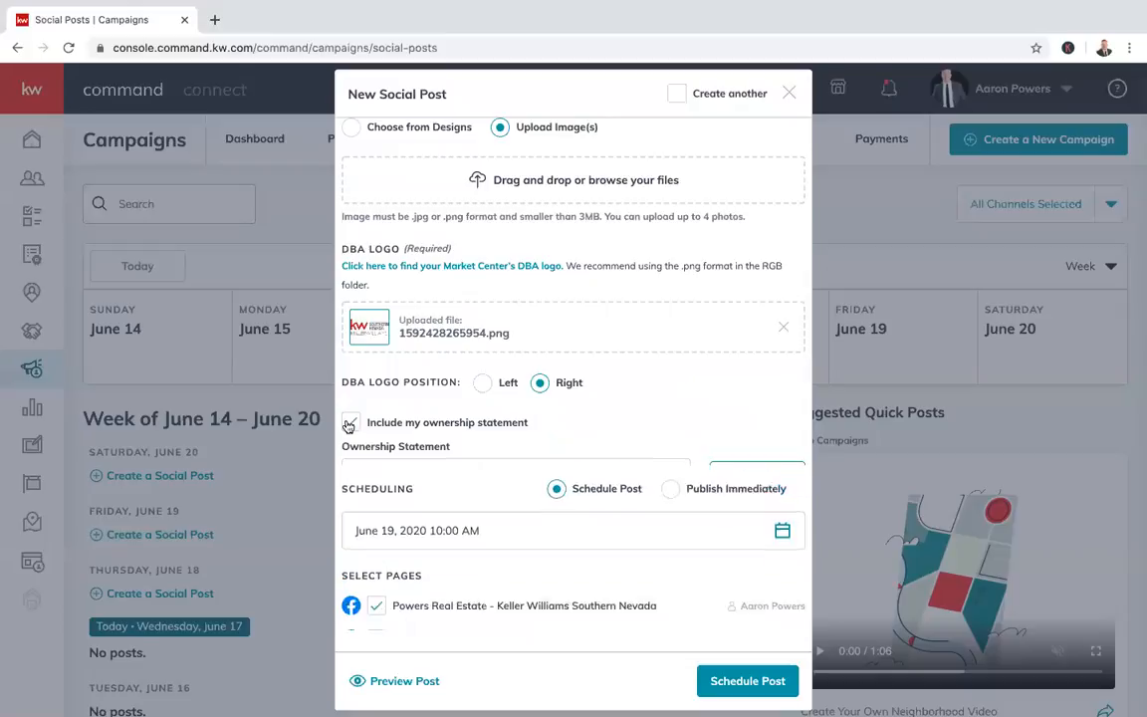
{"action": "scroll", "coordinate": [534, 469], "scroll_direction": "down", "scroll_amount": 2}
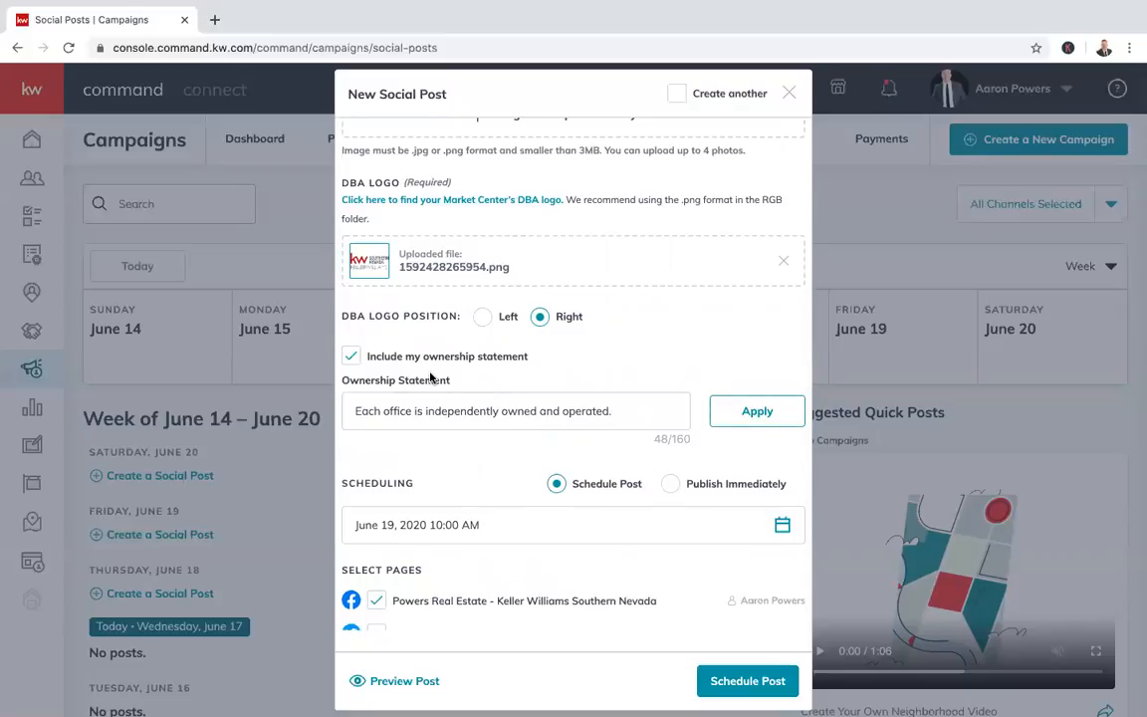
{"action": "left_click", "coordinate": [351, 357]}
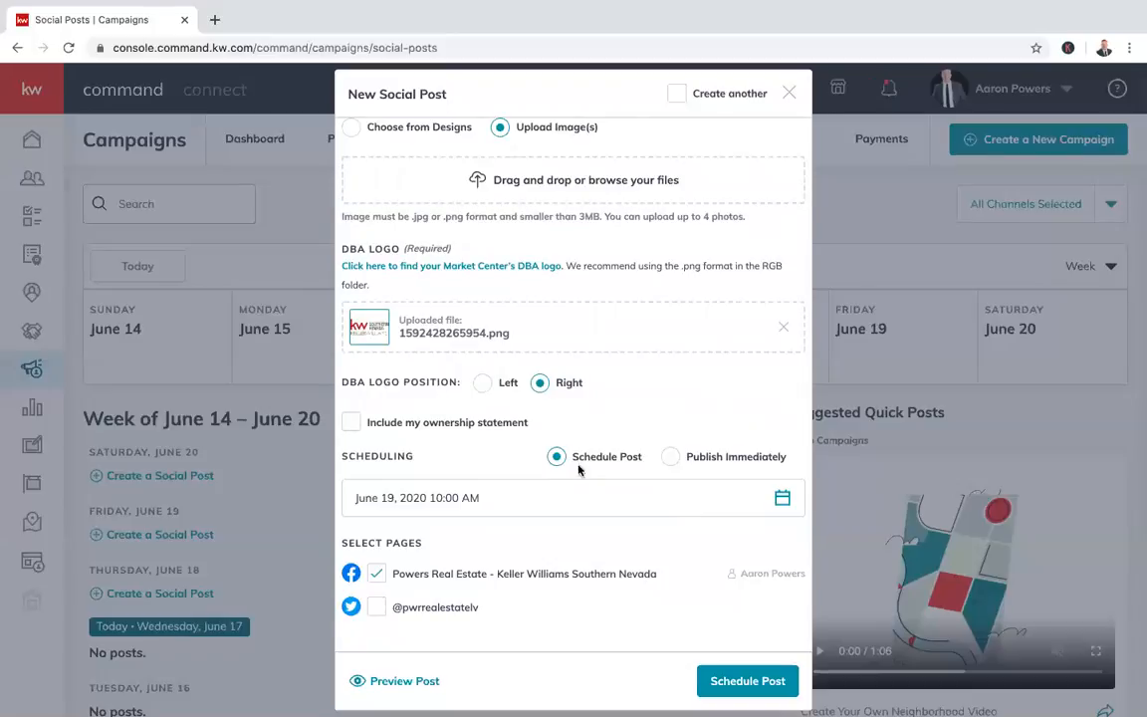
{"action": "scroll", "coordinate": [578, 468], "scroll_direction": "down", "scroll_amount": 3}
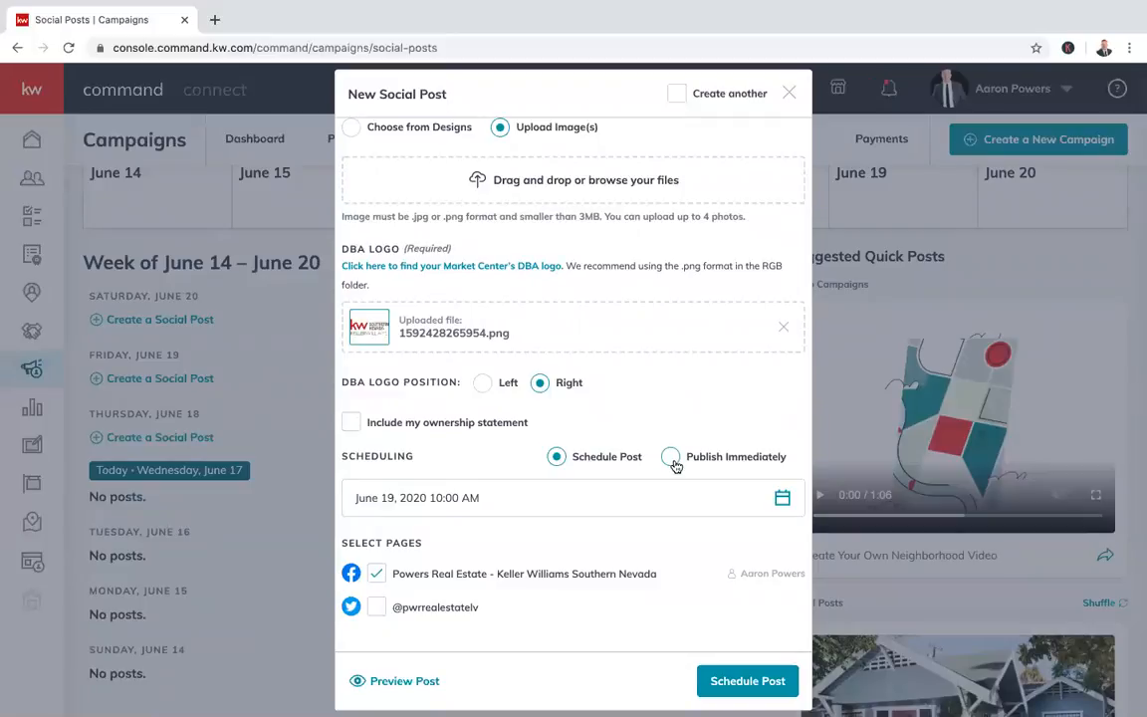
Schedule the post for June 19, 2020 at 10:00 AM and close the date picker
{"action": "left_click", "coordinate": [781, 497]}
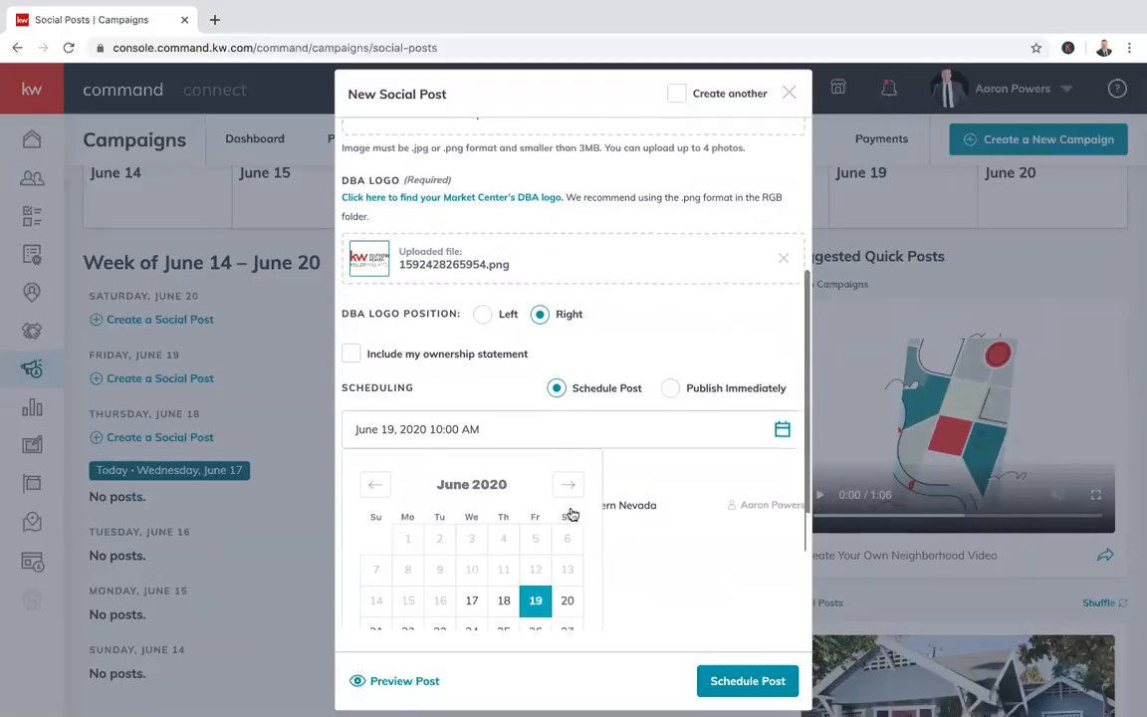
{"action": "scroll", "coordinate": [568, 512], "scroll_direction": "down", "scroll_amount": 3}
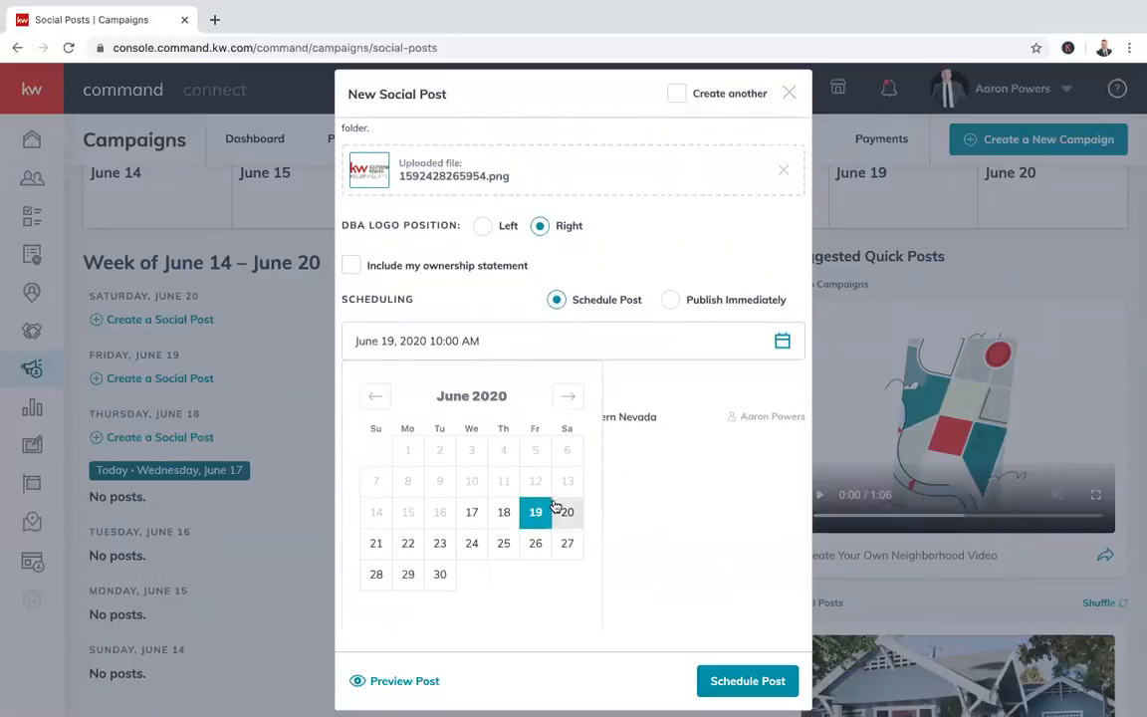
{"action": "left_click", "coordinate": [566, 511]}
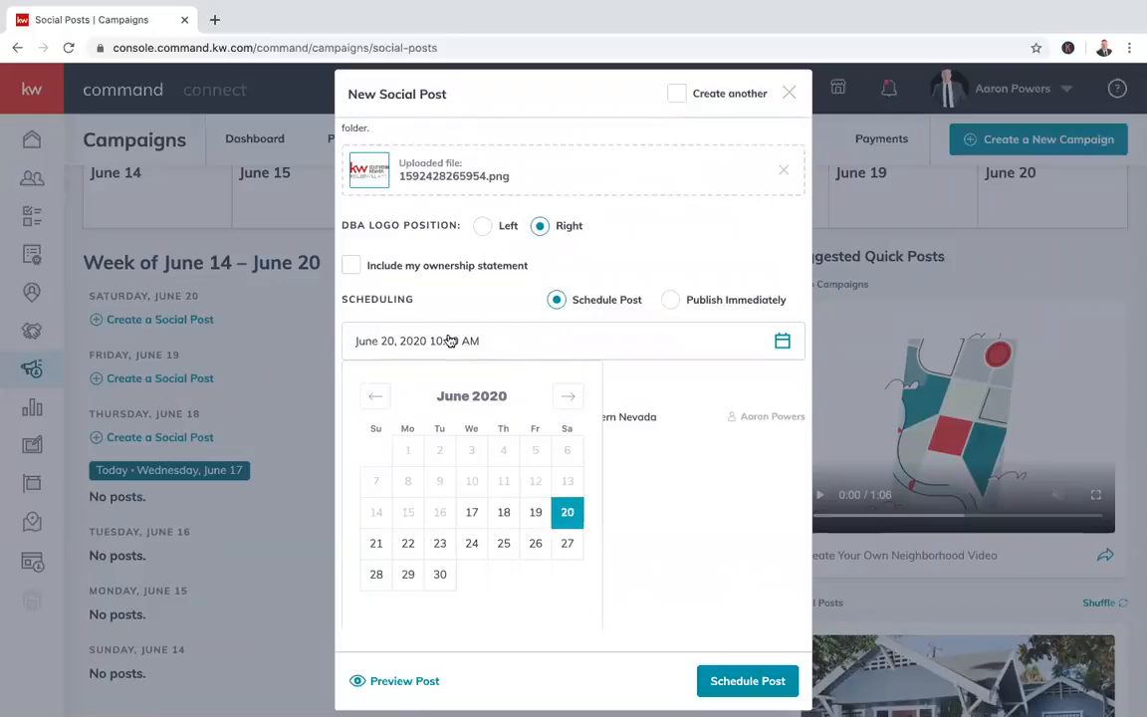
{"action": "scroll", "coordinate": [570, 406], "scroll_direction": "down", "scroll_amount": 1}
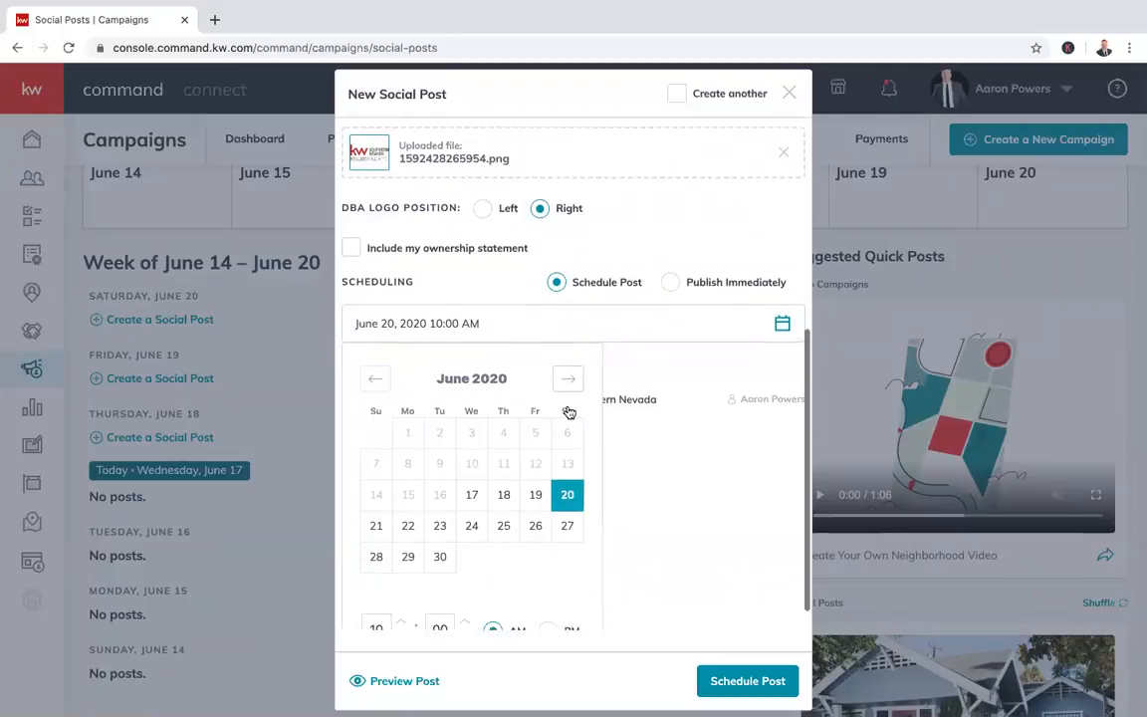
{"action": "double_click", "coordinate": [377, 599]}
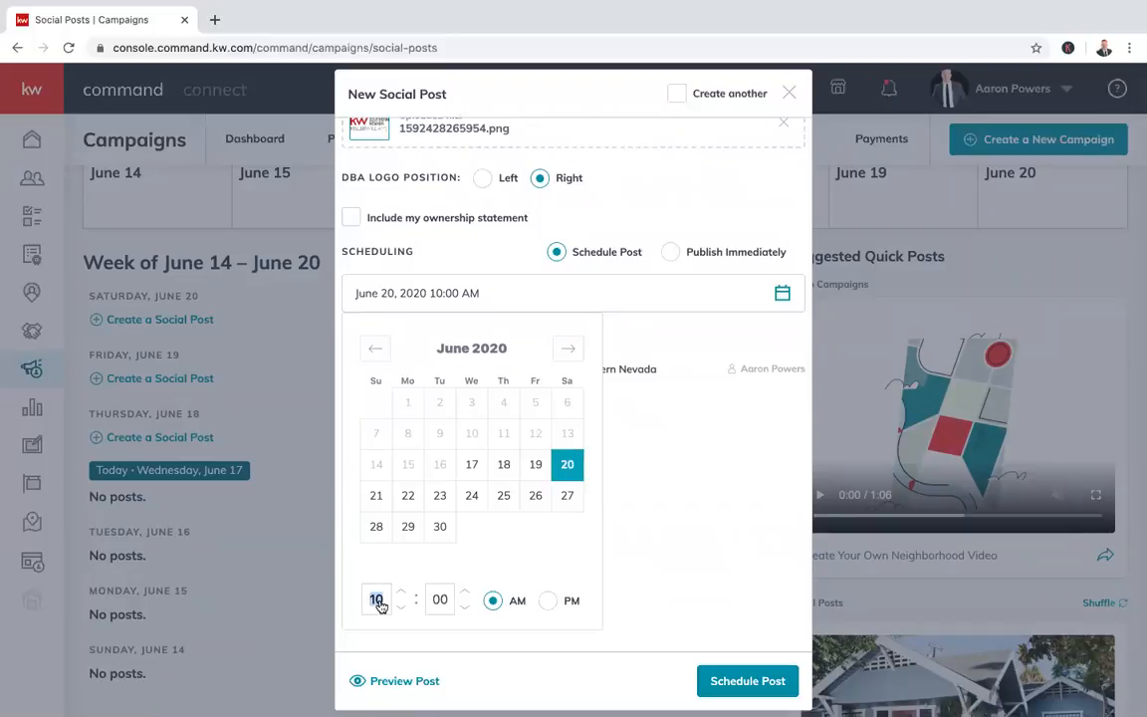
{"action": "left_click", "coordinate": [534, 464]}
{"action": "left_click", "coordinate": [655, 349]}
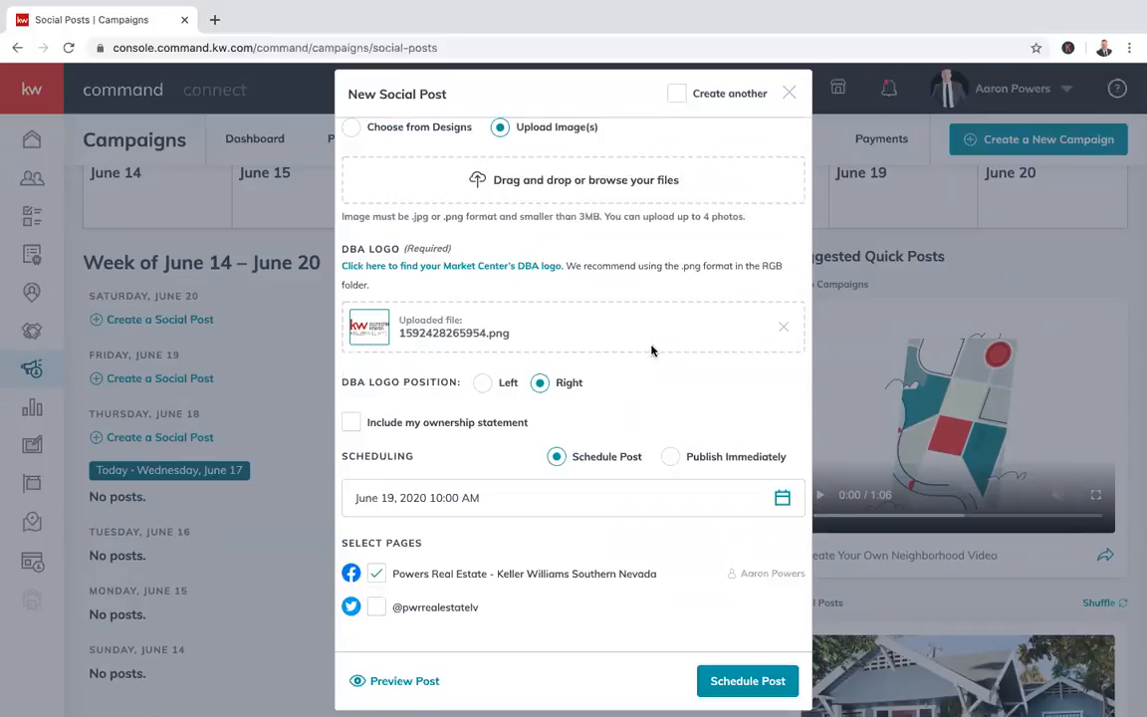
{"action": "scroll", "coordinate": [459, 481], "scroll_direction": "down", "scroll_amount": 1}
{"action": "scroll", "coordinate": [466, 612], "scroll_direction": "down", "scroll_amount": 1}
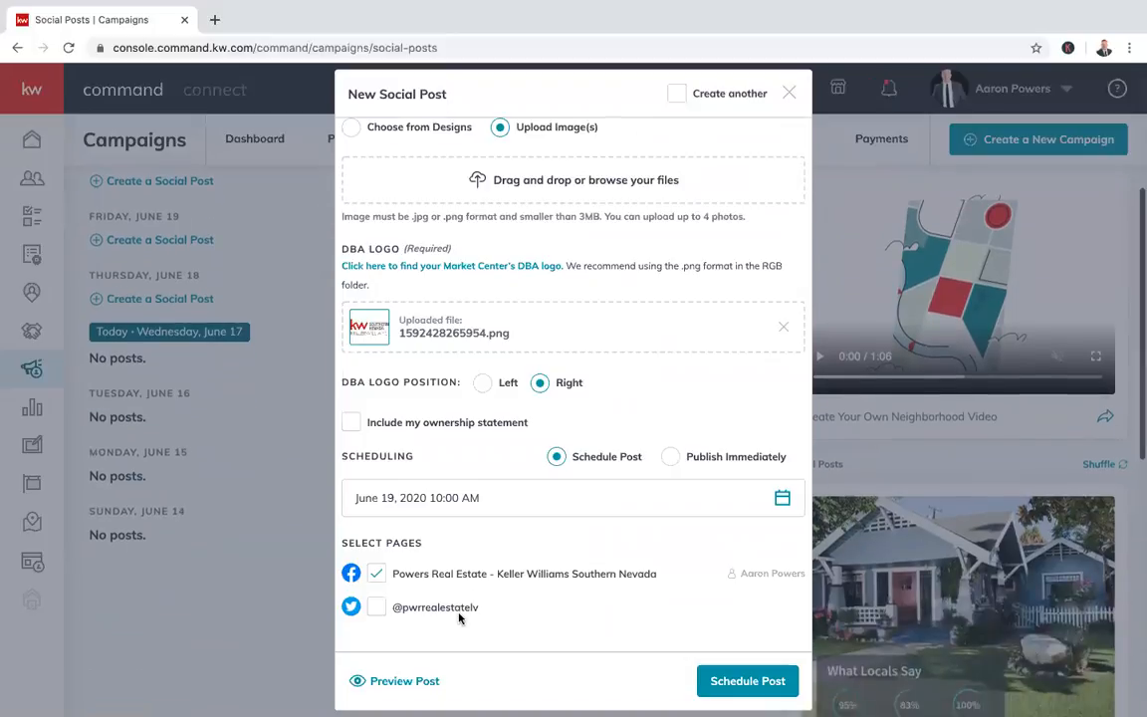
{"action": "scroll", "coordinate": [484, 587], "scroll_direction": "down", "scroll_amount": 1}
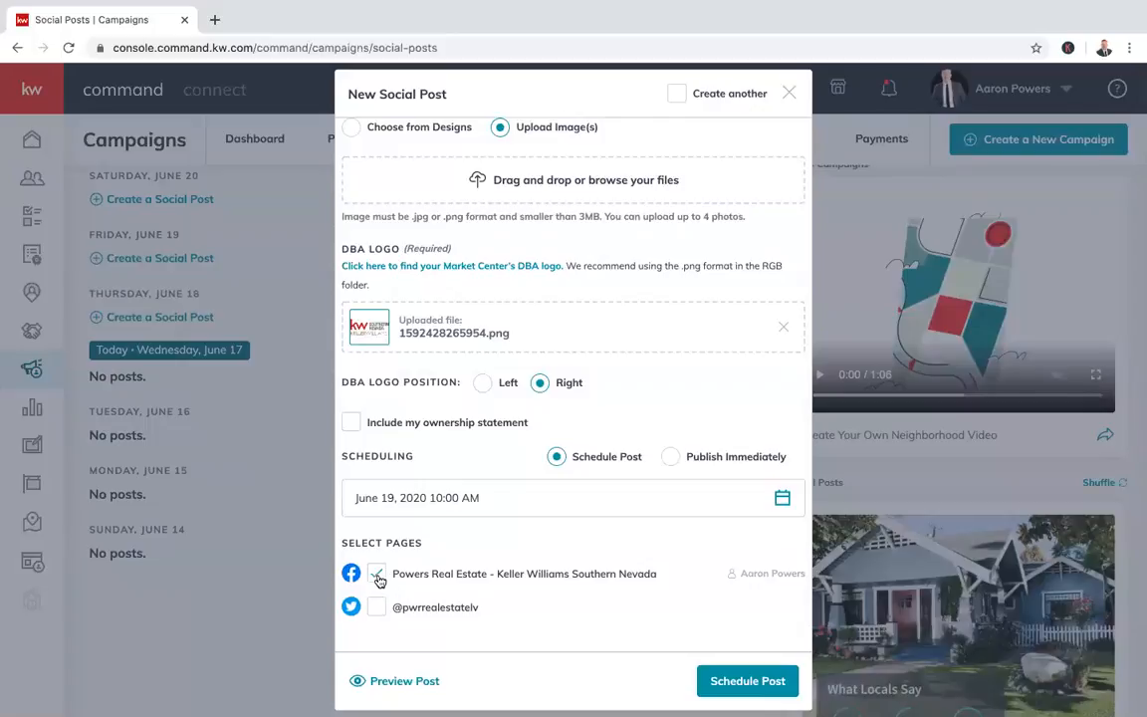
{"action": "left_click", "coordinate": [376, 613]}
{"action": "left_click", "coordinate": [377, 576]}
{"action": "left_click", "coordinate": [376, 608]}
{"action": "left_click", "coordinate": [376, 607]}
{"action": "left_click", "coordinate": [378, 574]}
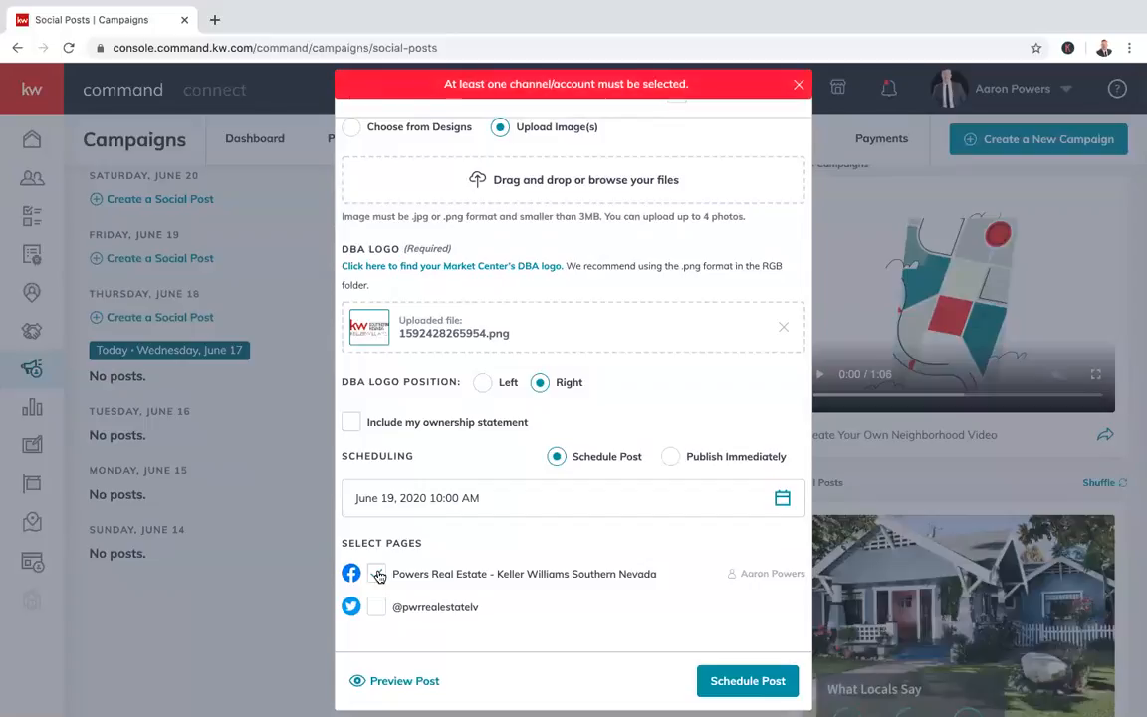
{"action": "left_click", "coordinate": [378, 574]}
{"action": "left_click", "coordinate": [376, 608]}
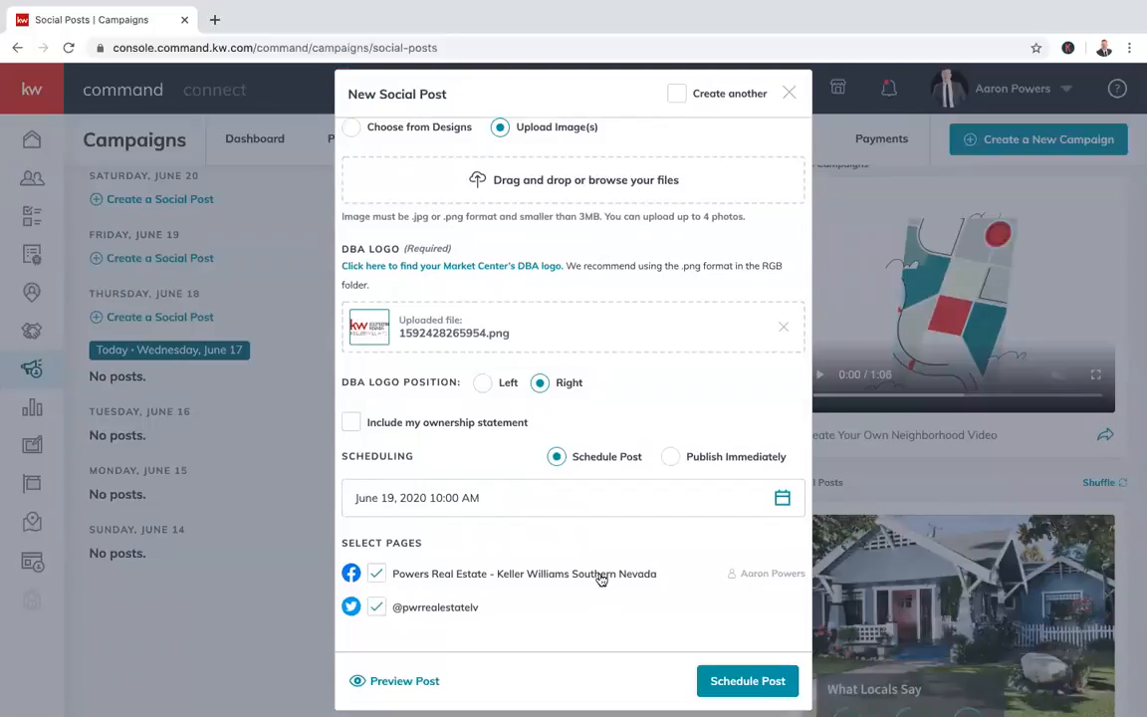
Scroll back up to the post's Text box and place the cursor there
{"action": "scroll", "coordinate": [595, 558], "scroll_direction": "down", "scroll_amount": 2}
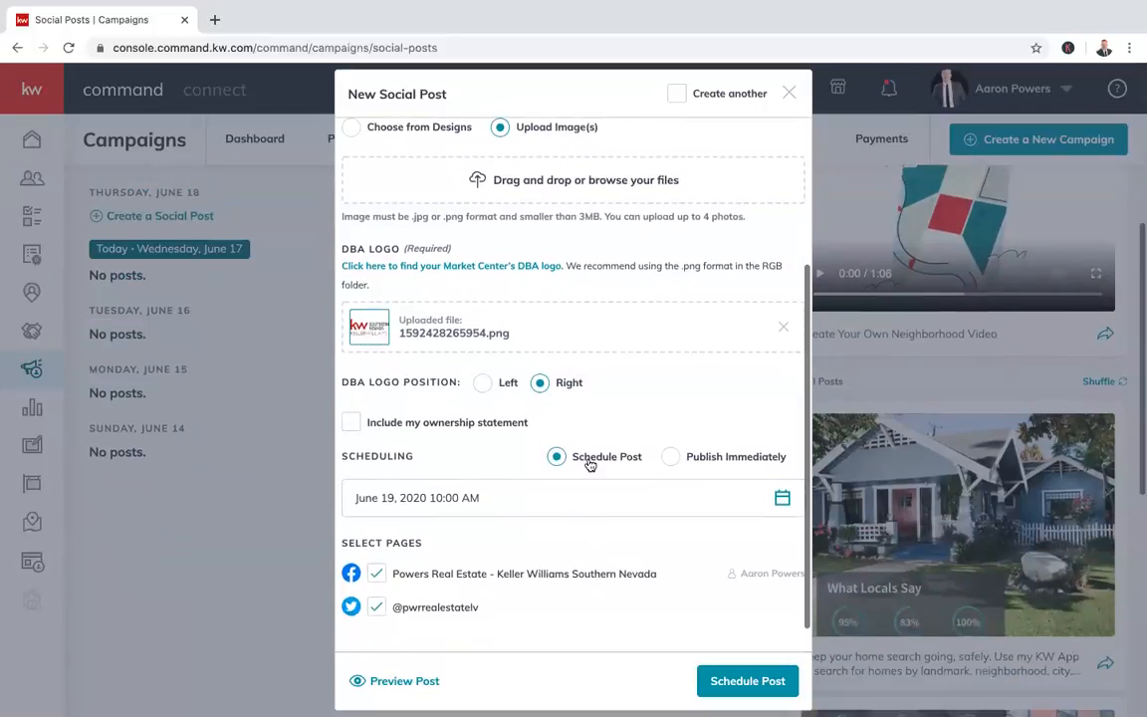
{"action": "scroll", "coordinate": [255, 357], "scroll_direction": "up", "scroll_amount": 4}
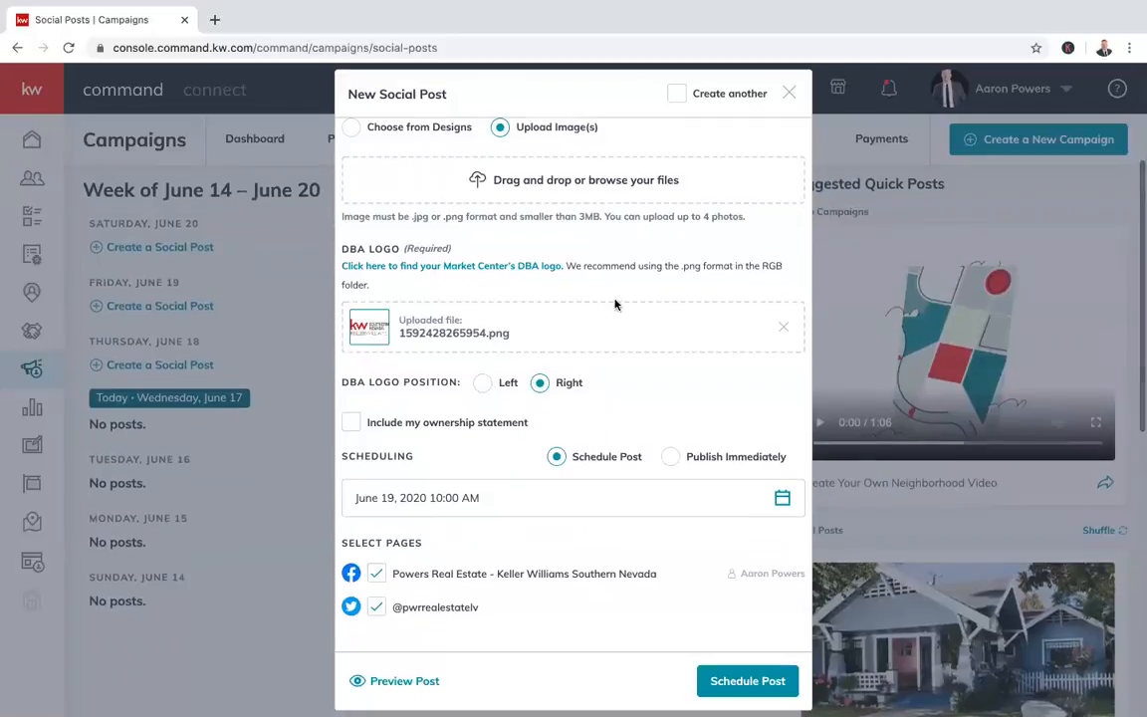
{"action": "scroll", "coordinate": [597, 339], "scroll_direction": "down", "scroll_amount": 1}
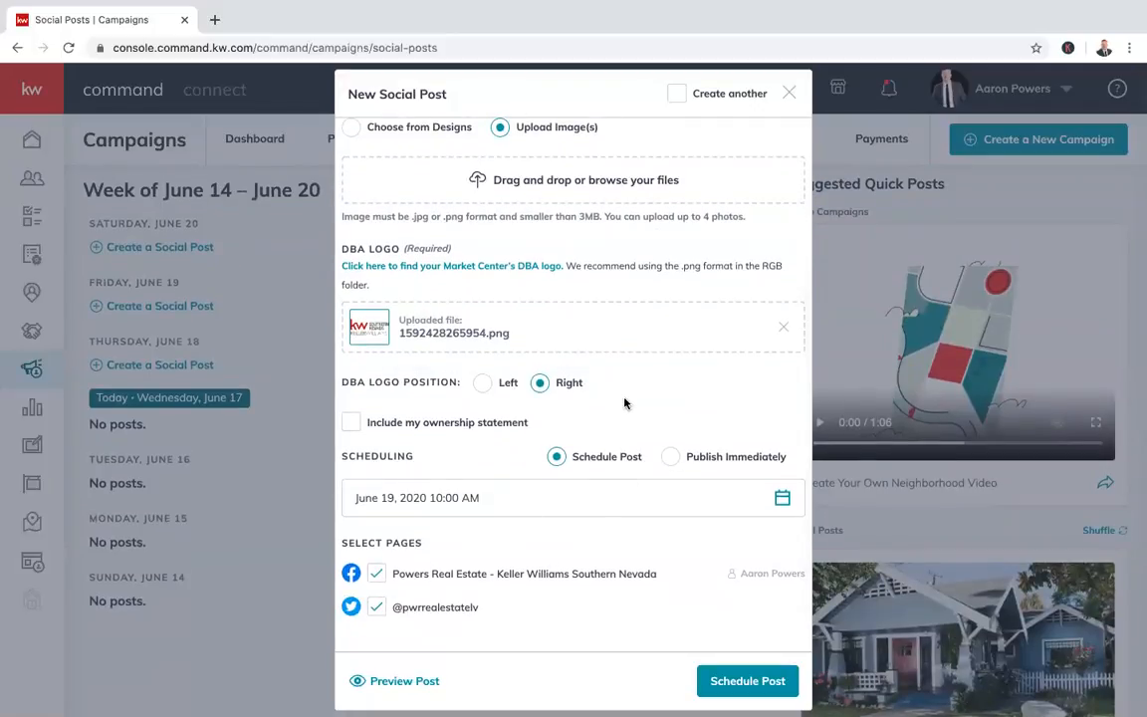
{"action": "scroll", "coordinate": [624, 328], "scroll_direction": "up", "scroll_amount": 4}
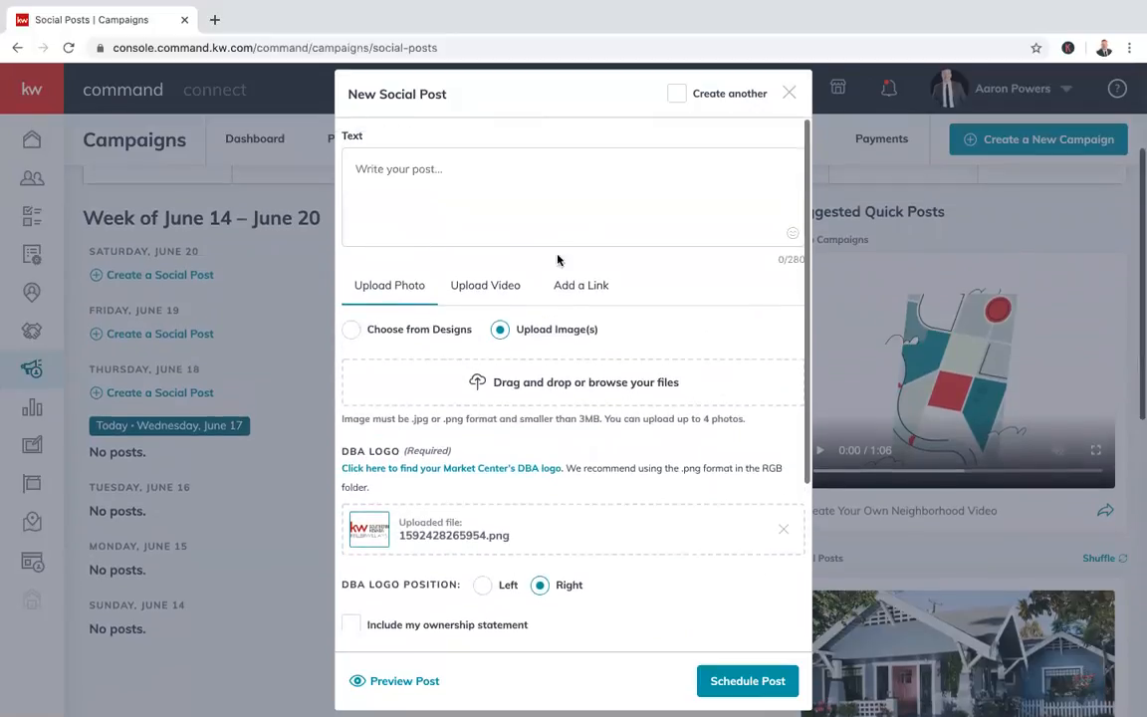
{"action": "scroll", "coordinate": [560, 216], "scroll_direction": "up", "scroll_amount": 1}
{"action": "left_click", "coordinate": [561, 216]}
Type 'Just Listed', 3 Bedrooms, 2 Bathrooms, 1,700 sqft, a guard-gated community sentence and the licence number
{"action": "type", "text": "Just Listed!"}
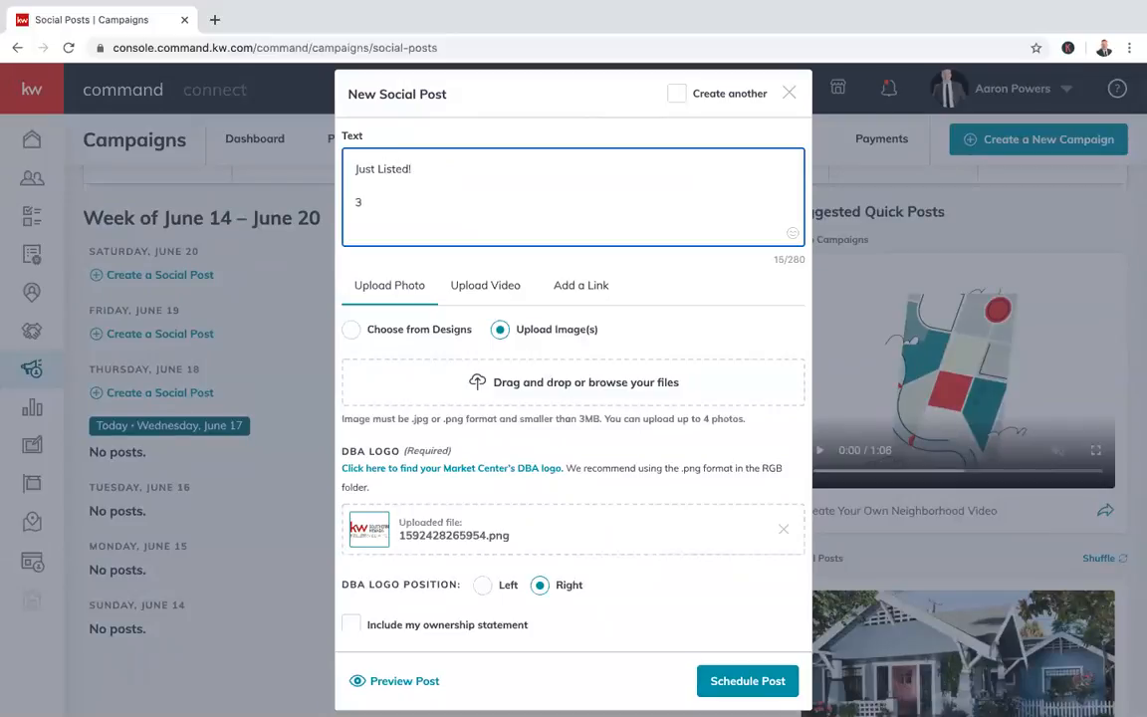
{"action": "type", "text": "Bedrooms "}
{"action": "type", "text": "2 Bath"}
{"action": "type", "text": "rooms"}
{"action": "type", "text": "1"}
{"action": "type", "text": ",7"}
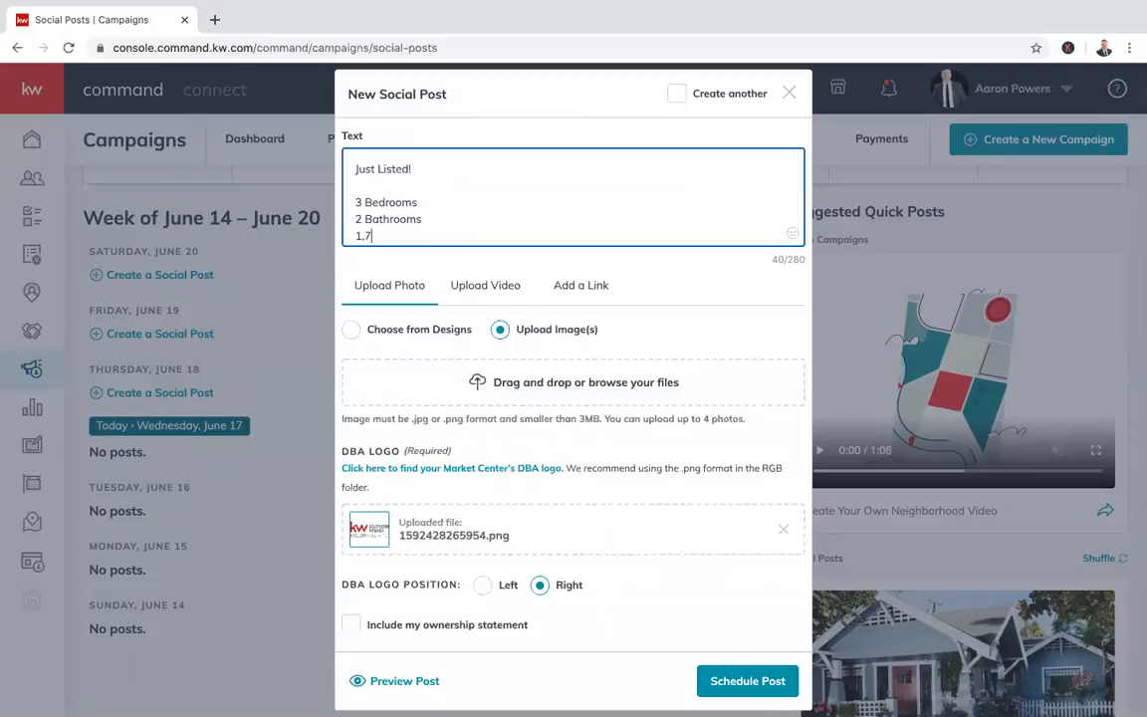
{"action": "type", "text": "00 swf"}
{"action": "key", "text": "Return"}
{"action": "key", "text": "Return"}
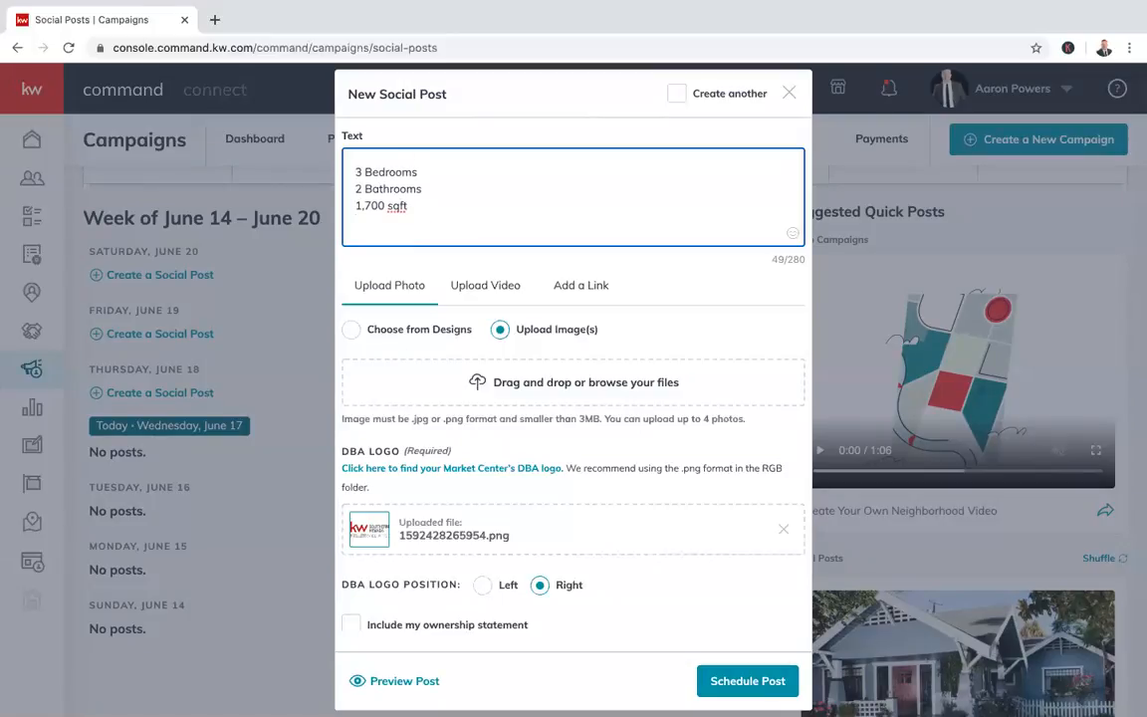
{"action": "type", "text": "Beautiful home in a g"}
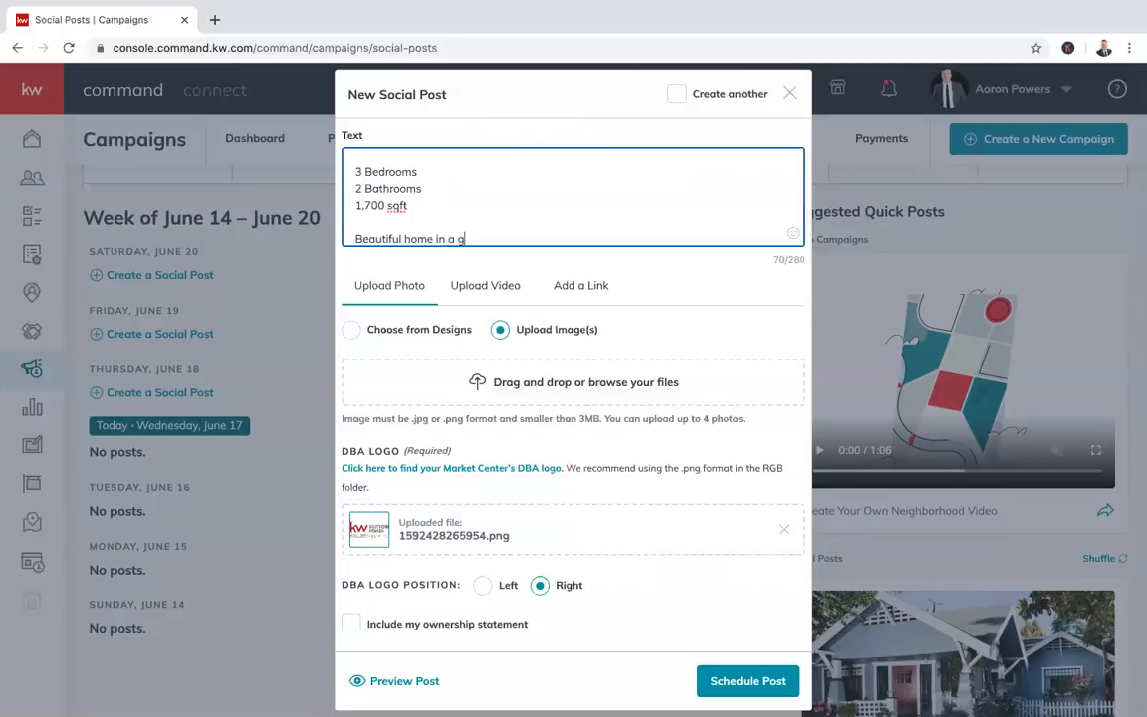
{"action": "type", "text": "uard"}
{"action": "type", "text": "-gated commjn"}
{"action": "type", "text": "nit"}
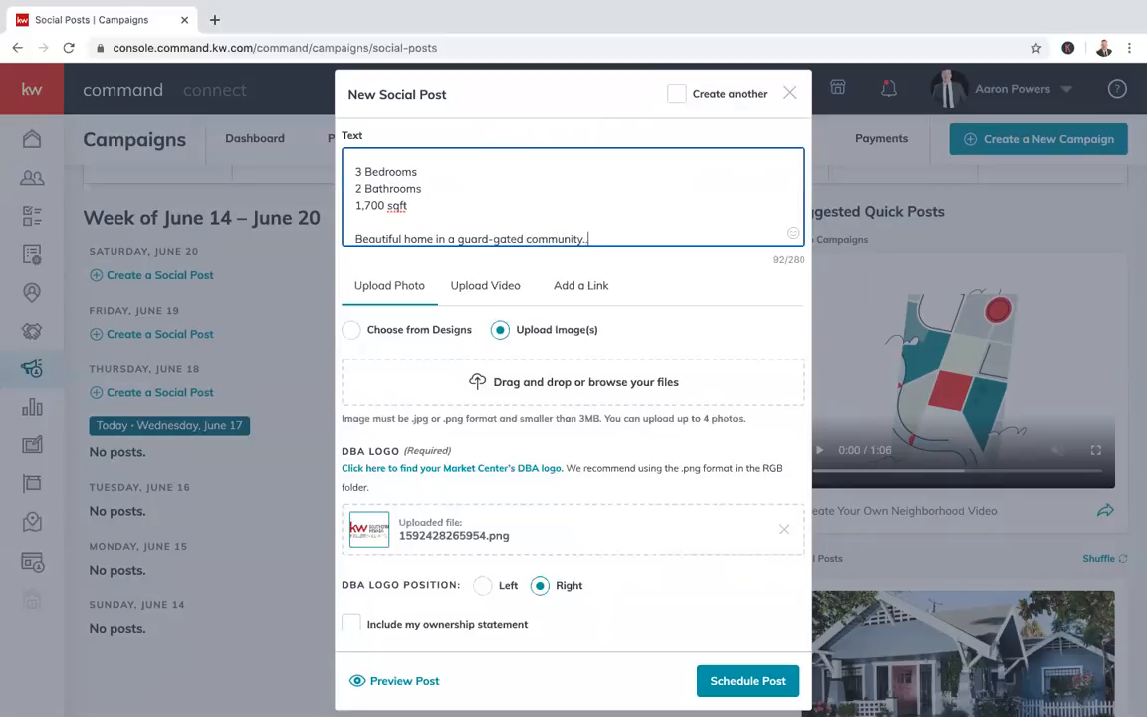
{"action": "type", "text": "y."}
{"action": "key", "text": "Return"}
{"action": "key", "text": "Return"}
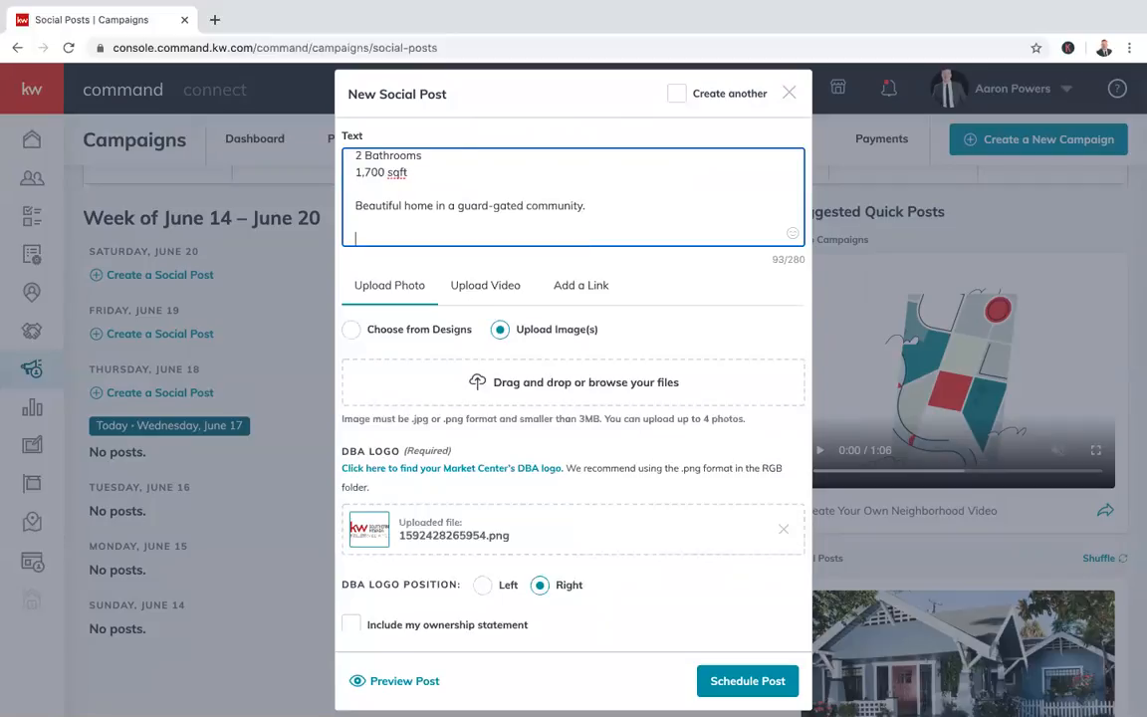
{"action": "type", "text": "S.0179702"}
{"action": "scroll", "coordinate": [494, 212], "scroll_direction": "up", "scroll_amount": 3}
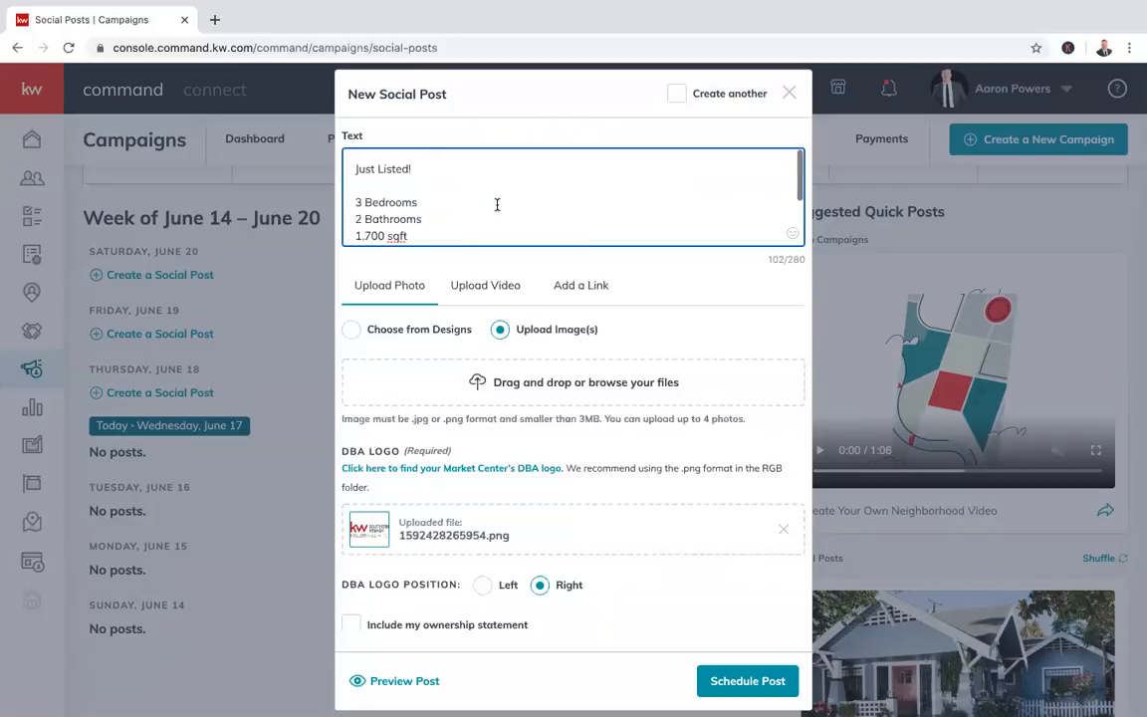
{"action": "scroll", "coordinate": [497, 204], "scroll_direction": "down", "scroll_amount": 5}
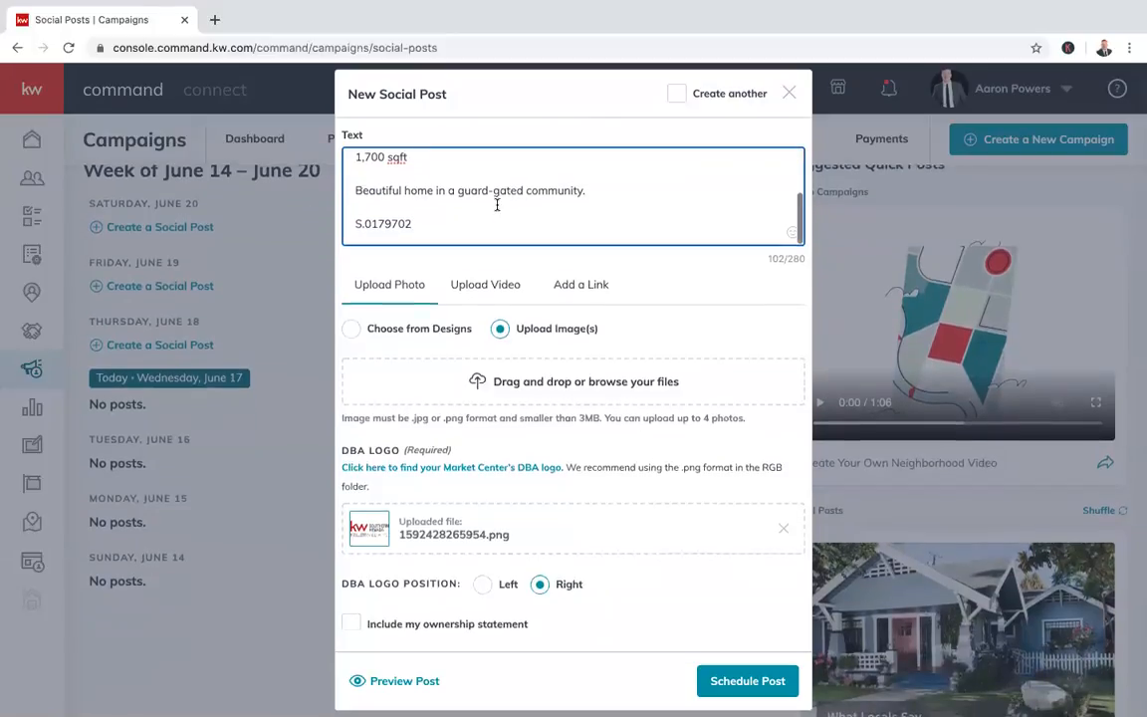
{"action": "scroll", "coordinate": [508, 203], "scroll_direction": "up", "scroll_amount": 1}
{"action": "scroll", "coordinate": [521, 204], "scroll_direction": "up", "scroll_amount": 2}
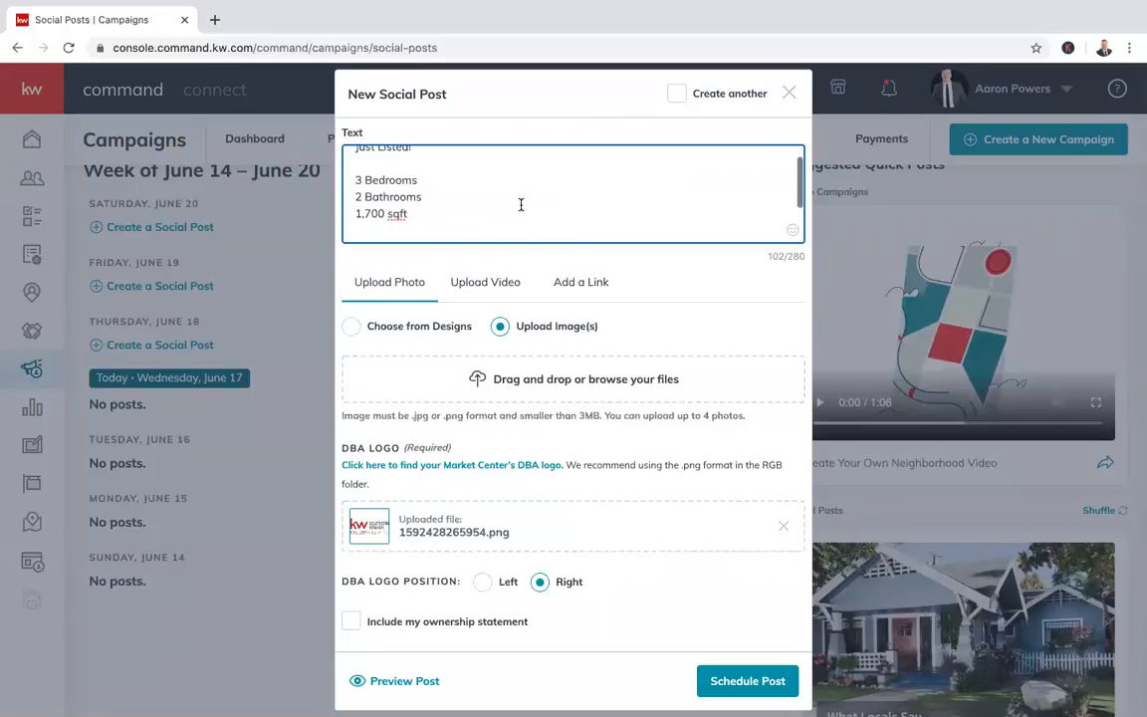
{"action": "scroll", "coordinate": [520, 204], "scroll_direction": "up", "scroll_amount": 1}
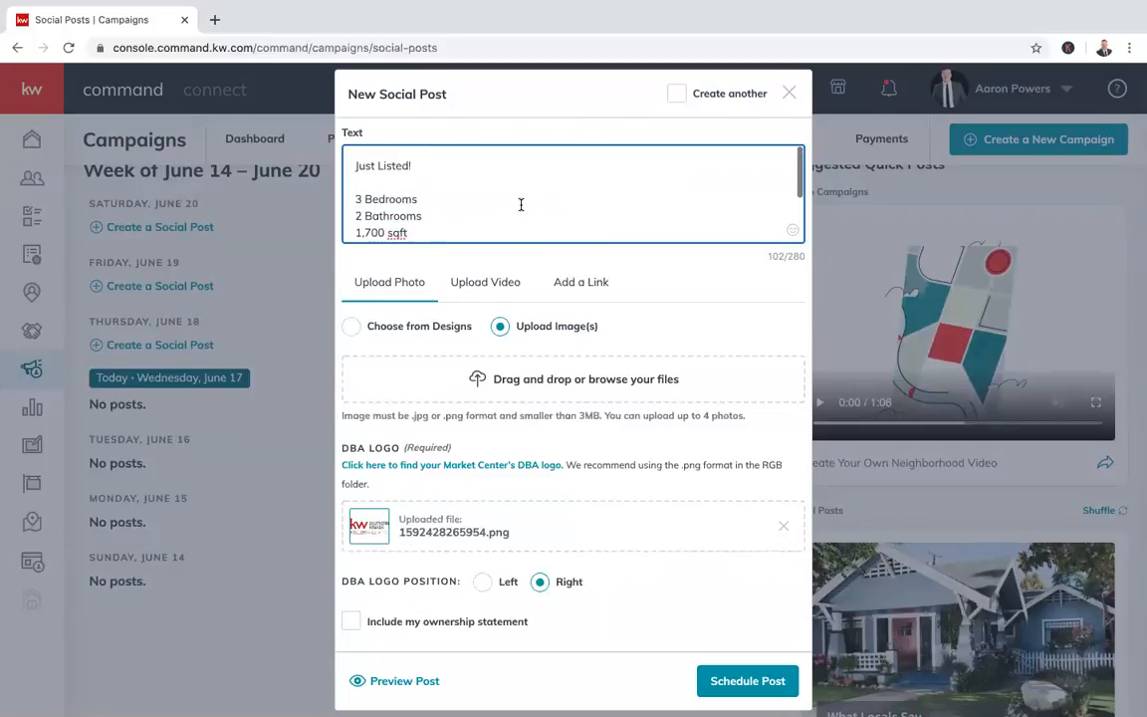
{"action": "scroll", "coordinate": [520, 204], "scroll_direction": "down", "scroll_amount": 3}
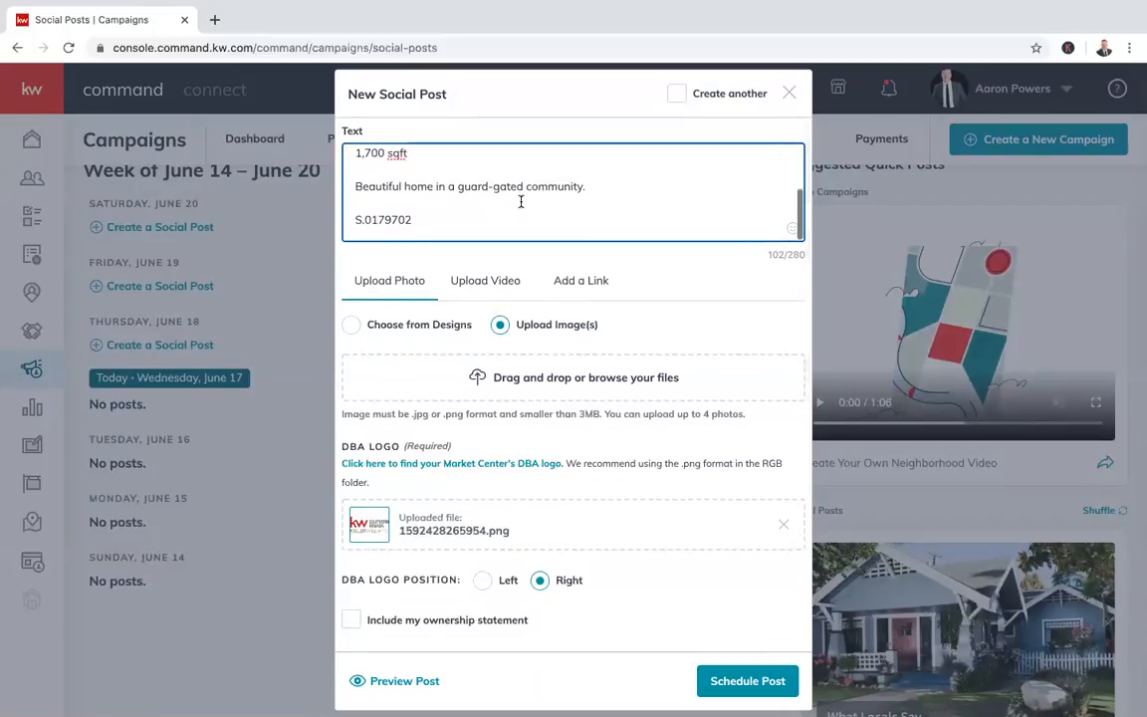
{"action": "scroll", "coordinate": [477, 323], "scroll_direction": "down", "scroll_amount": 1}
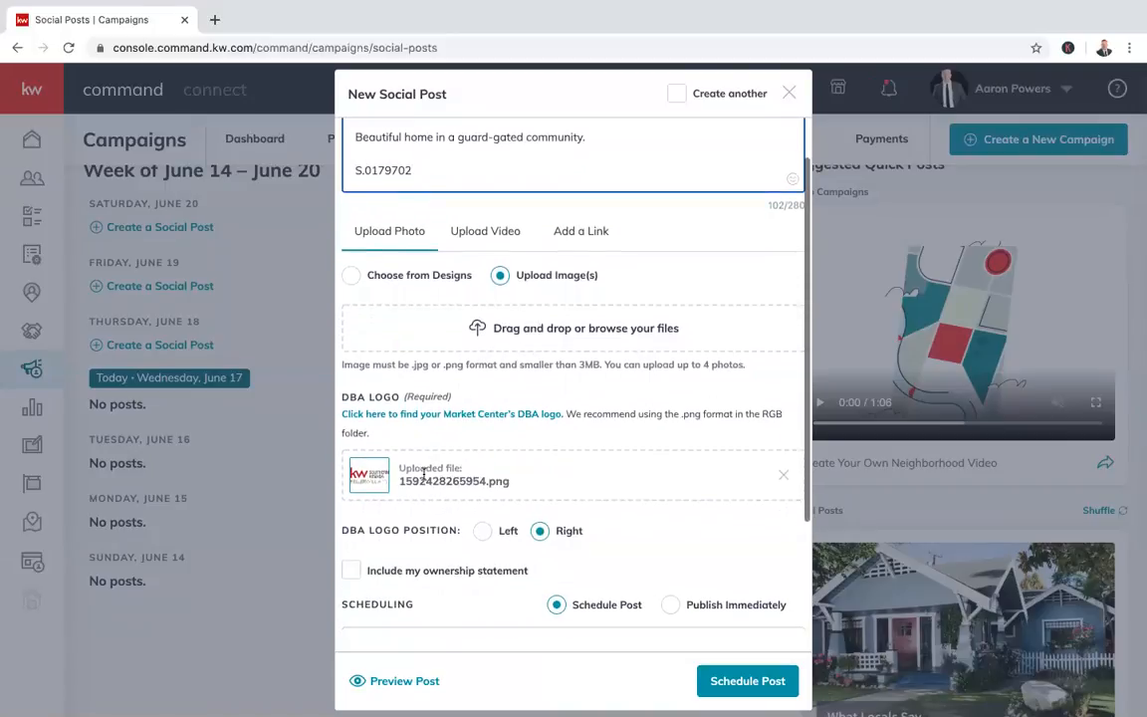
{"action": "scroll", "coordinate": [522, 304], "scroll_direction": "up", "scroll_amount": 1}
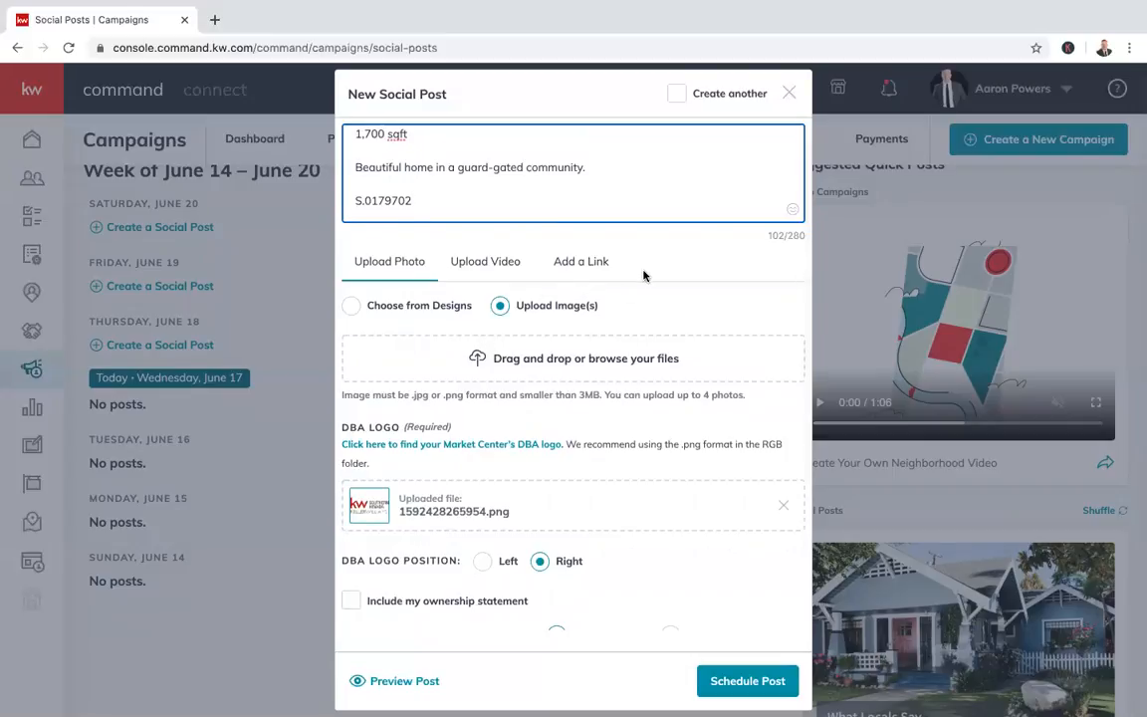
{"action": "scroll", "coordinate": [643, 276], "scroll_direction": "up", "scroll_amount": 1}
{"action": "scroll", "coordinate": [650, 202], "scroll_direction": "up", "scroll_amount": 3}
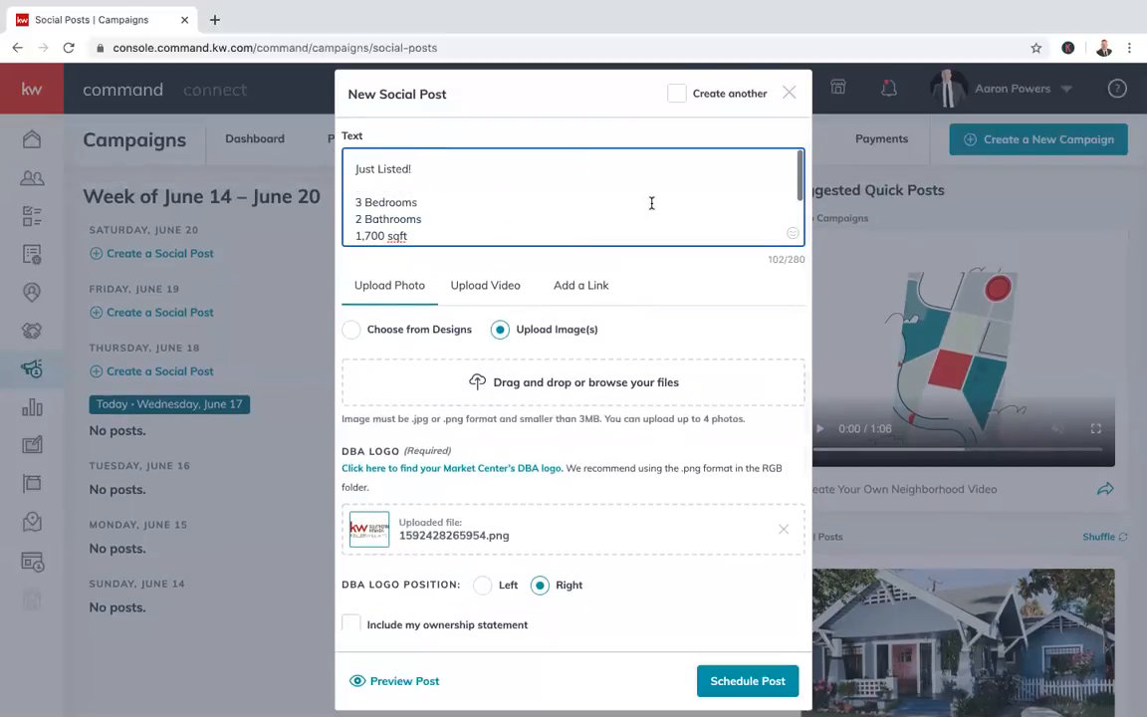
{"action": "scroll", "coordinate": [651, 202], "scroll_direction": "up", "scroll_amount": 2}
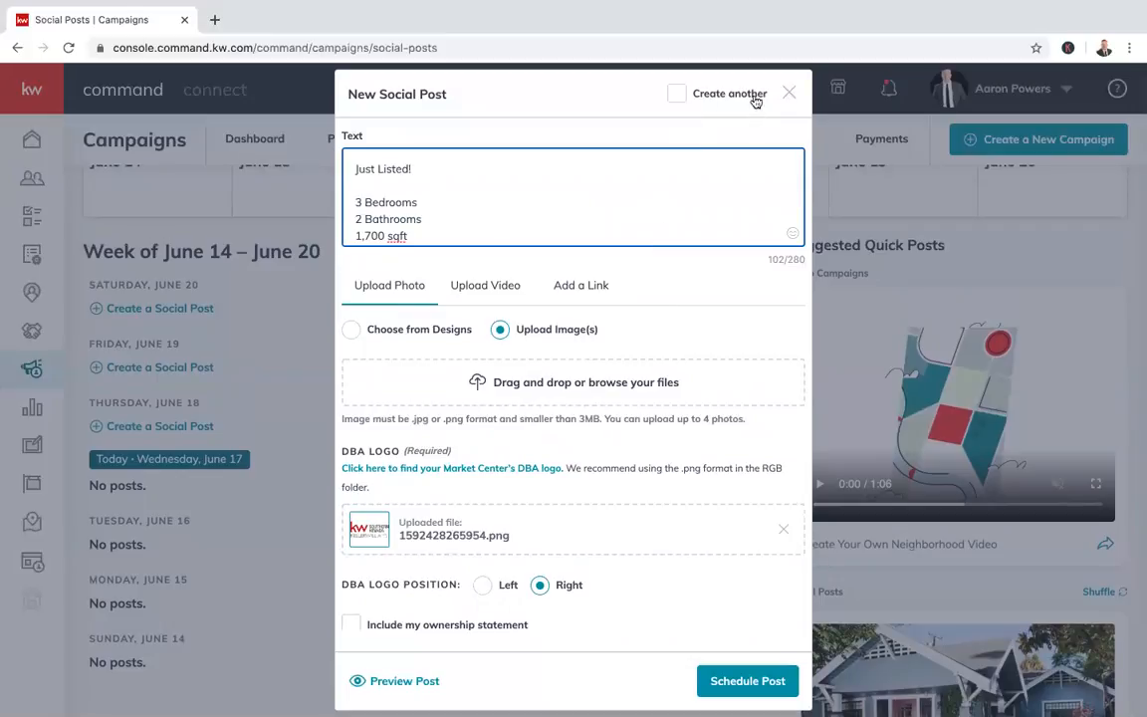
{"action": "left_click", "coordinate": [678, 94]}
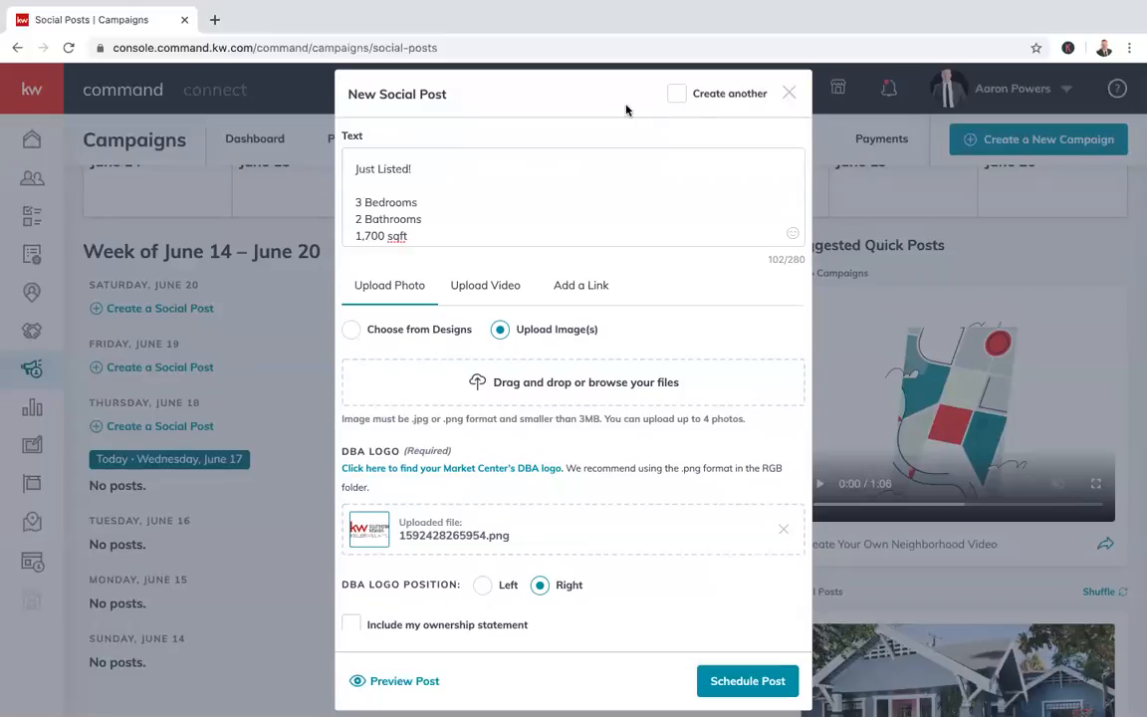
{"action": "scroll", "coordinate": [625, 433], "scroll_direction": "down", "scroll_amount": 1}
{"action": "scroll", "coordinate": [625, 433], "scroll_direction": "down", "scroll_amount": 2}
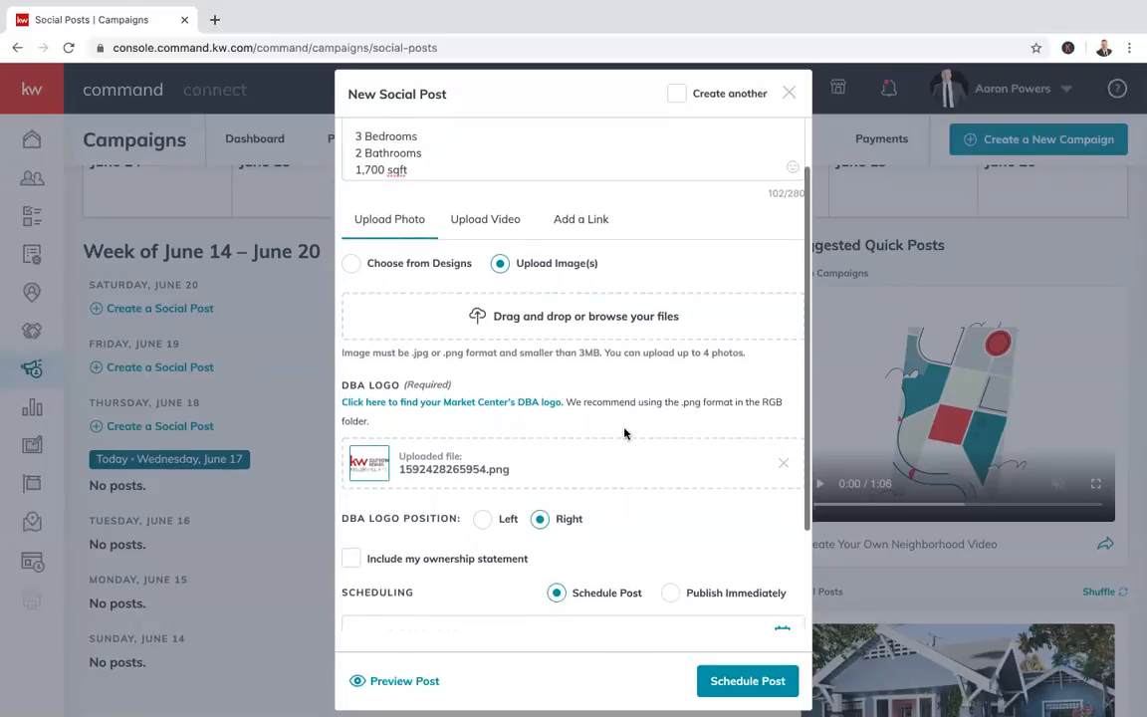
{"action": "scroll", "coordinate": [589, 287], "scroll_direction": "down", "scroll_amount": 2}
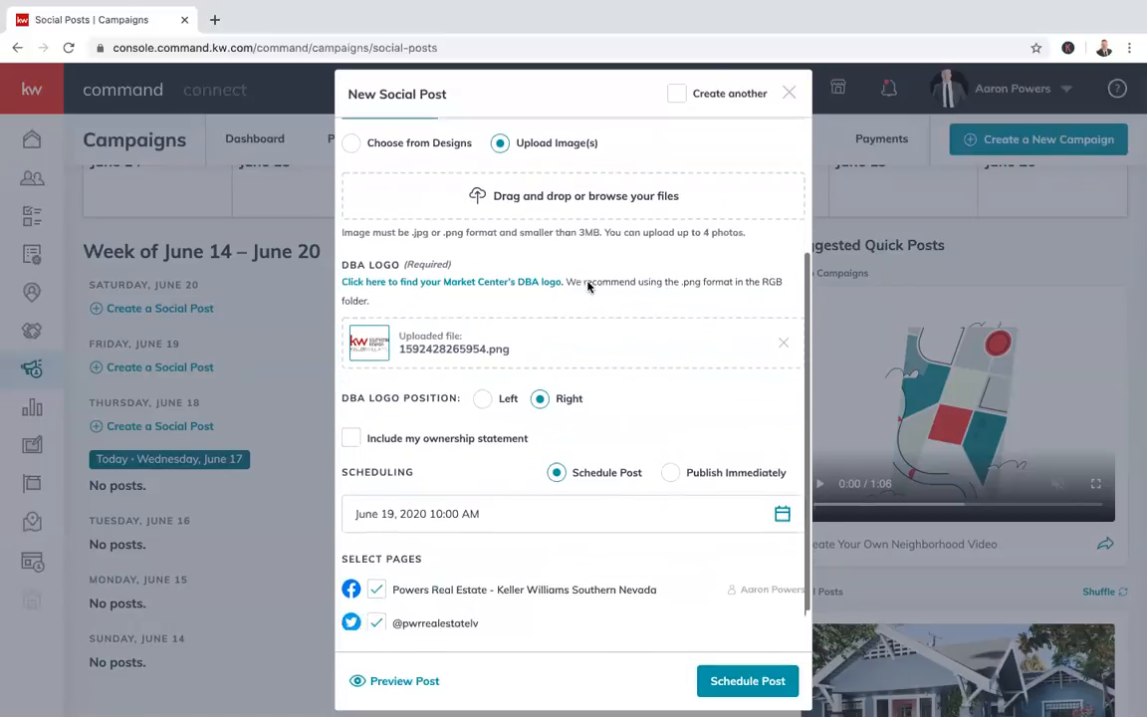
{"action": "scroll", "coordinate": [588, 288], "scroll_direction": "up", "scroll_amount": 4}
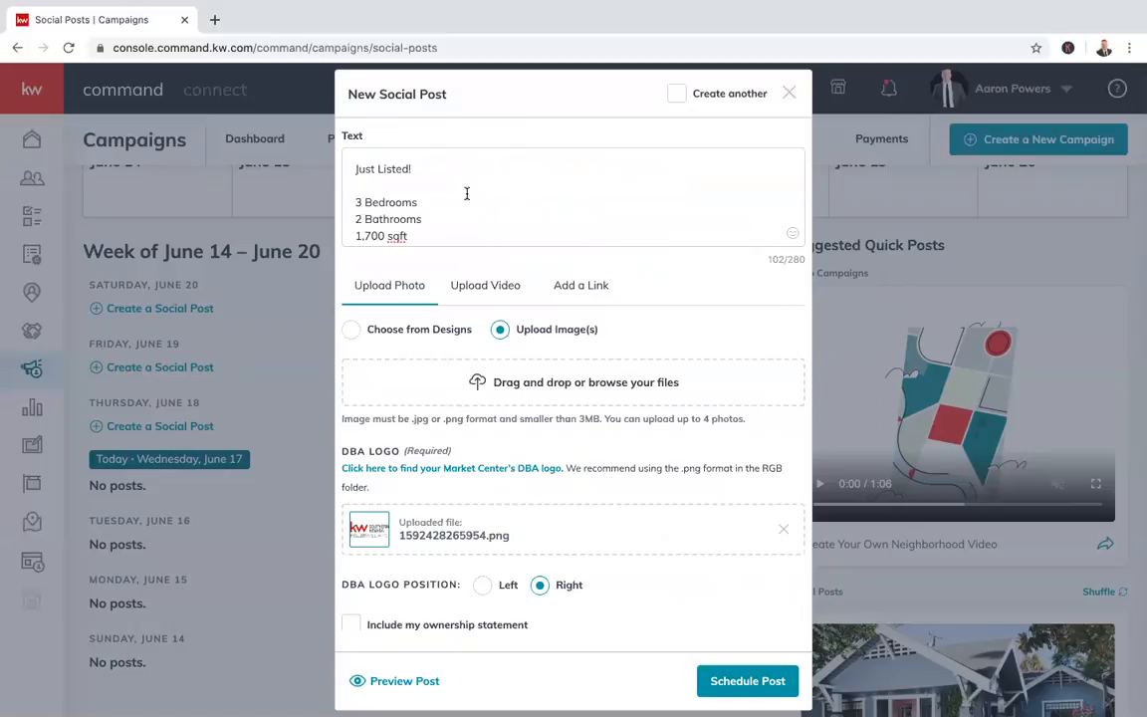
{"action": "scroll", "coordinate": [467, 193], "scroll_direction": "down", "scroll_amount": 2}
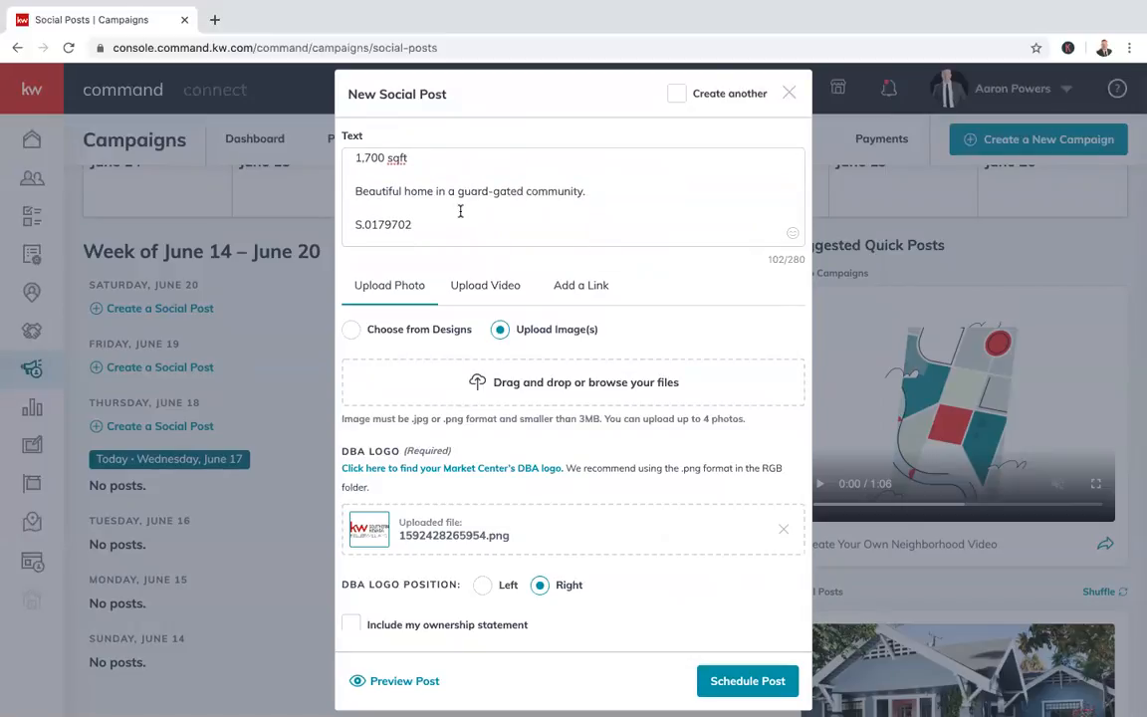
{"action": "left_click", "coordinate": [353, 221]}
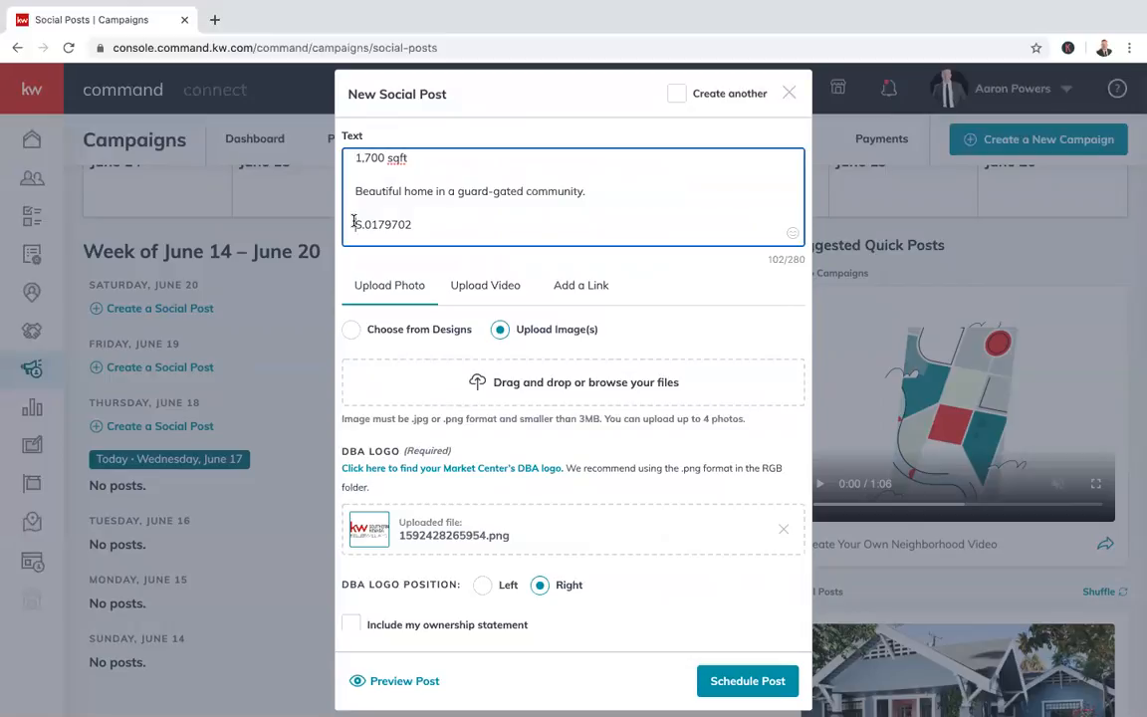
Prefix the licence number with 'NV RE Lic'
{"action": "type", "text": "NV Re"}
{"action": "key", "text": "BackSpace"}
{"action": "type", "text": "E Lic"}
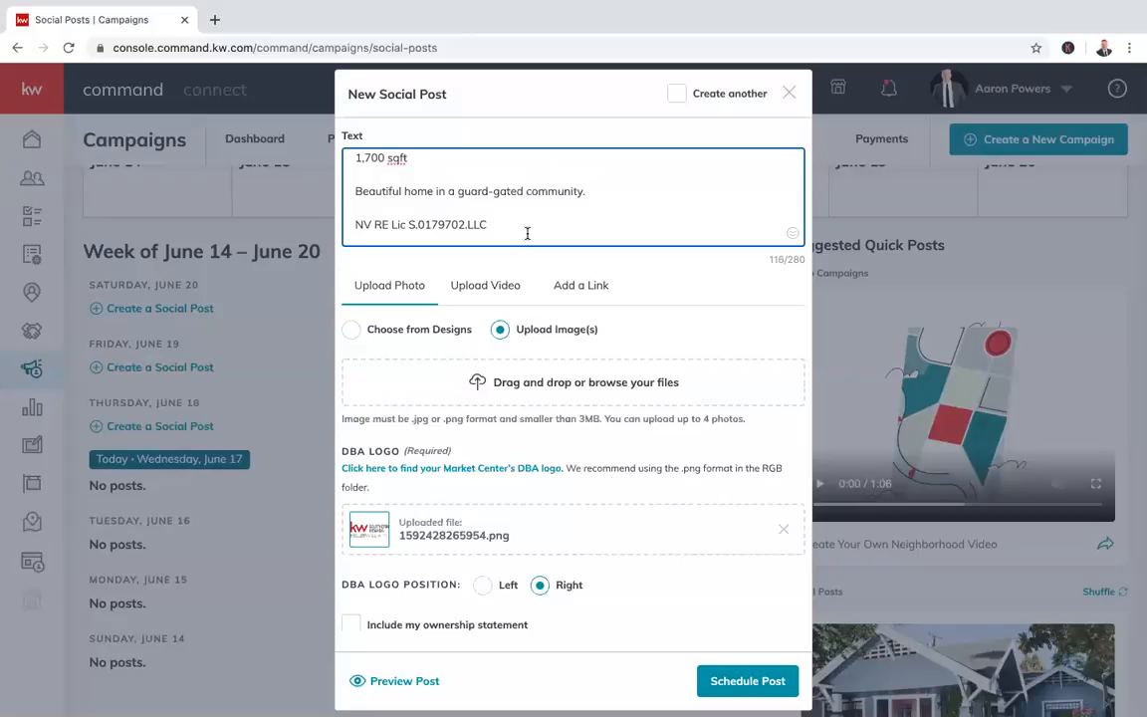
{"action": "scroll", "coordinate": [529, 171], "scroll_direction": "up", "scroll_amount": 1}
{"action": "scroll", "coordinate": [522, 171], "scroll_direction": "down", "scroll_amount": 1}
Insert the team name and 'Keller Williams Southern Nevada' lines above the licence line
{"action": "key", "text": "Return"}
{"action": "type", "text": "Powers REal Estate"}
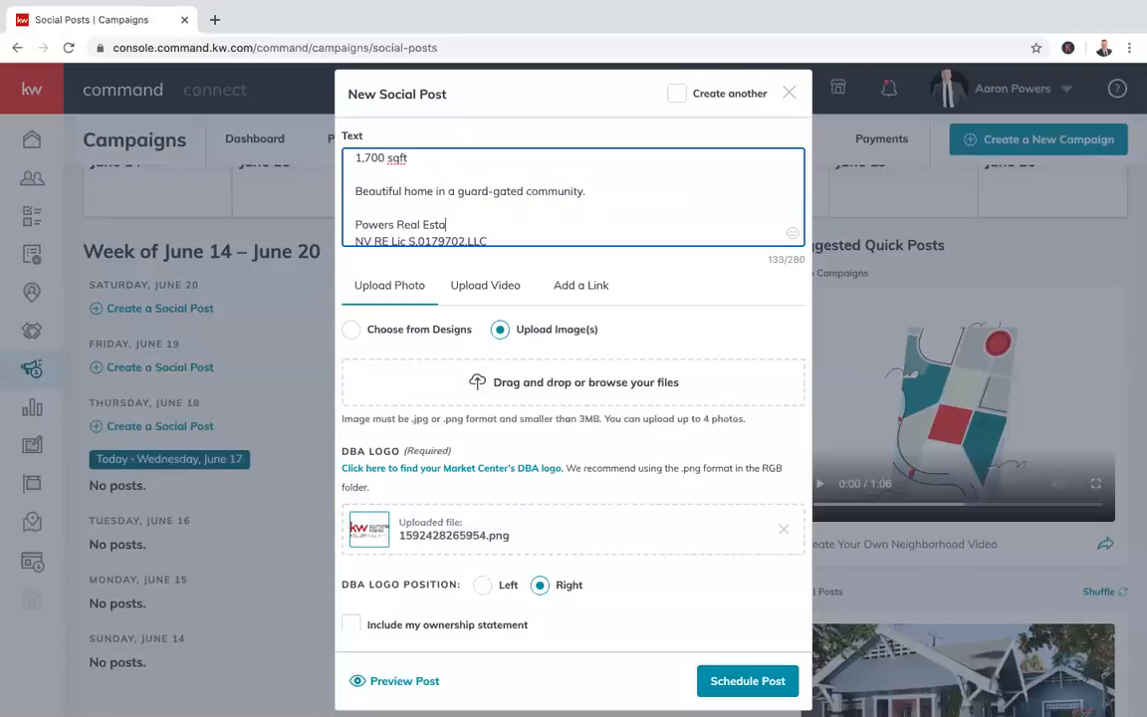
{"action": "key", "text": "Return"}
{"action": "type", "text": "Keller Williams Southern Nevada"}
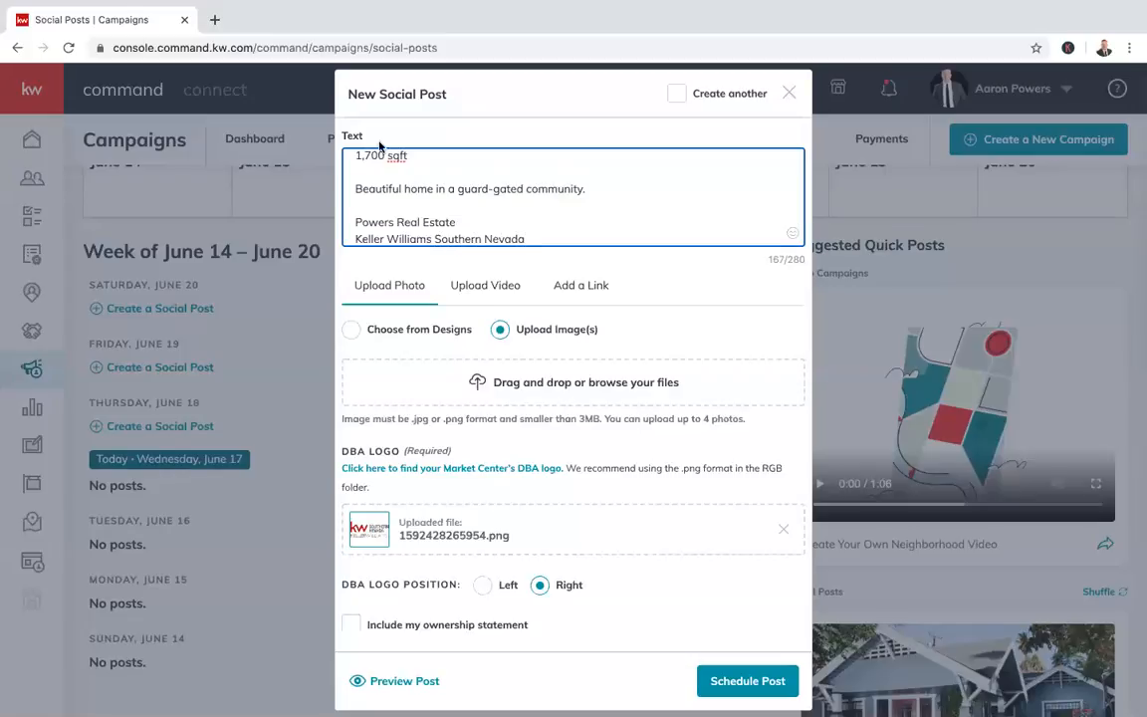
{"action": "key", "text": "Return"}
{"action": "type", "text": "NV RE Lic S.0179702.LLC"}
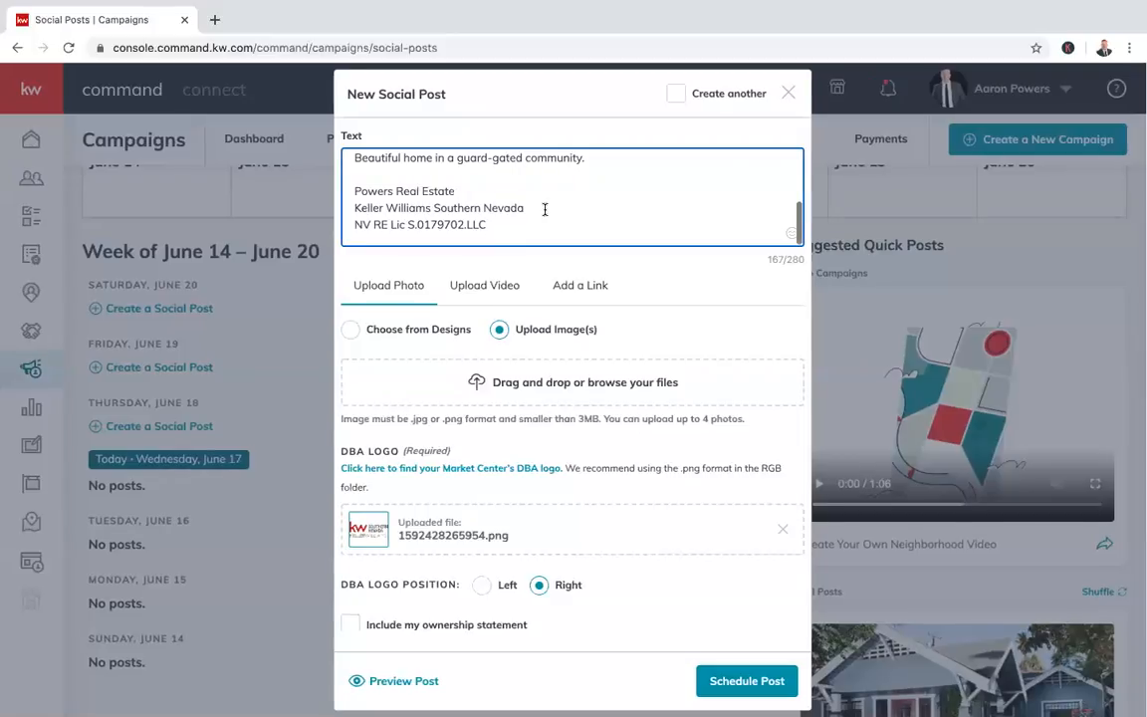
{"action": "scroll", "coordinate": [529, 189], "scroll_direction": "up", "scroll_amount": 2}
{"action": "scroll", "coordinate": [530, 199], "scroll_direction": "up", "scroll_amount": 3}
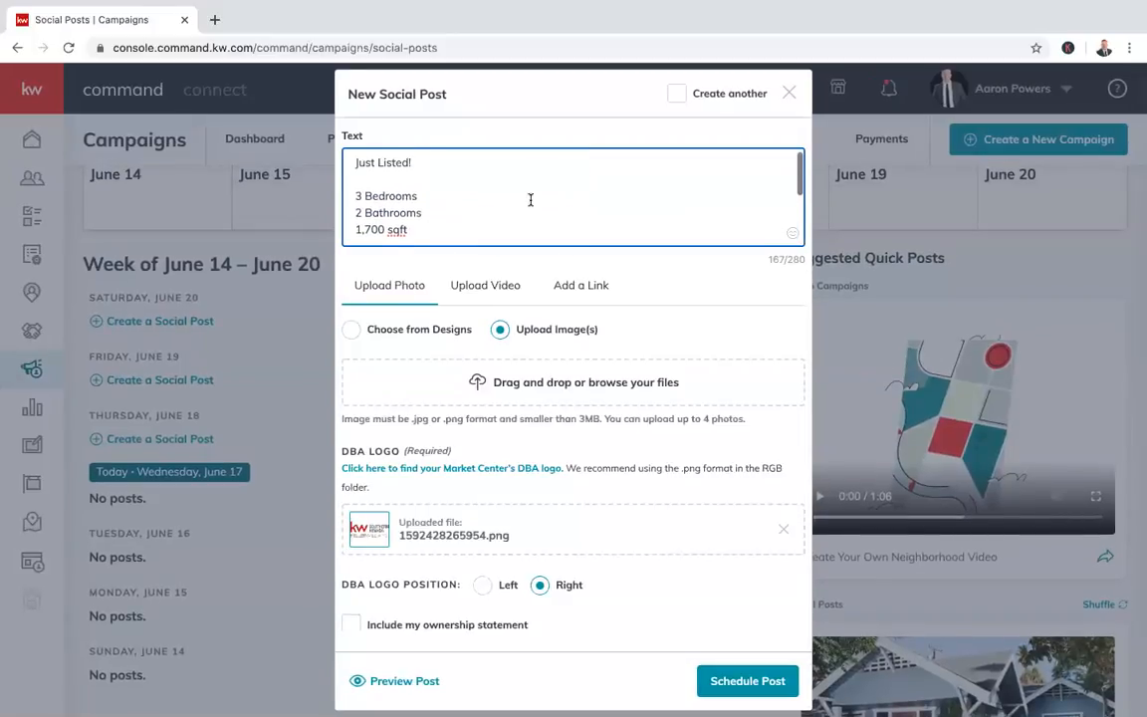
{"action": "left_click", "coordinate": [791, 233]}
{"action": "scroll", "coordinate": [703, 393], "scroll_direction": "down", "scroll_amount": 2}
{"action": "scroll", "coordinate": [705, 391], "scroll_direction": "up", "scroll_amount": 2}
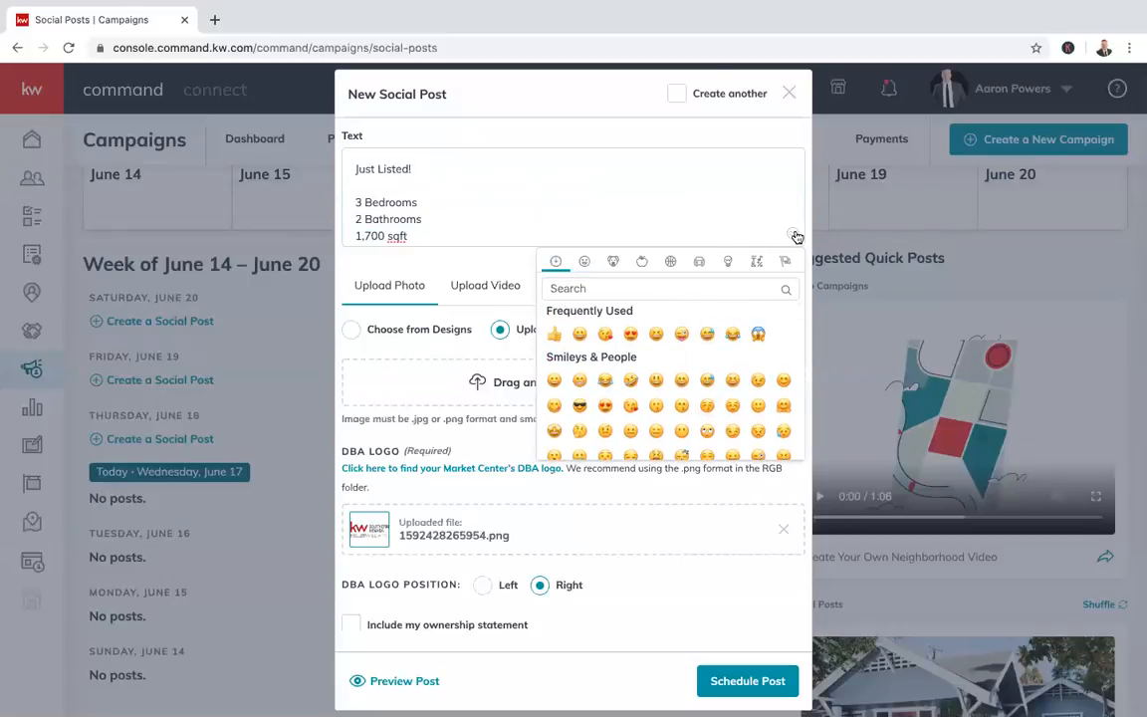
{"action": "left_click", "coordinate": [515, 168]}
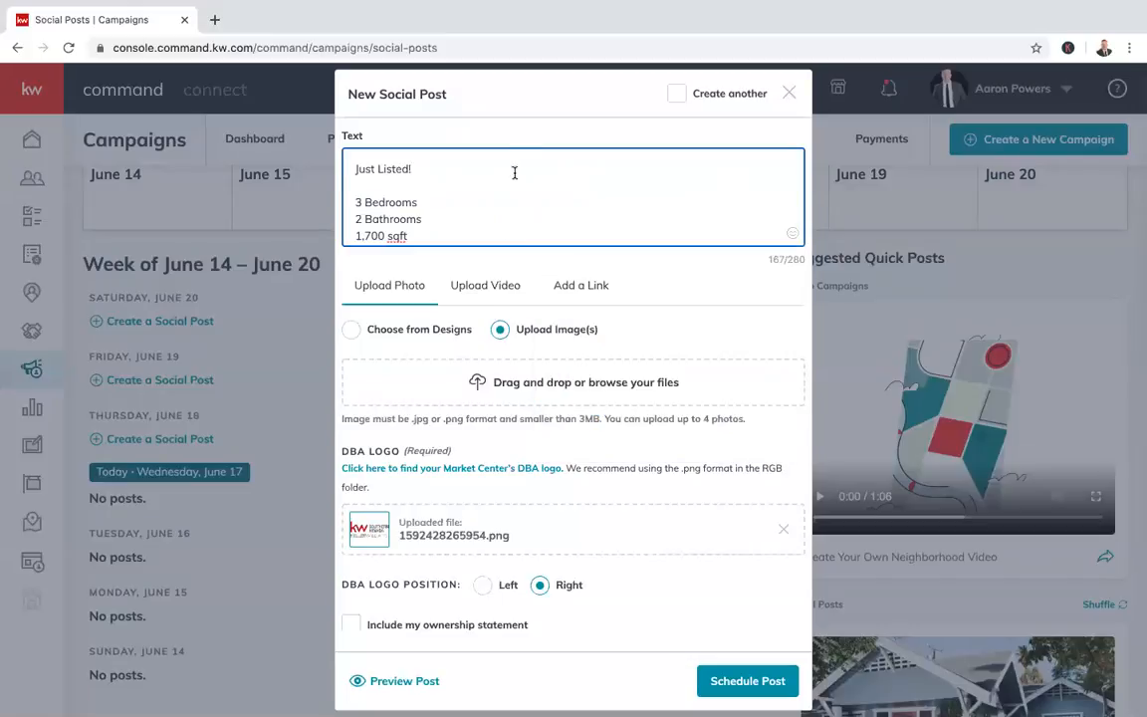
{"action": "scroll", "coordinate": [510, 231], "scroll_direction": "down", "scroll_amount": 5}
{"action": "scroll", "coordinate": [514, 232], "scroll_direction": "up", "scroll_amount": 5}
{"action": "scroll", "coordinate": [518, 188], "scroll_direction": "up", "scroll_amount": 2}
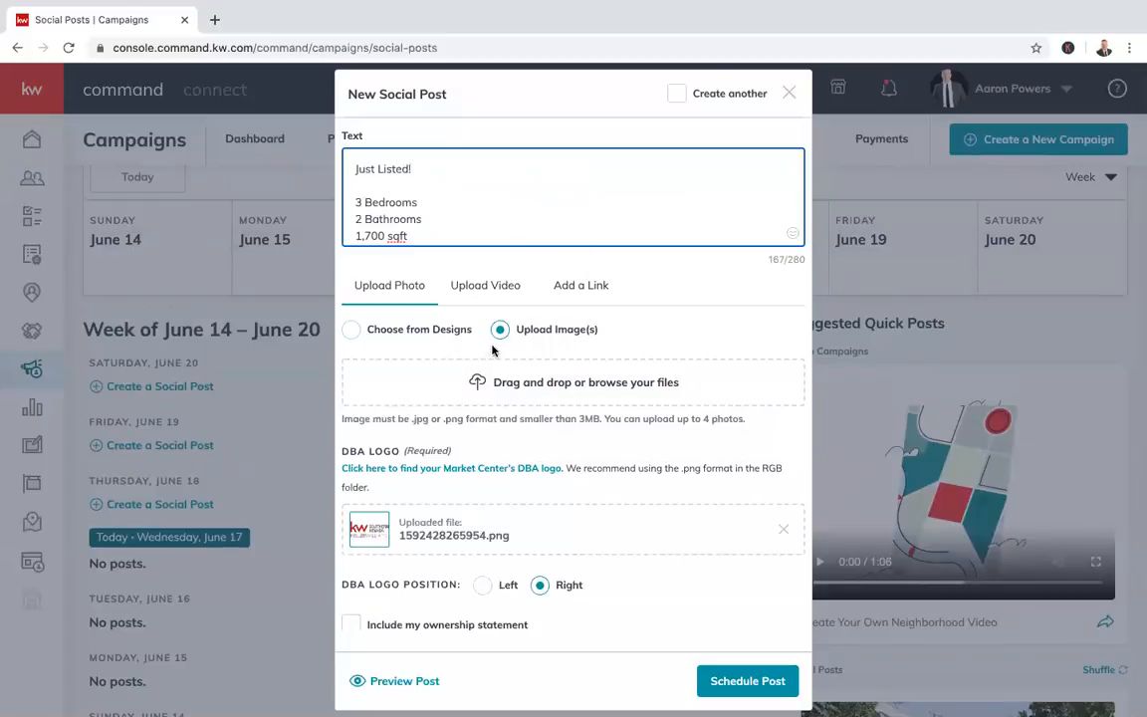
Try the Upload Video options, attaching the Episode 75 video from Desktop > Onward
{"action": "left_click", "coordinate": [479, 288]}
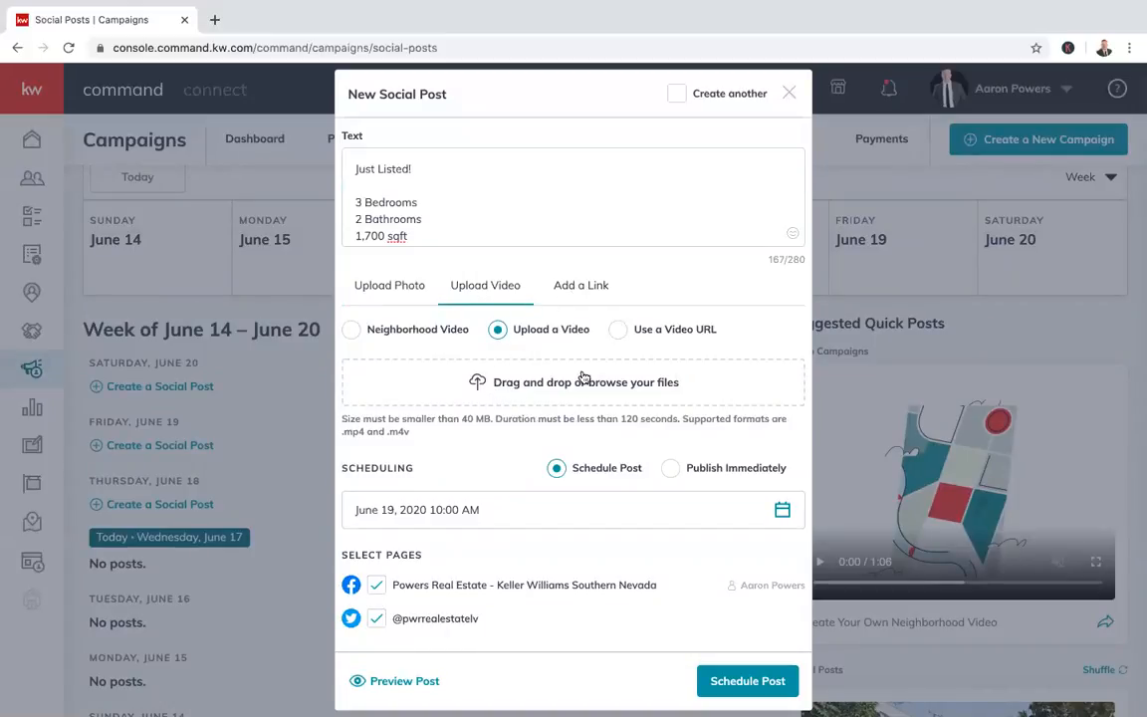
{"action": "left_click", "coordinate": [618, 331]}
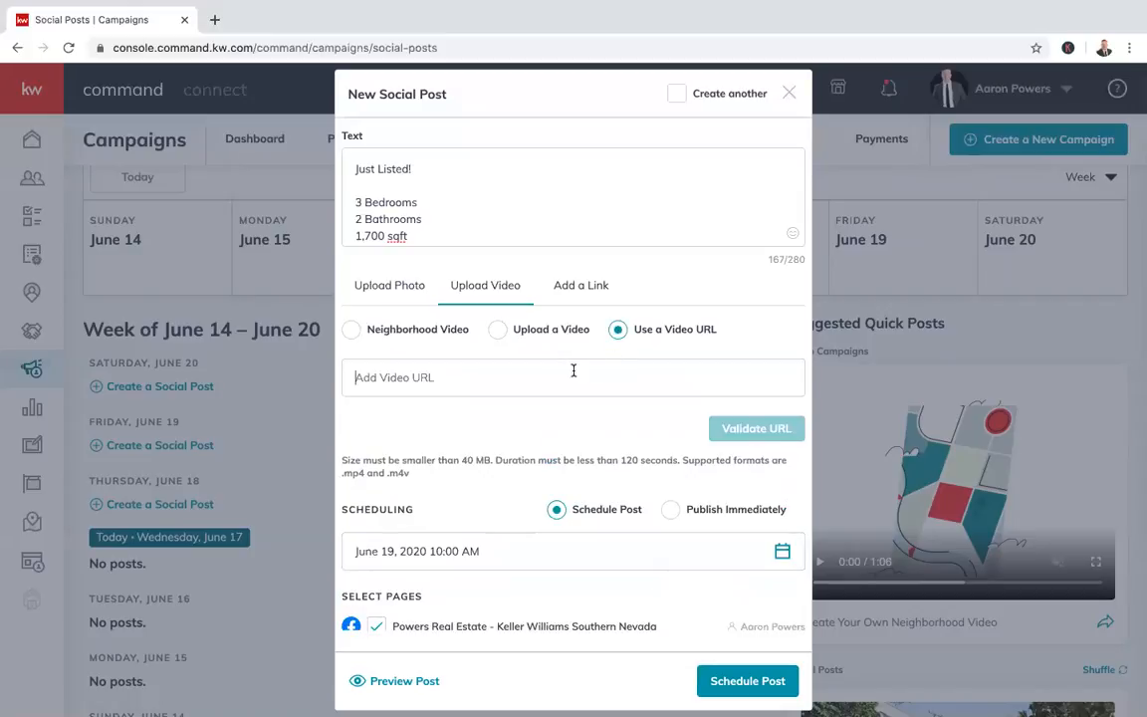
{"action": "left_click", "coordinate": [542, 331]}
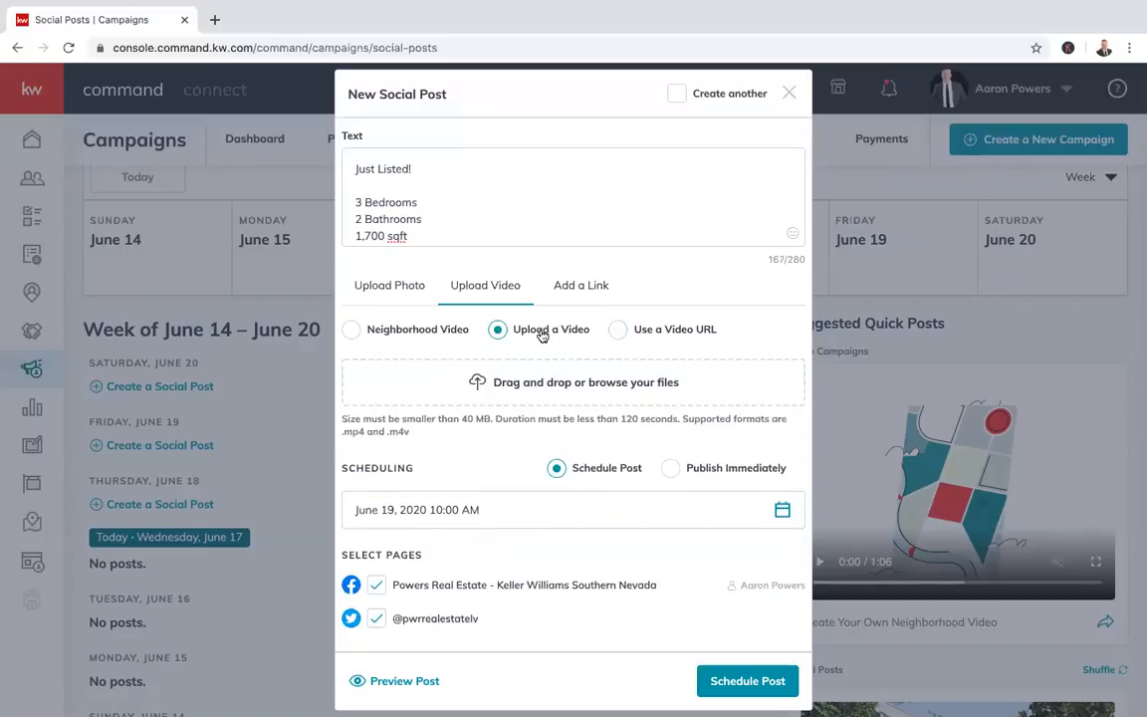
{"action": "left_click", "coordinate": [533, 385]}
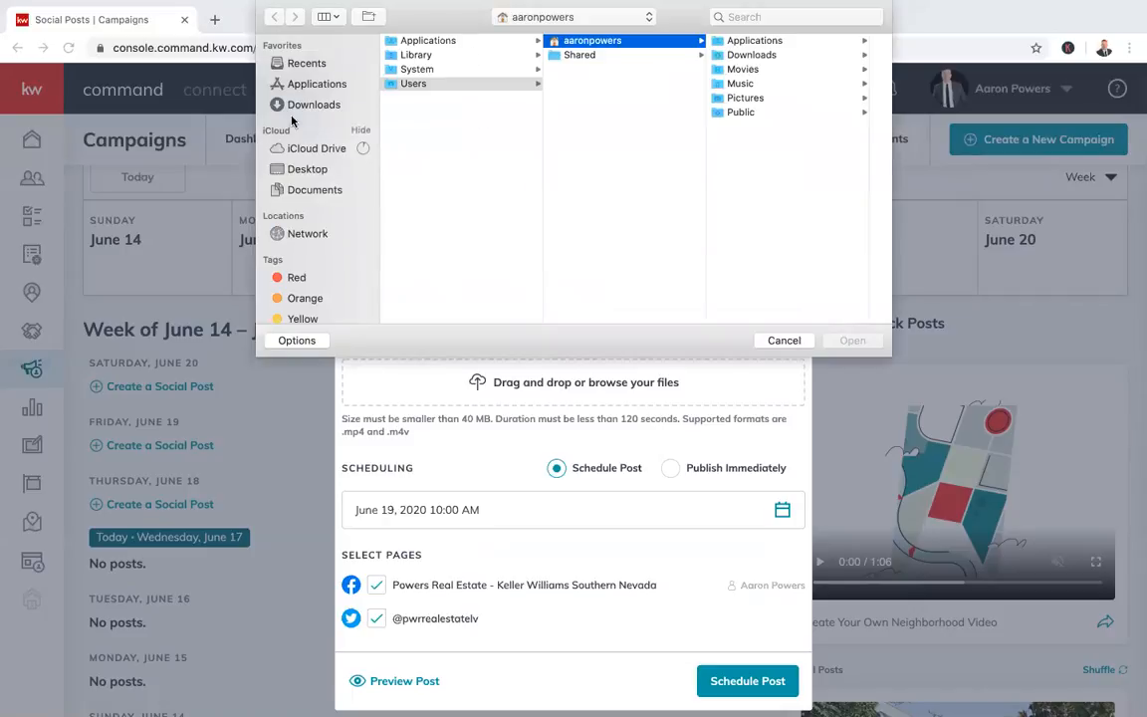
{"action": "left_click", "coordinate": [304, 169]}
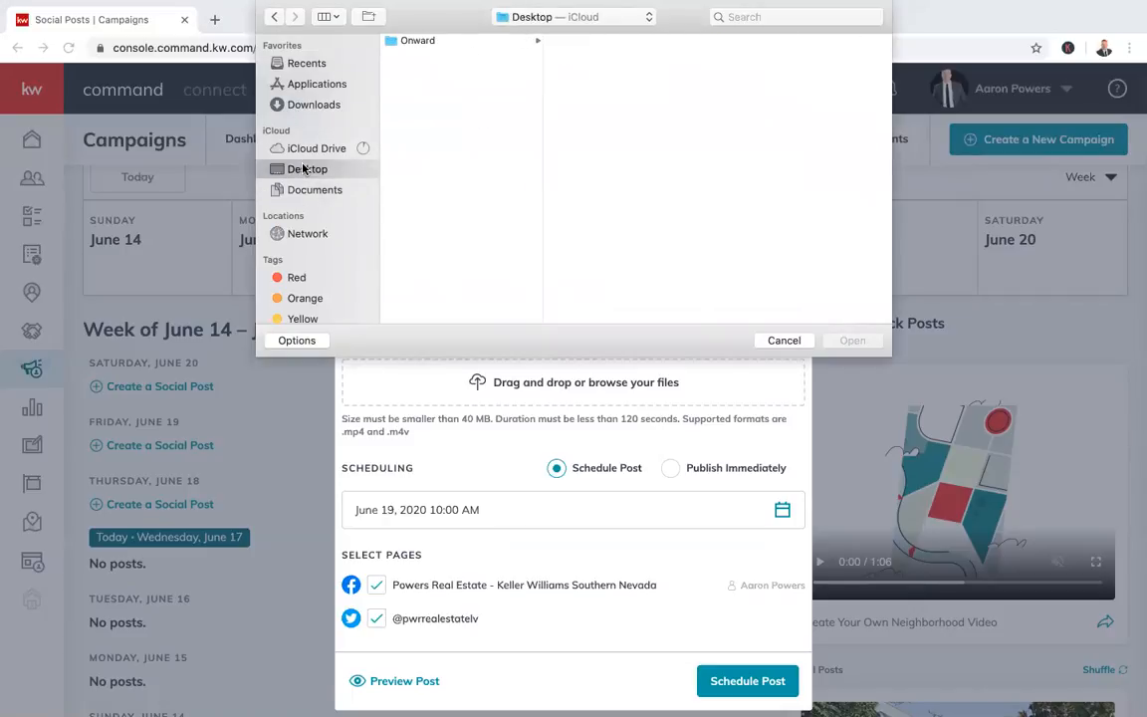
{"action": "left_click", "coordinate": [403, 40]}
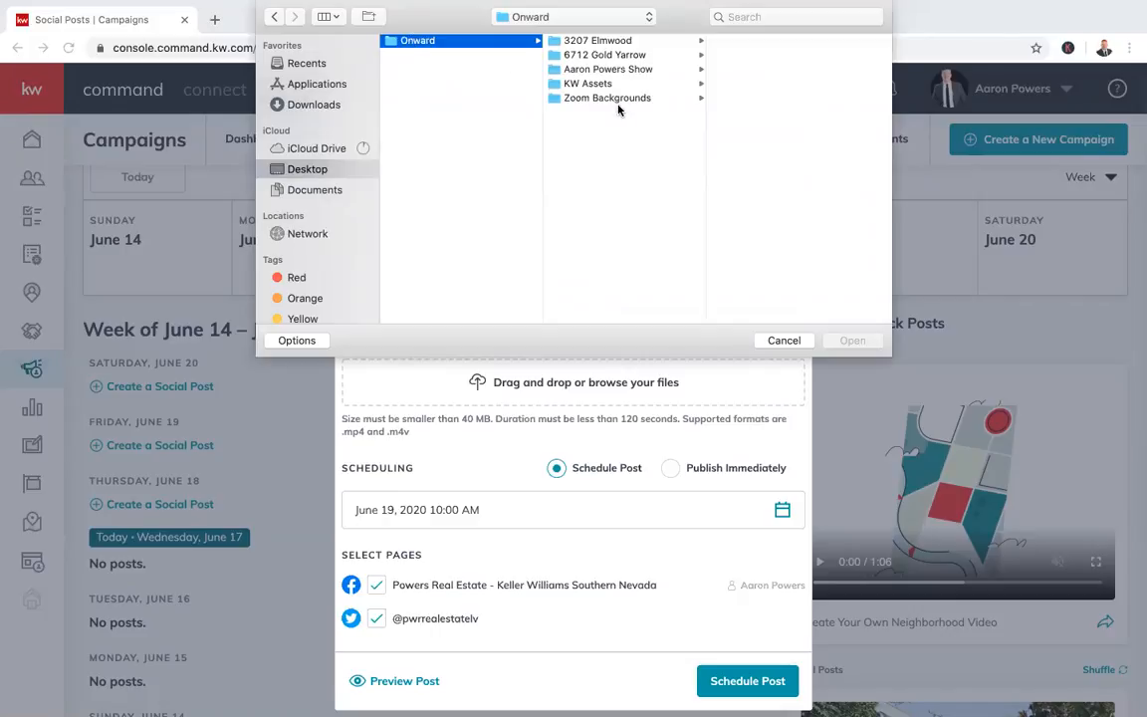
{"action": "left_click", "coordinate": [617, 69]}
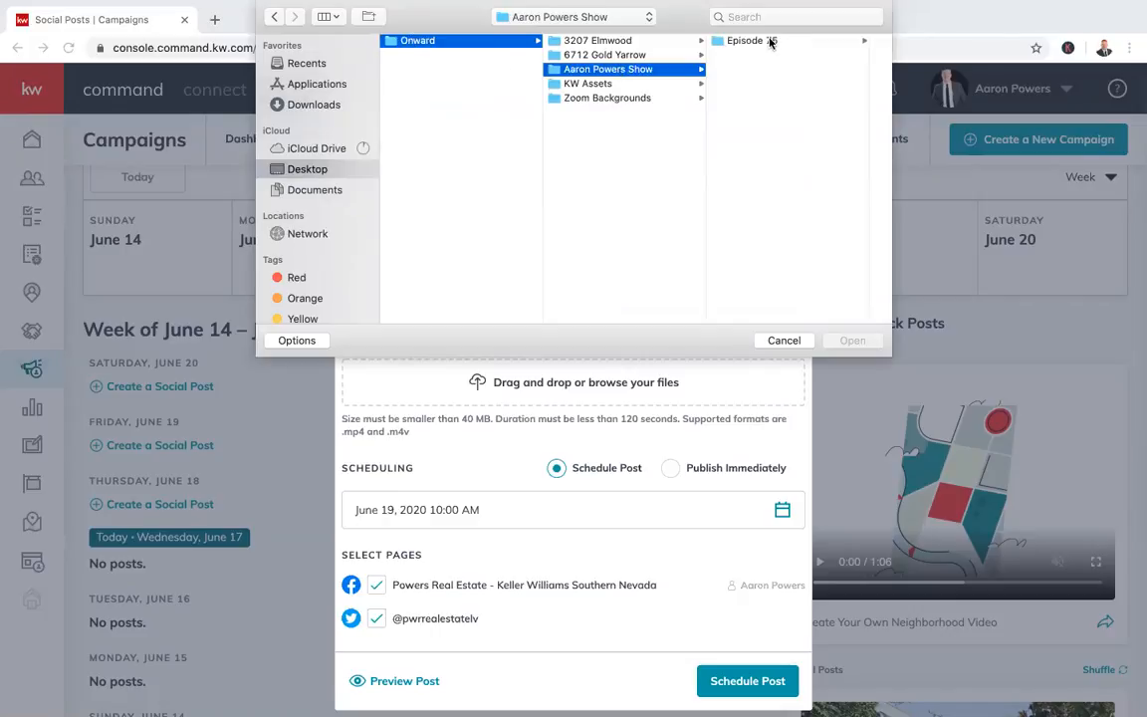
{"action": "left_click", "coordinate": [767, 41]}
{"action": "double_click", "coordinate": [757, 41]}
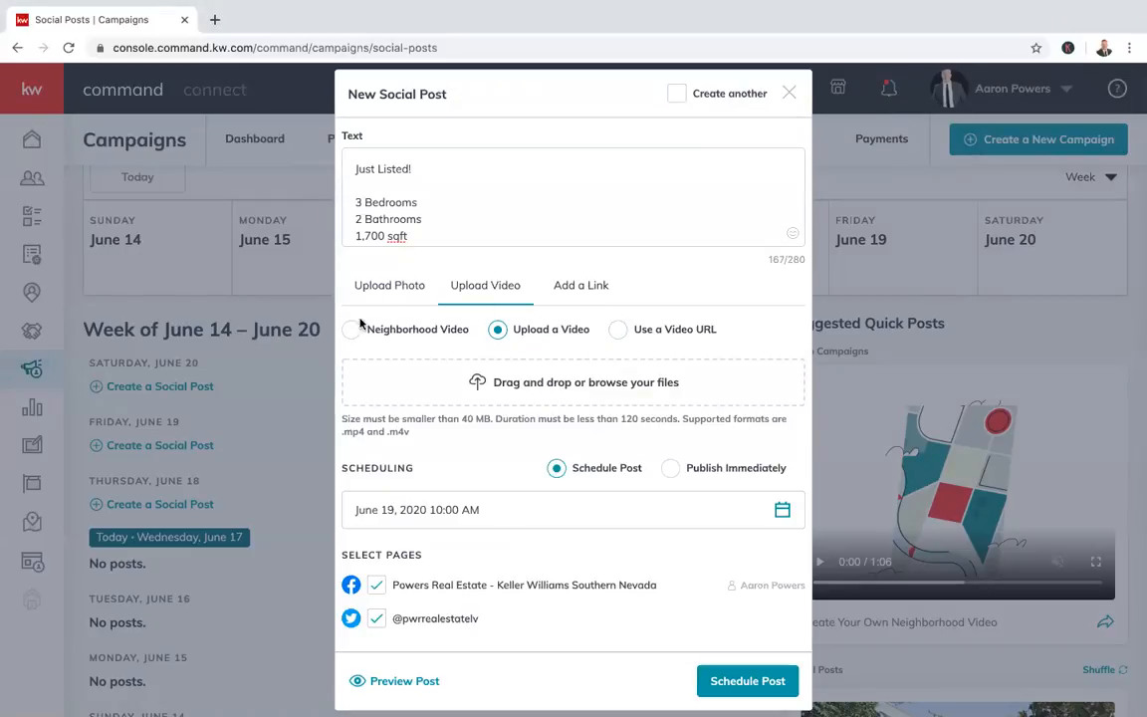
Check the design-library video and link options, then return to Upload Photo
{"action": "left_click", "coordinate": [422, 331]}
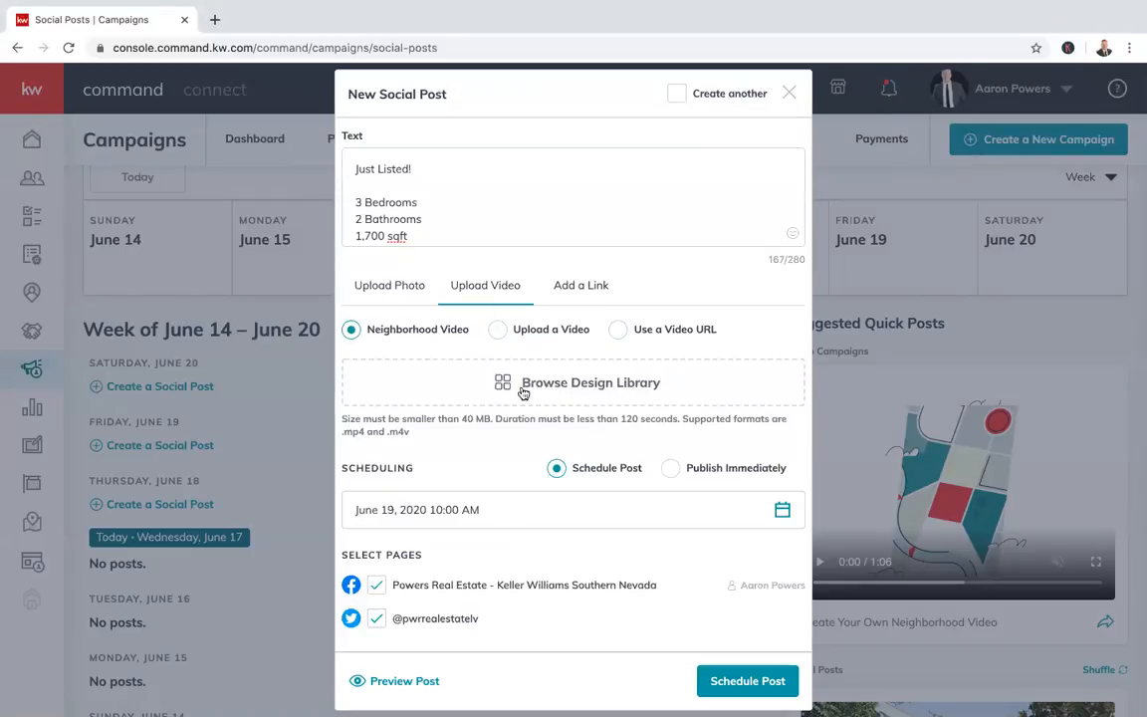
{"action": "left_click", "coordinate": [498, 328]}
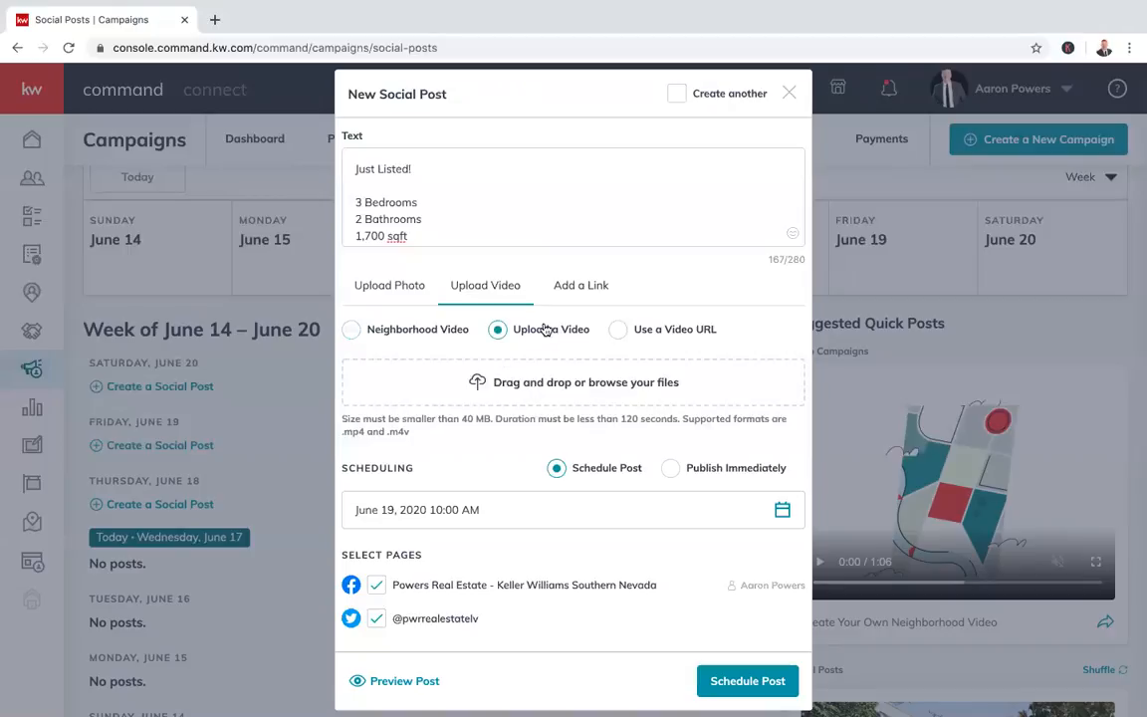
{"action": "left_click", "coordinate": [587, 296]}
{"action": "left_click", "coordinate": [387, 287]}
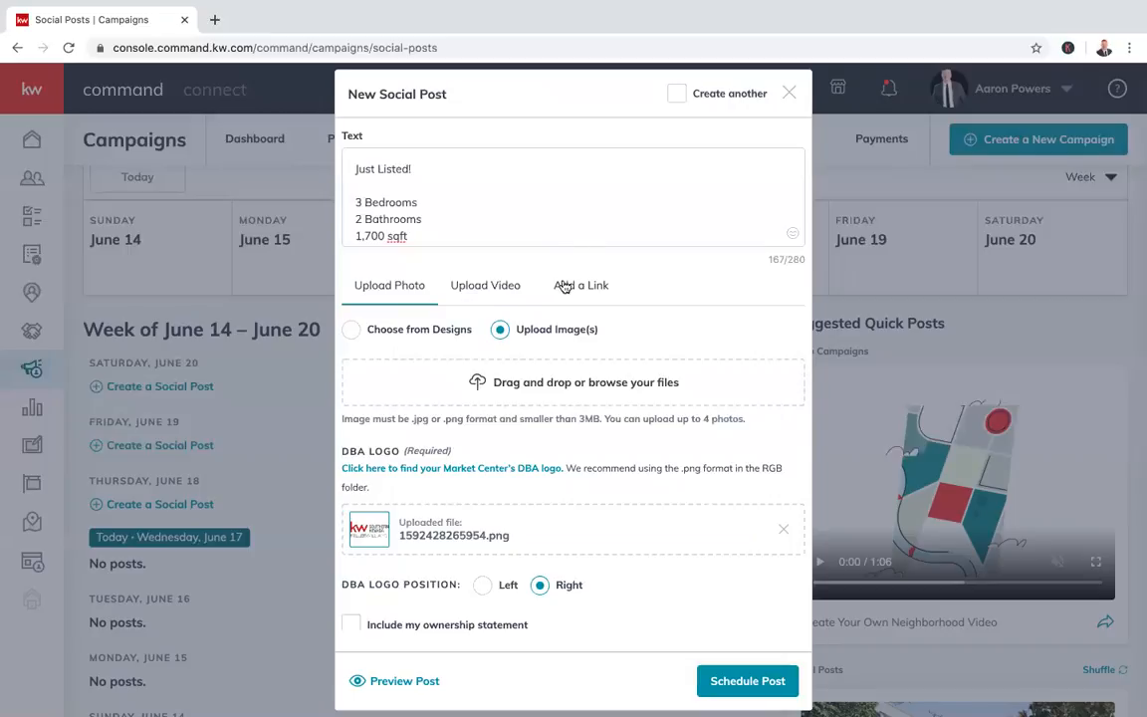
Scroll to Scheduling and bring up the Facebook post preview
{"action": "scroll", "coordinate": [568, 257], "scroll_direction": "up", "scroll_amount": 1}
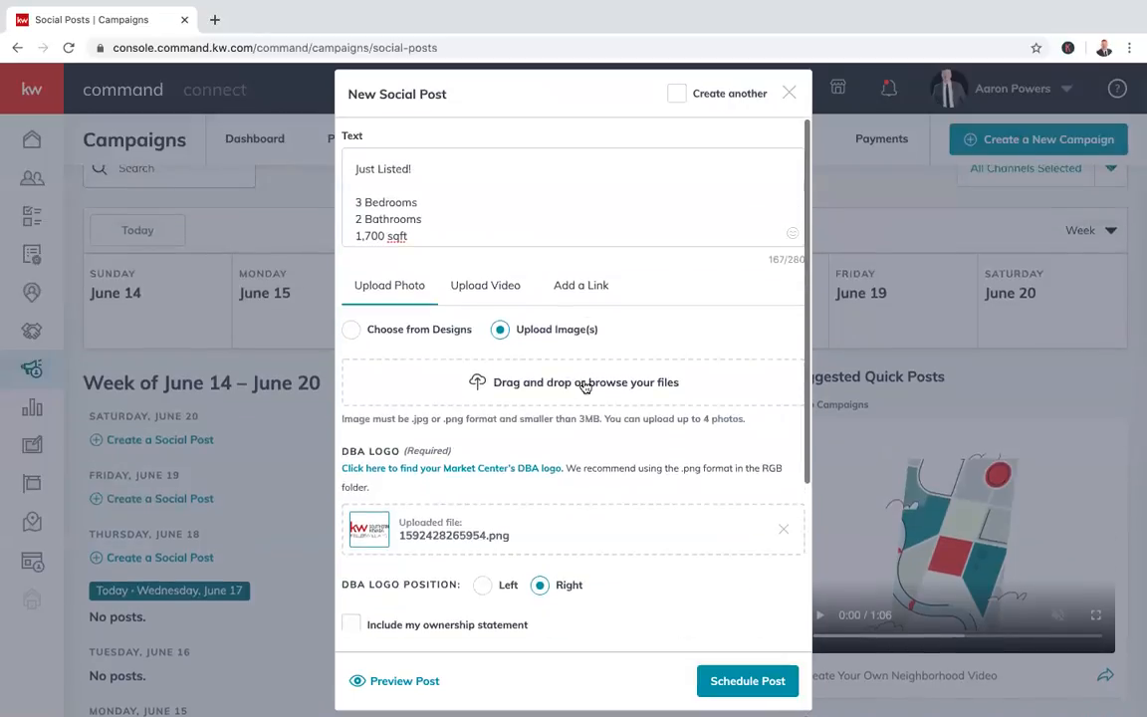
{"action": "scroll", "coordinate": [701, 482], "scroll_direction": "up", "scroll_amount": 1}
{"action": "scroll", "coordinate": [664, 624], "scroll_direction": "down", "scroll_amount": 5}
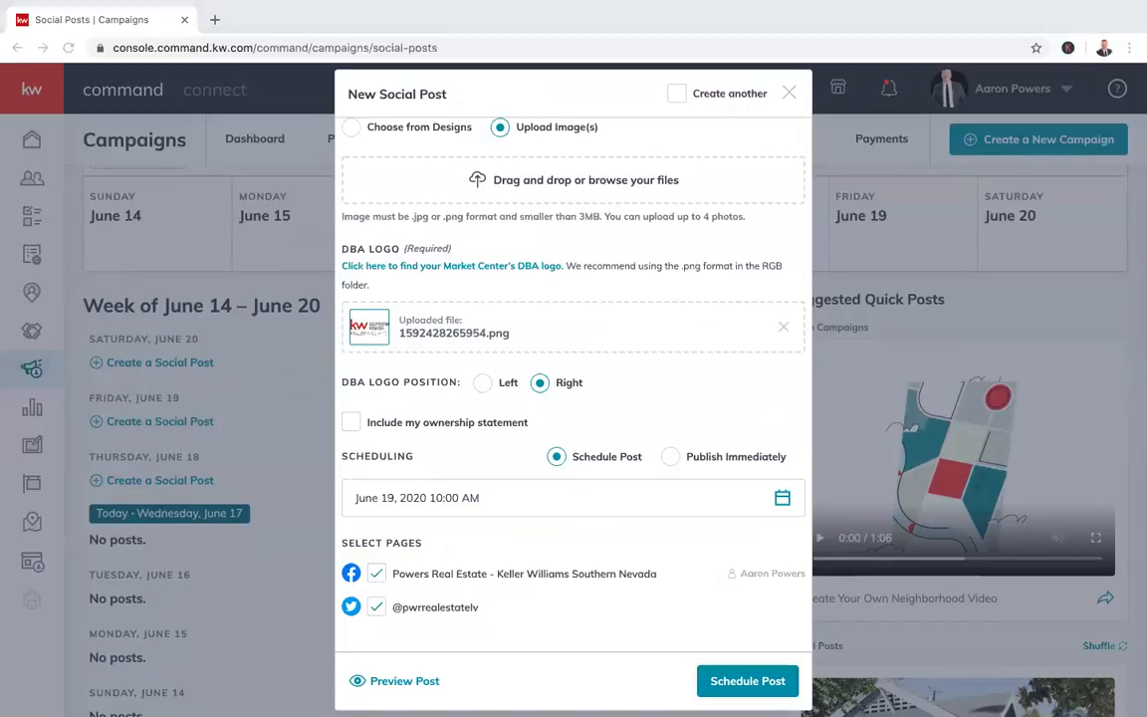
{"action": "left_click", "coordinate": [562, 584]}
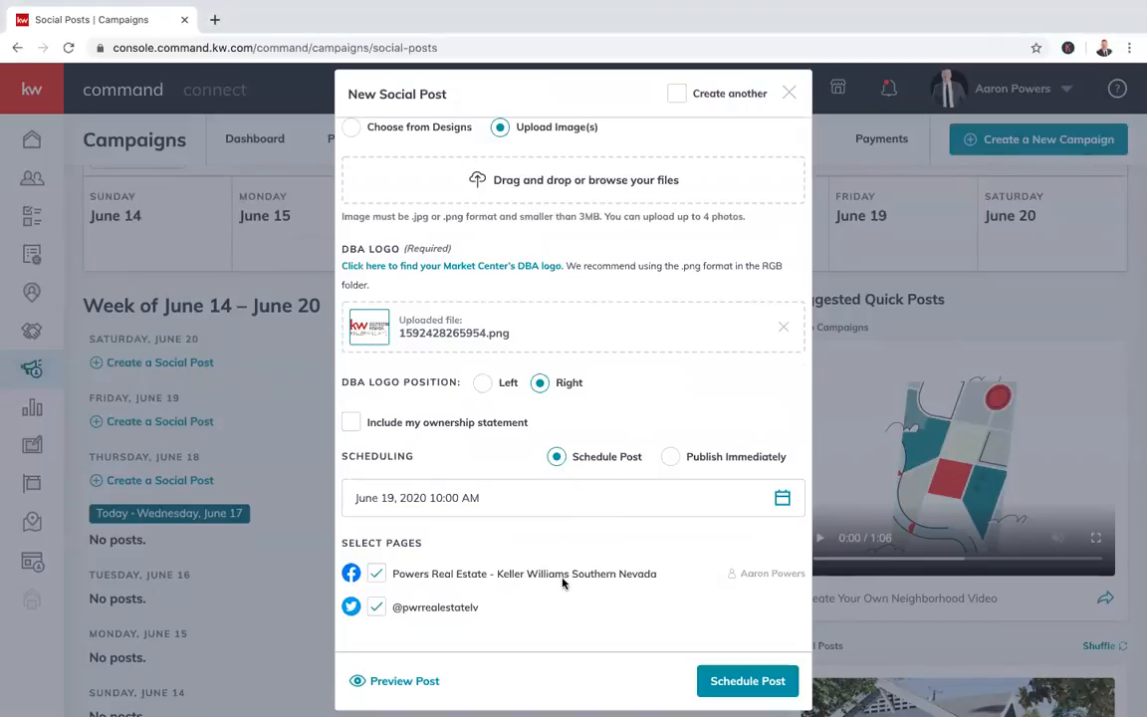
{"action": "left_click", "coordinate": [737, 689]}
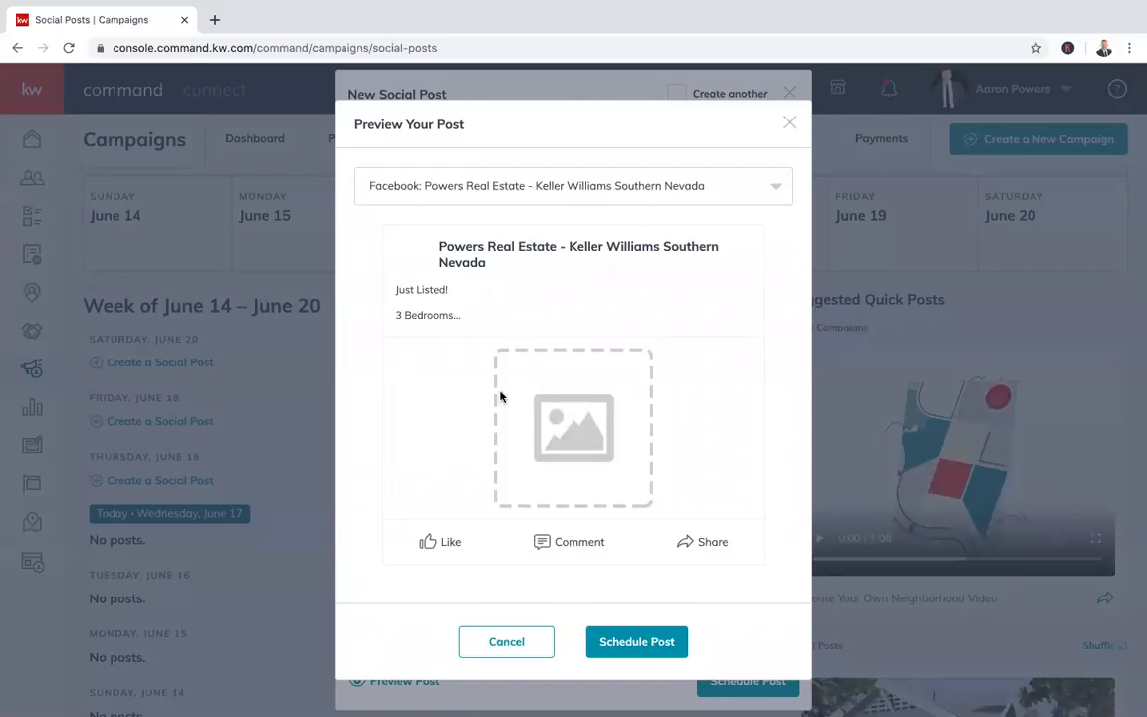
Compare the Twitter and Facebook previews, then close the preview and the New Social Post form
{"action": "left_click", "coordinate": [569, 186]}
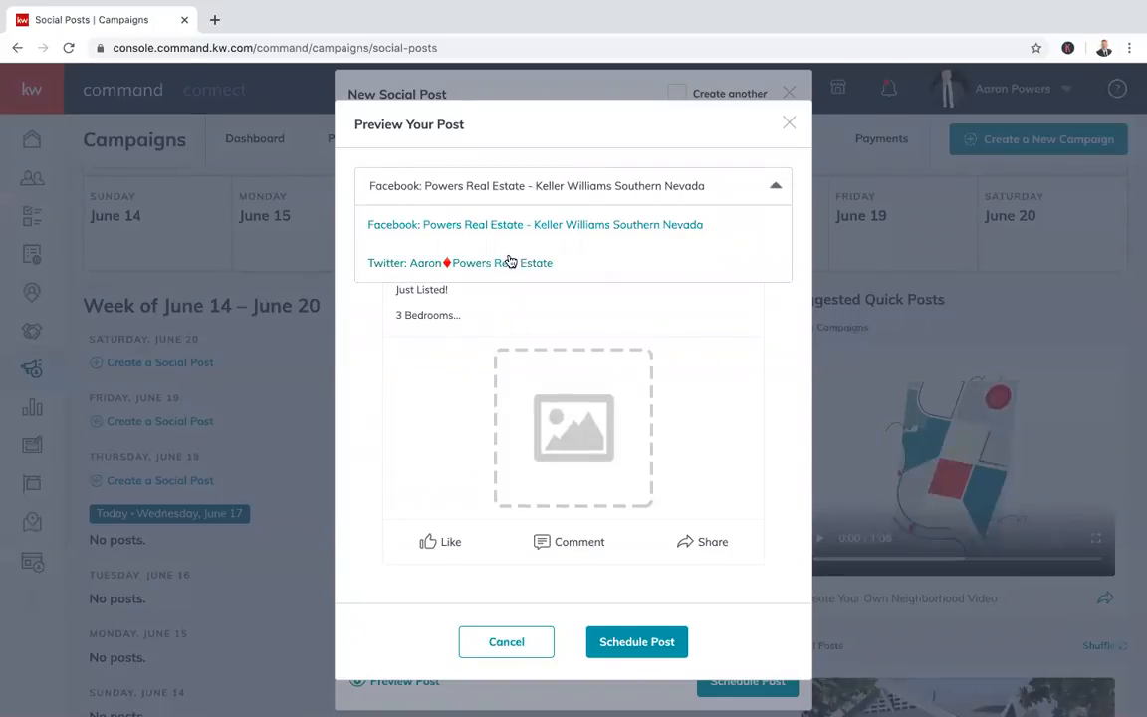
{"action": "left_click", "coordinate": [509, 260]}
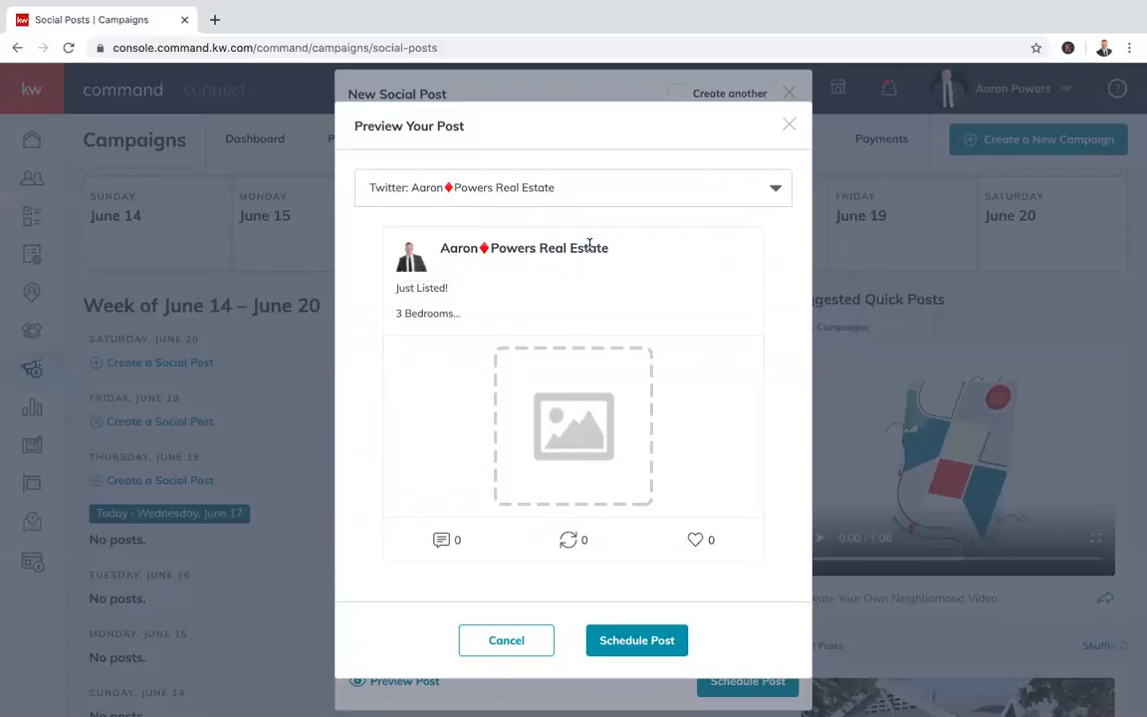
{"action": "left_click", "coordinate": [580, 195]}
{"action": "left_click", "coordinate": [557, 229]}
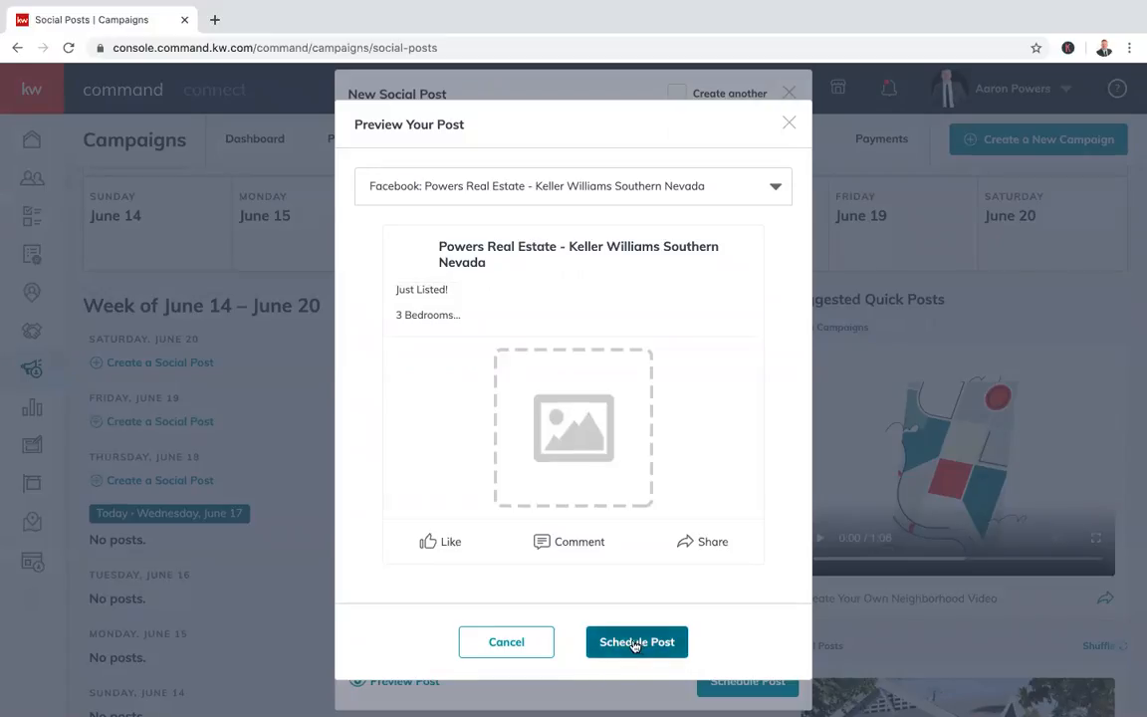
{"action": "left_click", "coordinate": [503, 640]}
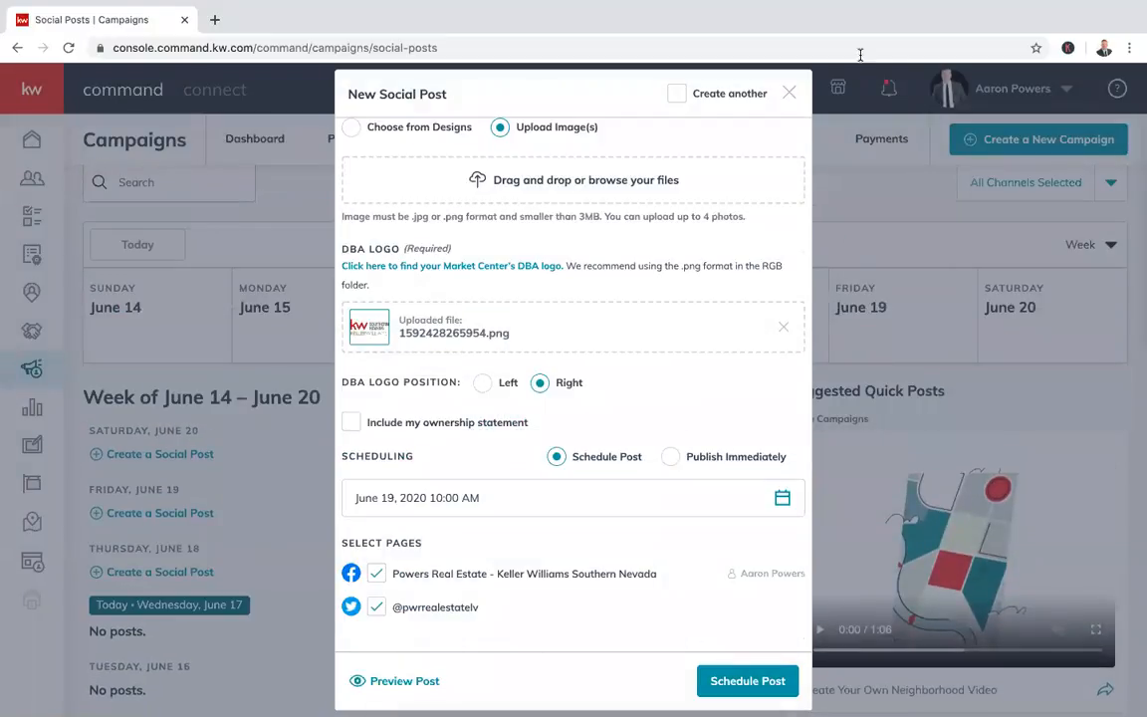
{"action": "left_click", "coordinate": [789, 94]}
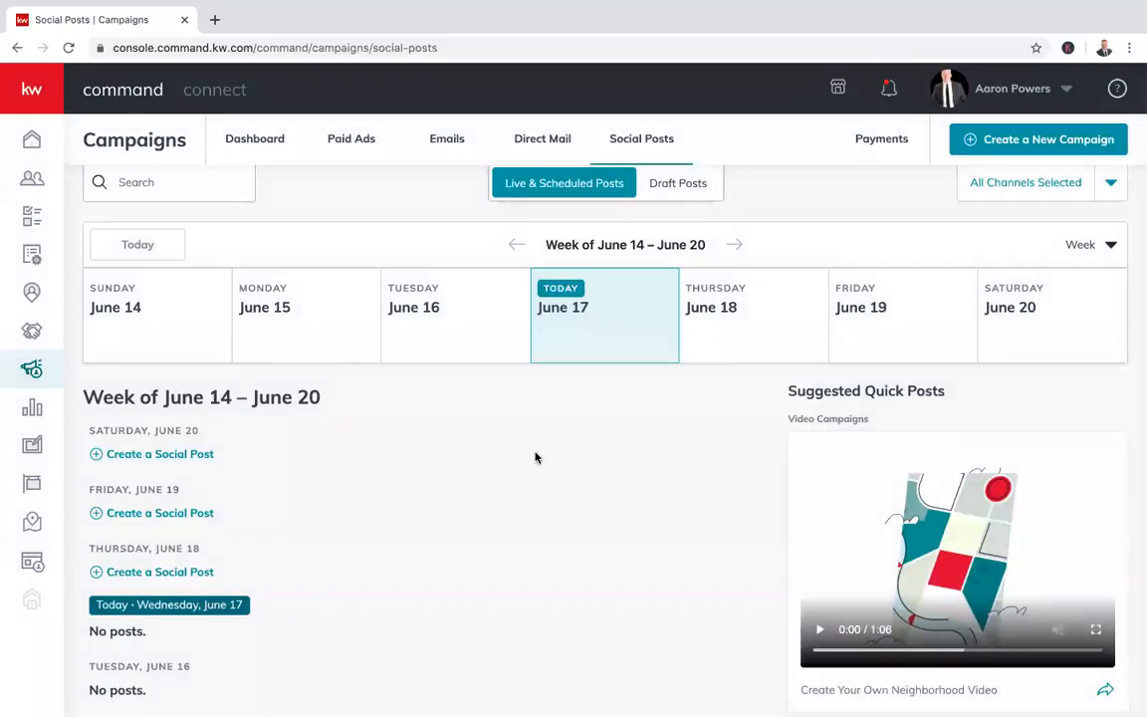
{"action": "scroll", "coordinate": [498, 501], "scroll_direction": "up", "scroll_amount": 1}
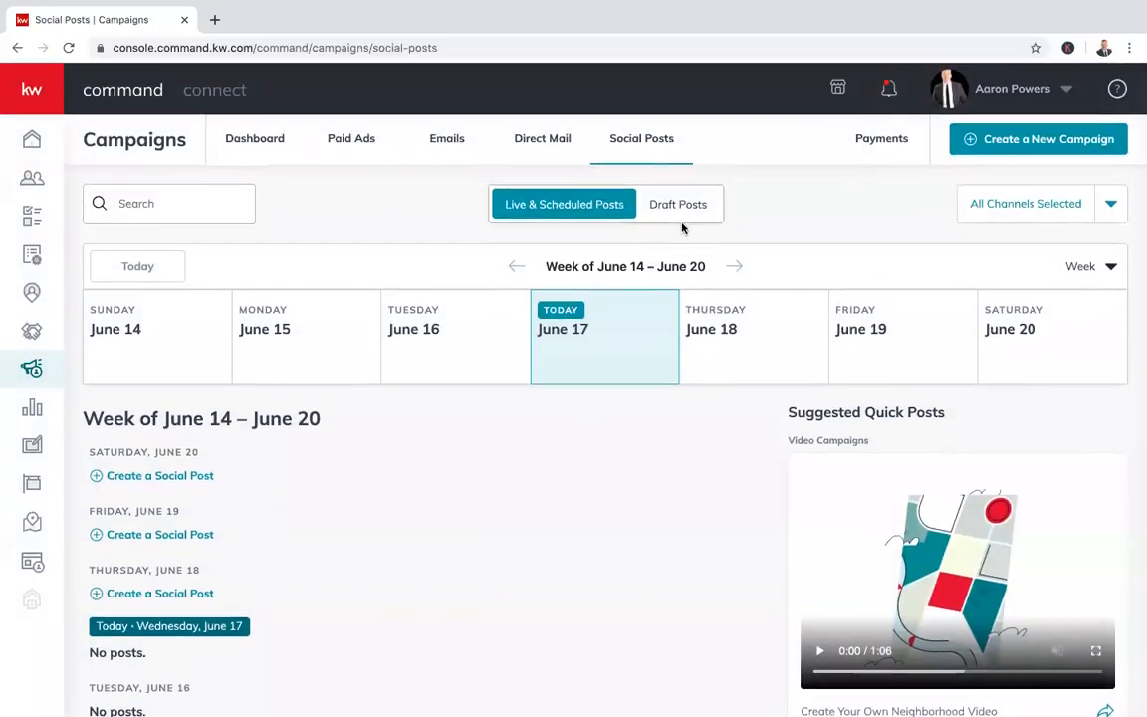
{"action": "left_click", "coordinate": [1083, 268]}
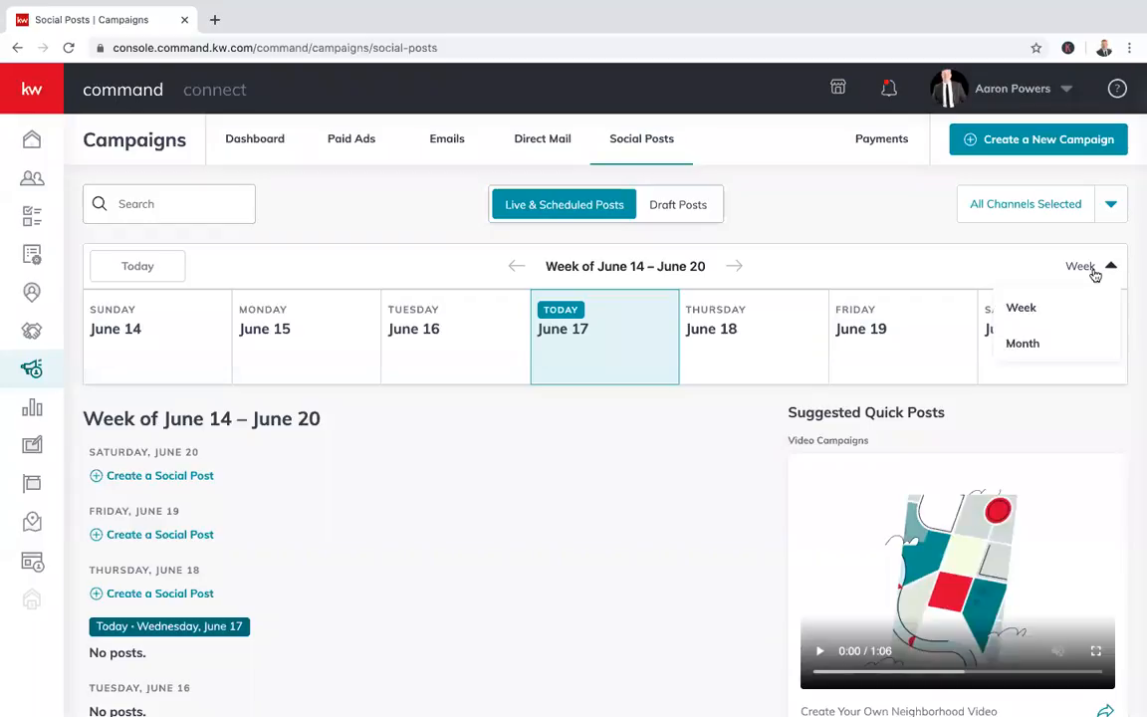
{"action": "left_click", "coordinate": [1013, 247]}
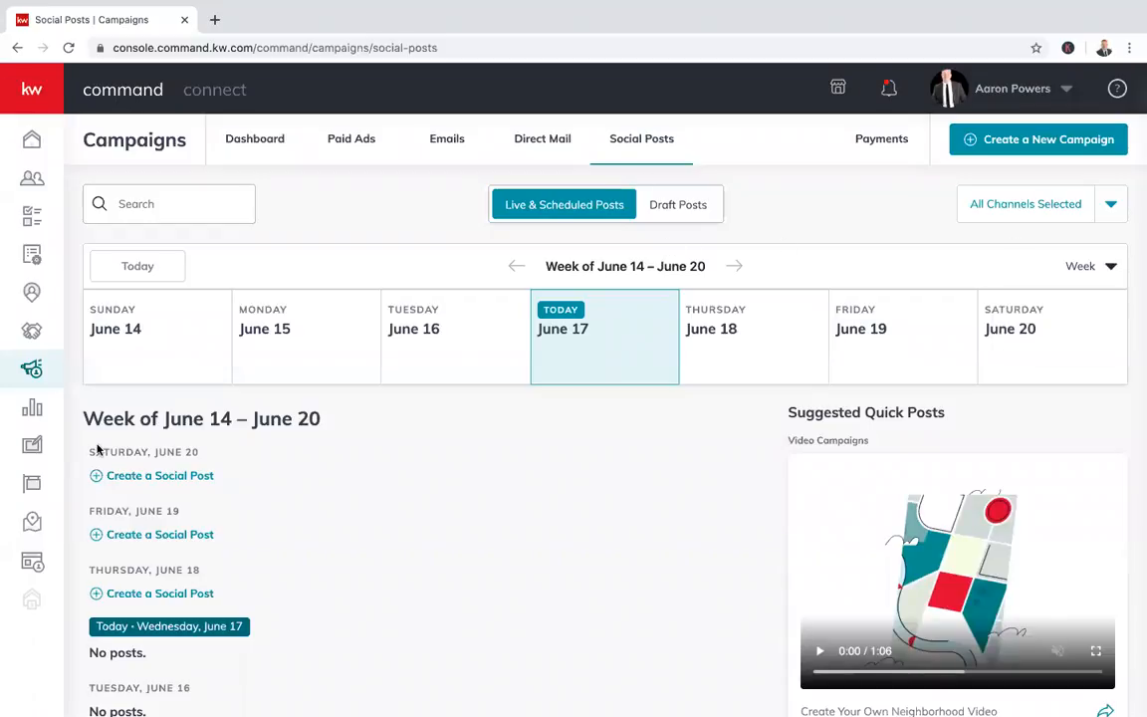
{"action": "scroll", "coordinate": [254, 629], "scroll_direction": "down", "scroll_amount": 3}
{"action": "scroll", "coordinate": [254, 629], "scroll_direction": "up", "scroll_amount": 3}
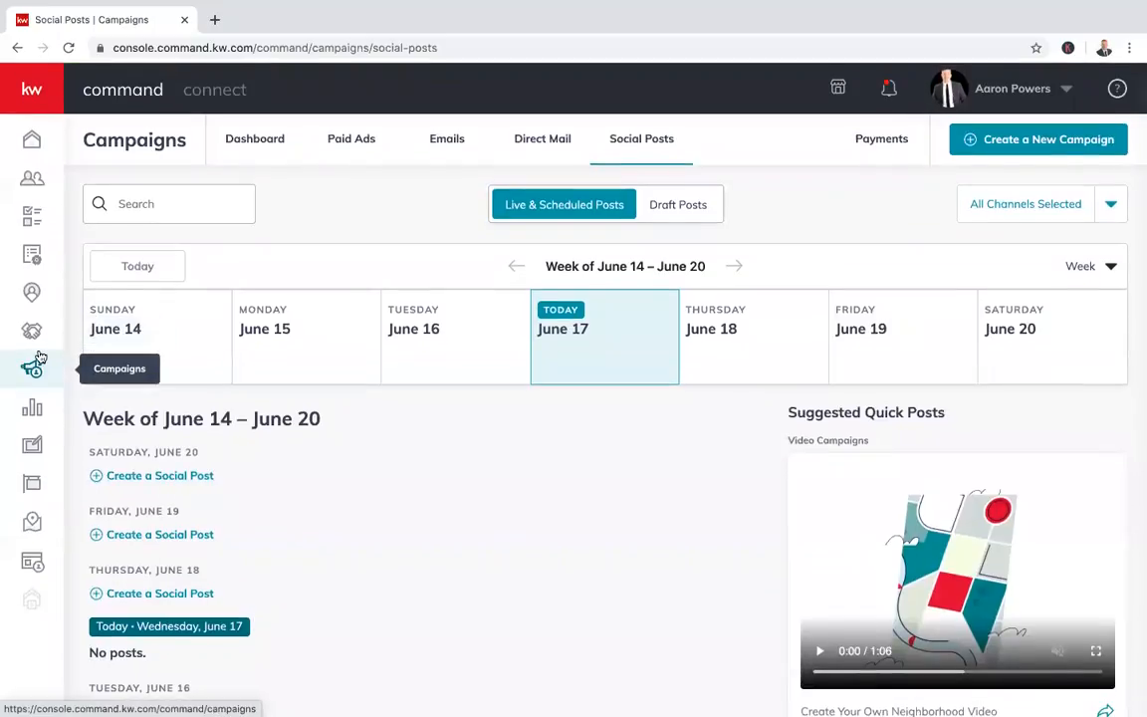
Open Designs, page through My Design Templates, filter to Social and start a new design
{"action": "left_click", "coordinate": [32, 447]}
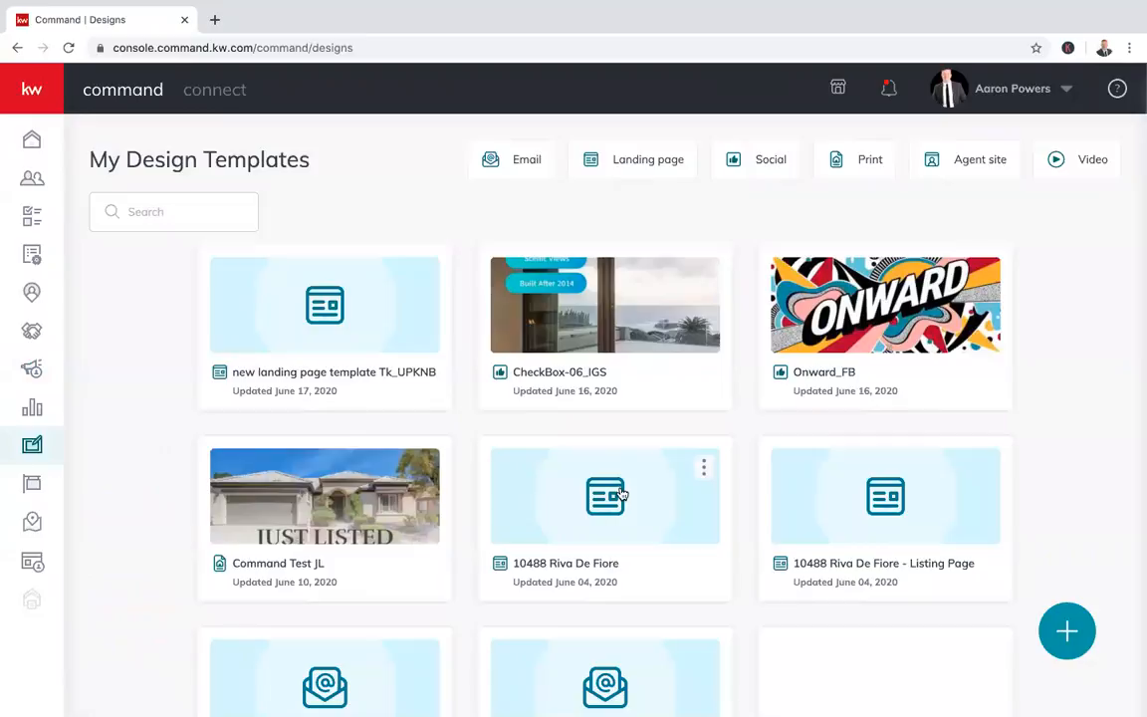
{"action": "scroll", "coordinate": [621, 494], "scroll_direction": "down", "scroll_amount": 1}
{"action": "scroll", "coordinate": [621, 494], "scroll_direction": "up", "scroll_amount": 1}
{"action": "scroll", "coordinate": [702, 601], "scroll_direction": "down", "scroll_amount": 2}
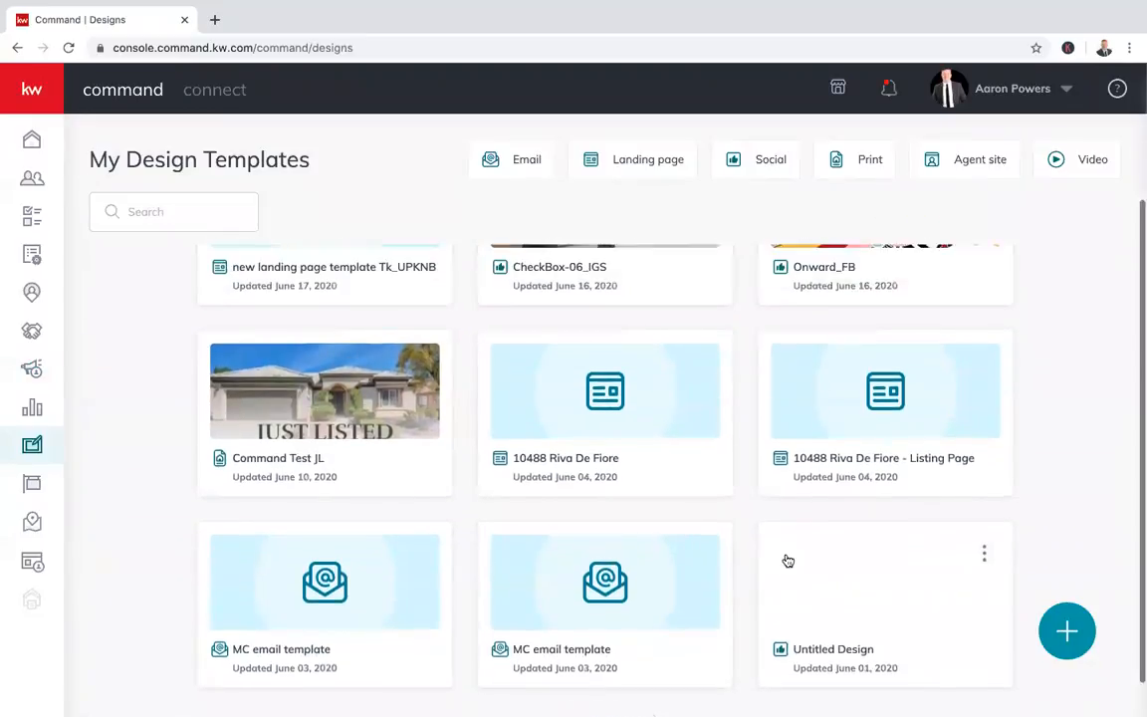
{"action": "scroll", "coordinate": [697, 637], "scroll_direction": "down", "scroll_amount": 1}
{"action": "left_click", "coordinate": [657, 681]}
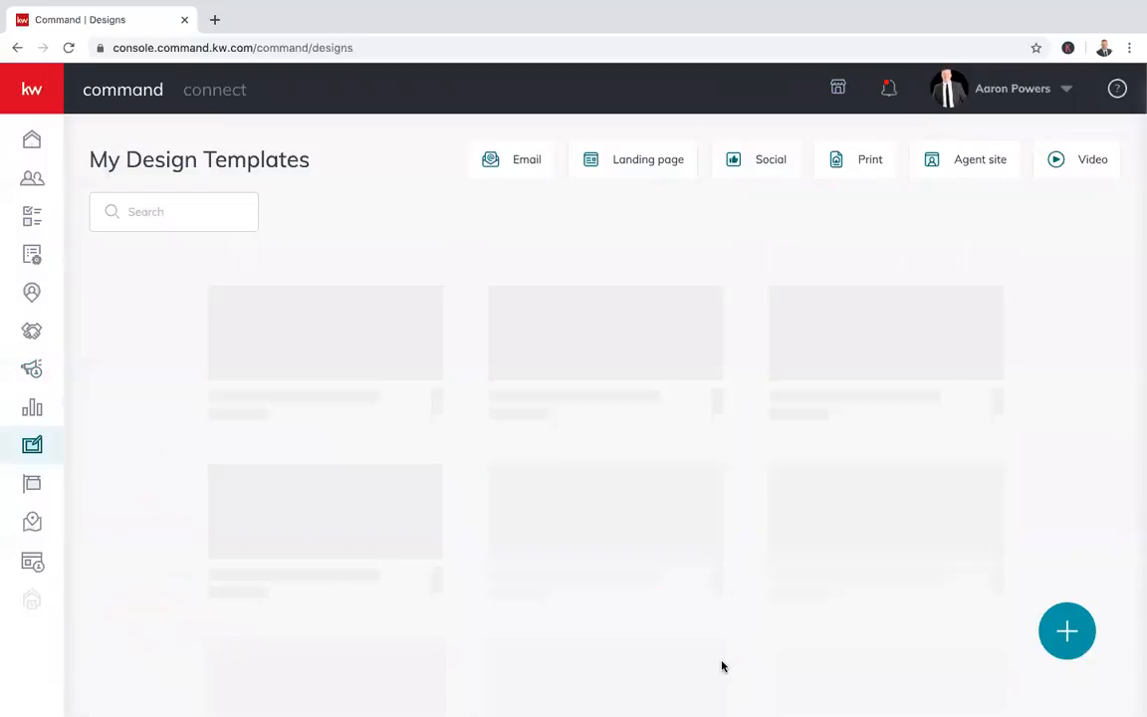
{"action": "scroll", "coordinate": [660, 474], "scroll_direction": "up", "scroll_amount": 4}
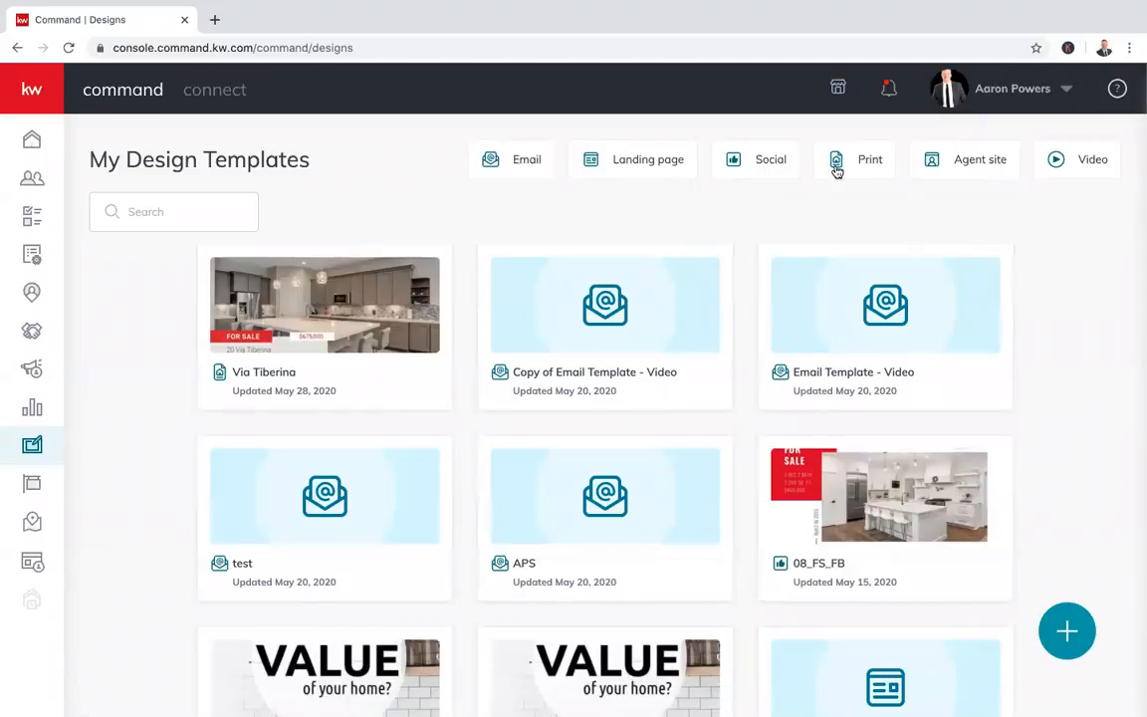
{"action": "left_click", "coordinate": [749, 166]}
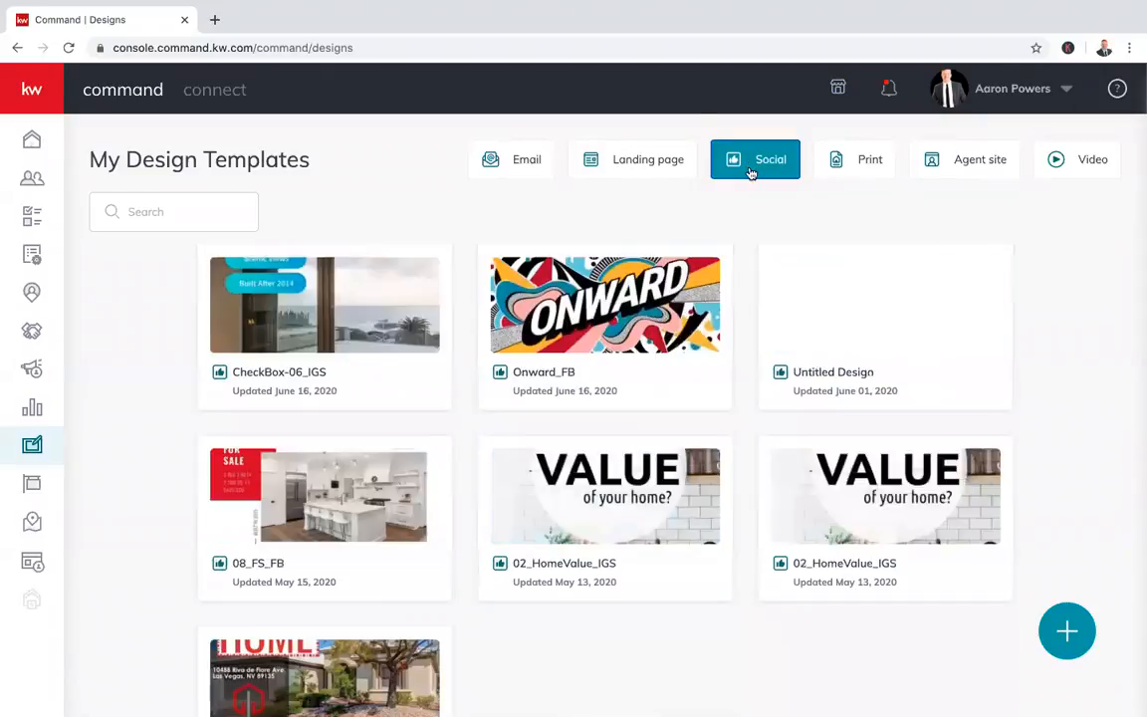
{"action": "left_click", "coordinate": [1066, 630]}
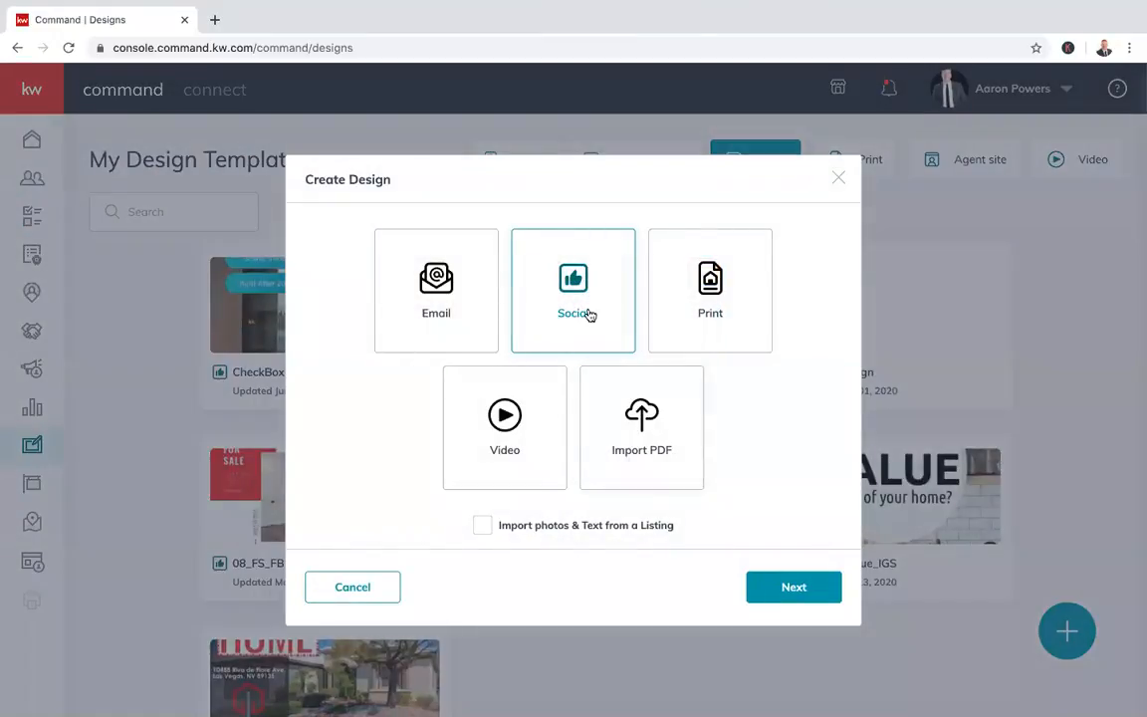
Choose Social as the design type and continue to the template library
{"action": "left_click", "coordinate": [794, 586]}
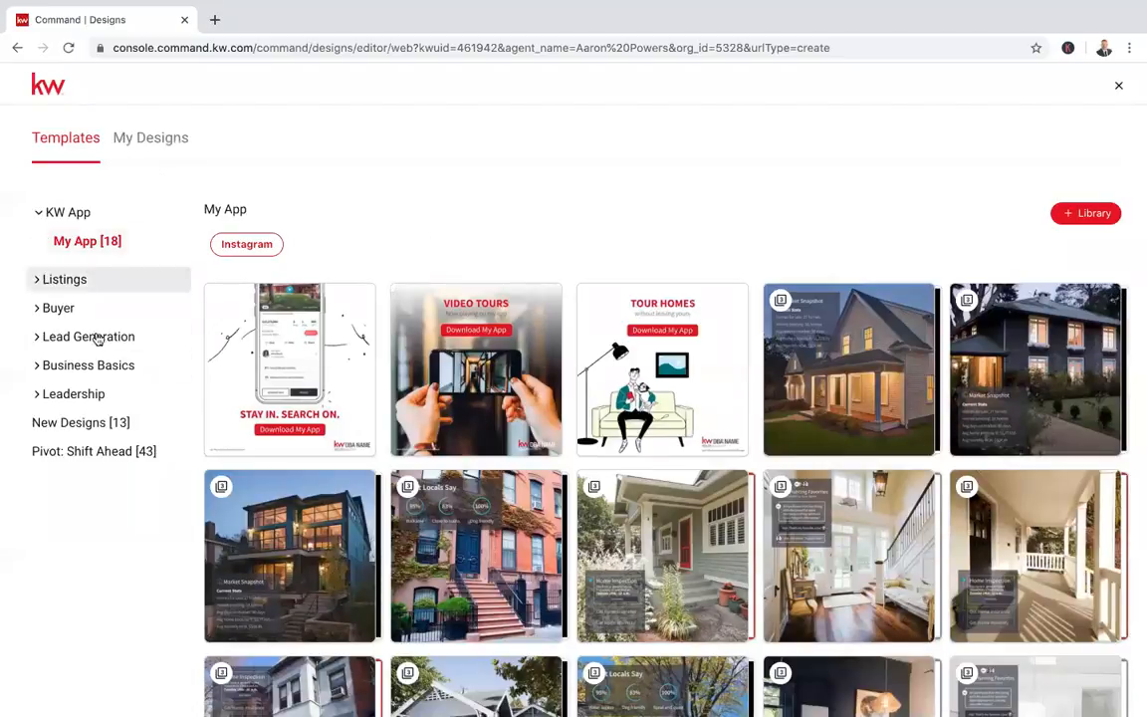
Under Listings > Just Sold, compare Twitter and Facebook templates and use 06_Just Sold_FB
{"action": "left_click", "coordinate": [78, 280]}
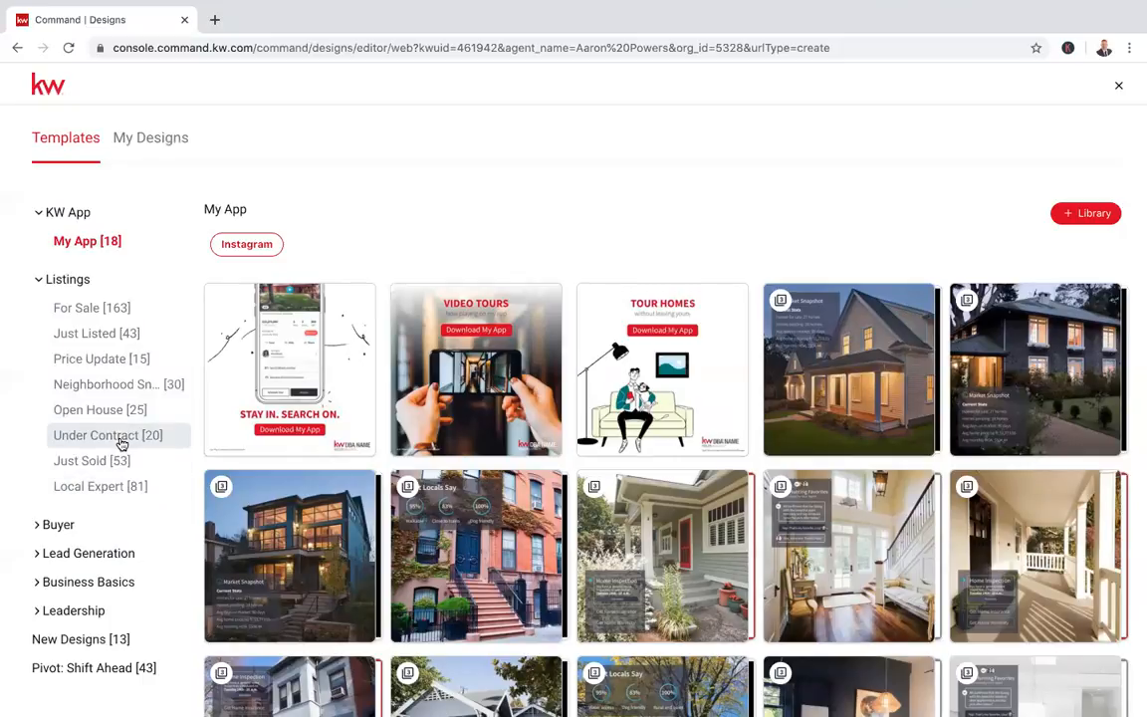
{"action": "left_click", "coordinate": [102, 462]}
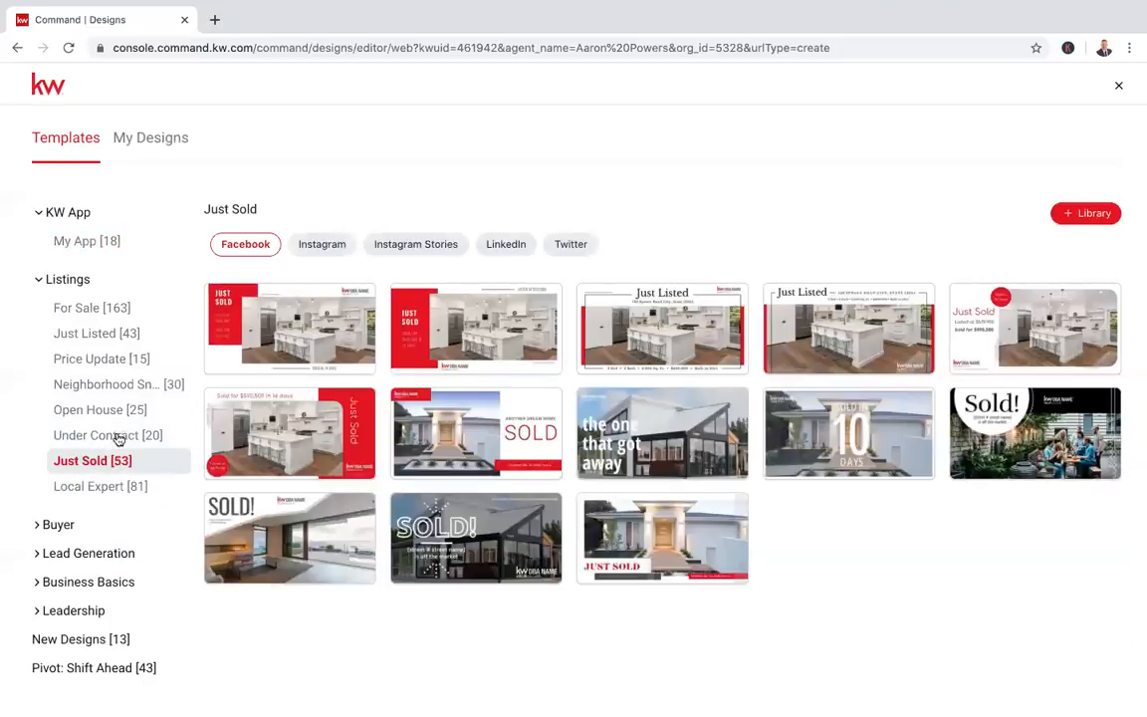
{"action": "left_click", "coordinate": [556, 257]}
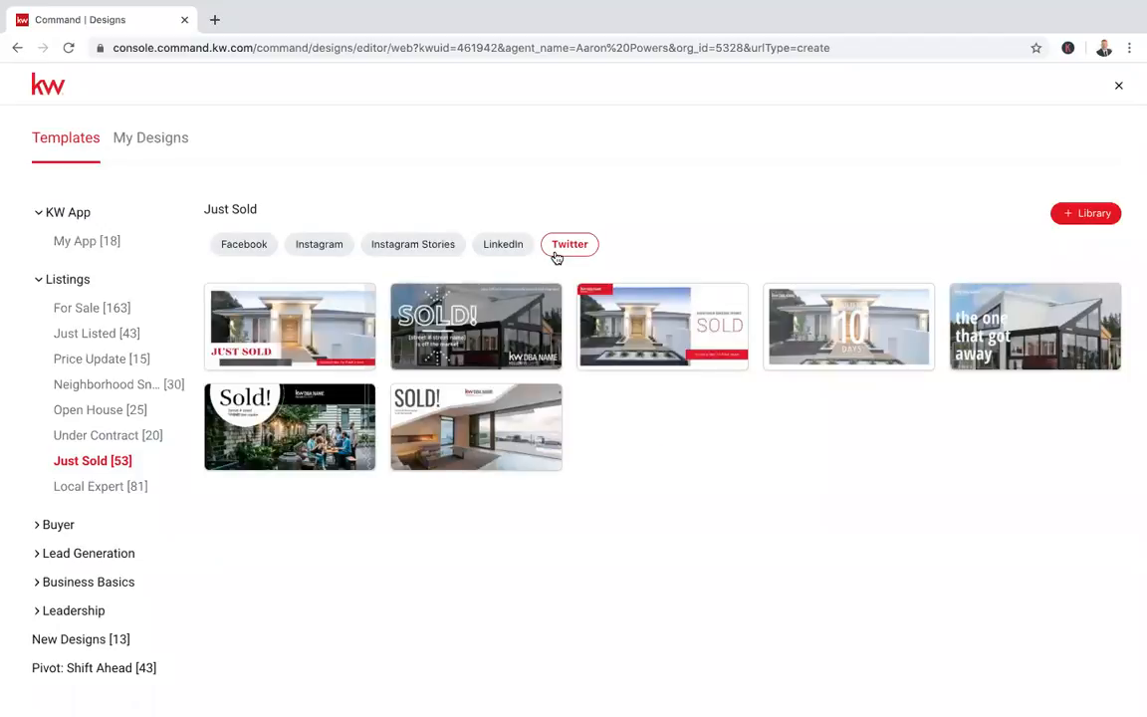
{"action": "left_click", "coordinate": [252, 249]}
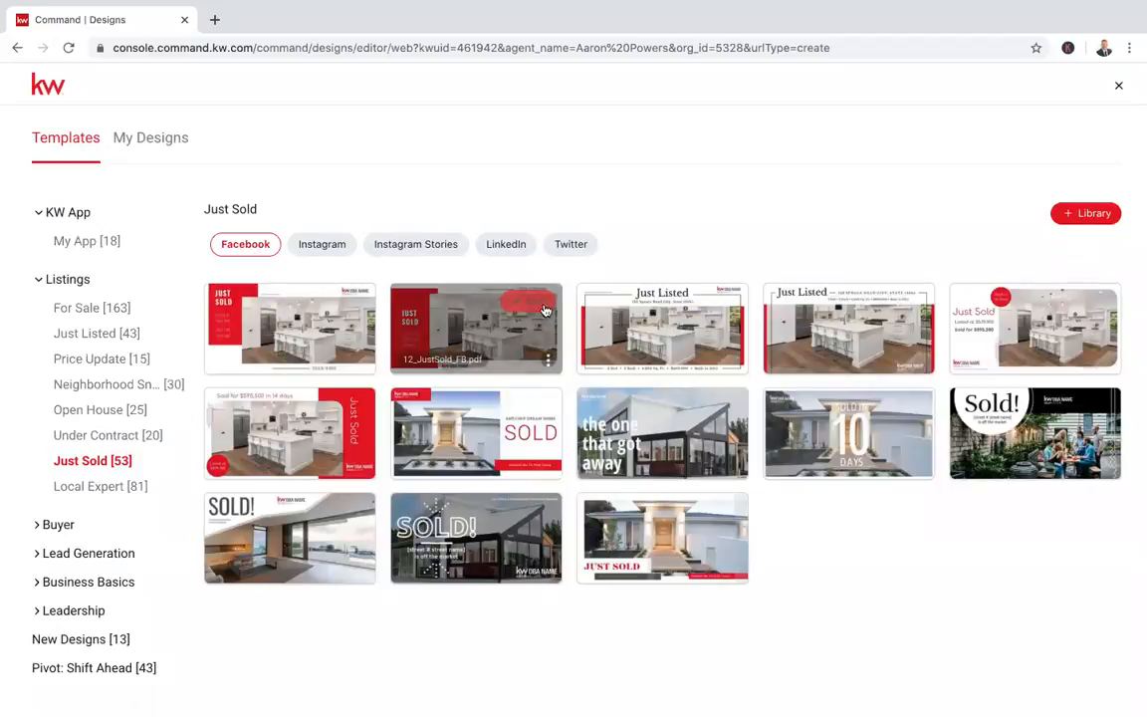
{"action": "left_click", "coordinate": [572, 247]}
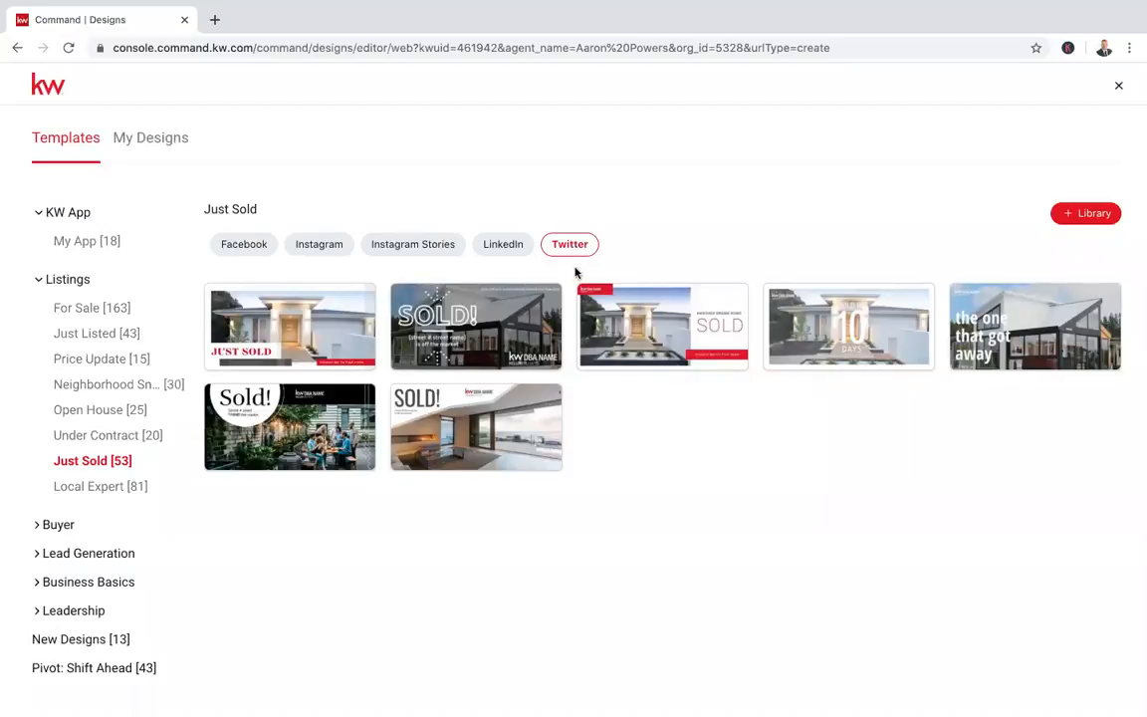
{"action": "left_click", "coordinate": [246, 251]}
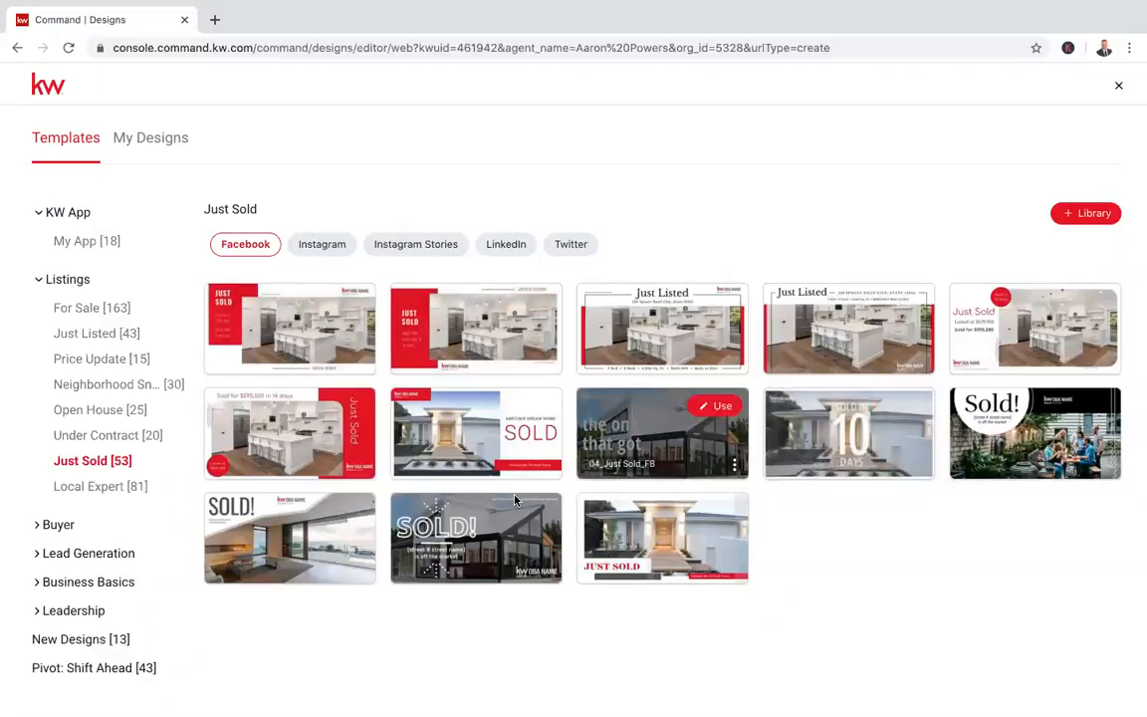
{"action": "left_click", "coordinate": [533, 515]}
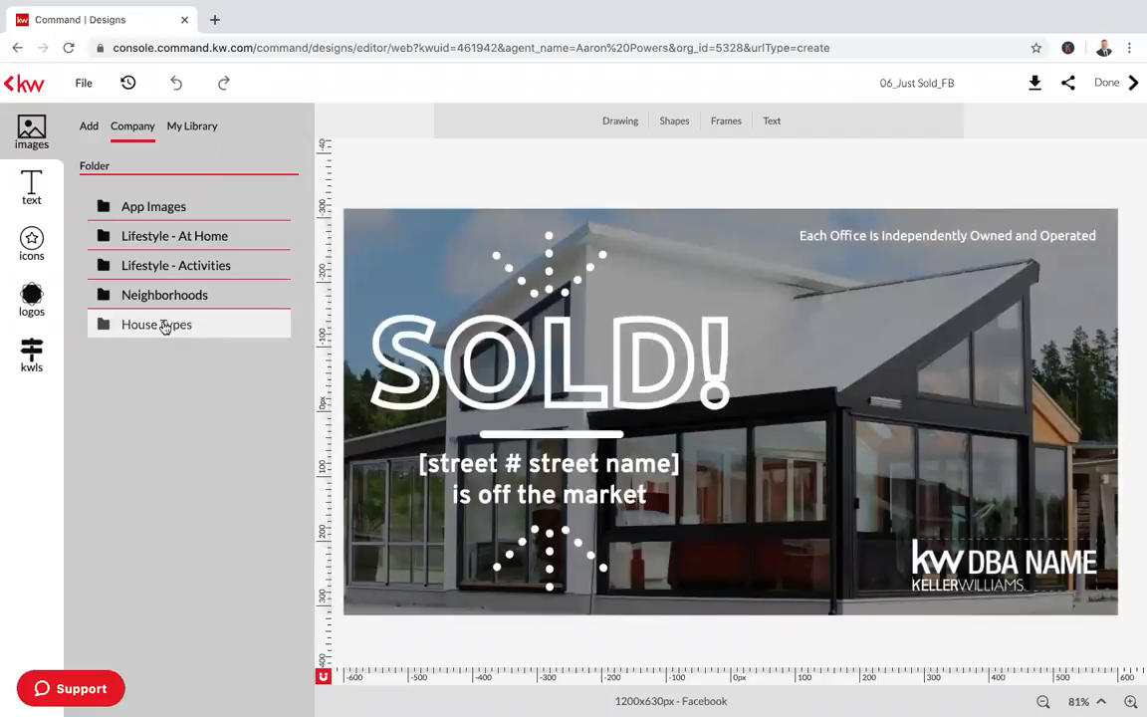
Search kwls listings by the property address and select the matching Las Vegas listing
{"action": "left_click", "coordinate": [23, 356]}
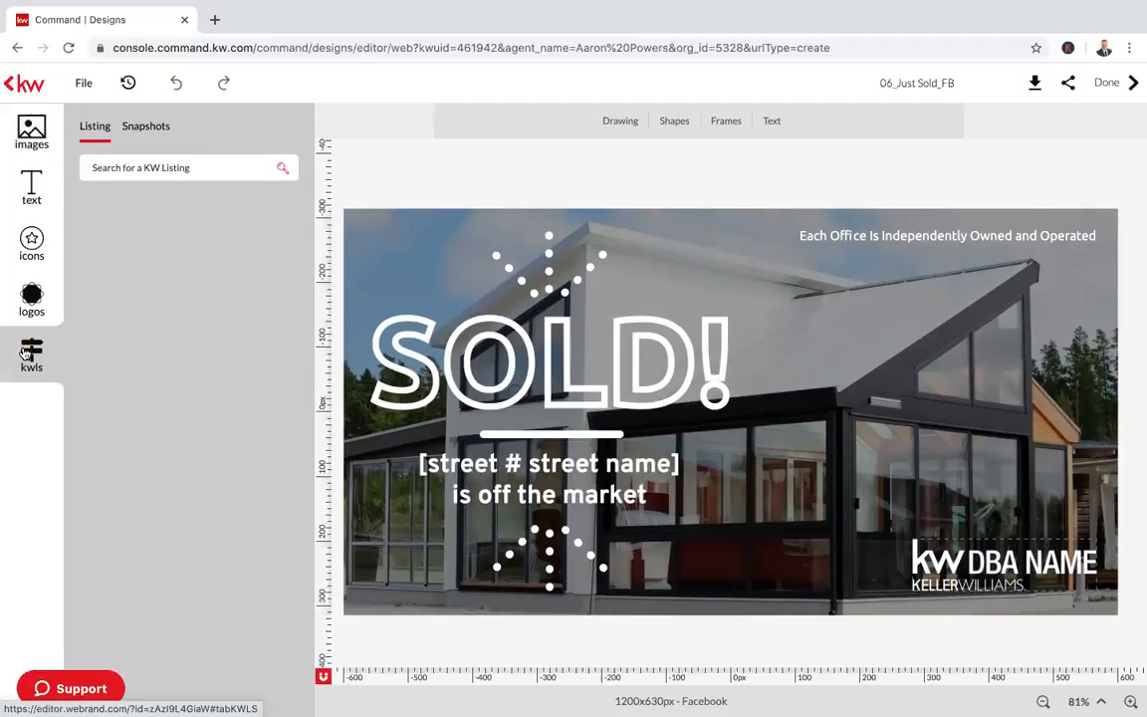
{"action": "left_click", "coordinate": [173, 170]}
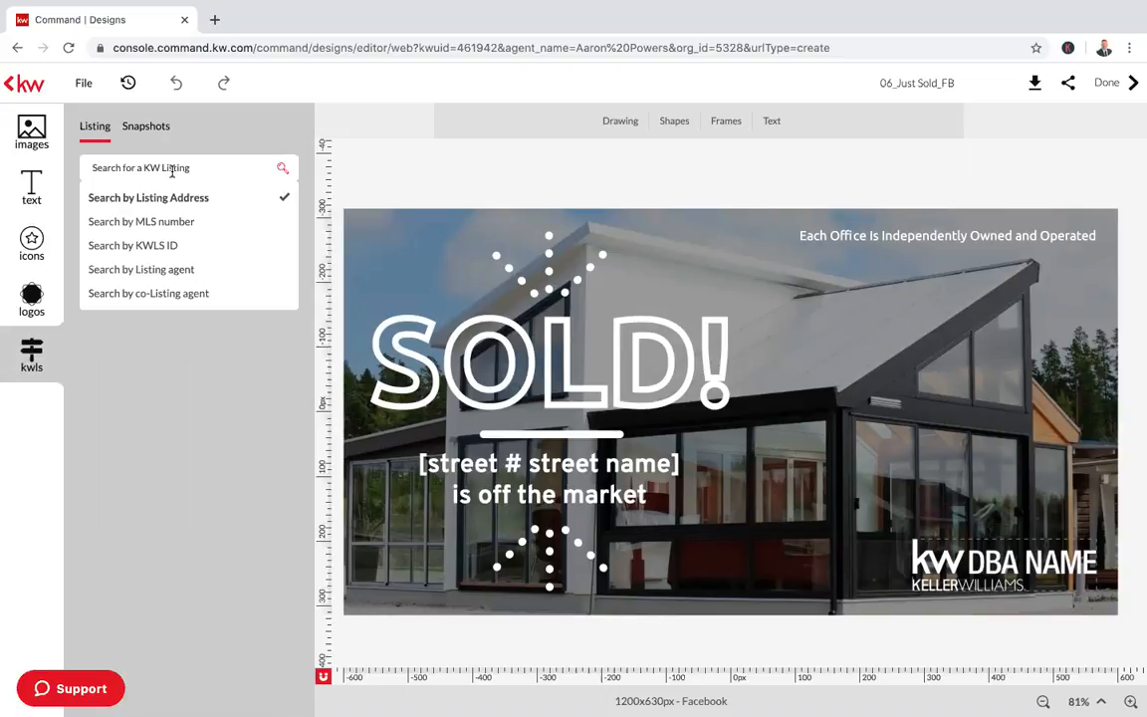
{"action": "type", "text": "104"}
{"action": "key", "text": "Fn"}
{"action": "key", "text": "Fn"}
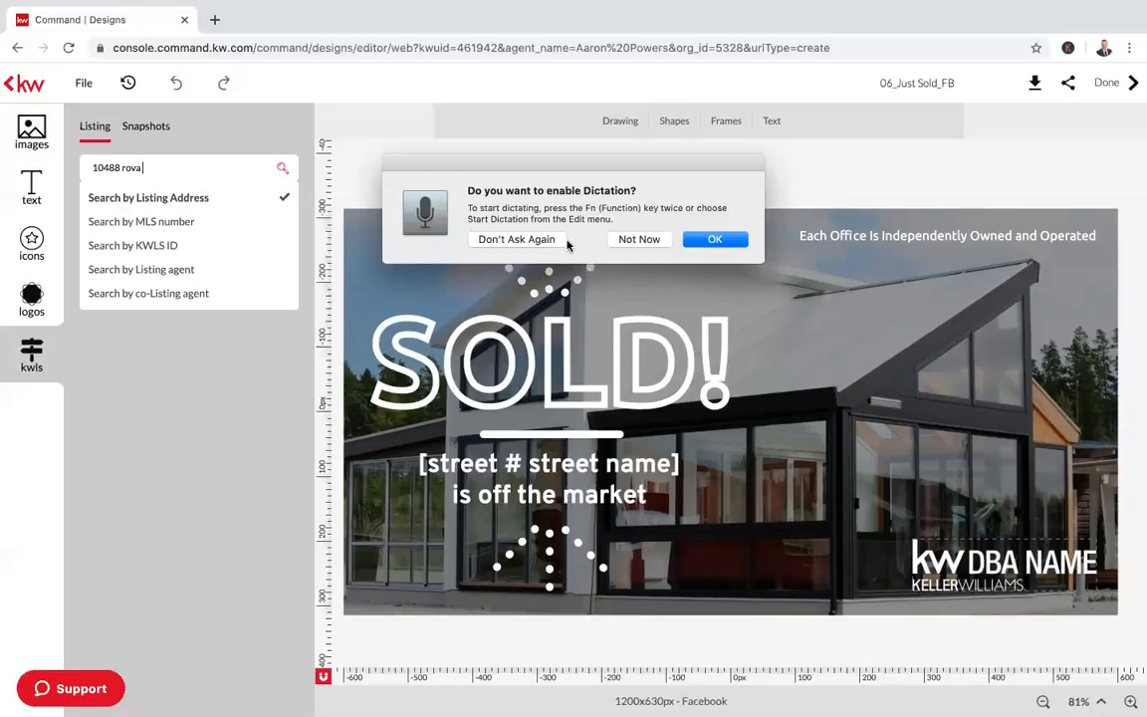
{"action": "left_click", "coordinate": [638, 239]}
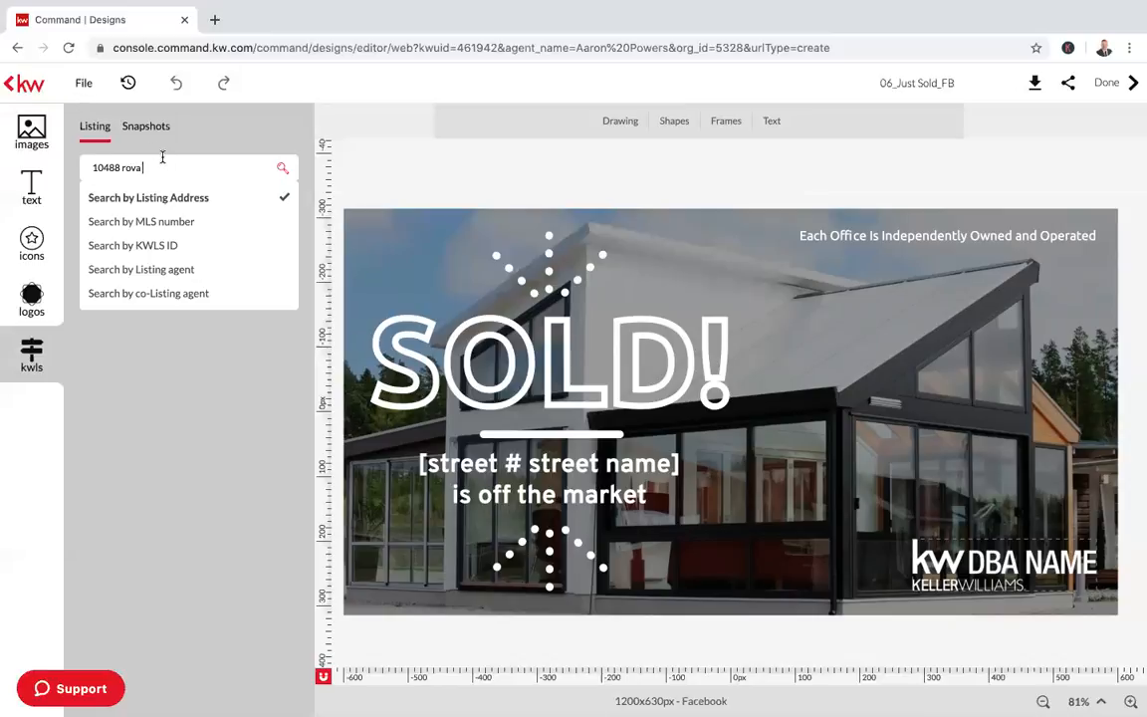
{"action": "key", "text": "super+a"}
{"action": "type", "text": "67"}
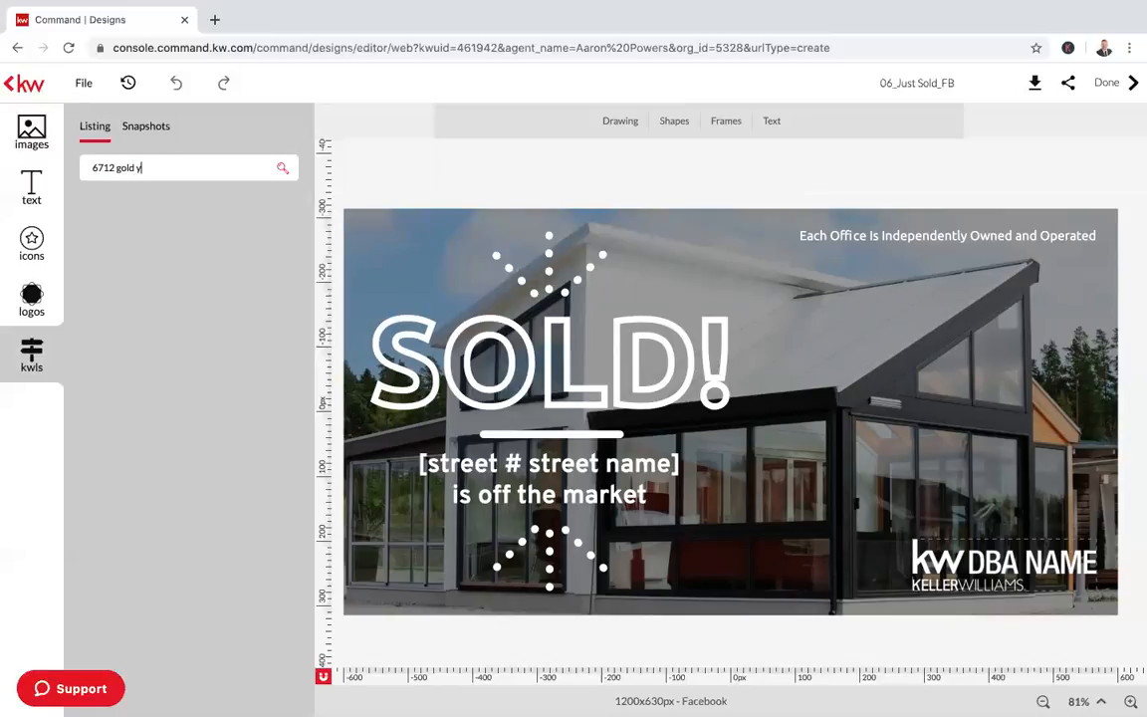
{"action": "key", "text": "Return"}
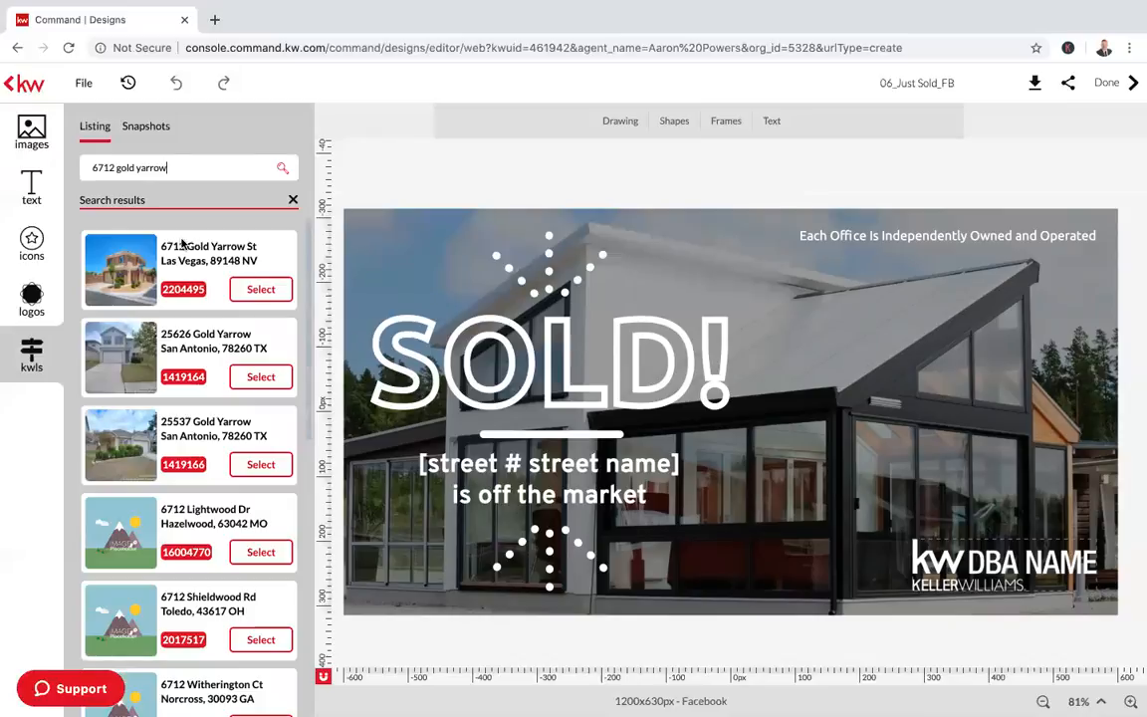
{"action": "left_click", "coordinate": [261, 290]}
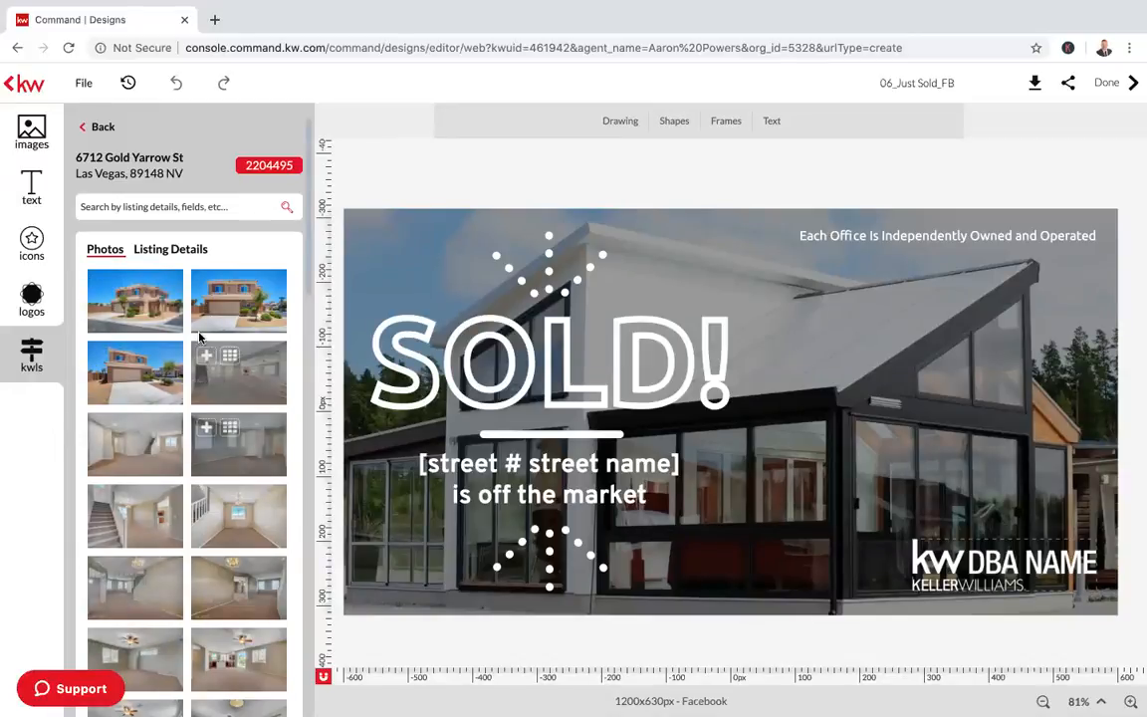
{"action": "left_click", "coordinate": [128, 283]}
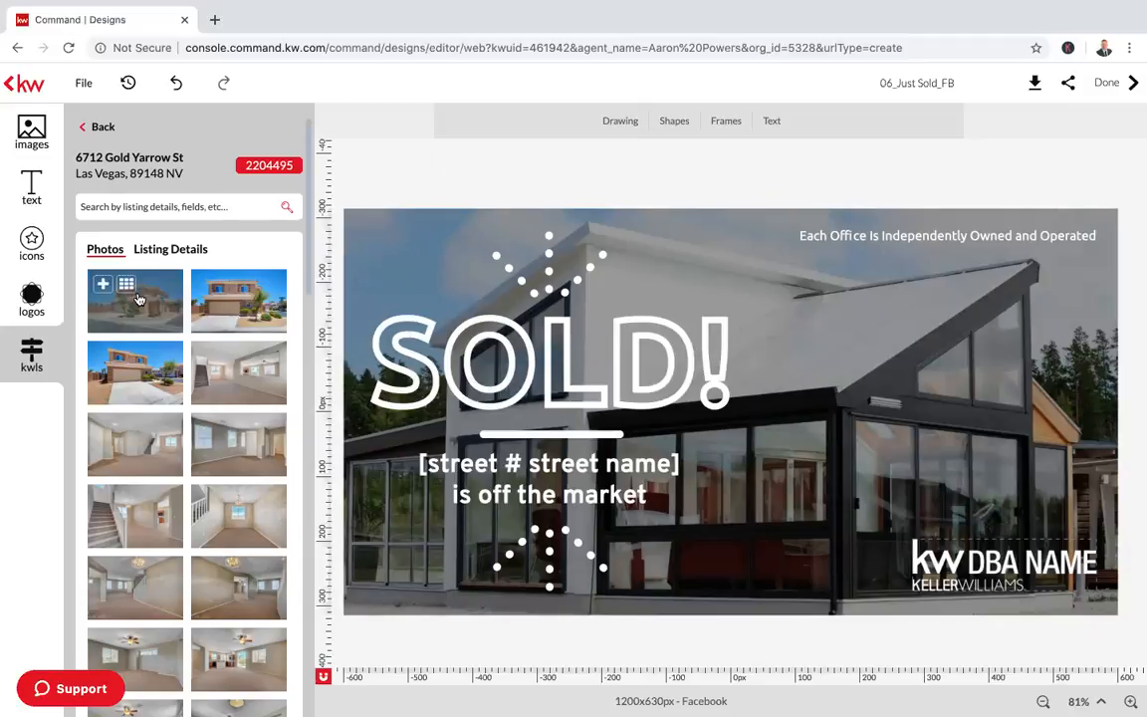
{"action": "left_click", "coordinate": [128, 284]}
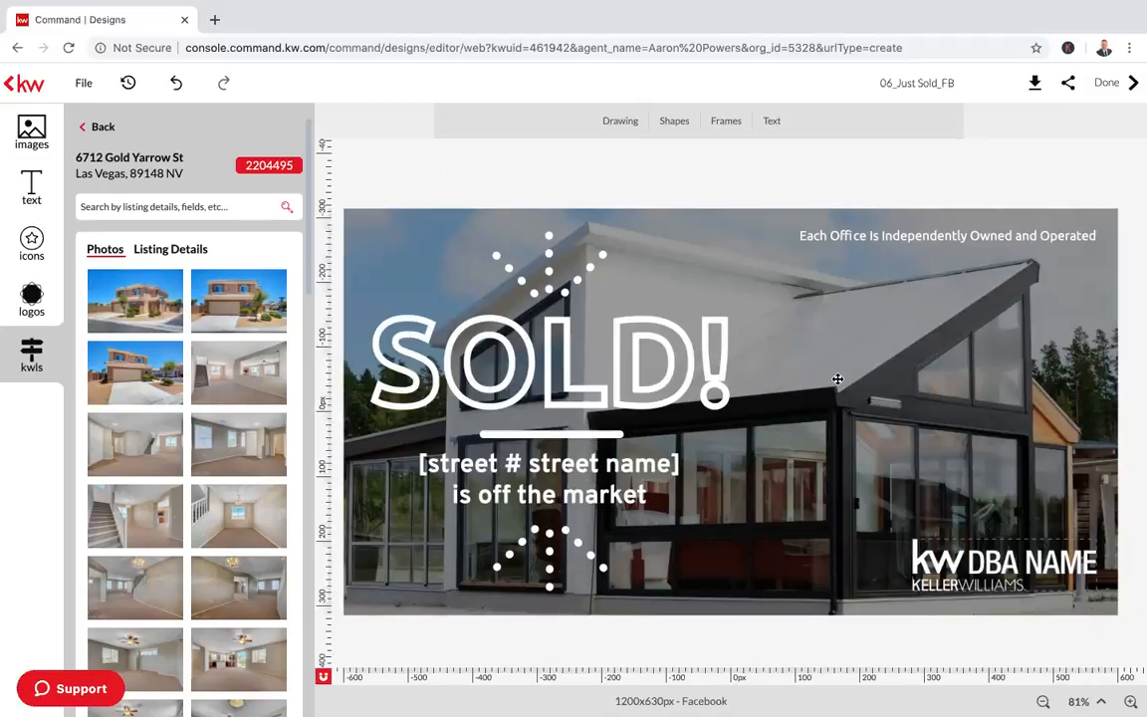
{"action": "left_click", "coordinate": [868, 361]}
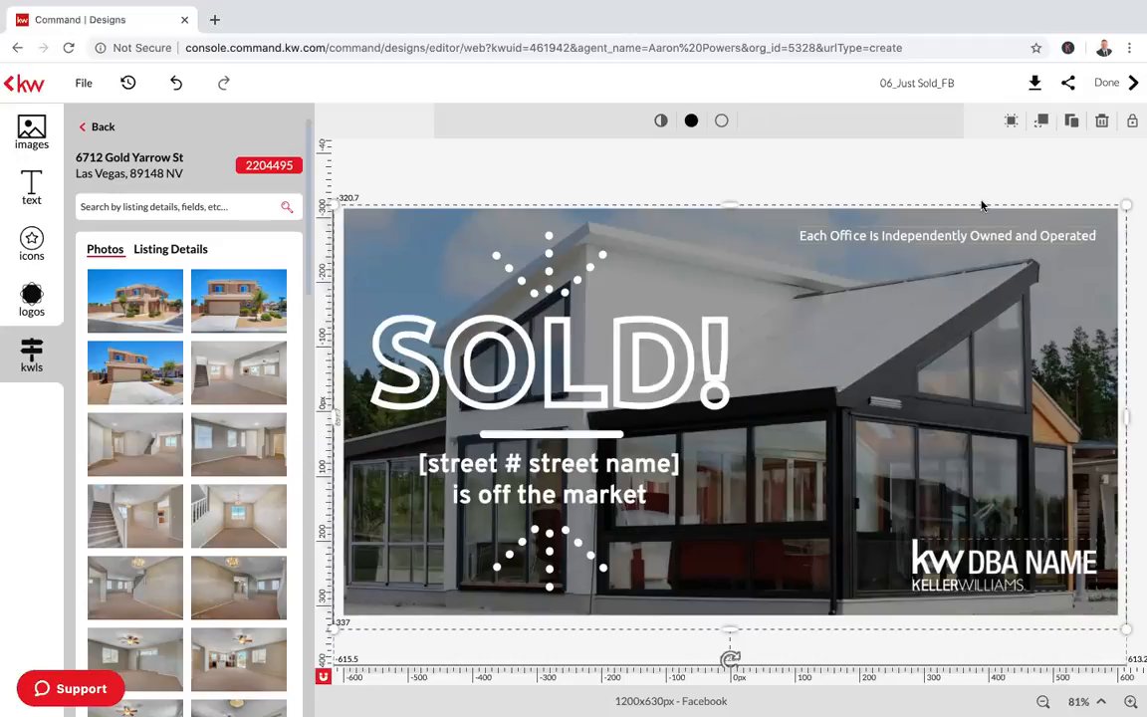
{"action": "mouse_move", "coordinate": [167, 284]}
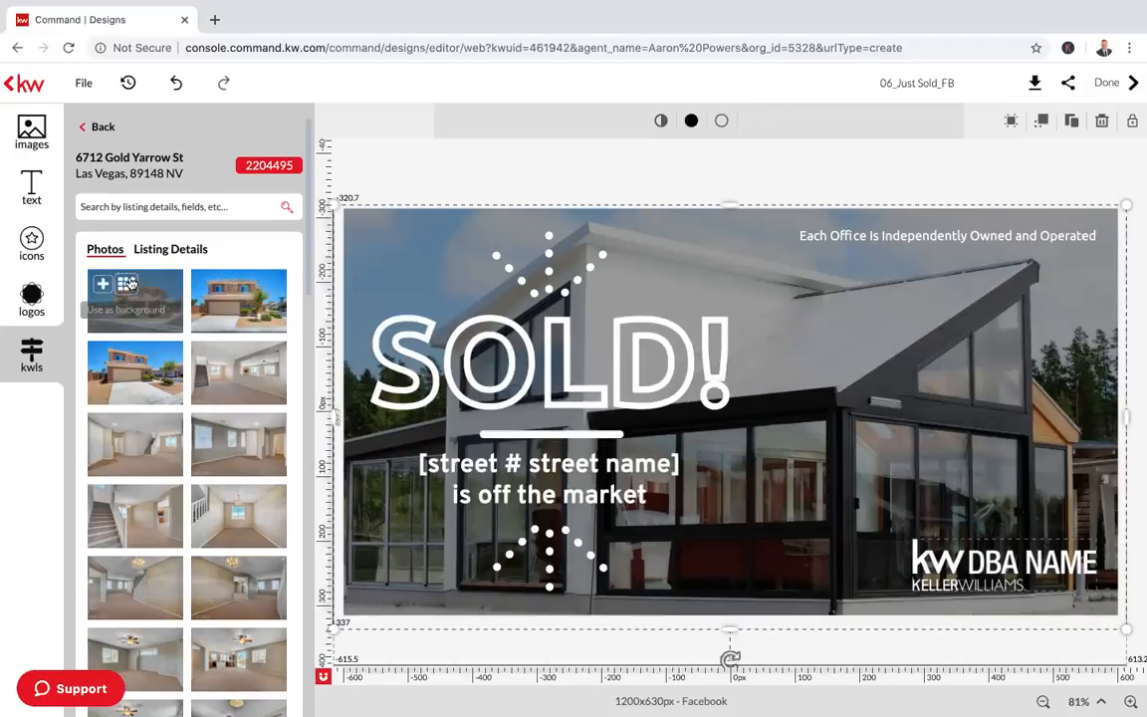
{"action": "left_click", "coordinate": [127, 285]}
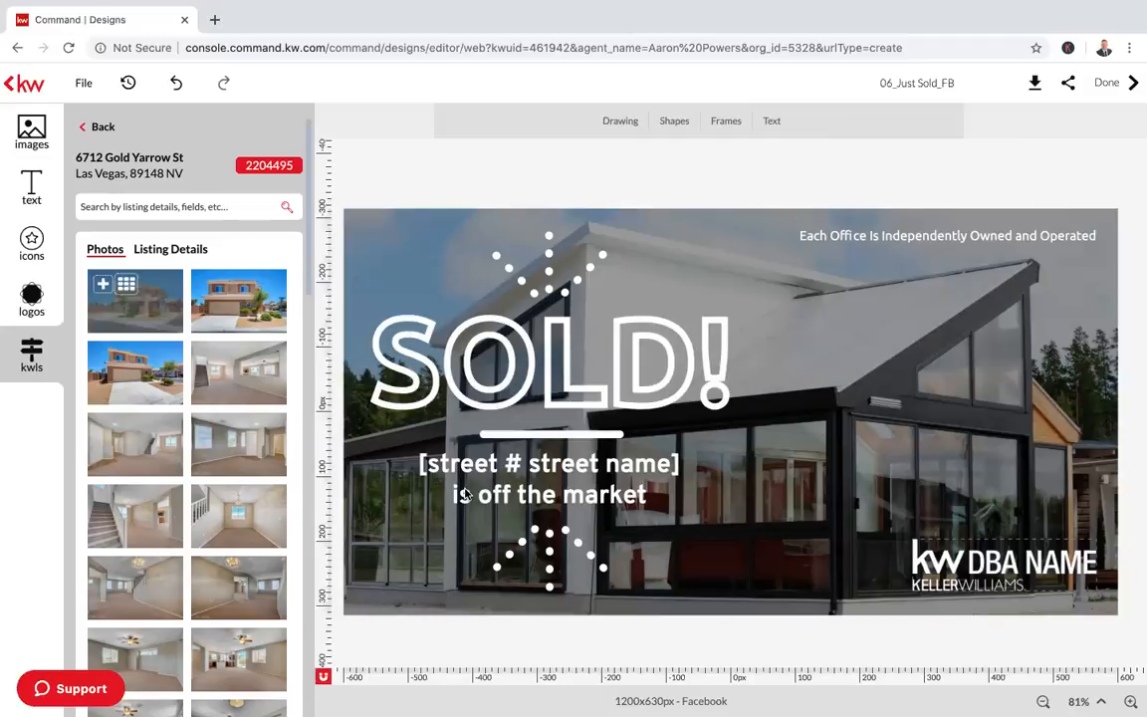
{"action": "left_click", "coordinate": [769, 569]}
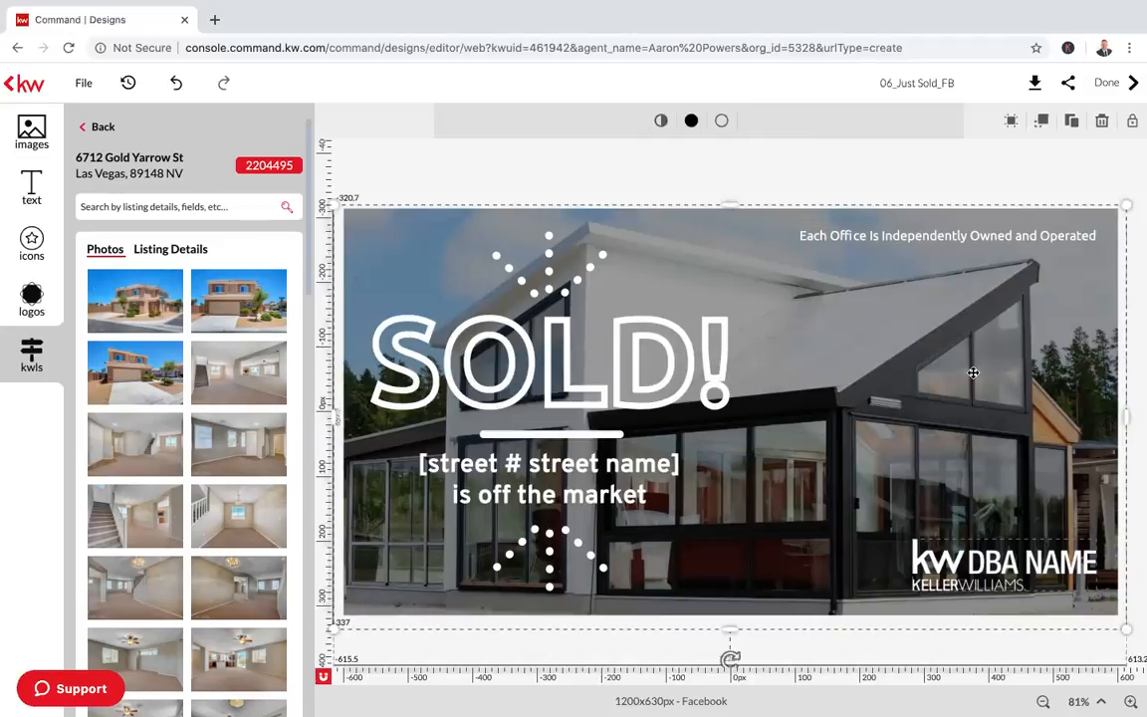
{"action": "mouse_move", "coordinate": [906, 377]}
{"action": "left_mouse_down"}
{"action": "mouse_move", "coordinate": [949, 378]}
{"action": "mouse_move", "coordinate": [904, 376]}
{"action": "mouse_move", "coordinate": [927, 374]}
{"action": "left_mouse_up"}
{"action": "left_click", "coordinate": [343, 345]}
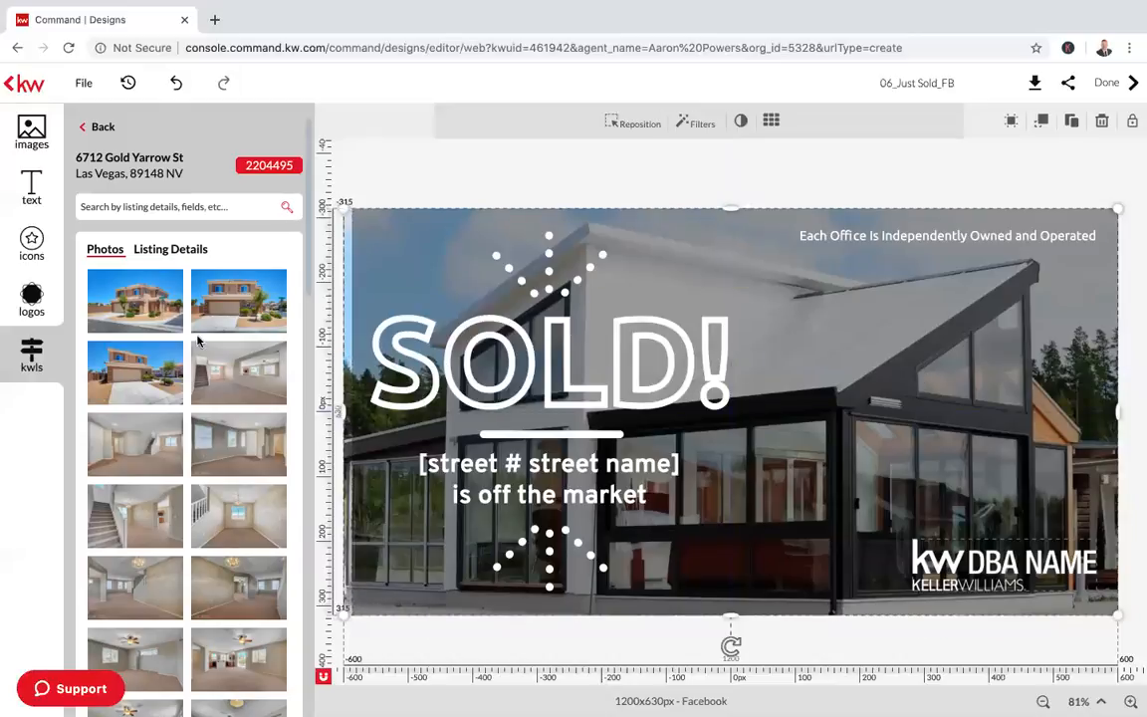
{"action": "left_click", "coordinate": [127, 286]}
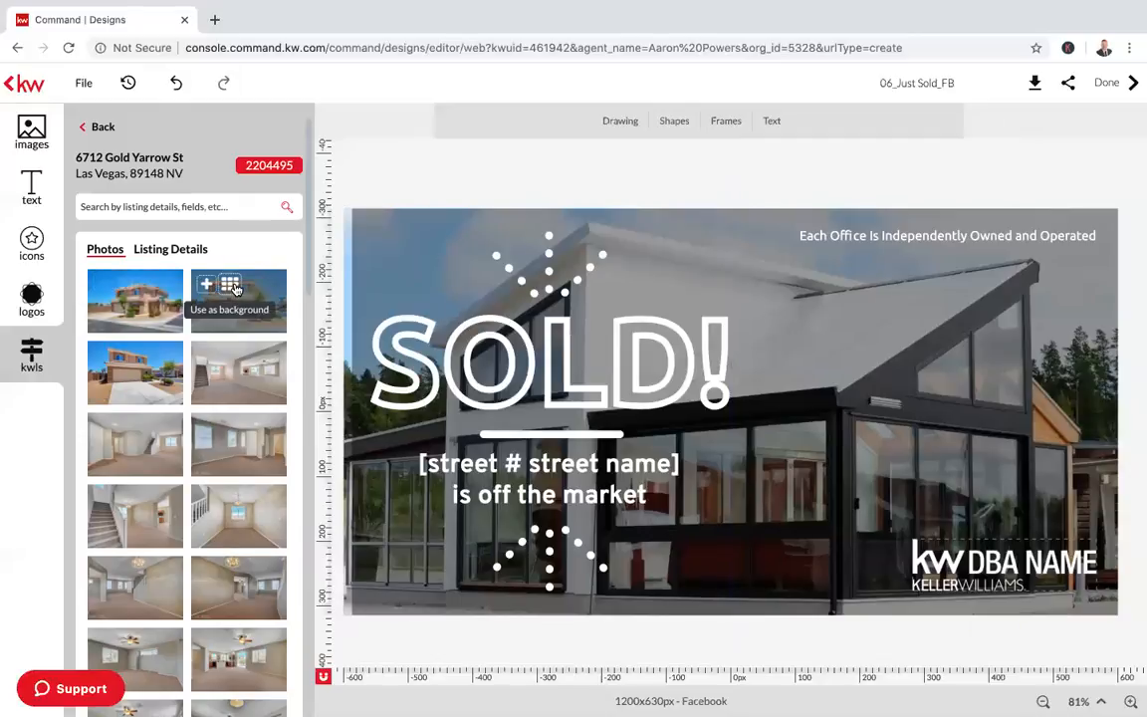
{"action": "left_click", "coordinate": [230, 286]}
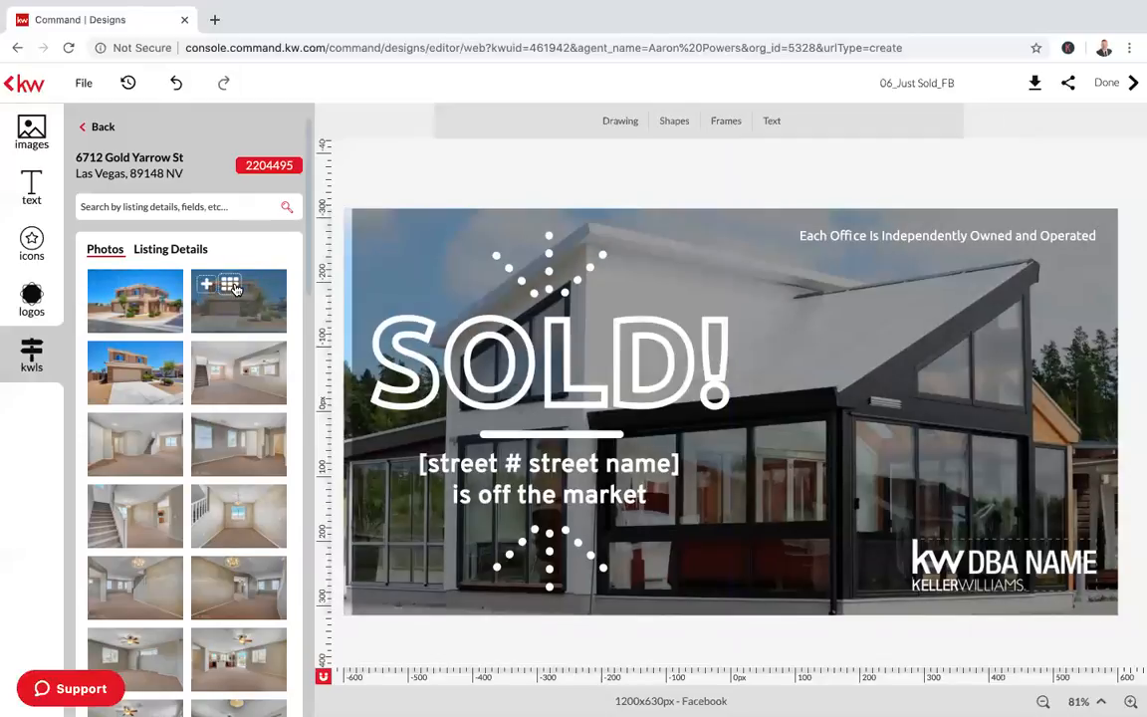
{"action": "left_click", "coordinate": [793, 343]}
{"action": "left_click_drag", "start_coordinate": [792, 342], "coordinate": [786, 342]}
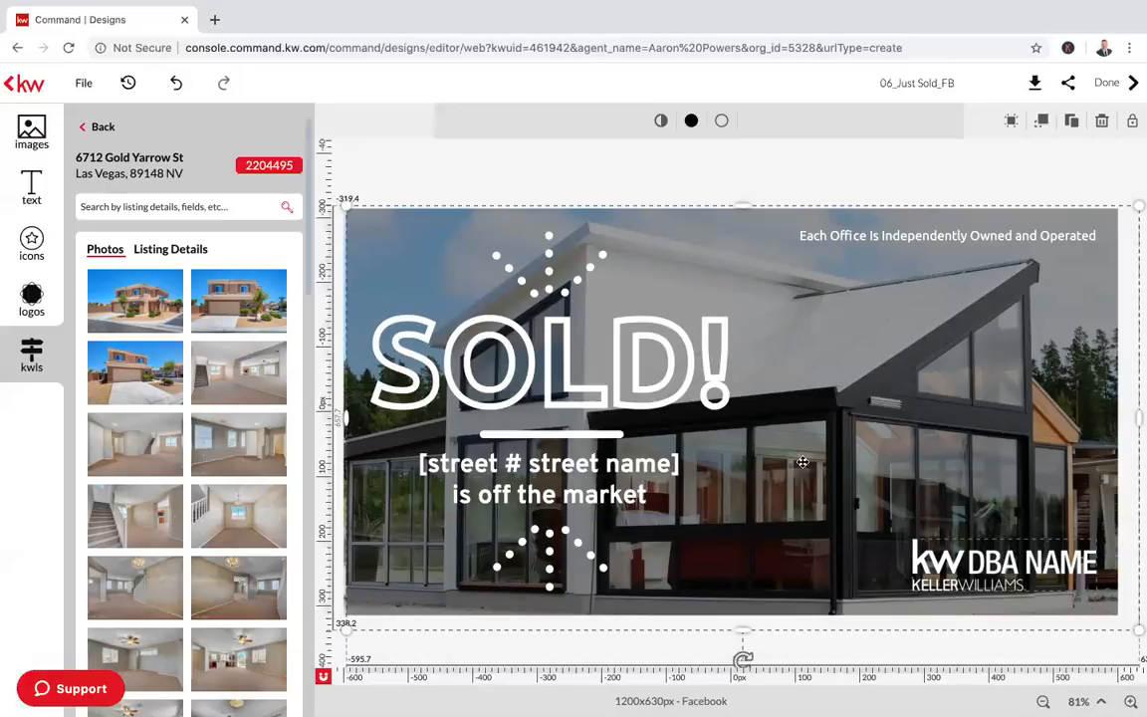
{"action": "left_click", "coordinate": [134, 299]}
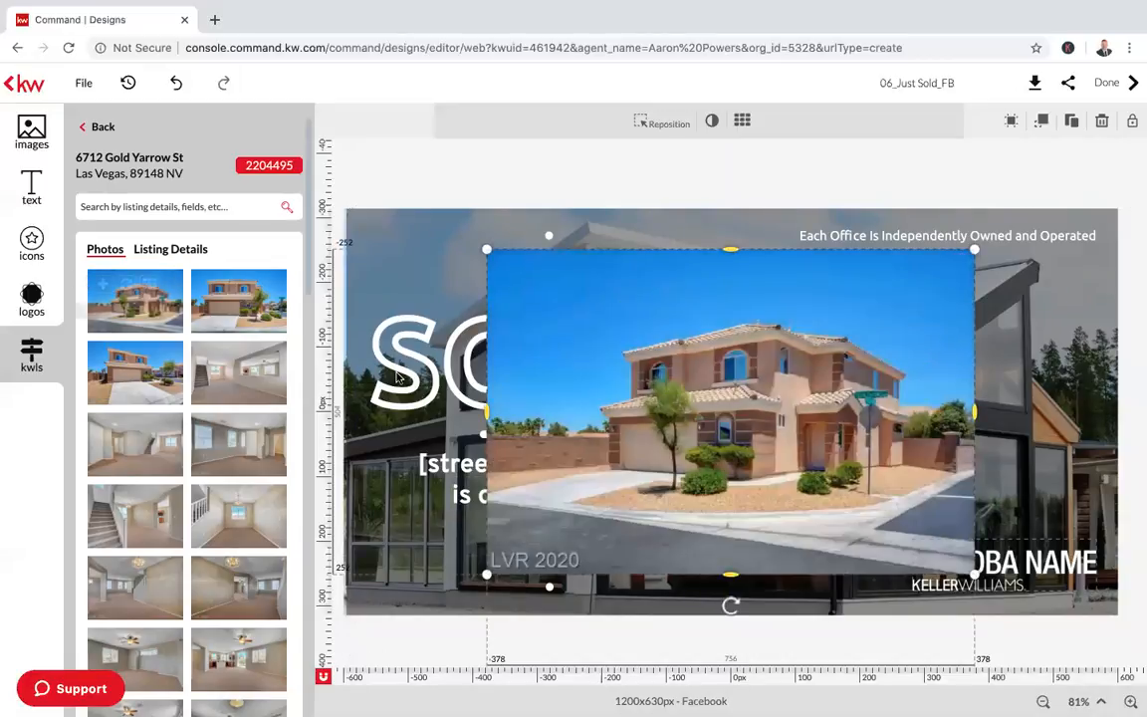
{"action": "key", "text": "Delete"}
{"action": "left_click", "coordinate": [702, 442]}
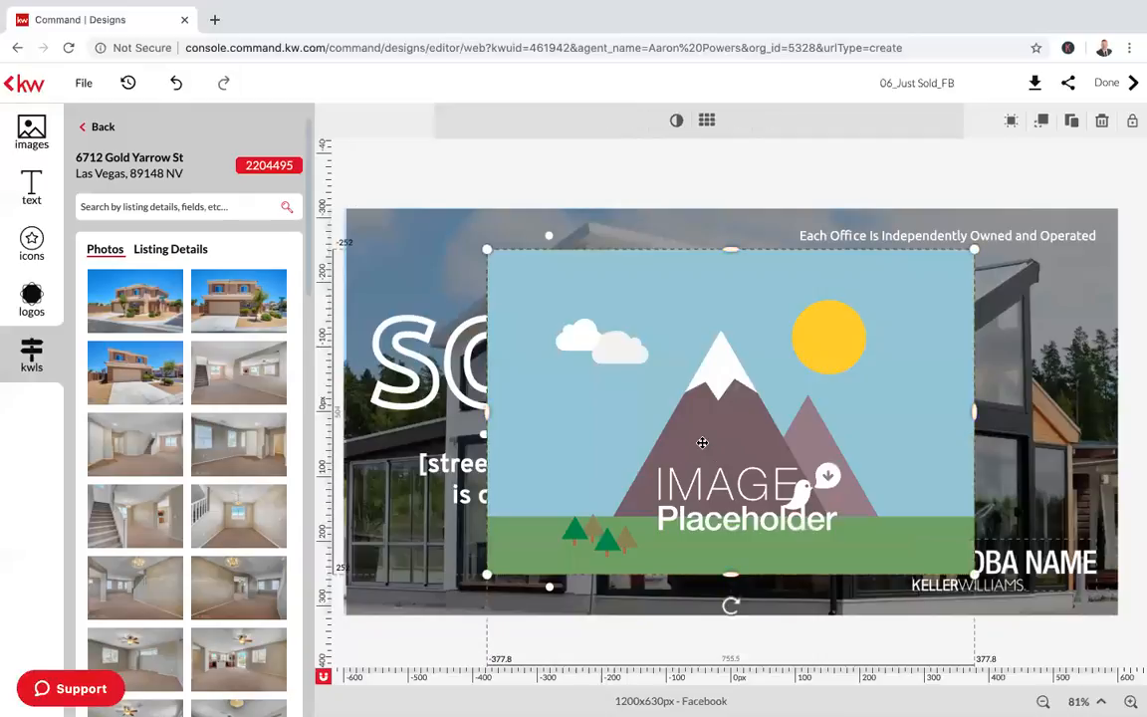
{"action": "key", "text": "Delete"}
{"action": "left_click", "coordinate": [408, 253]}
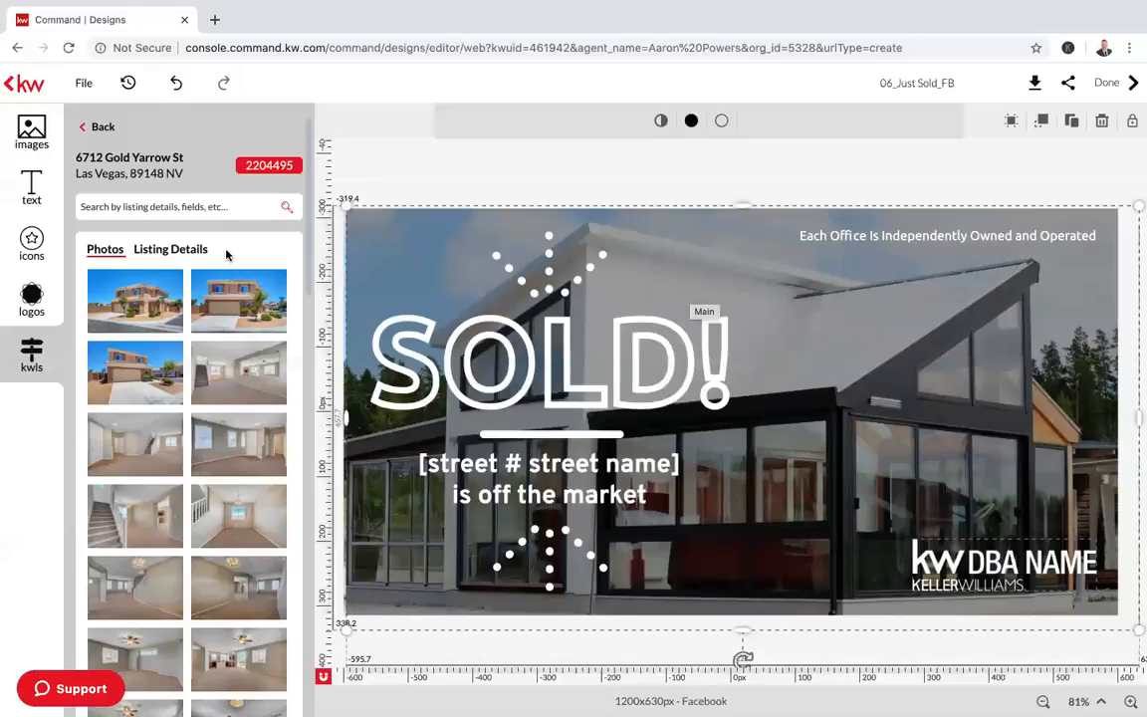
{"action": "mouse_move", "coordinate": [119, 288]}
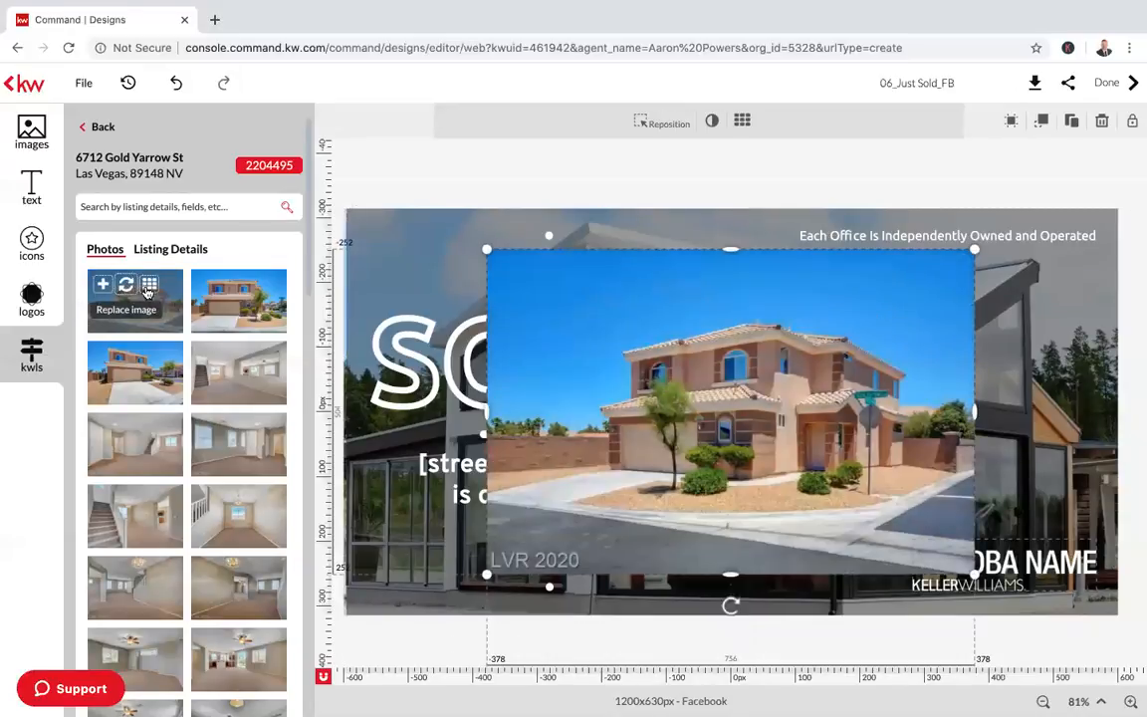
{"action": "key", "text": "Delete"}
{"action": "left_click", "coordinate": [780, 447]}
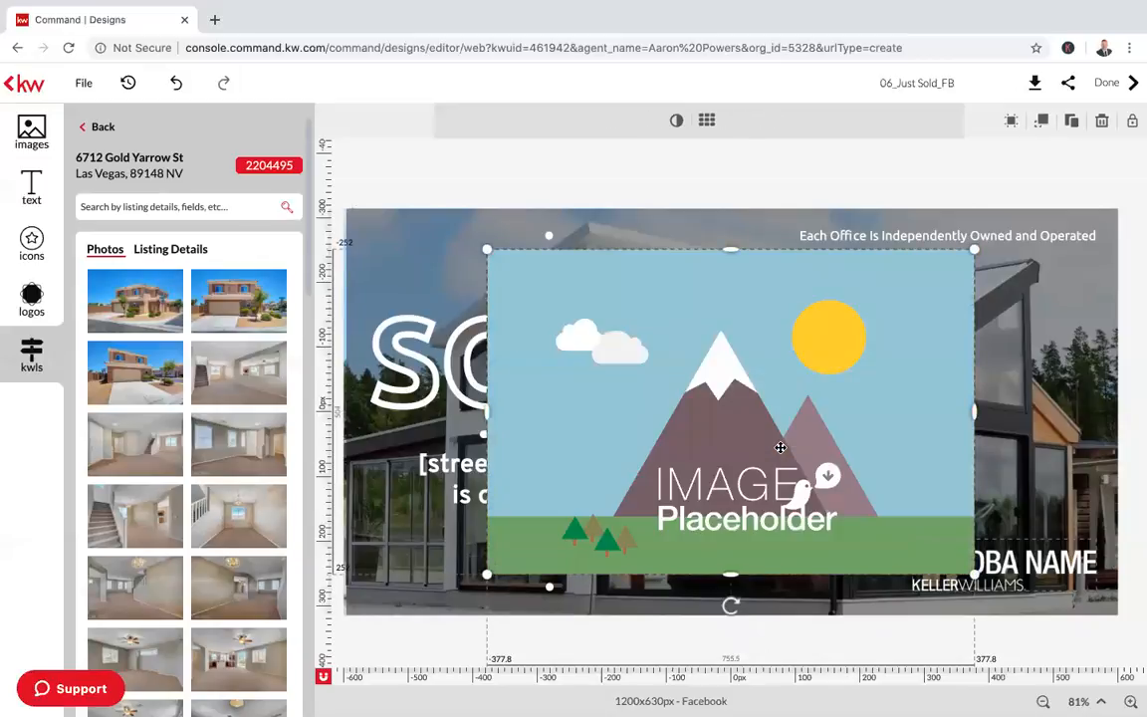
{"action": "key", "text": "Delete"}
{"action": "left_click", "coordinate": [791, 440]}
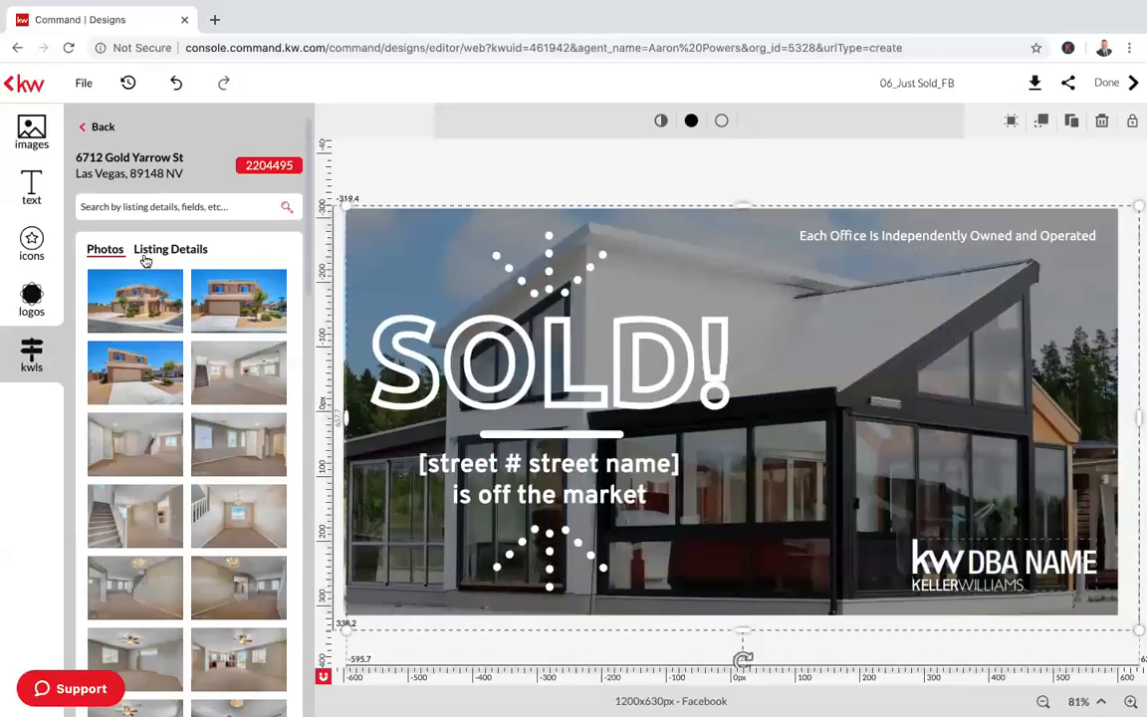
{"action": "mouse_move", "coordinate": [146, 299]}
{"action": "left_click_drag", "start_coordinate": [147, 299], "coordinate": [667, 313]}
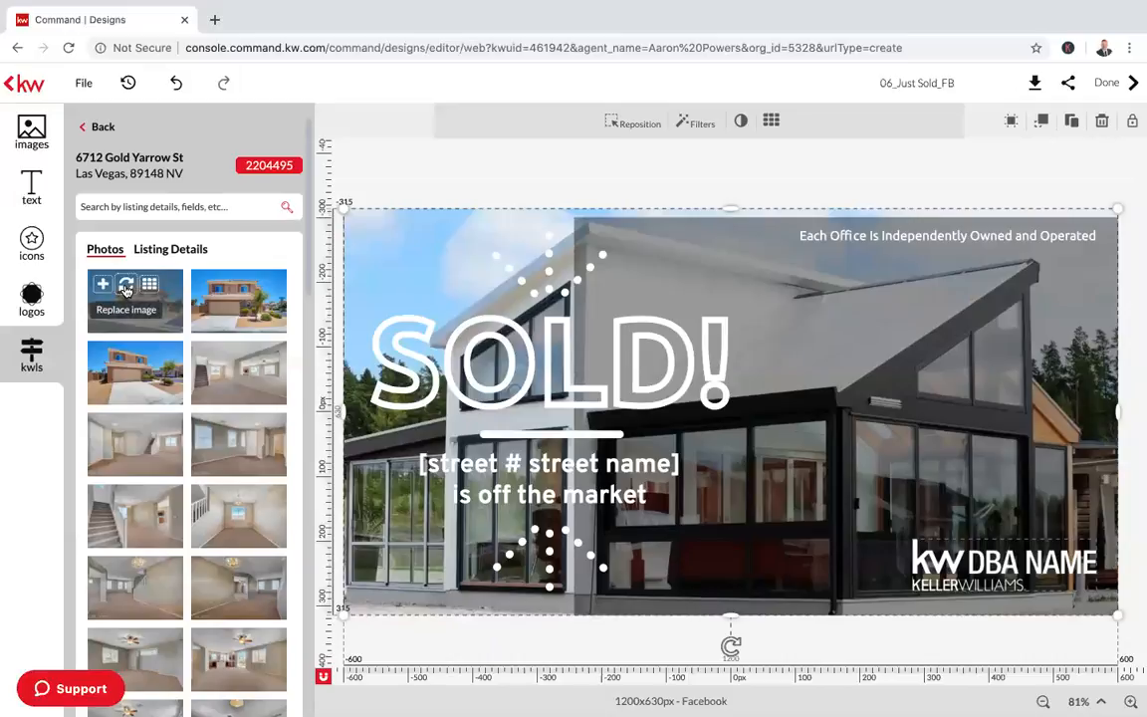
Replace the background with the first listing photo and delete the dark overlay
{"action": "left_click", "coordinate": [125, 289]}
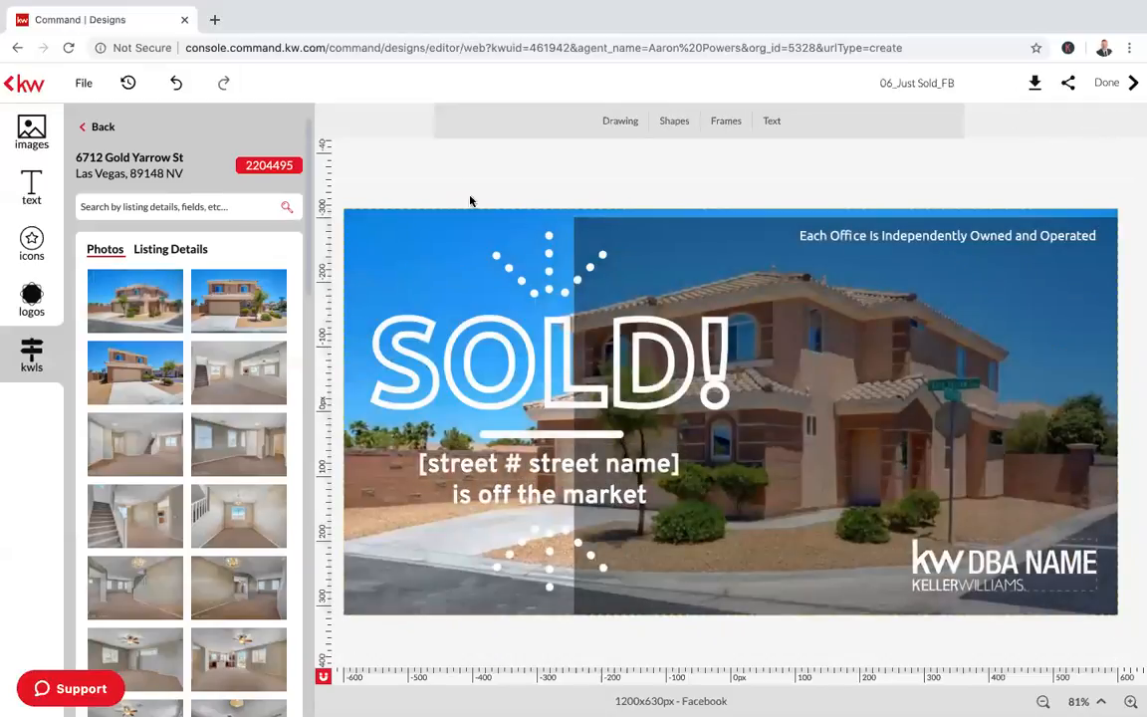
{"action": "left_click_drag", "start_coordinate": [737, 316], "coordinate": [718, 303]}
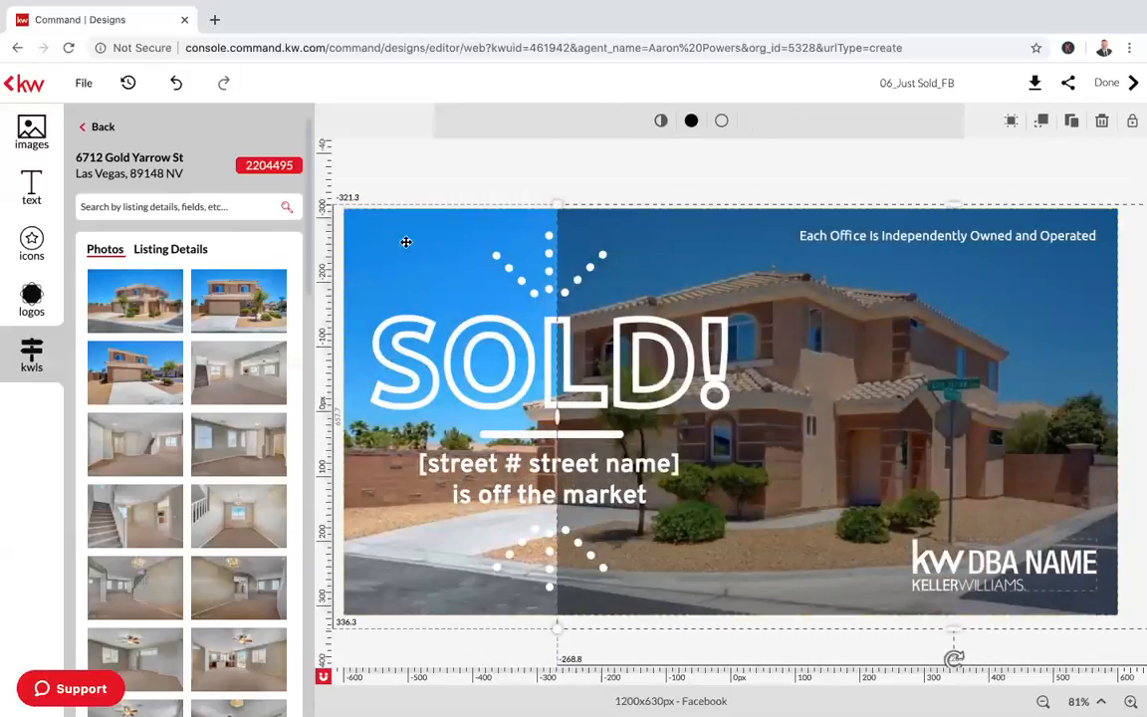
{"action": "left_click", "coordinate": [431, 256]}
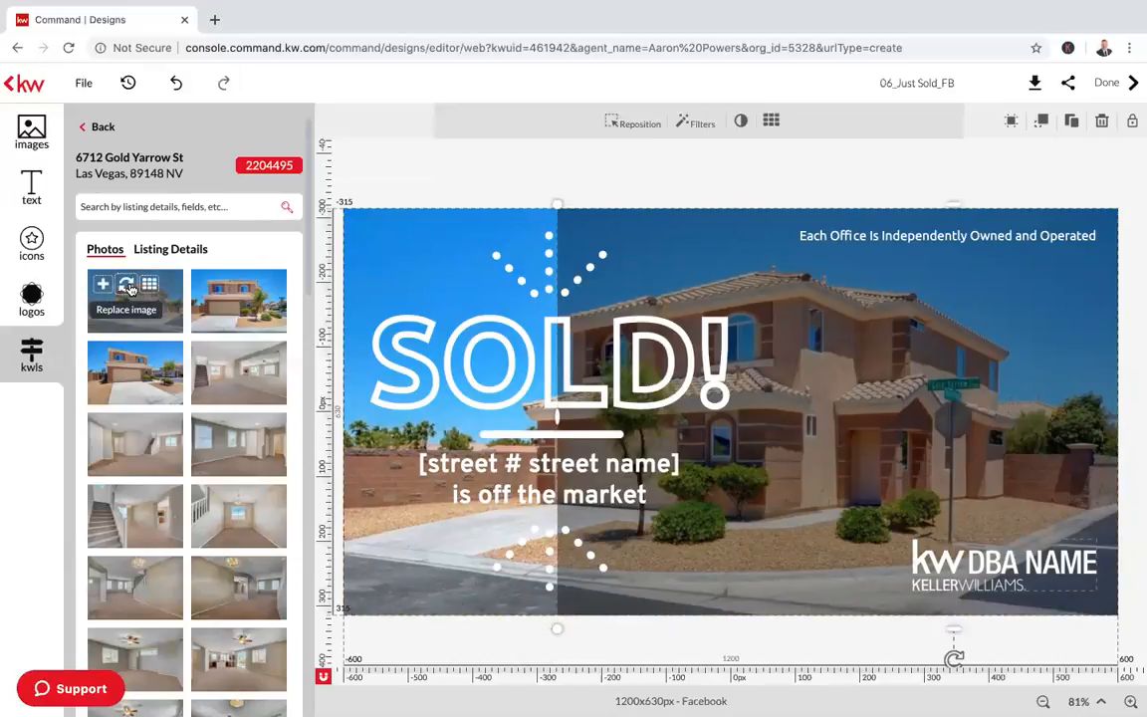
{"action": "left_click", "coordinate": [129, 287]}
{"action": "left_click_drag", "start_coordinate": [771, 312], "coordinate": [819, 344]}
{"action": "key", "text": "Delete"}
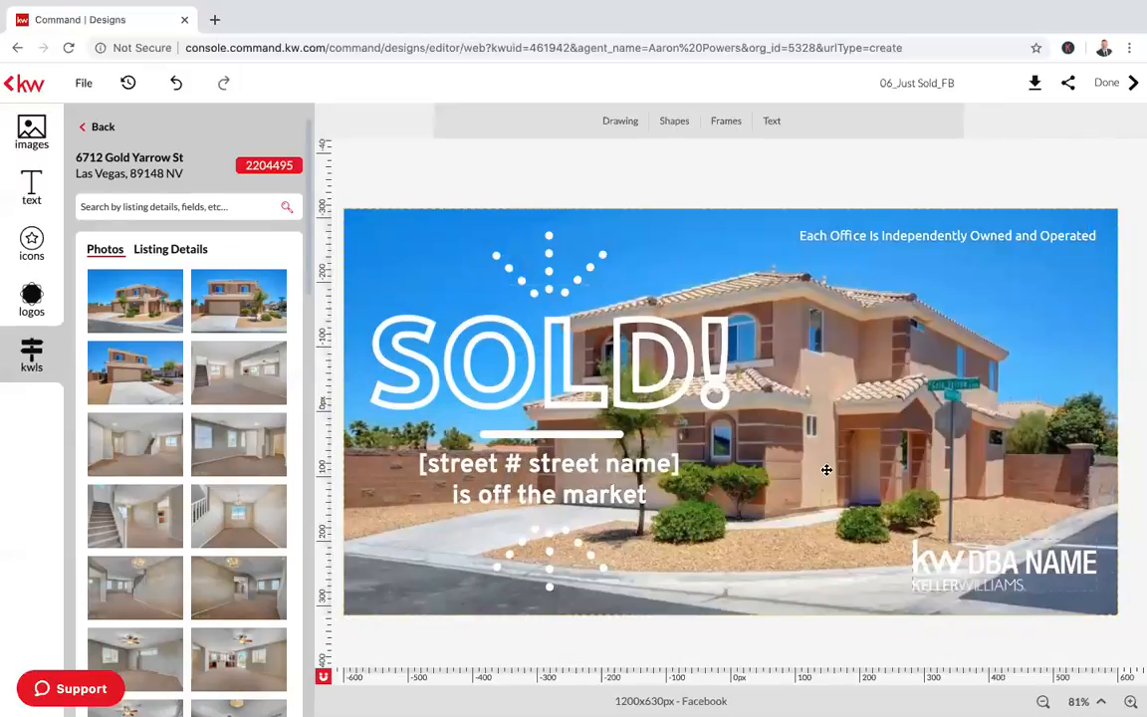
Delete the KW DBA NAME logo from the SOLD! design
{"action": "left_click", "coordinate": [581, 473]}
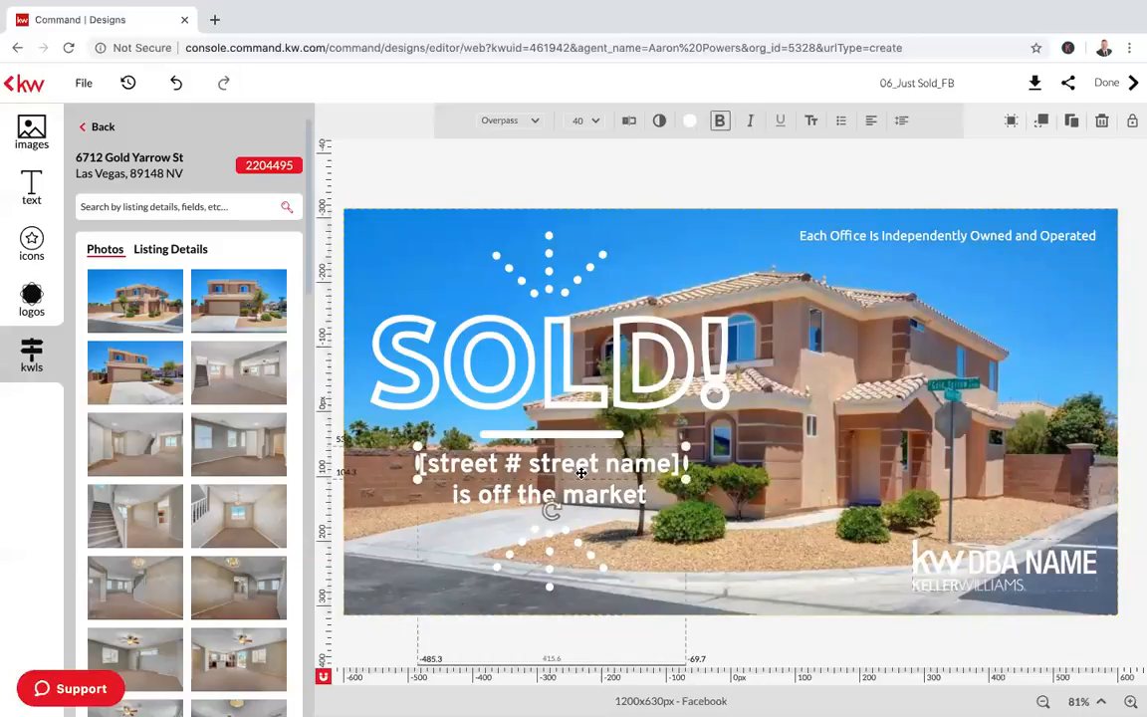
{"action": "left_click", "coordinate": [581, 502]}
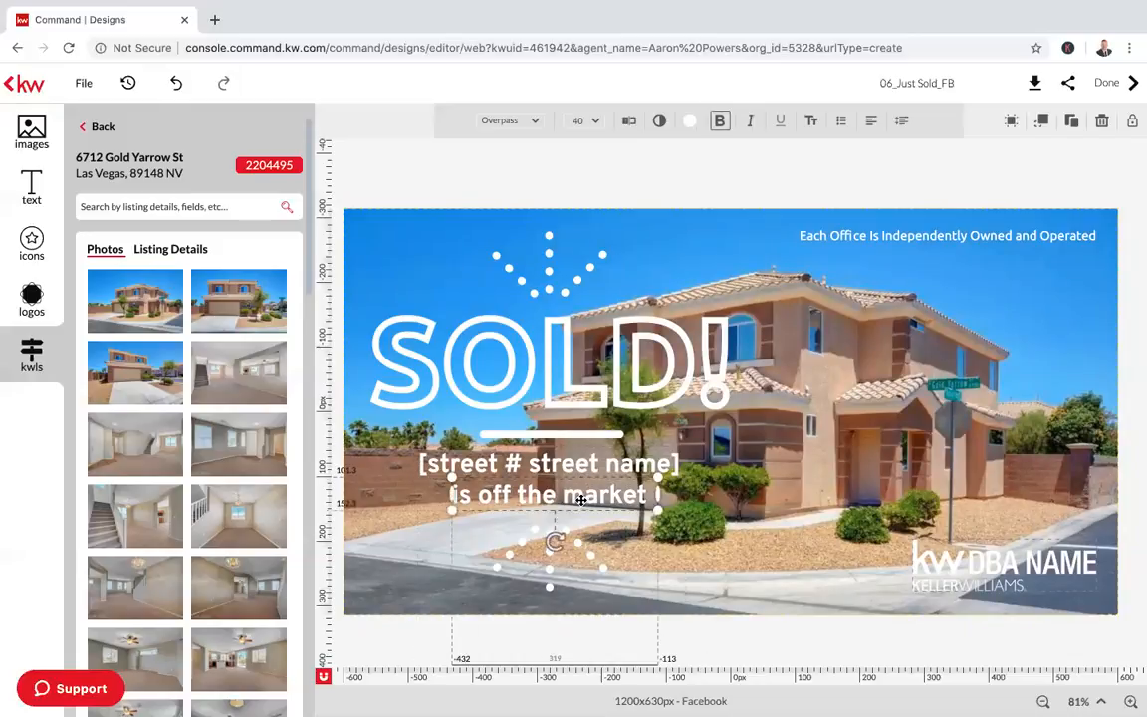
{"action": "left_click", "coordinate": [643, 361]}
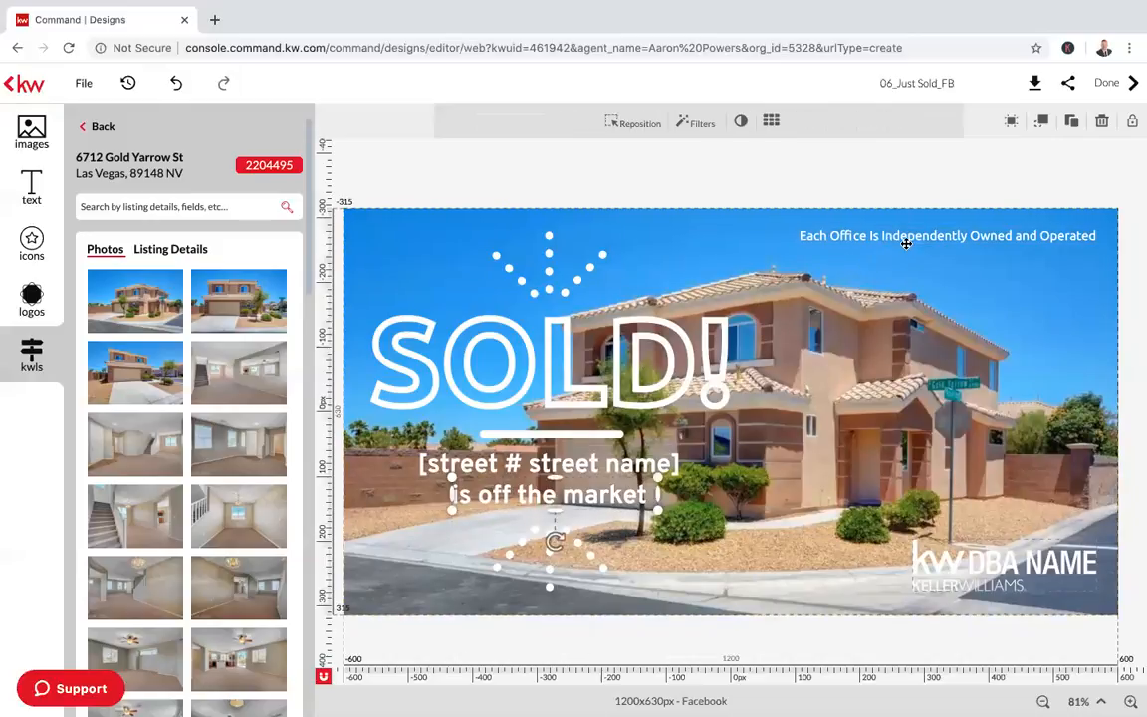
{"action": "left_click", "coordinate": [992, 573]}
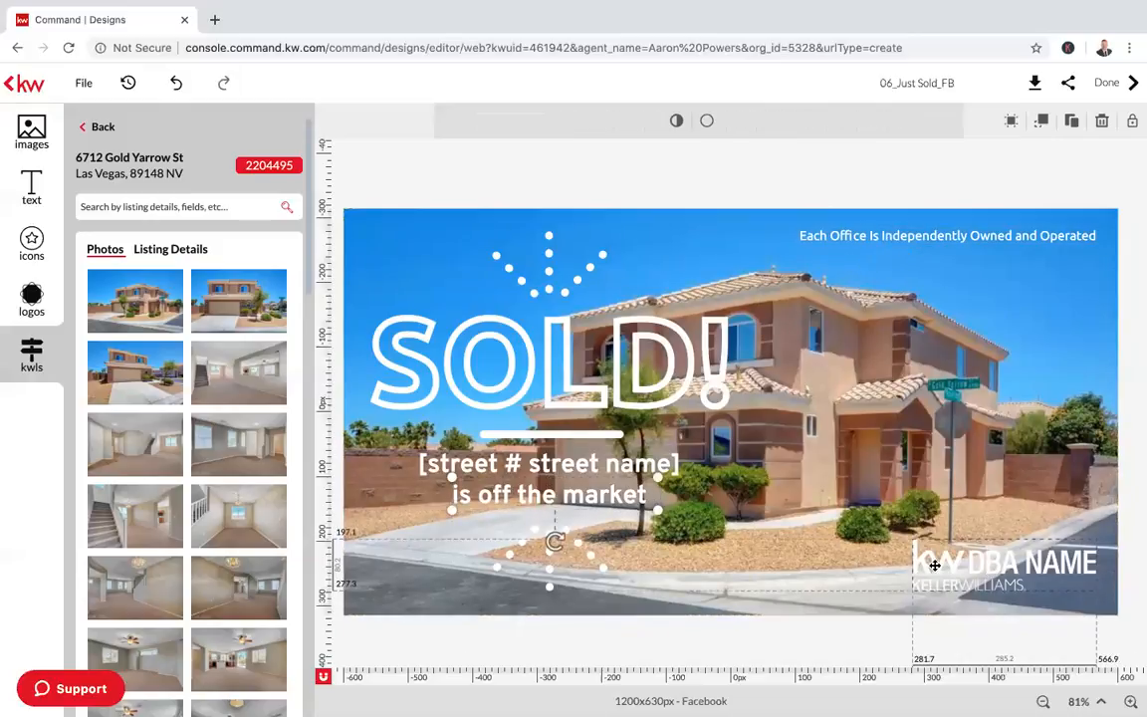
{"action": "left_click", "coordinate": [991, 565]}
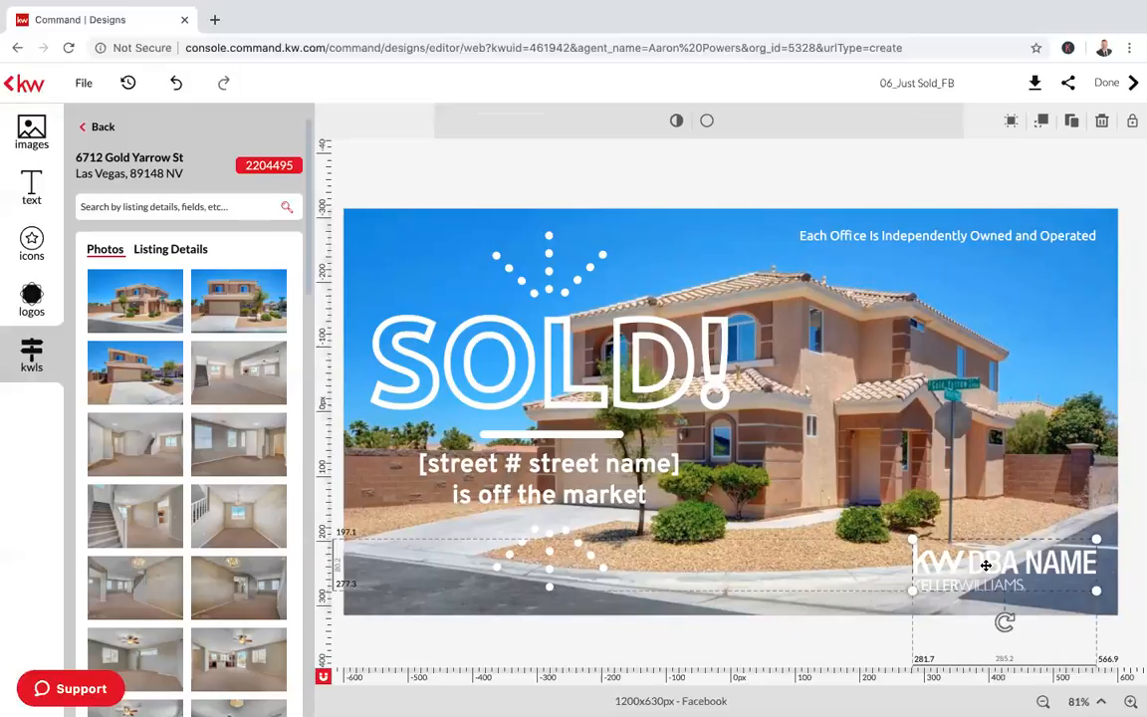
{"action": "key", "text": "Delete"}
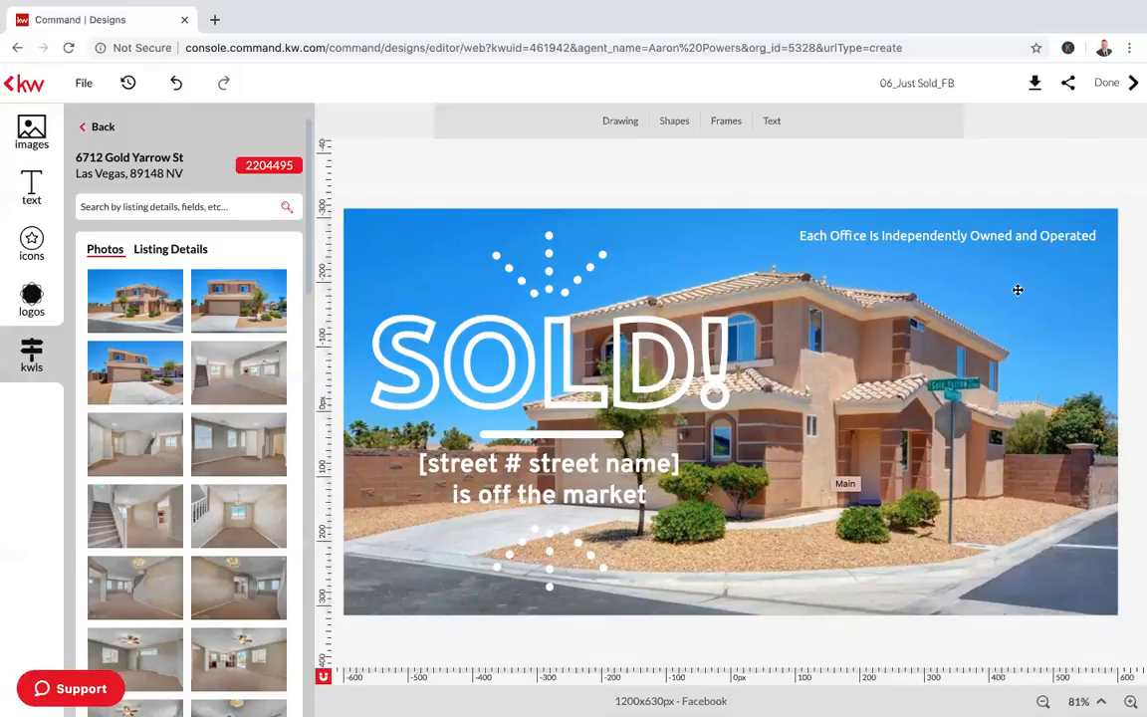
{"action": "left_click", "coordinate": [1036, 385]}
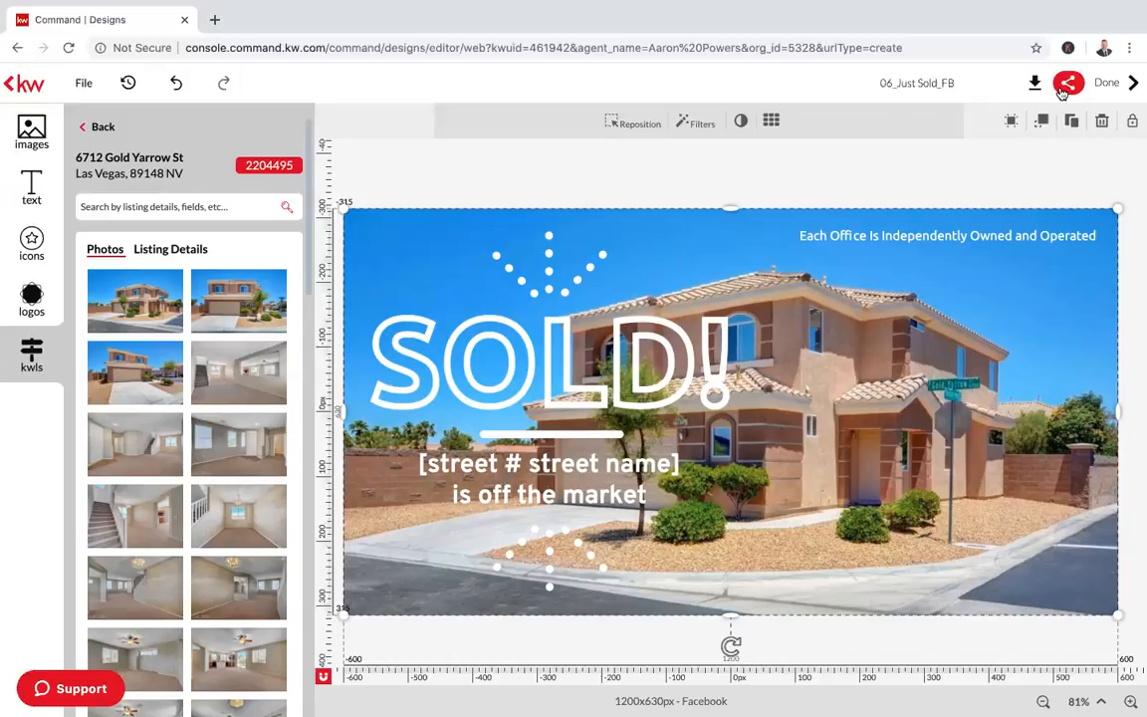
Download the SOLD! design as a PNG image file
{"action": "left_click", "coordinate": [1013, 85]}
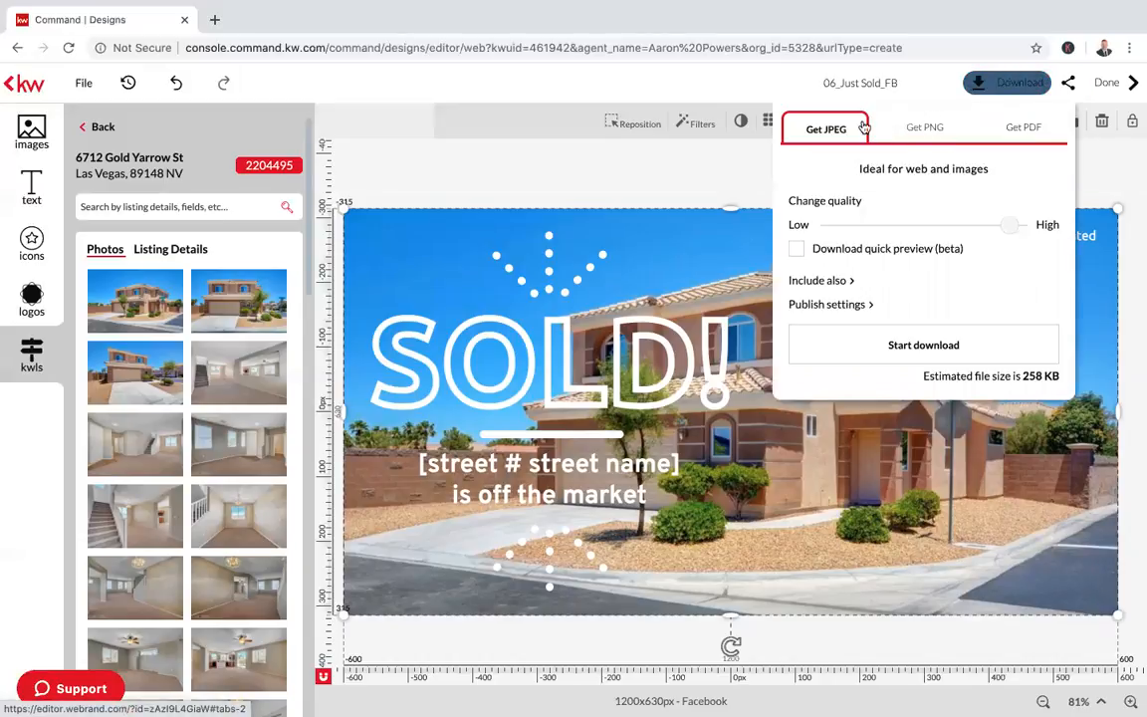
{"action": "left_click", "coordinate": [914, 127]}
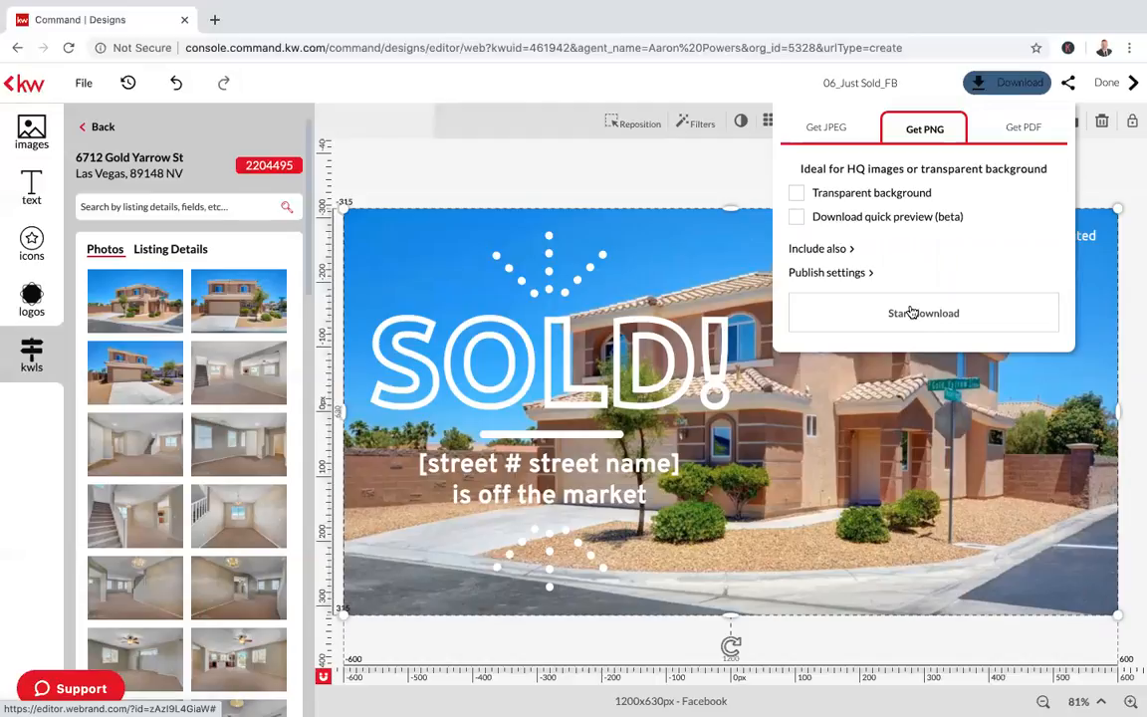
{"action": "left_click", "coordinate": [910, 312]}
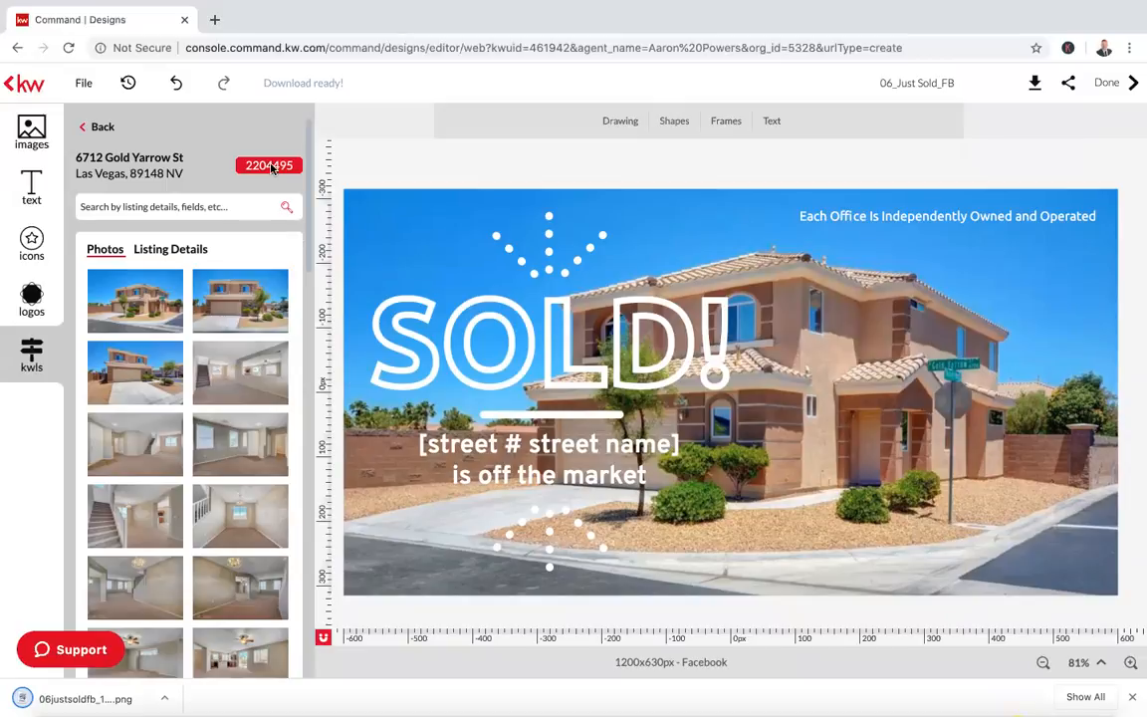
In a new tab, go from the Command dashboard through Campaigns to the Social Posts calendar
{"action": "left_click", "coordinate": [212, 20]}
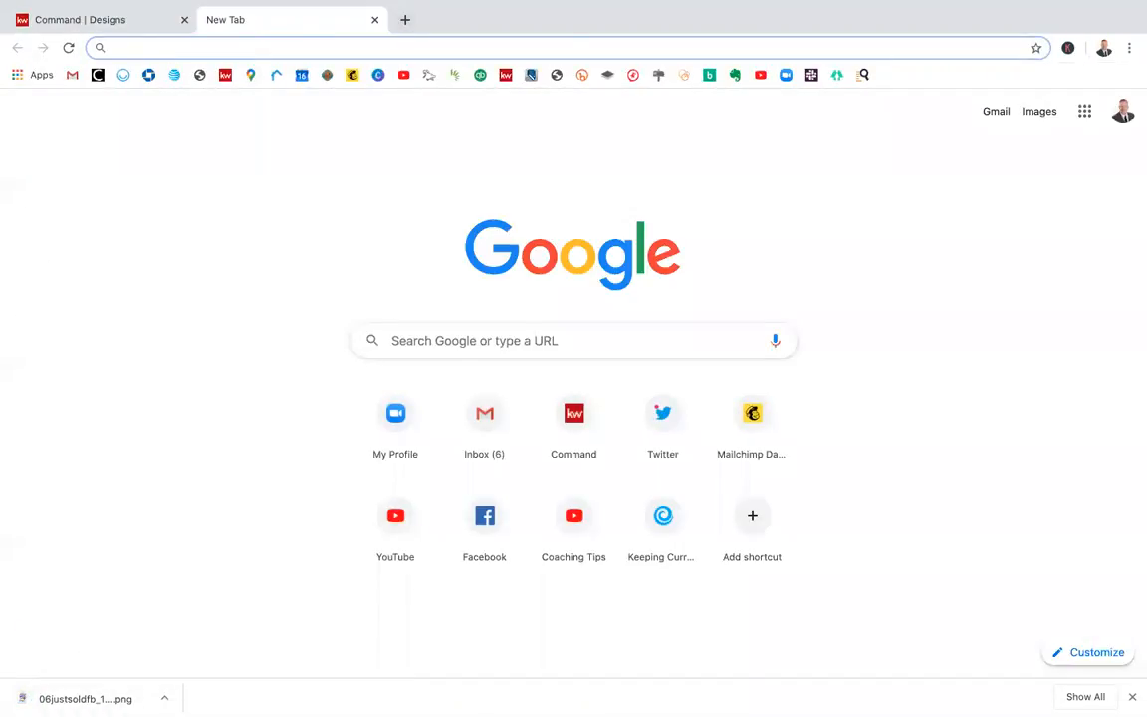
{"action": "left_click", "coordinate": [504, 77]}
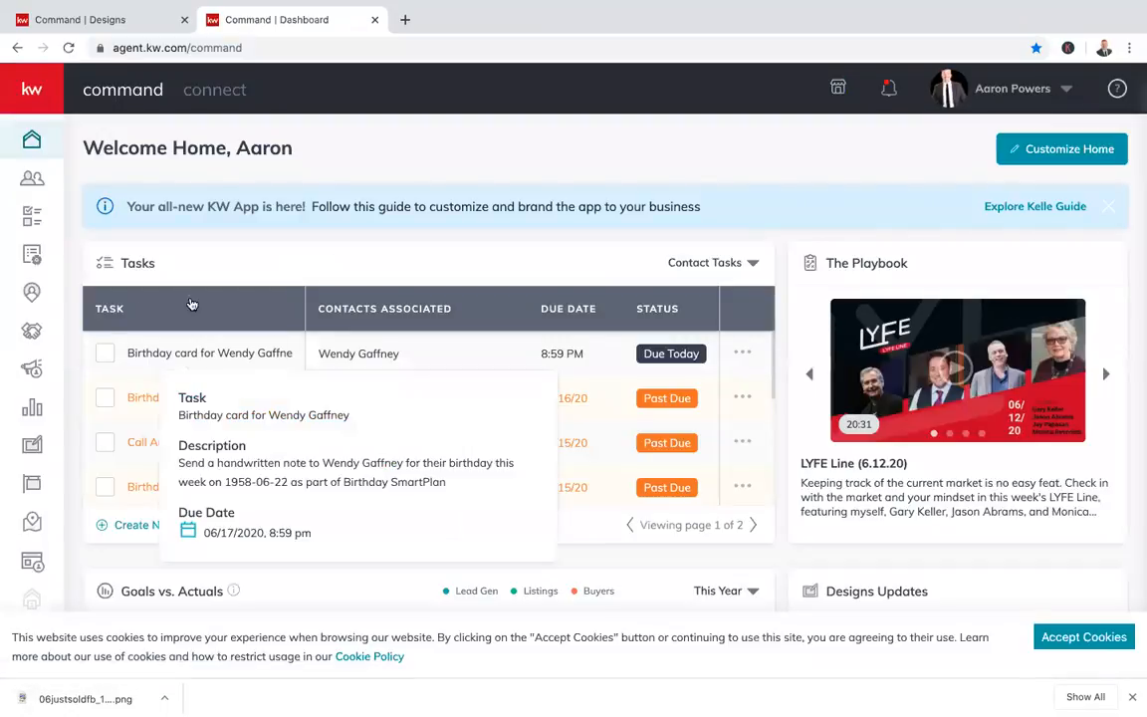
{"action": "left_click", "coordinate": [37, 368]}
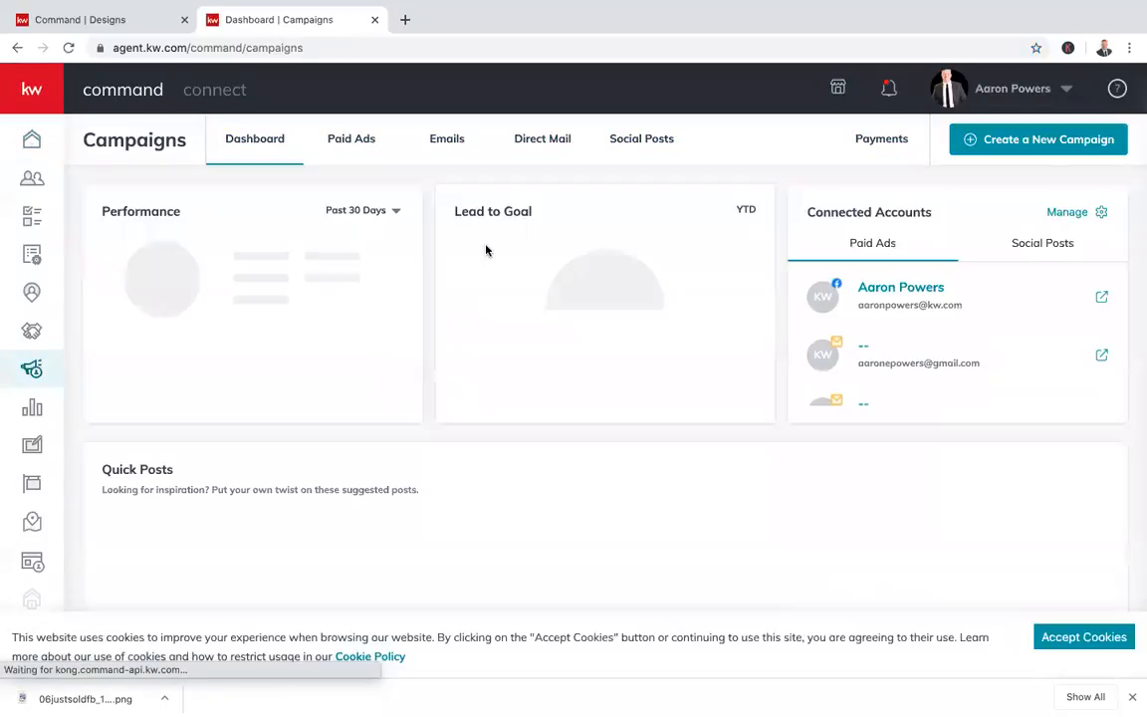
{"action": "scroll", "coordinate": [680, 418], "scroll_direction": "down", "scroll_amount": 1}
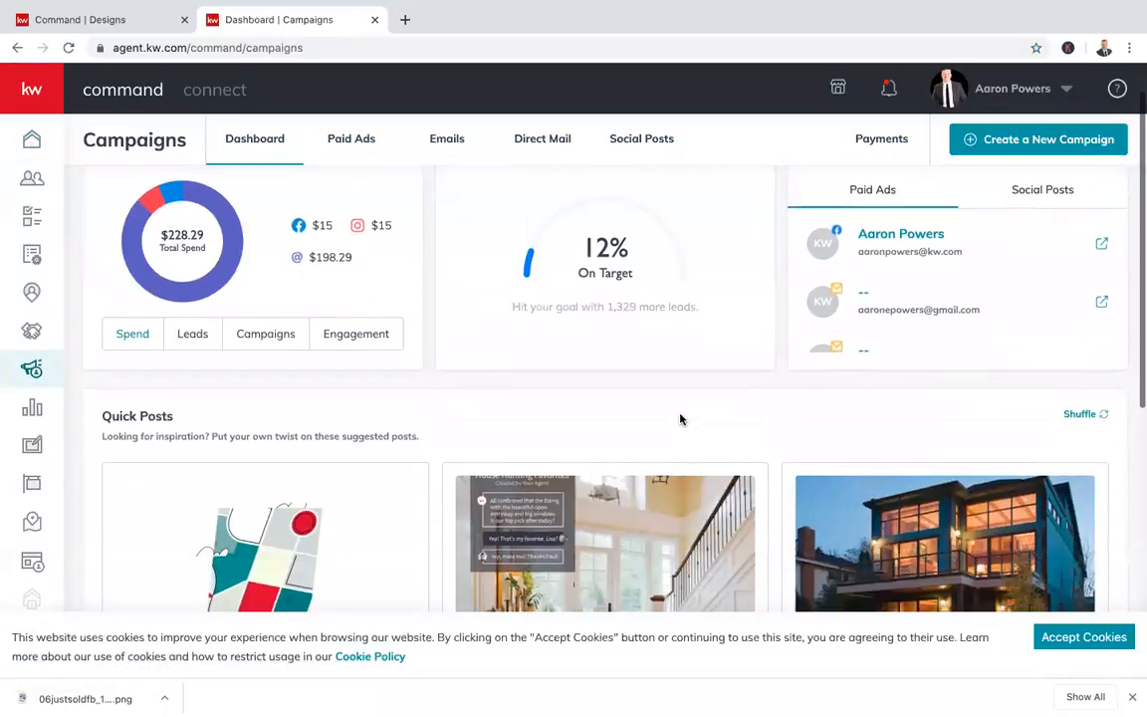
{"action": "scroll", "coordinate": [678, 417], "scroll_direction": "up", "scroll_amount": 1}
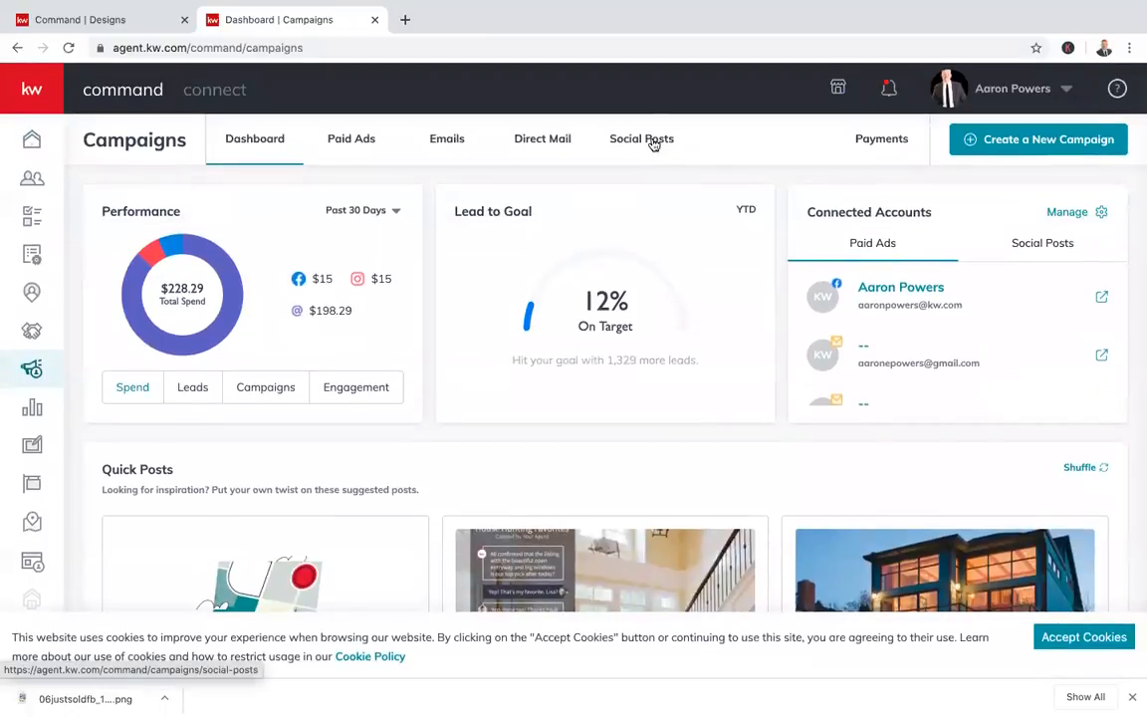
{"action": "left_click", "coordinate": [654, 144]}
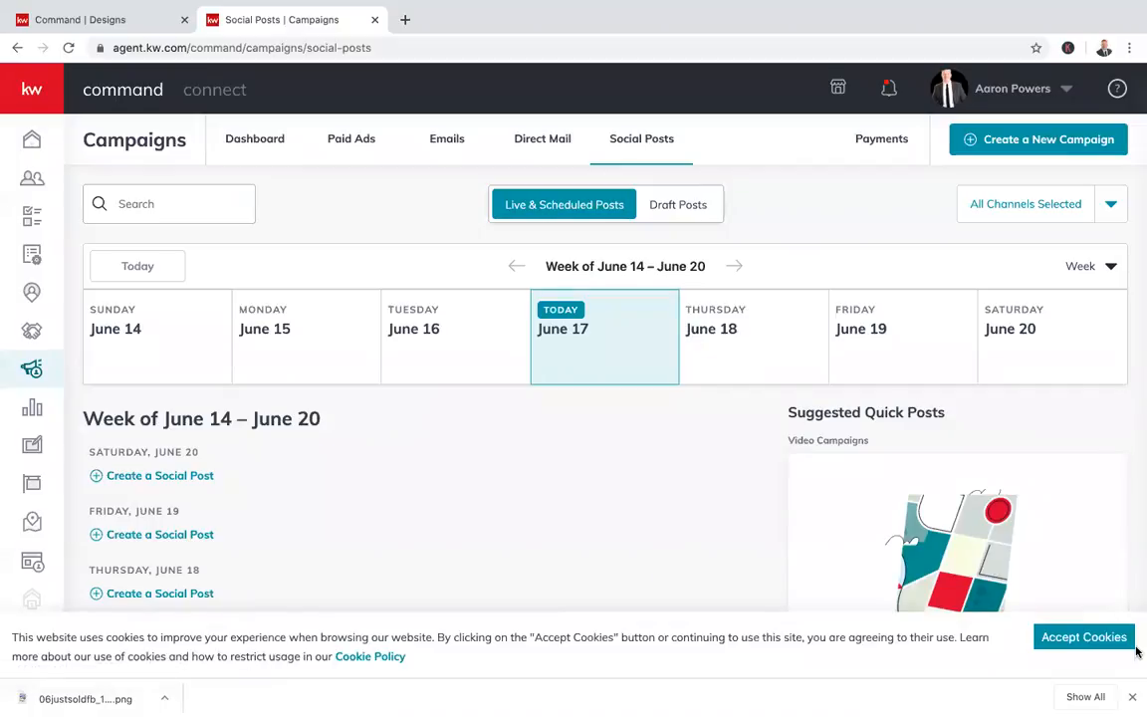
Accept the cookie notice and switch the calendar to the June month view
{"action": "left_click", "coordinate": [1095, 645]}
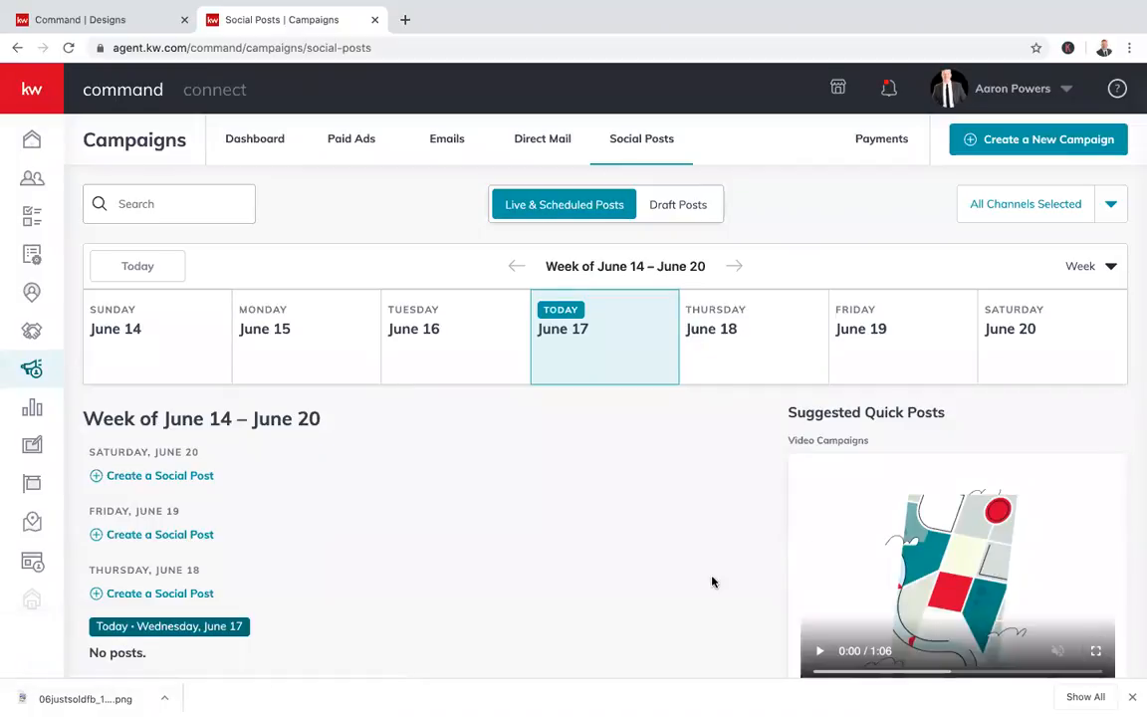
{"action": "scroll", "coordinate": [516, 479], "scroll_direction": "down", "scroll_amount": 1}
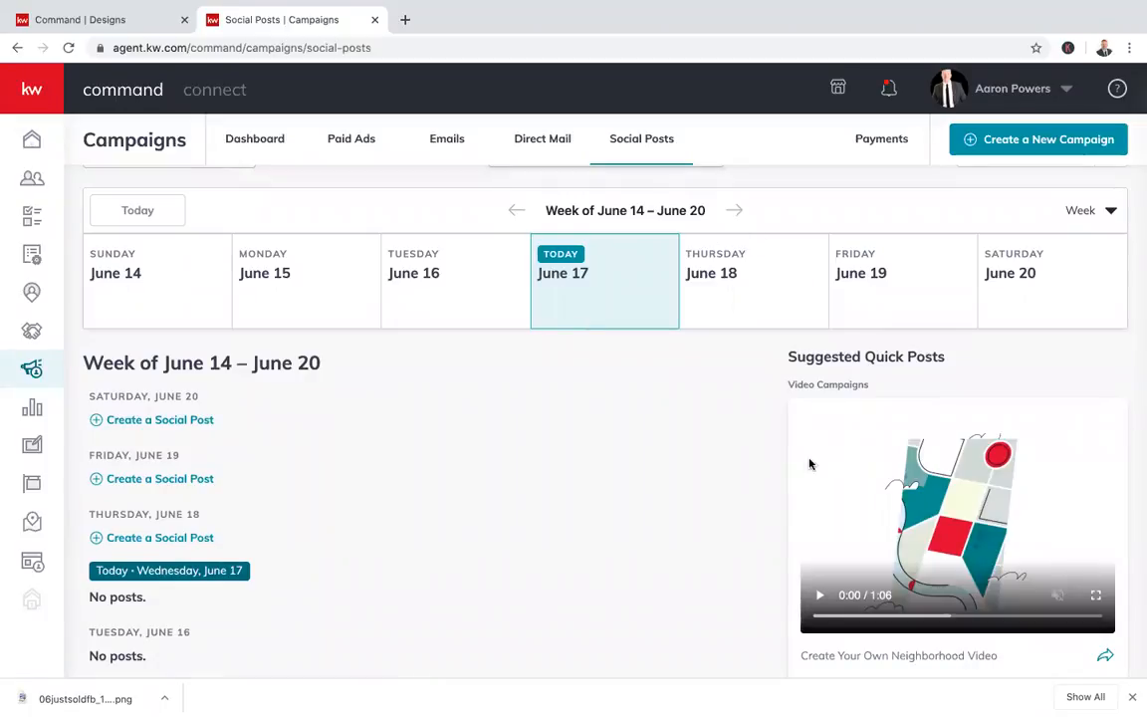
{"action": "scroll", "coordinate": [846, 428], "scroll_direction": "up", "scroll_amount": 1}
{"action": "left_click", "coordinate": [1082, 265]}
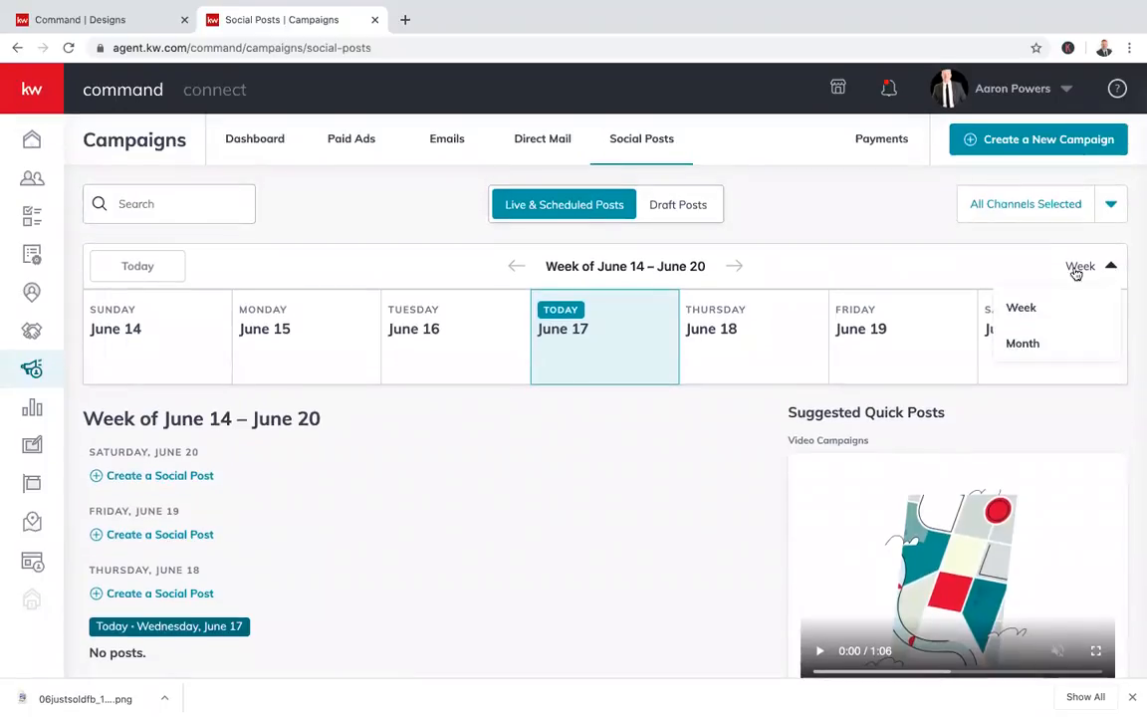
{"action": "left_click", "coordinate": [1023, 348]}
{"action": "scroll", "coordinate": [870, 487], "scroll_direction": "down", "scroll_amount": 2}
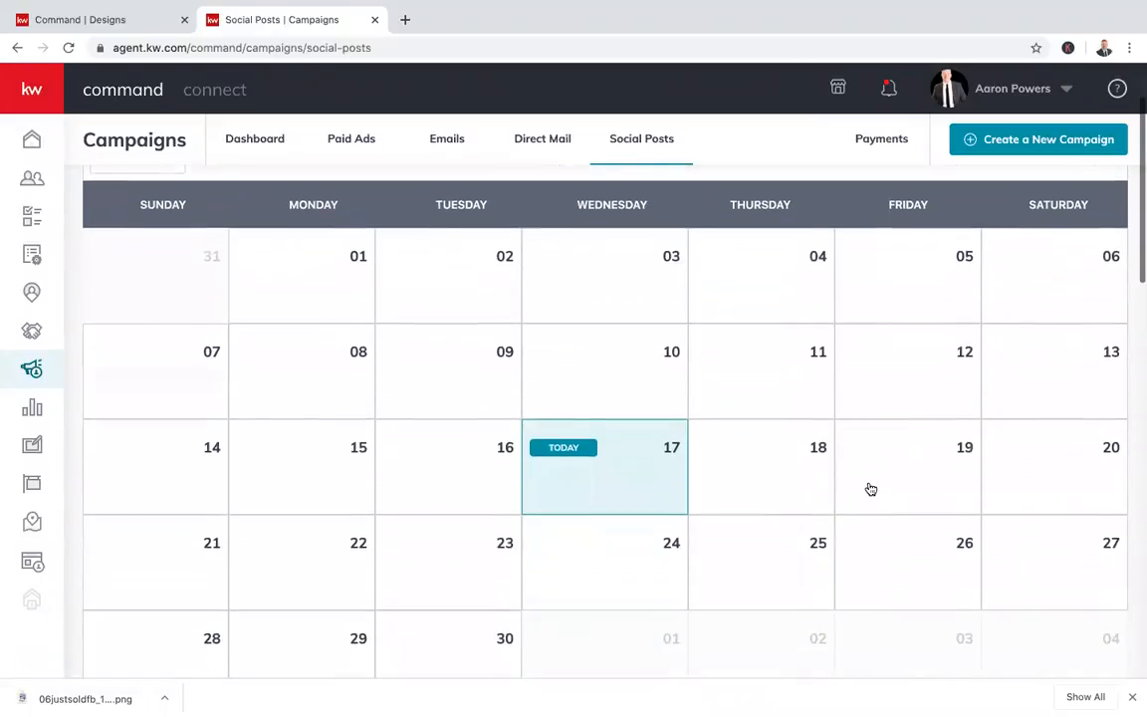
{"action": "scroll", "coordinate": [870, 489], "scroll_direction": "up", "scroll_amount": 1}
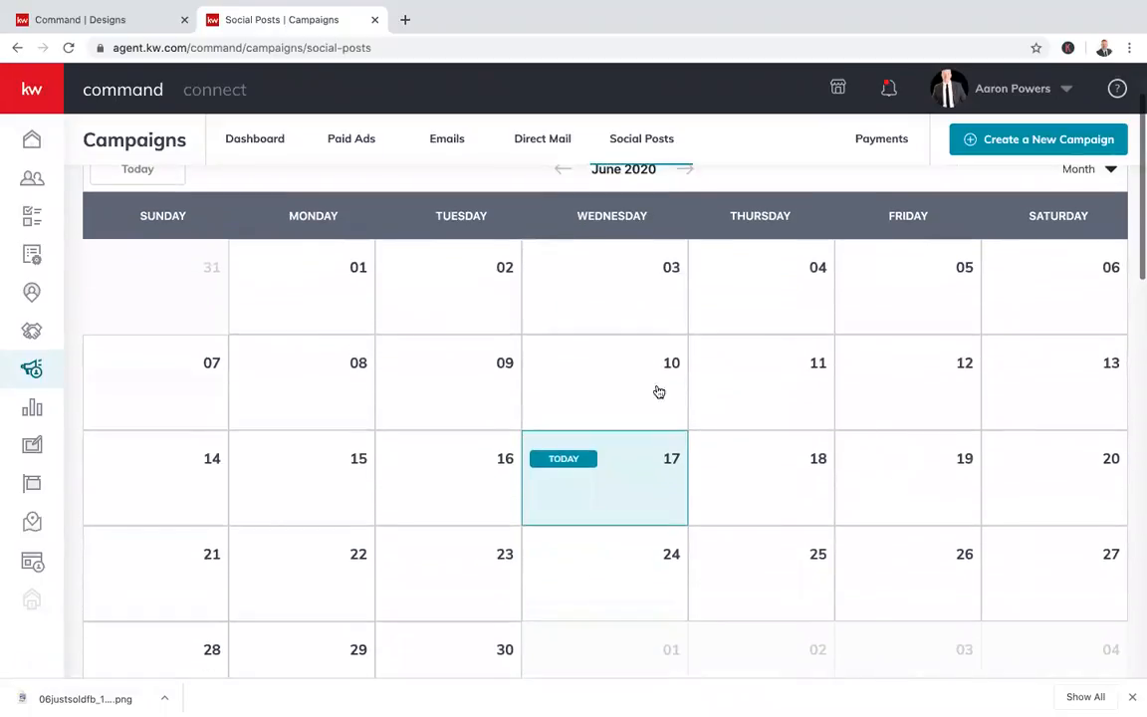
Create a June 19 post captioned 'Just Sold for $10K over list price in 3 days!!' and browse the design library
{"action": "left_click", "coordinate": [939, 479]}
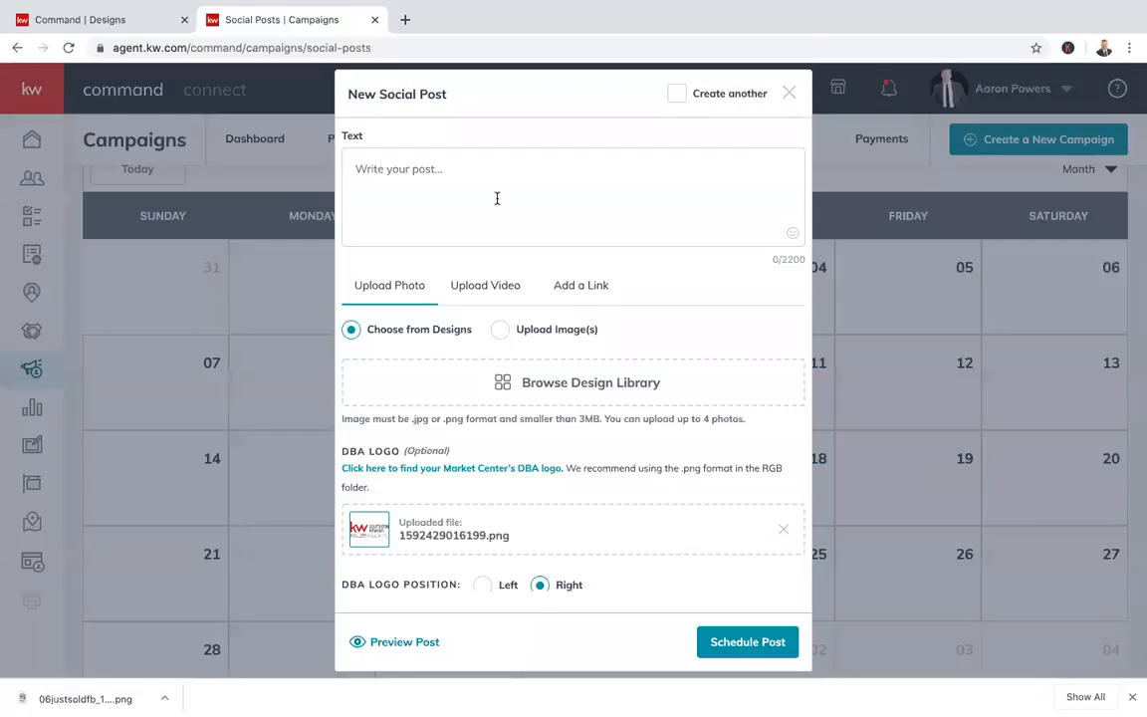
{"action": "left_click", "coordinate": [496, 198]}
{"action": "type", "text": "J"}
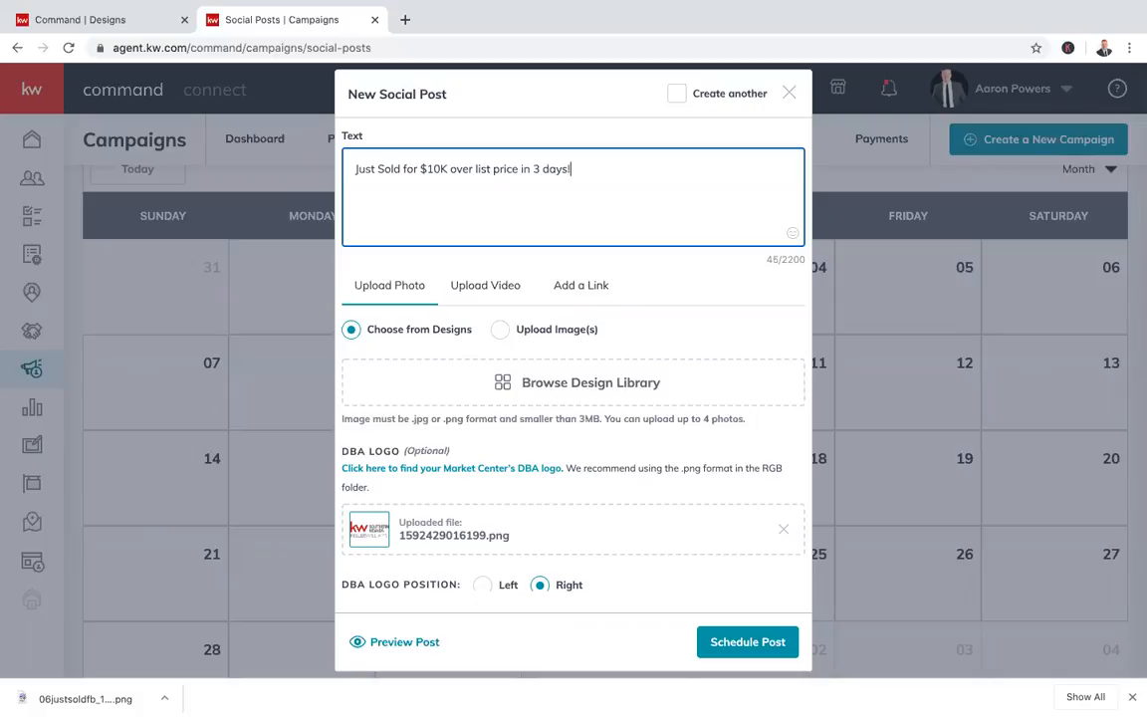
{"action": "left_click", "coordinate": [433, 264]}
{"action": "scroll", "coordinate": [662, 348], "scroll_direction": "down", "scroll_amount": 1}
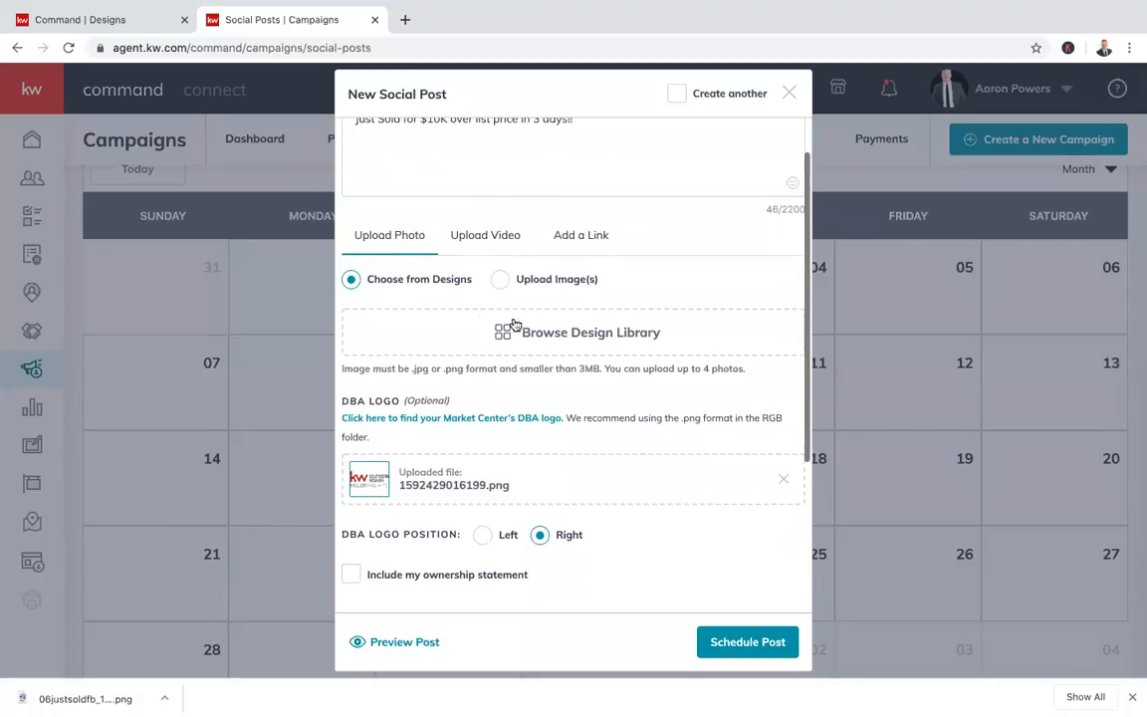
{"action": "left_click", "coordinate": [555, 332]}
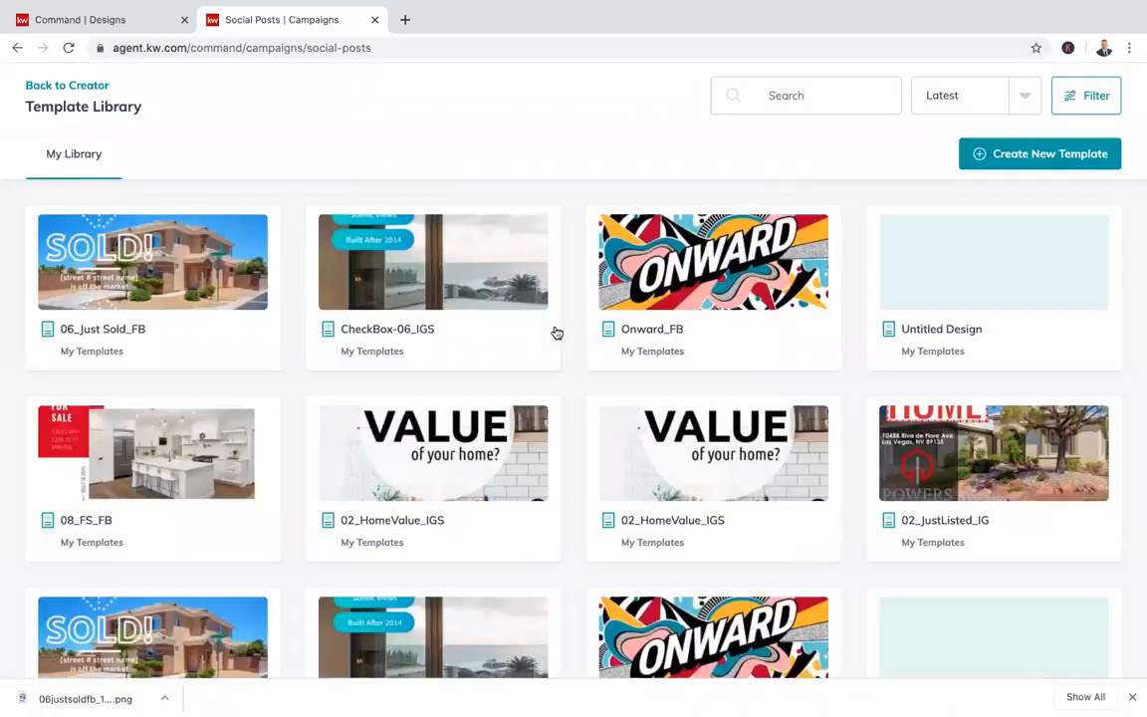
Attach the 06_Just Sold_FB design, try free and square crops, and crop it Wide (1.91:1)
{"action": "left_click", "coordinate": [159, 259]}
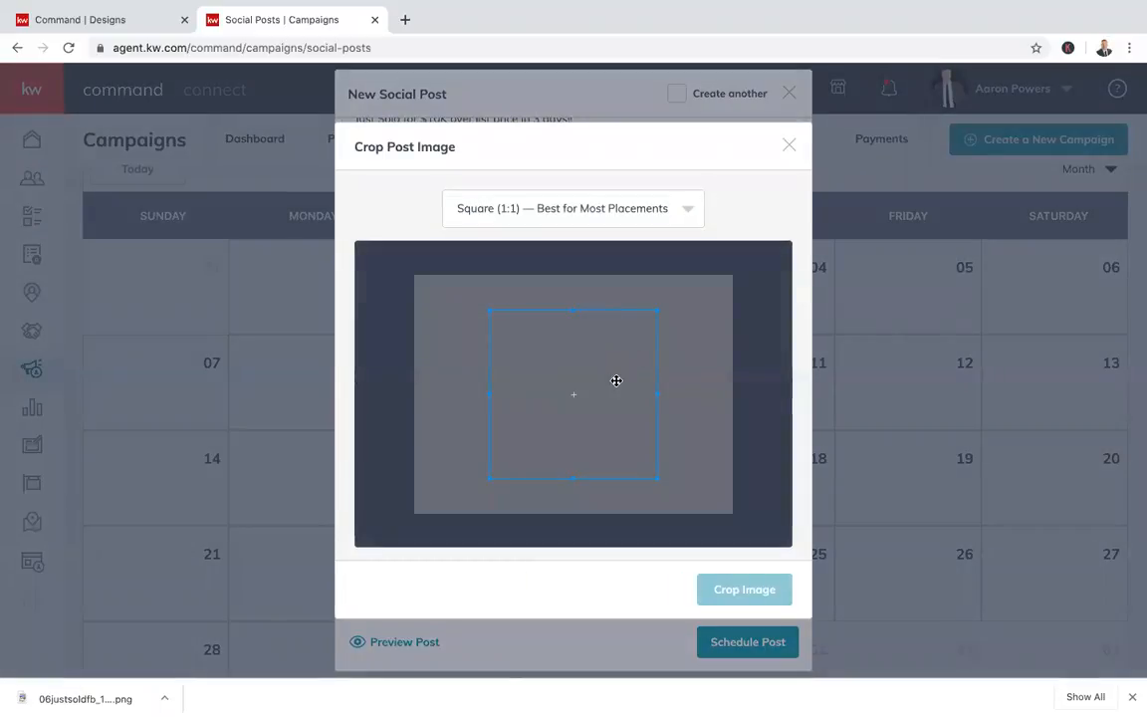
{"action": "left_click", "coordinate": [597, 212]}
{"action": "left_click", "coordinate": [534, 285]}
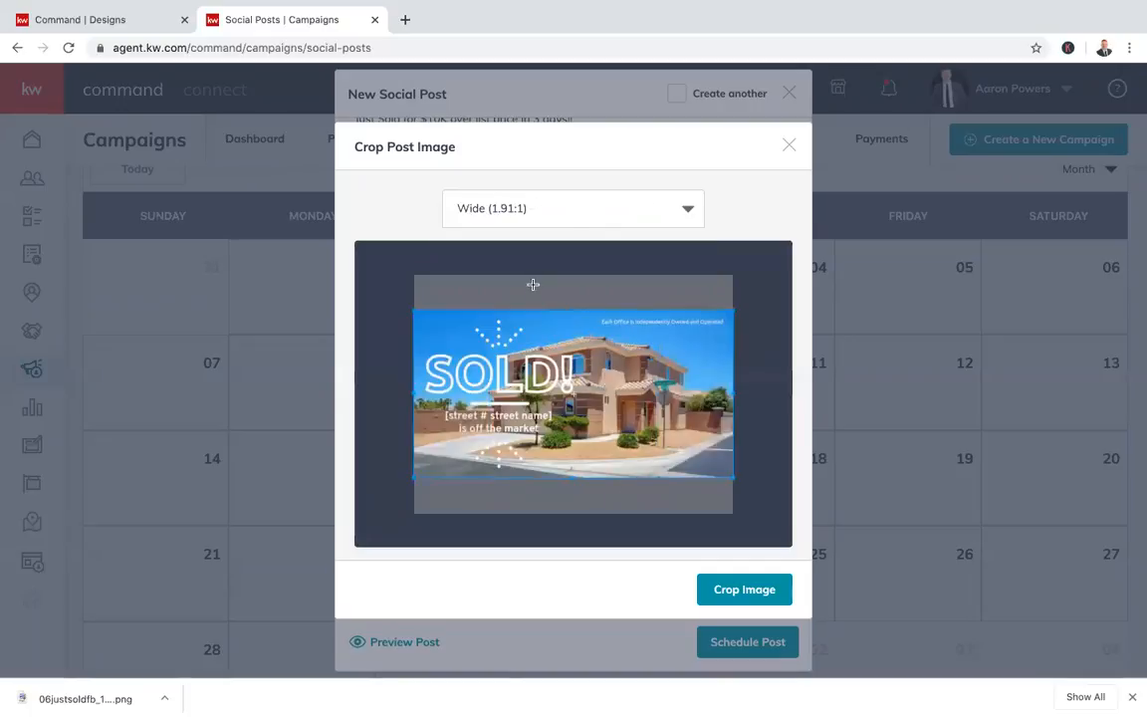
{"action": "left_click", "coordinate": [533, 204]}
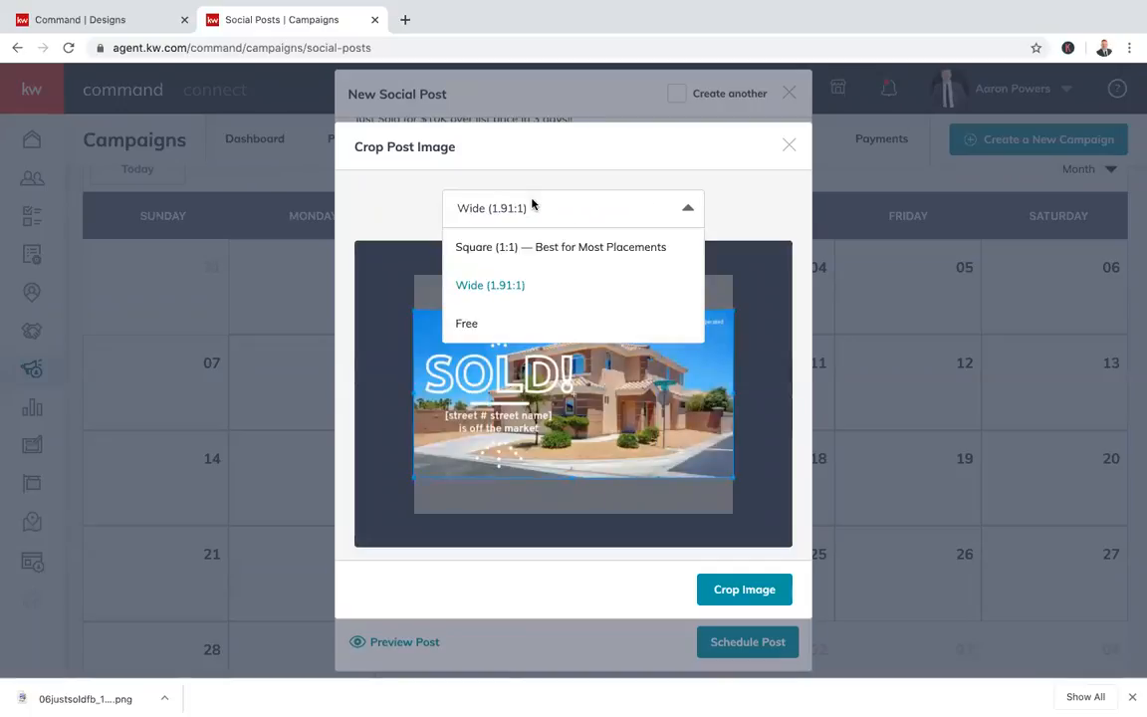
{"action": "left_click", "coordinate": [468, 323]}
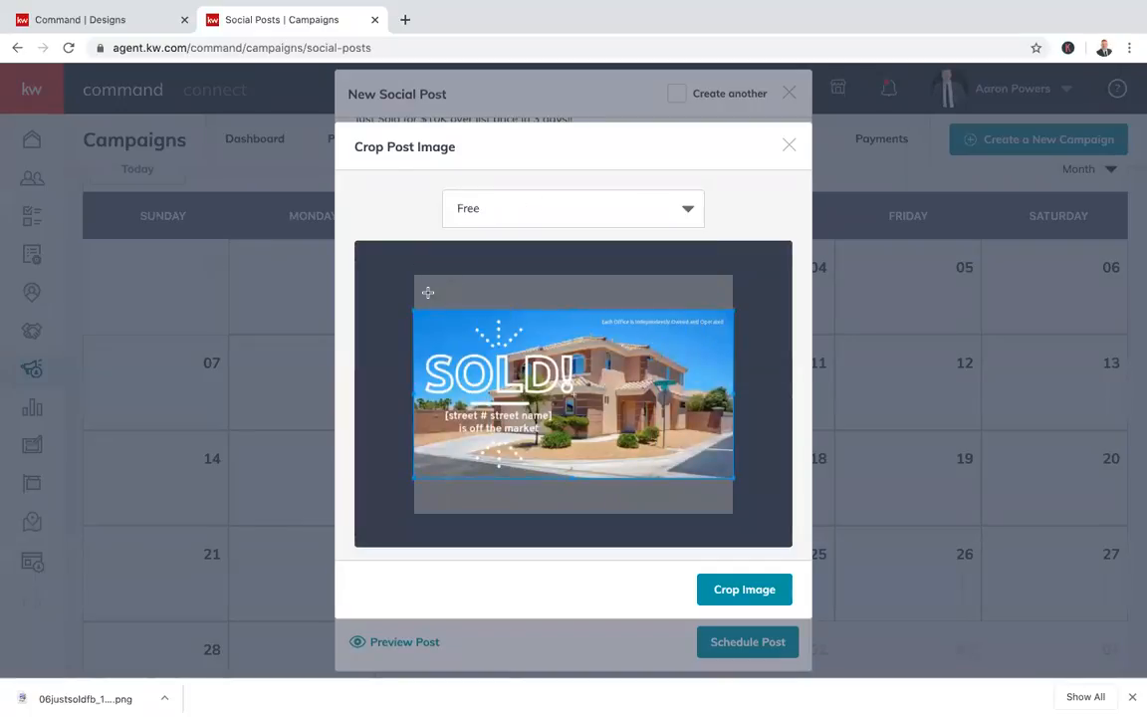
{"action": "left_click", "coordinate": [531, 217]}
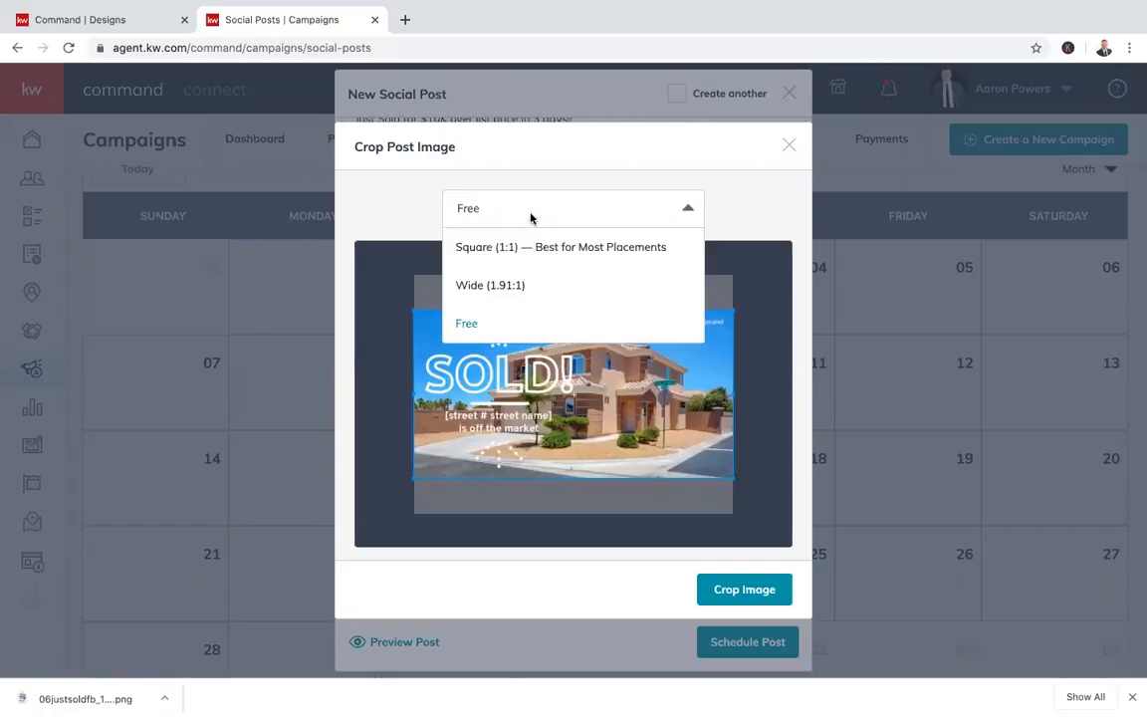
{"action": "left_click", "coordinate": [533, 253]}
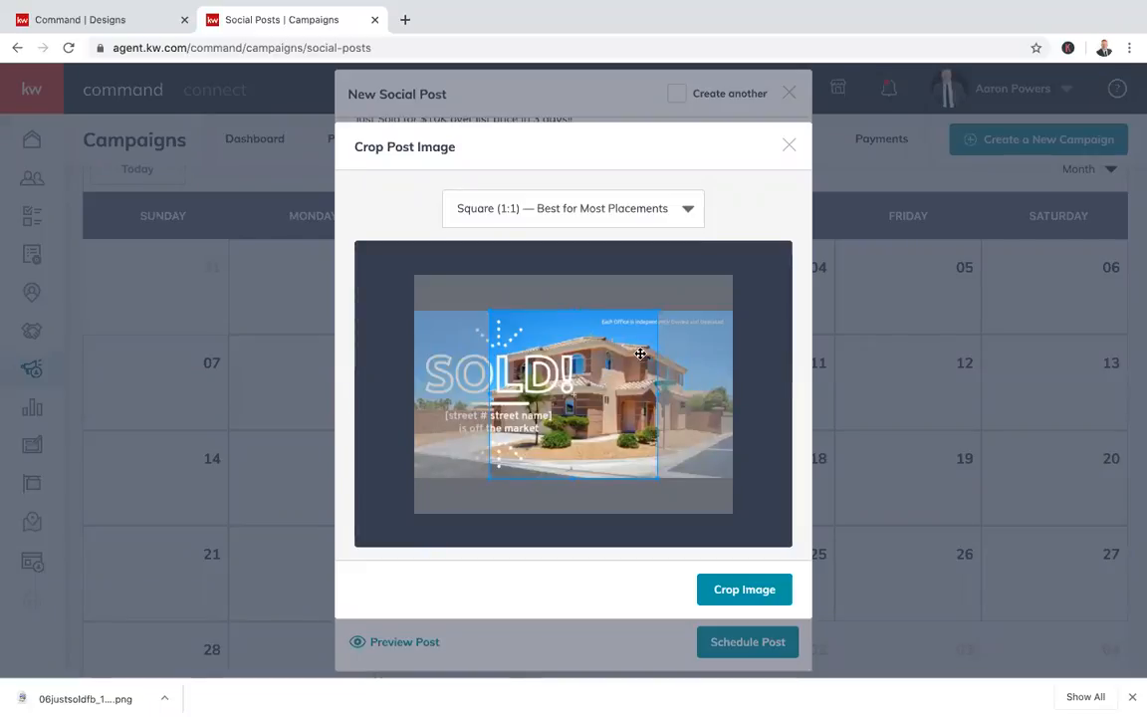
{"action": "left_click", "coordinate": [578, 207]}
{"action": "left_click", "coordinate": [498, 283]}
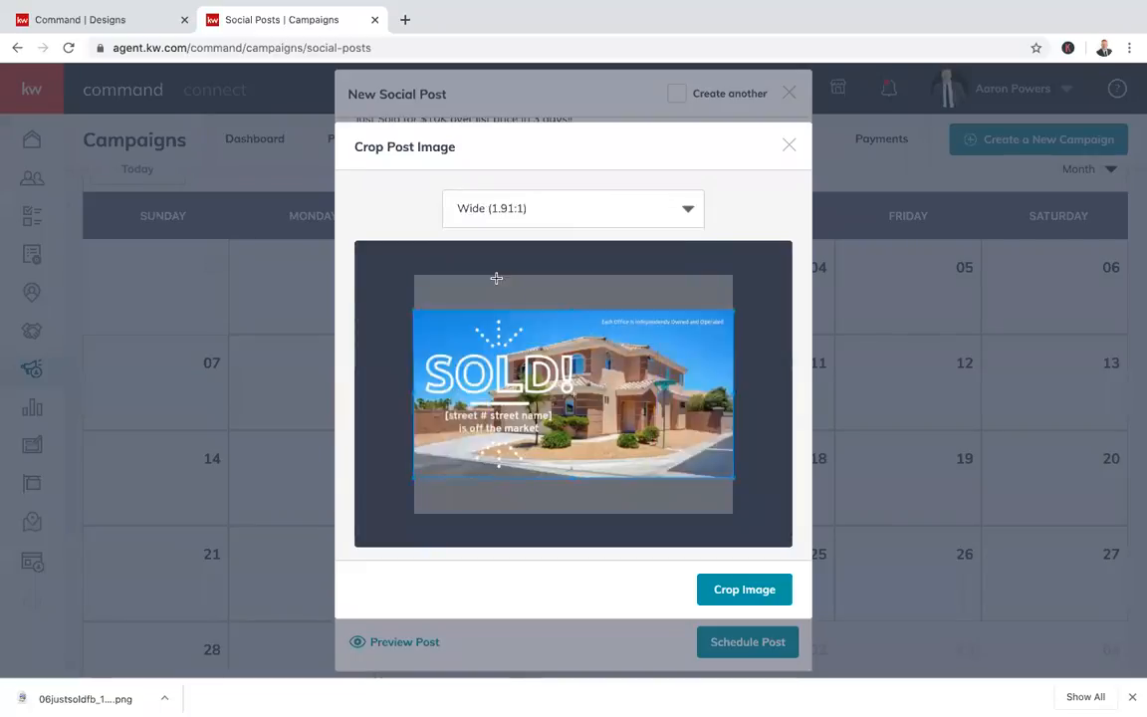
{"action": "left_click", "coordinate": [742, 589]}
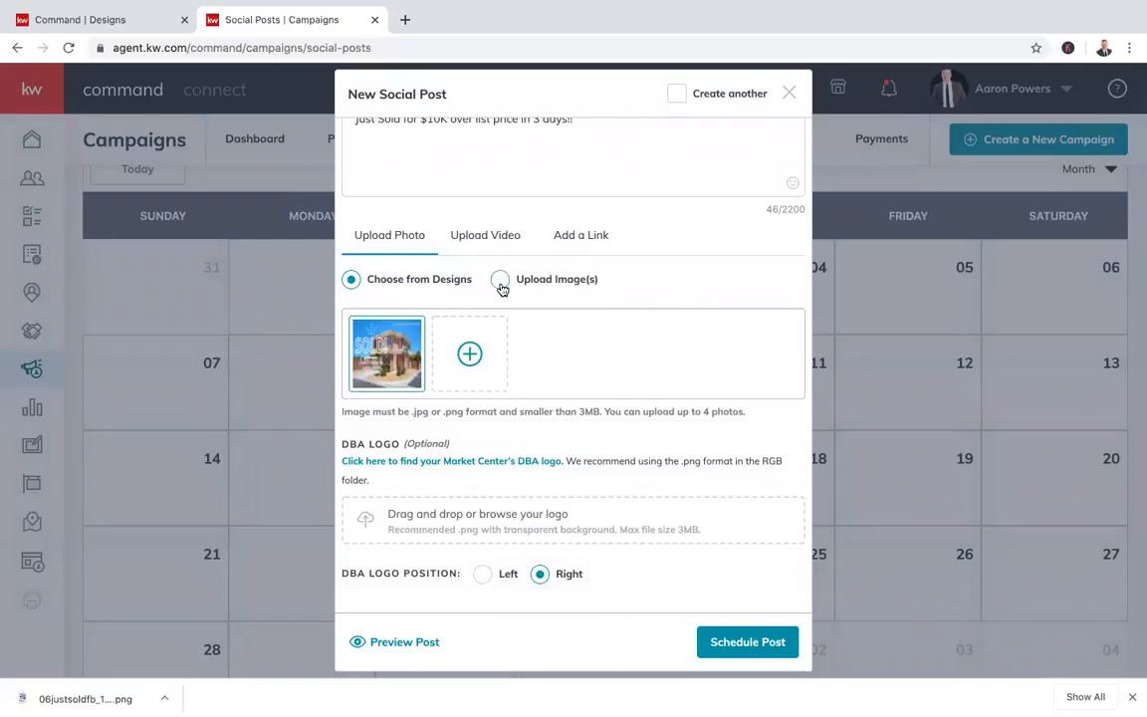
Scroll to the attached SOLD photo and test dragging it to reorder
{"action": "scroll", "coordinate": [557, 436], "scroll_direction": "down", "scroll_amount": 2}
{"action": "scroll", "coordinate": [504, 474], "scroll_direction": "down", "scroll_amount": 2}
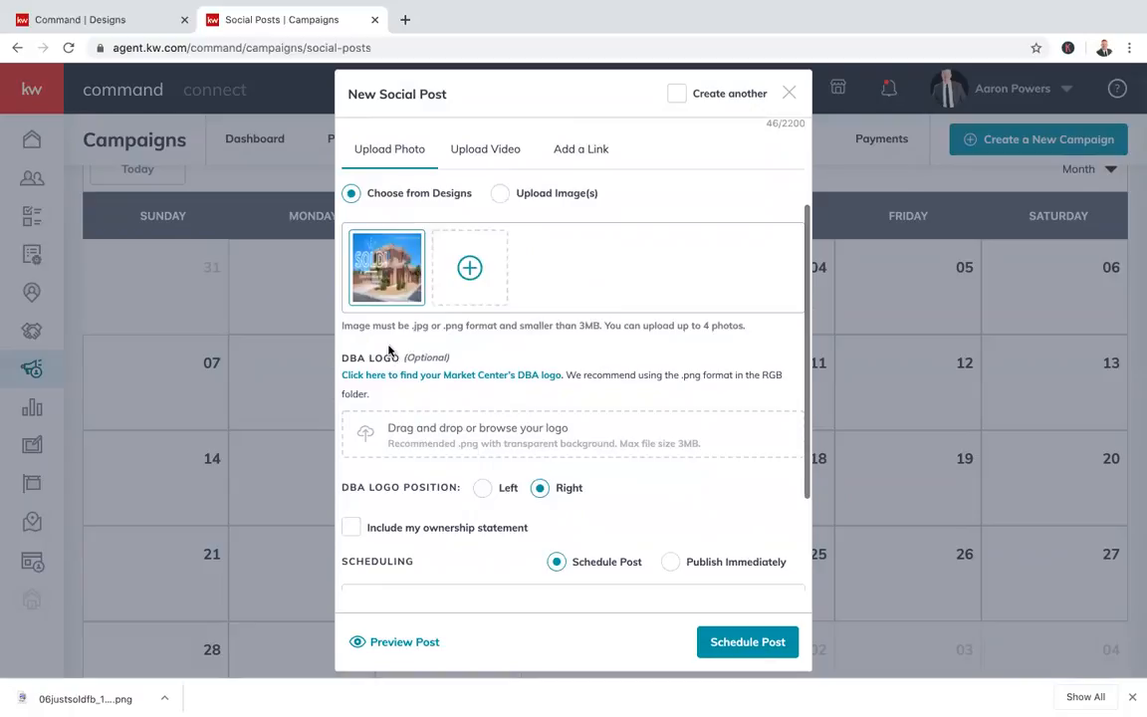
{"action": "mouse_move", "coordinate": [383, 269]}
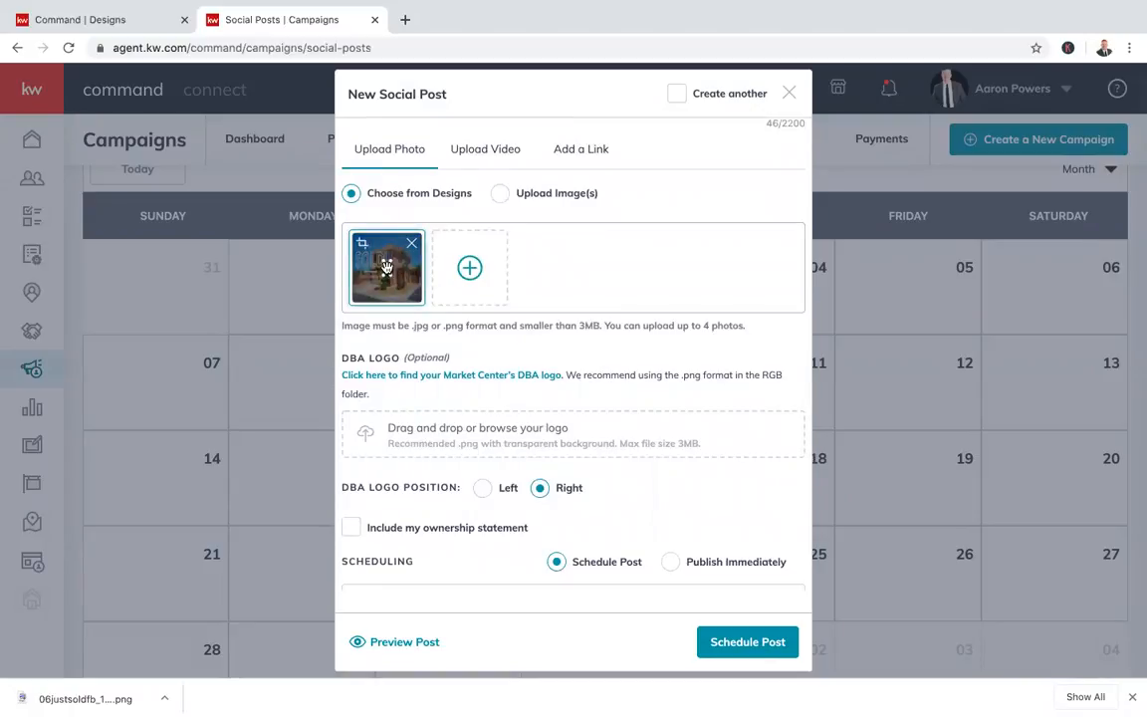
{"action": "mouse_move", "coordinate": [392, 269]}
{"action": "left_mouse_down"}
{"action": "mouse_move", "coordinate": [470, 269]}
{"action": "mouse_move", "coordinate": [390, 267]}
{"action": "left_mouse_up"}
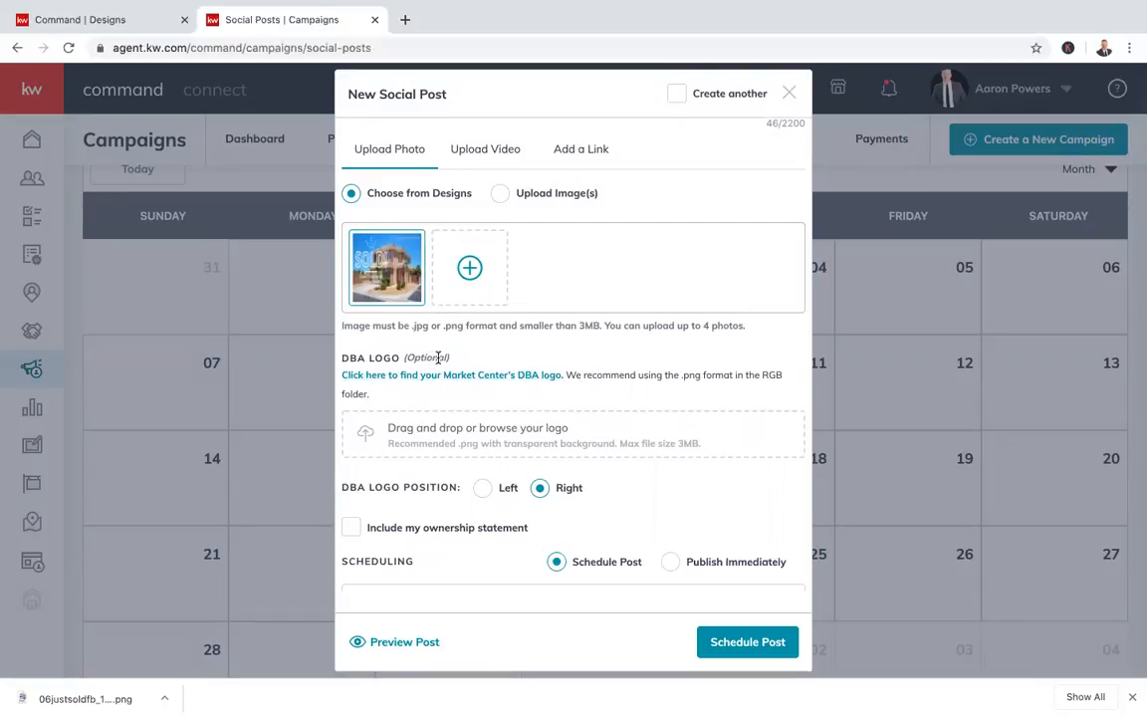
Compare the upload-your-own and Designs photo sources, keep Designs, and scroll to Select Pages
{"action": "mouse_move", "coordinate": [399, 283]}
{"action": "left_click", "coordinate": [527, 203]}
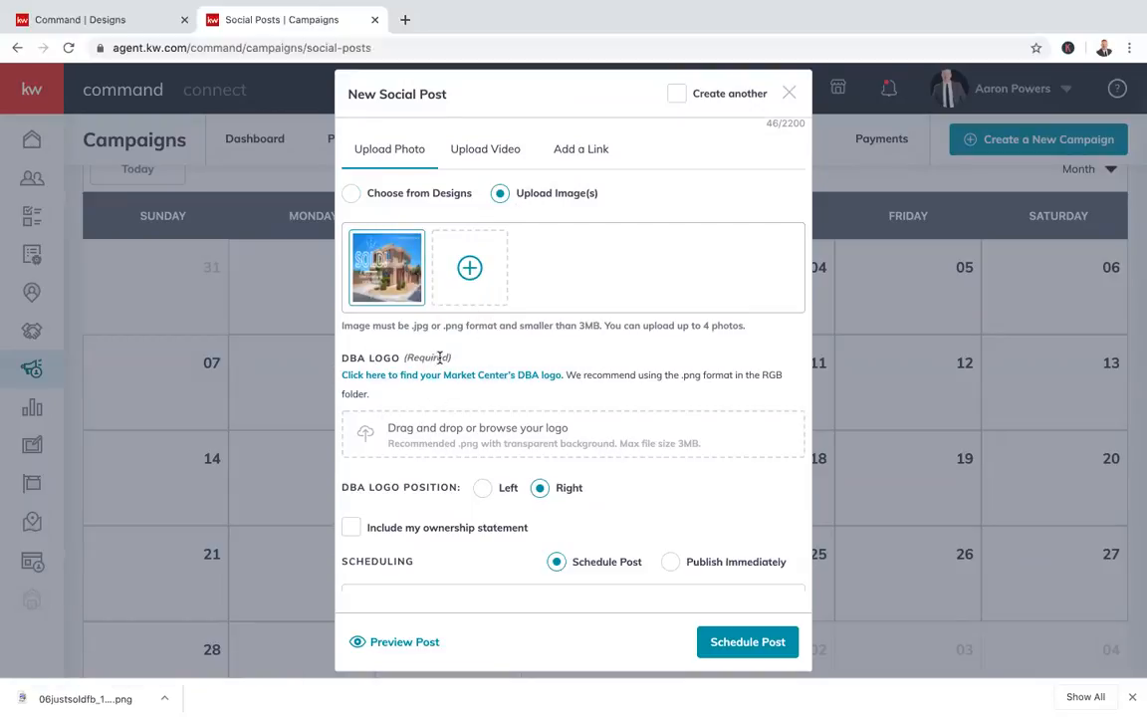
{"action": "left_click", "coordinate": [412, 192]}
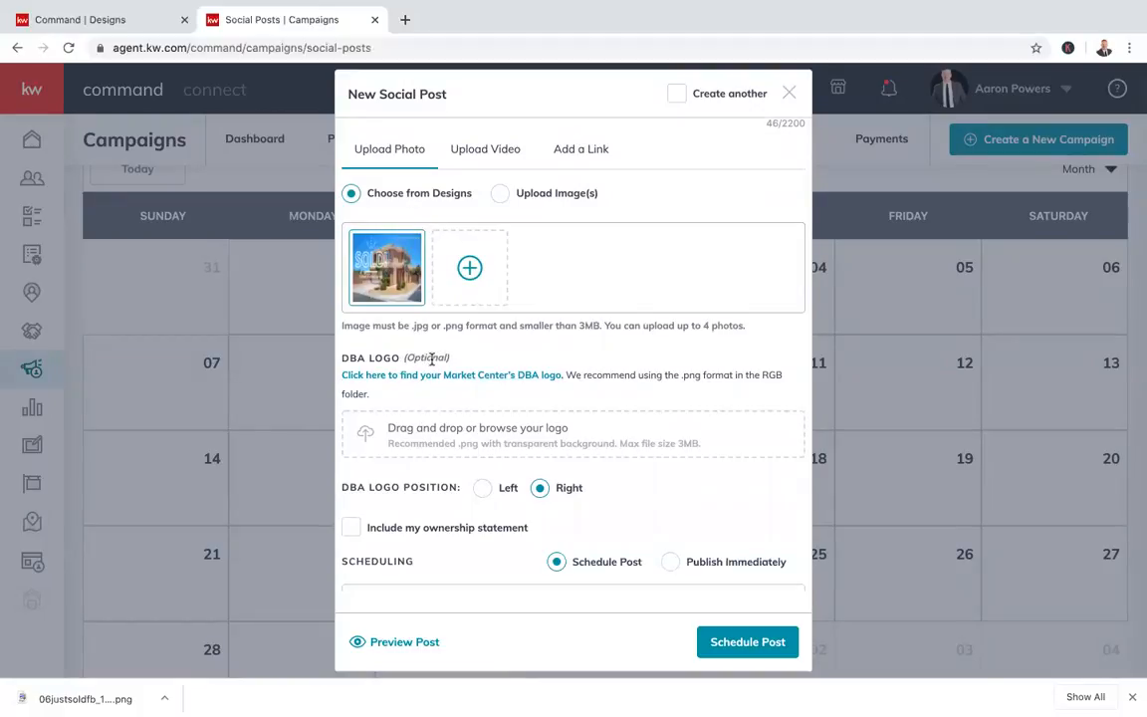
{"action": "left_click", "coordinate": [550, 192]}
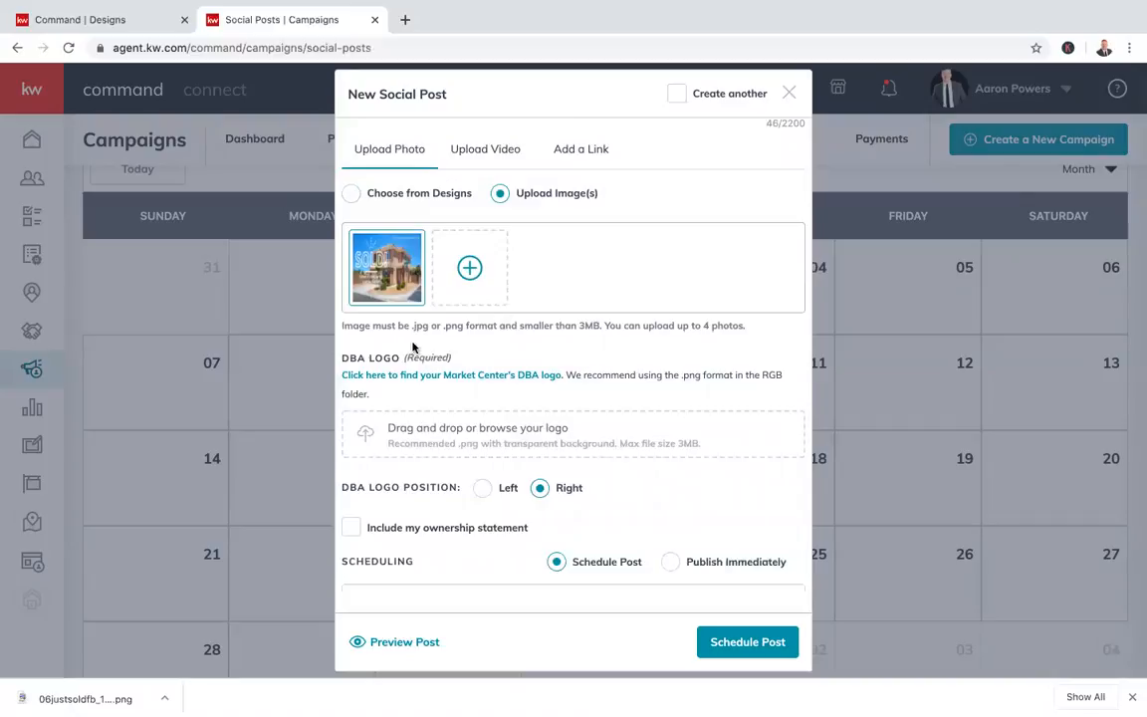
{"action": "left_click", "coordinate": [401, 191]}
{"action": "scroll", "coordinate": [597, 259], "scroll_direction": "up", "scroll_amount": 2}
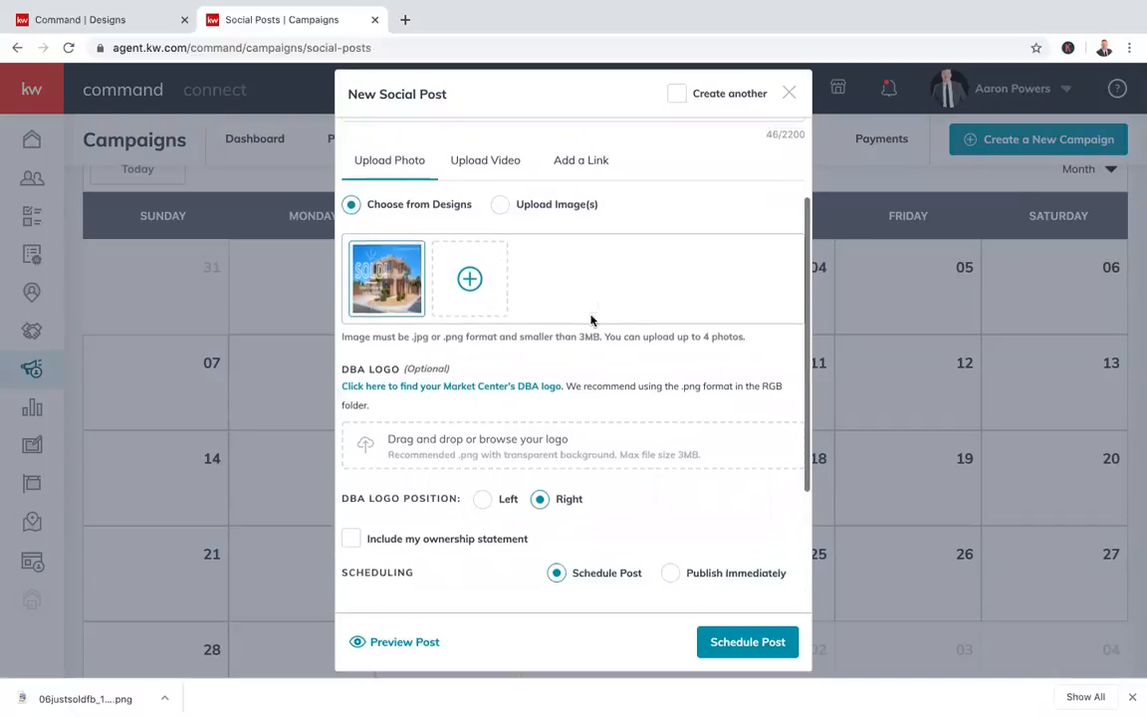
{"action": "scroll", "coordinate": [627, 406], "scroll_direction": "up", "scroll_amount": 2}
{"action": "scroll", "coordinate": [627, 406], "scroll_direction": "down", "scroll_amount": 3}
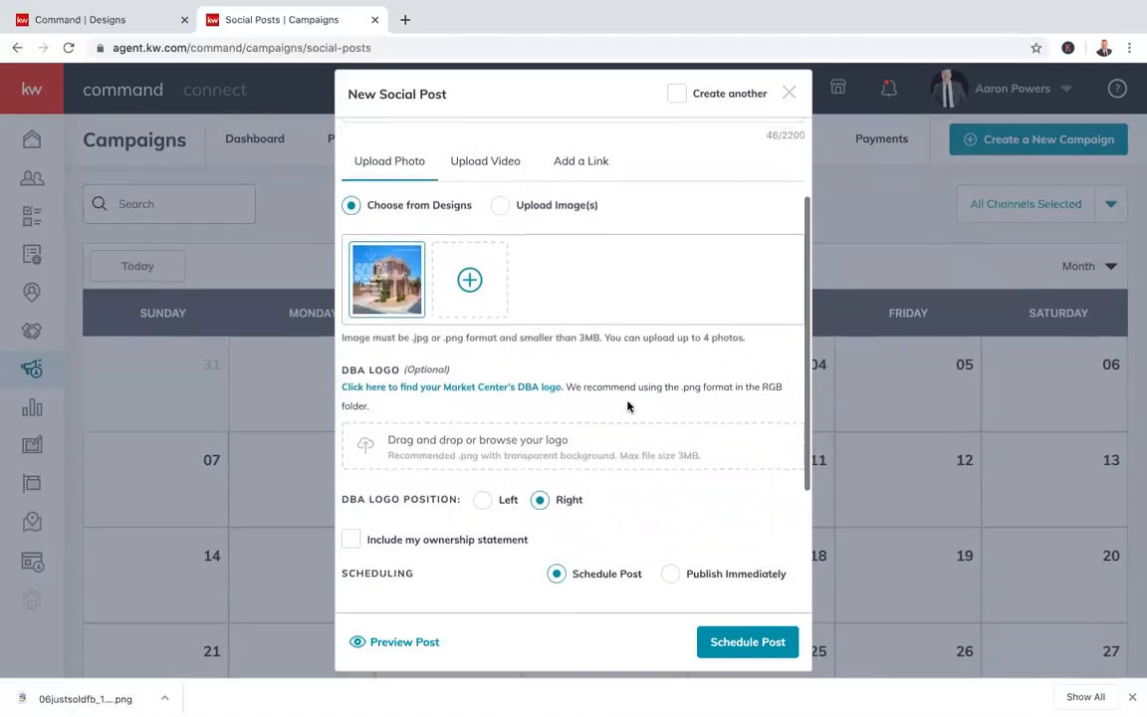
{"action": "scroll", "coordinate": [537, 191], "scroll_direction": "down", "scroll_amount": 2}
{"action": "scroll", "coordinate": [448, 321], "scroll_direction": "down", "scroll_amount": 1}
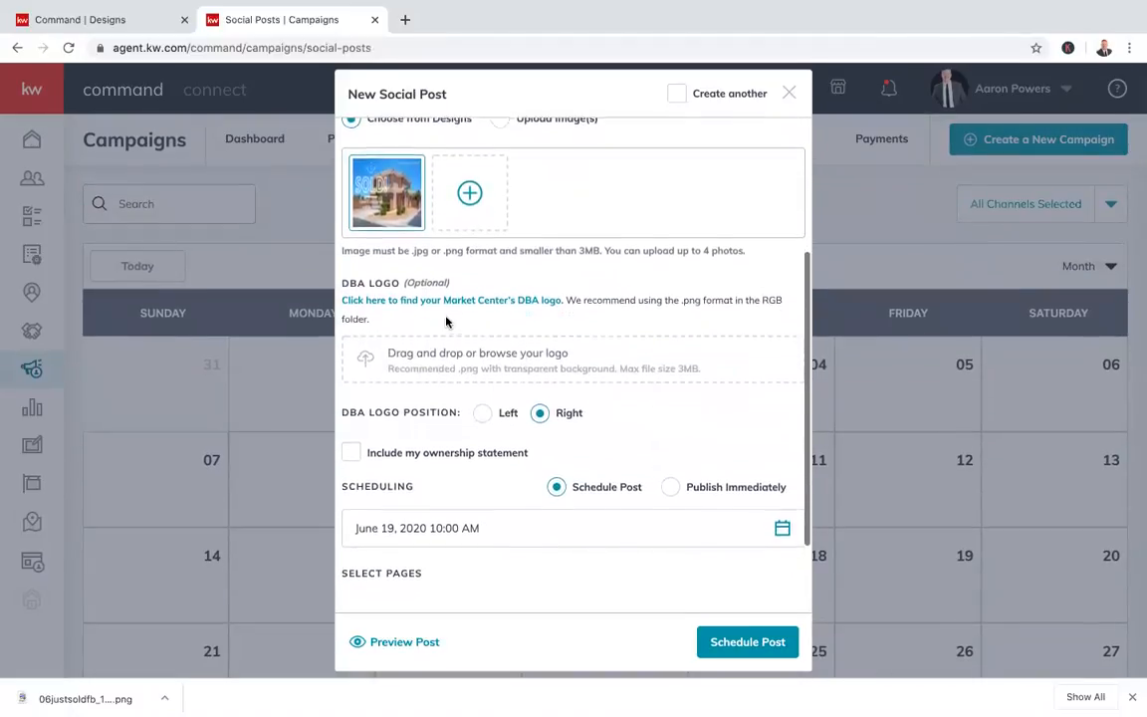
{"action": "mouse_move", "coordinate": [402, 203]}
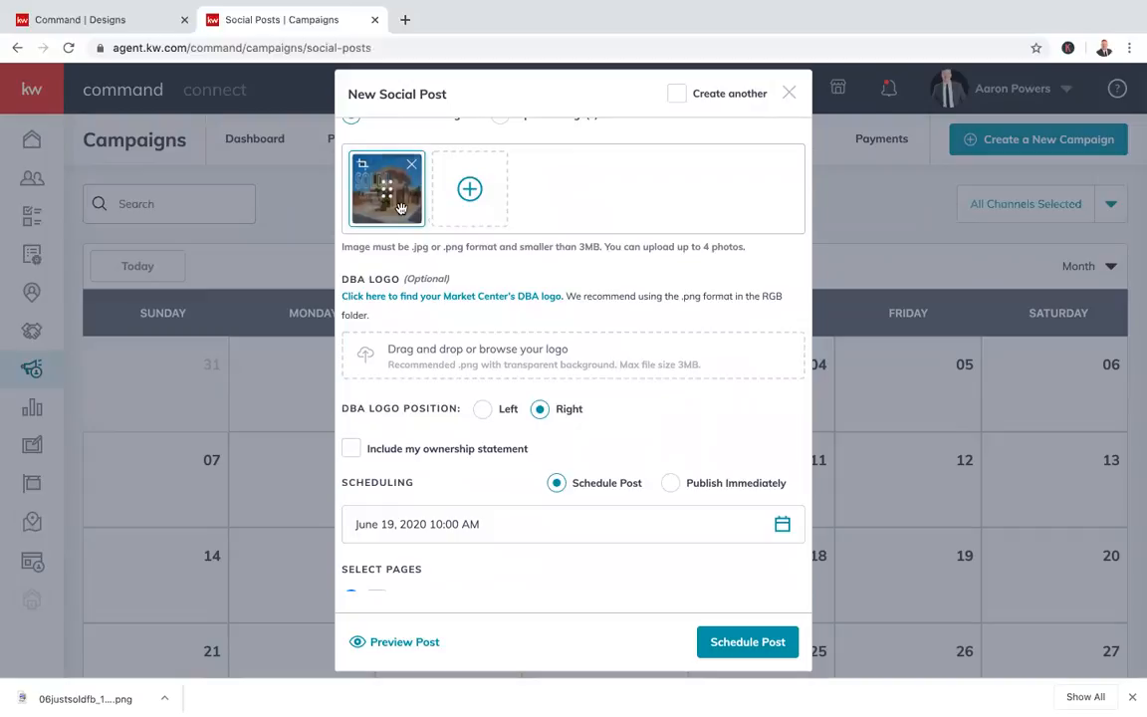
{"action": "scroll", "coordinate": [617, 384], "scroll_direction": "down", "scroll_amount": 3}
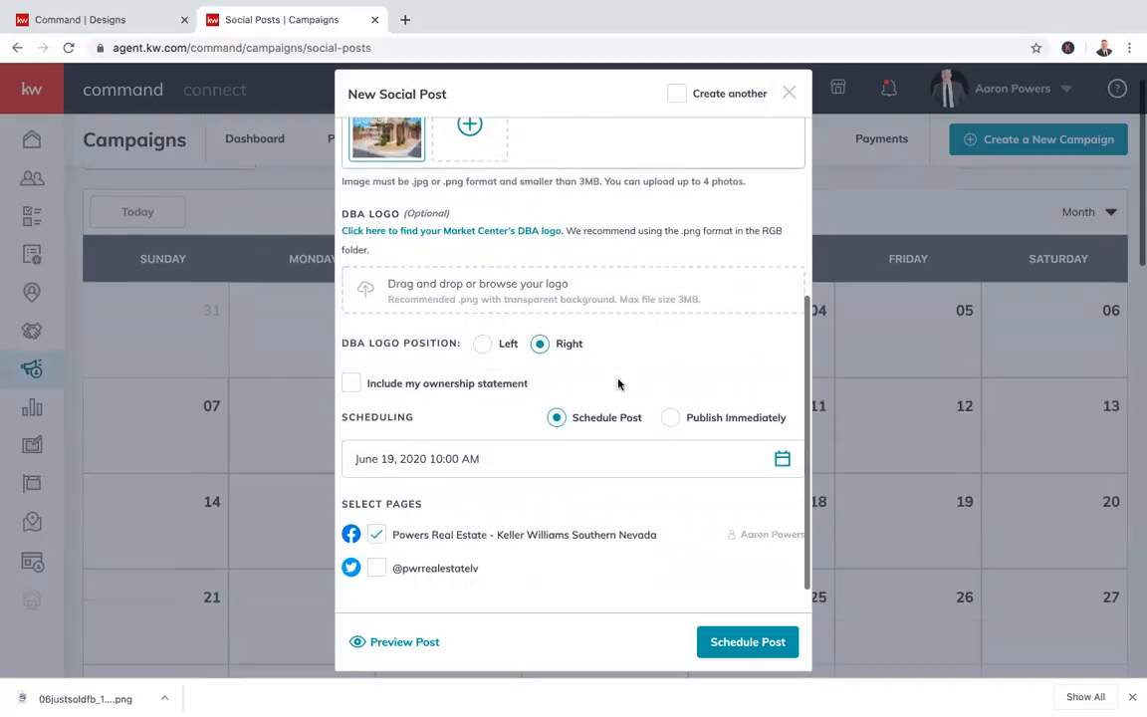
Set the post's scheduled time to 12:00 PM on June 19, 2020
{"action": "left_click", "coordinate": [778, 459]}
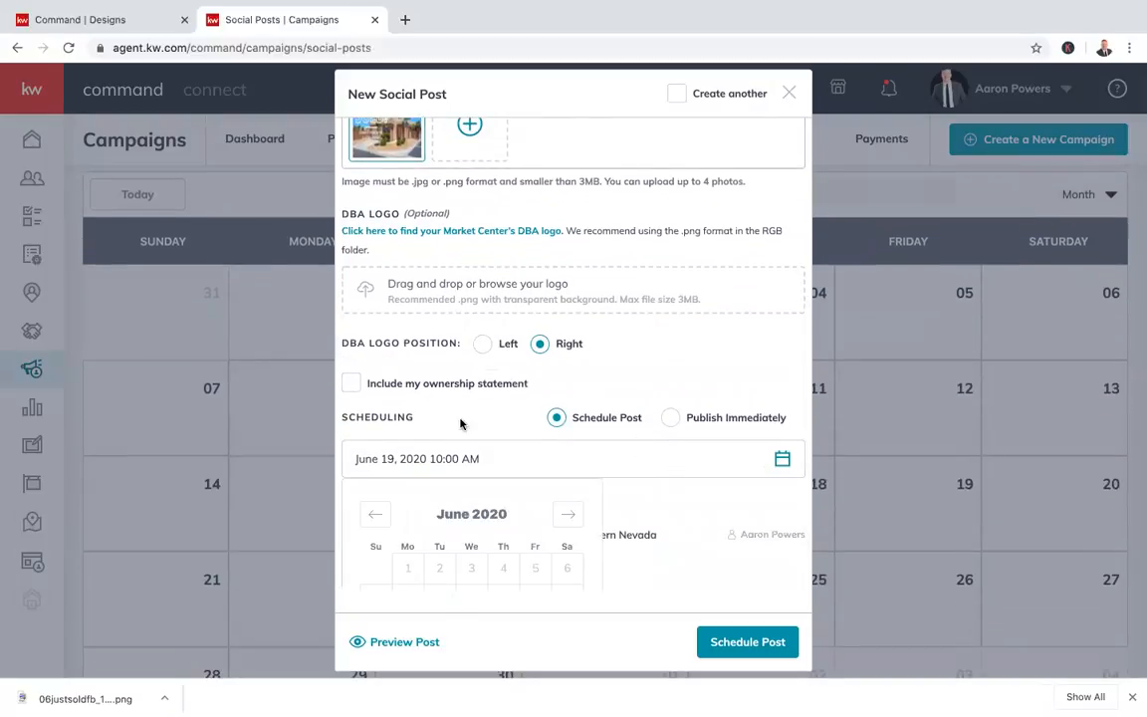
{"action": "scroll", "coordinate": [461, 423], "scroll_direction": "down", "scroll_amount": 2}
{"action": "scroll", "coordinate": [461, 423], "scroll_direction": "down", "scroll_amount": 2}
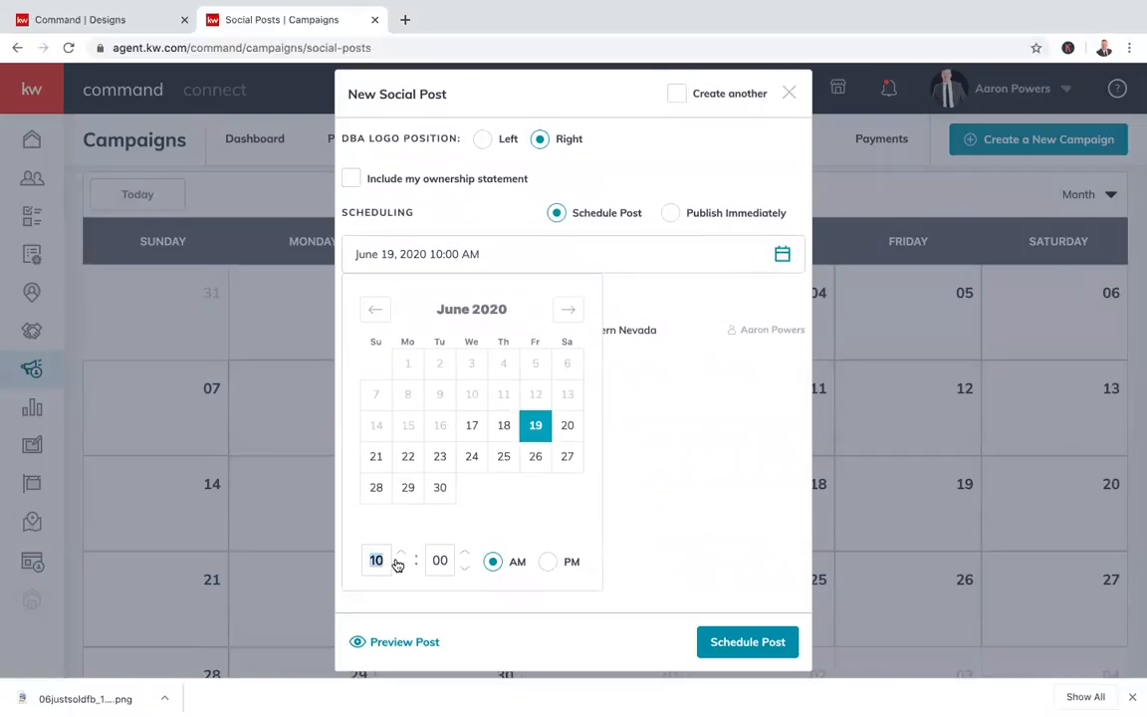
{"action": "type", "text": "12"}
{"action": "left_click", "coordinate": [548, 561]}
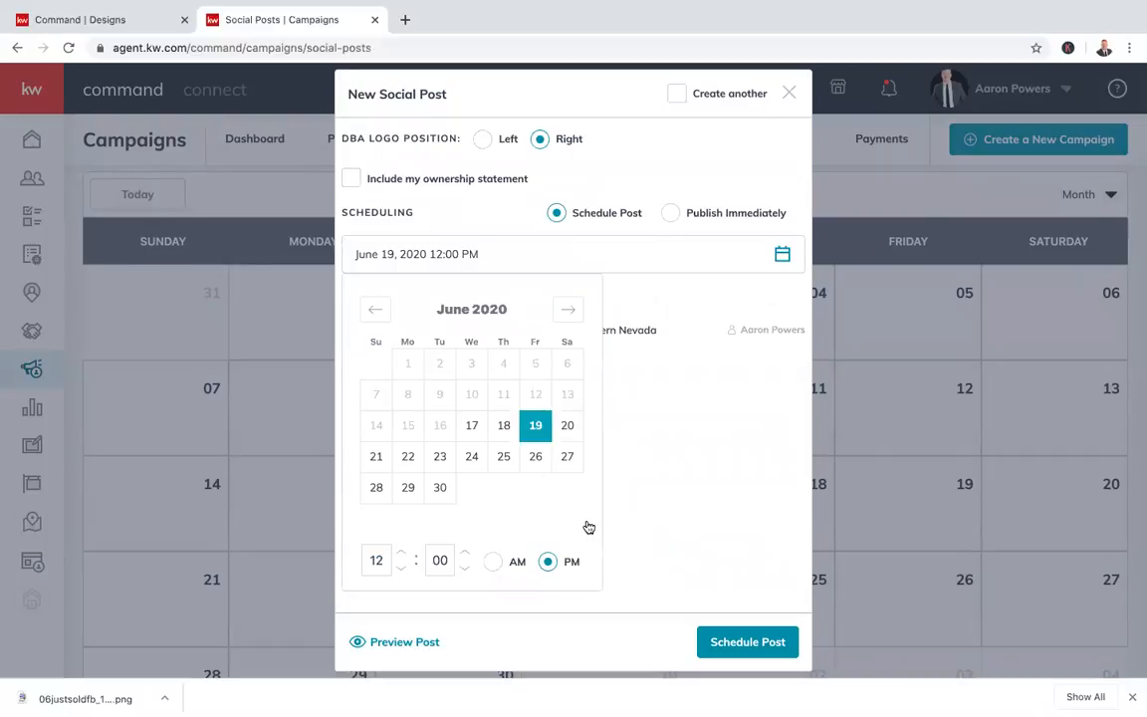
{"action": "scroll", "coordinate": [586, 524], "scroll_direction": "down", "scroll_amount": 1}
{"action": "left_click", "coordinate": [645, 509]}
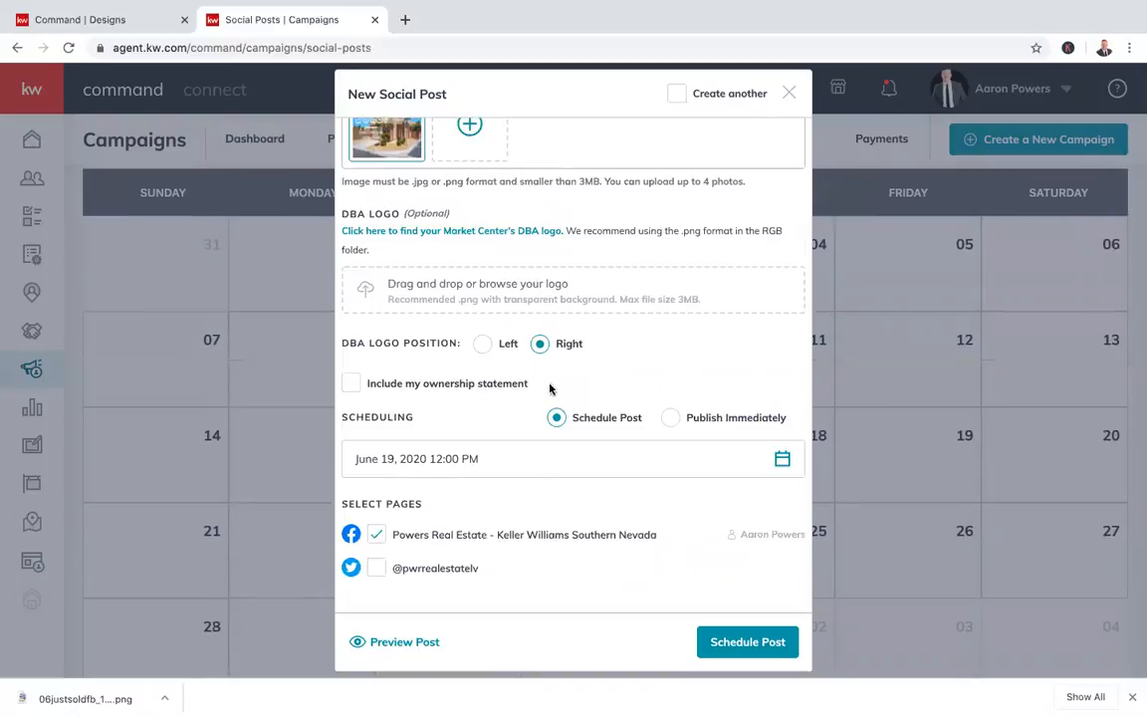
{"action": "scroll", "coordinate": [541, 502], "scroll_direction": "down", "scroll_amount": 1}
Leave Twitter unchecked so the post goes only to the Facebook page
{"action": "left_click", "coordinate": [376, 568]}
{"action": "scroll", "coordinate": [519, 531], "scroll_direction": "down", "scroll_amount": 1}
{"action": "left_click", "coordinate": [376, 568]}
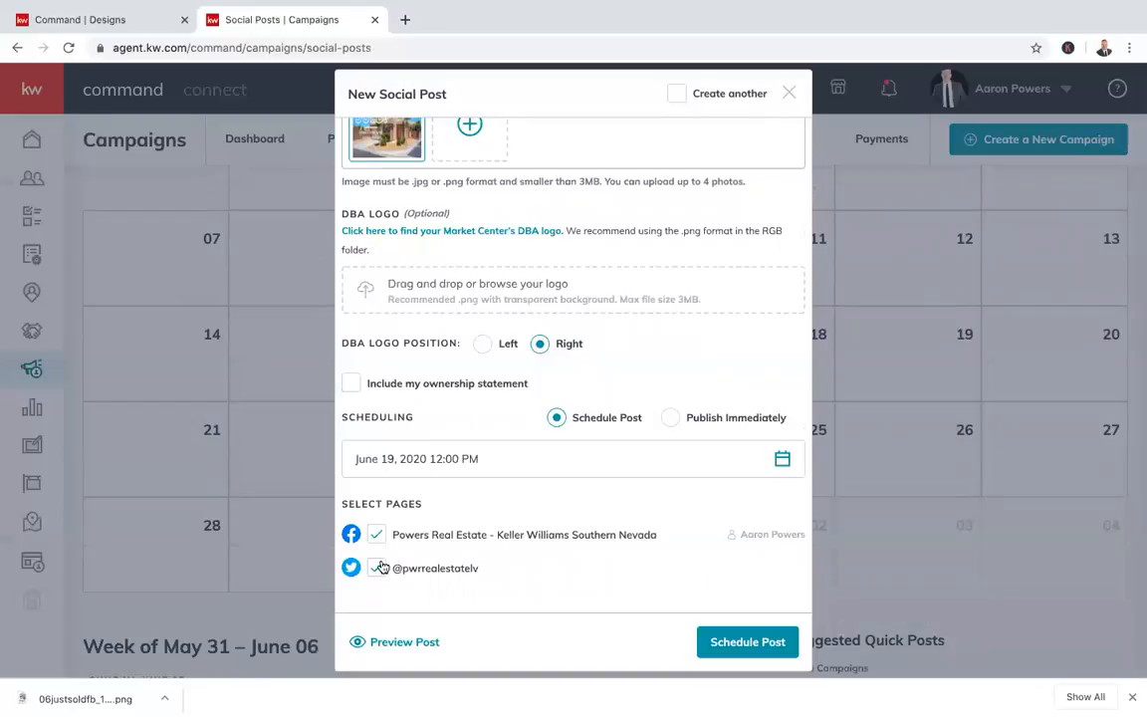
{"action": "scroll", "coordinate": [645, 476], "scroll_direction": "down", "scroll_amount": 1}
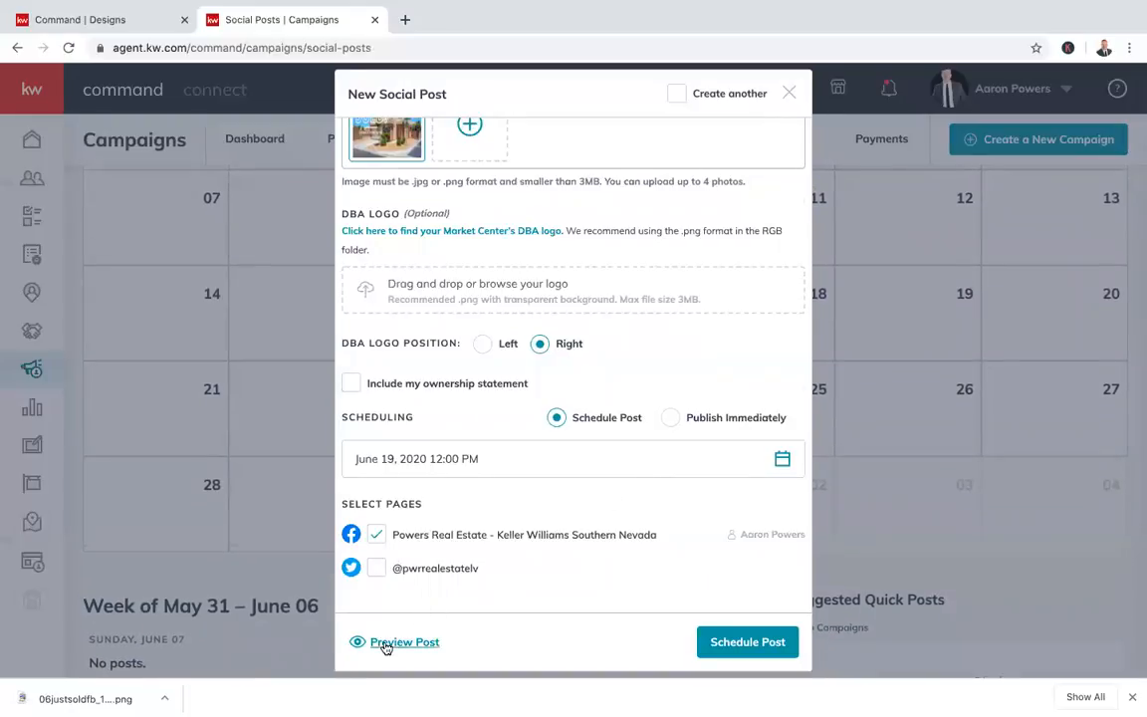
Preview the post on the Facebook page, then close the preview
{"action": "left_click", "coordinate": [385, 643]}
{"action": "scroll", "coordinate": [639, 481], "scroll_direction": "up", "scroll_amount": 1}
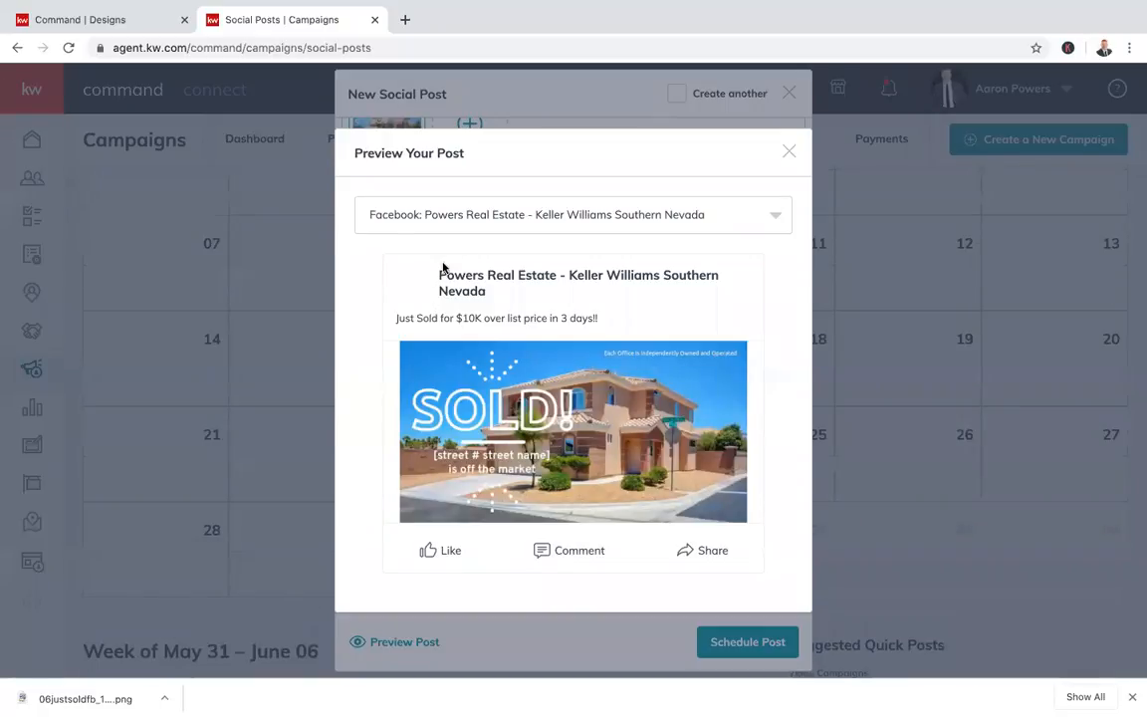
{"action": "left_click", "coordinate": [534, 221]}
{"action": "left_click", "coordinate": [466, 254]}
{"action": "scroll", "coordinate": [542, 354], "scroll_direction": "down", "scroll_amount": 1}
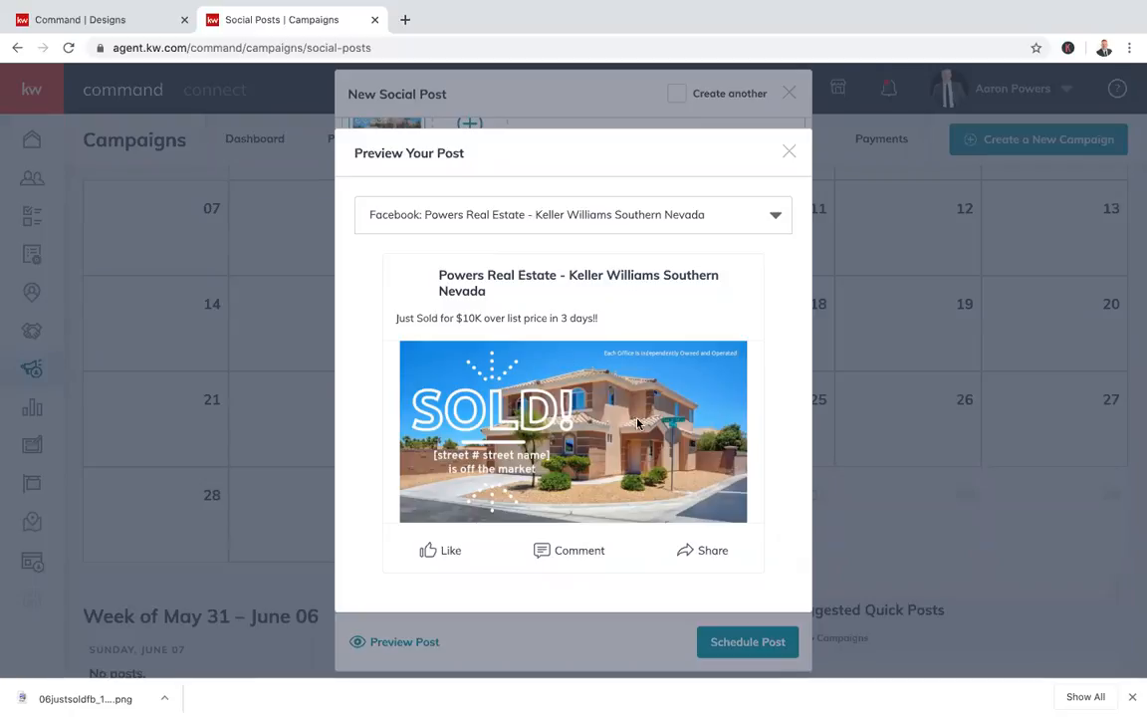
{"action": "left_click", "coordinate": [779, 152]}
Schedule the post and confirm it for June 19 at 12:00 PM
{"action": "scroll", "coordinate": [653, 623], "scroll_direction": "up", "scroll_amount": 1}
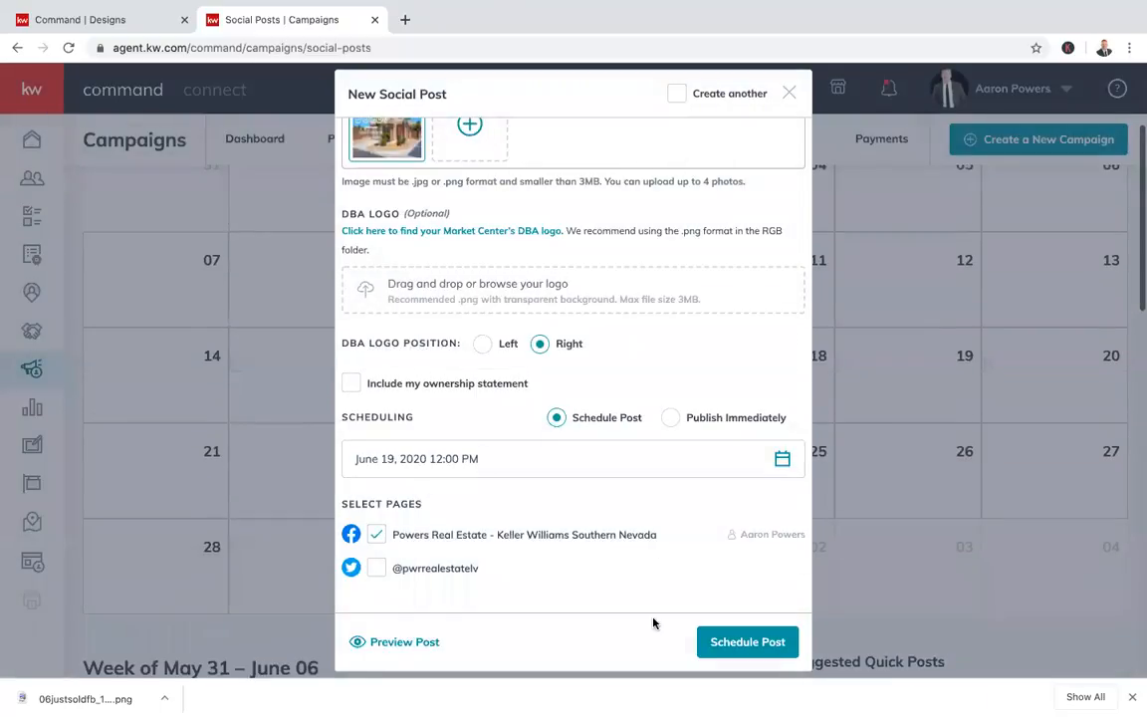
{"action": "left_click", "coordinate": [712, 646]}
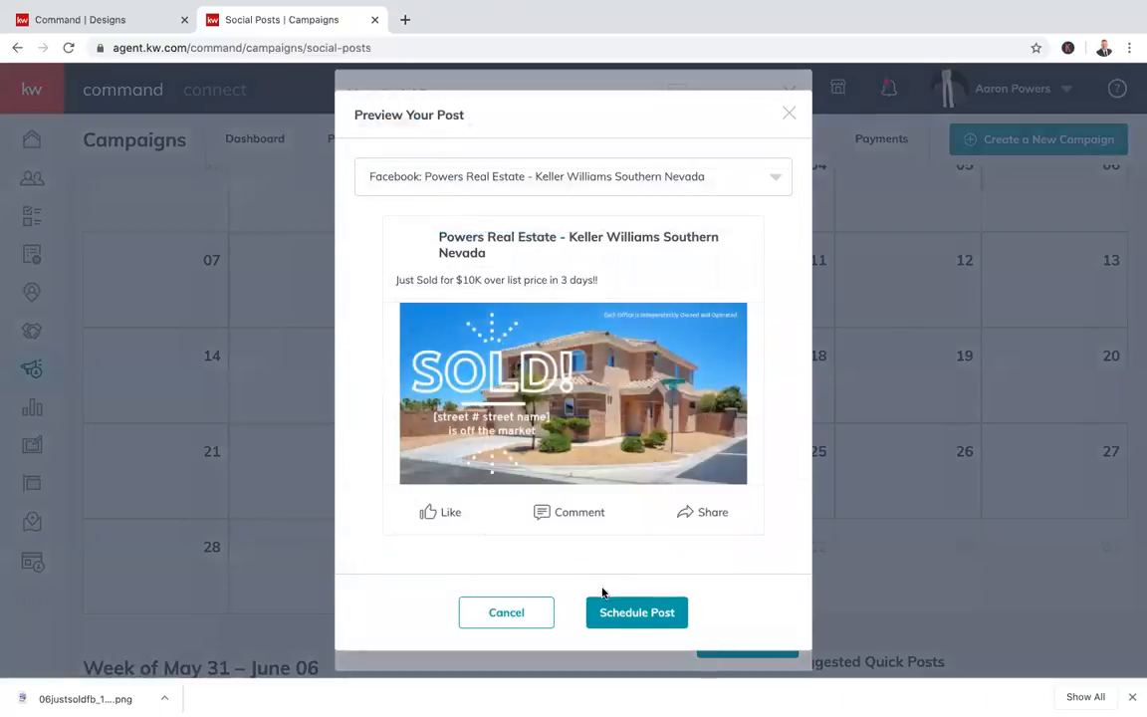
{"action": "left_click", "coordinate": [635, 612]}
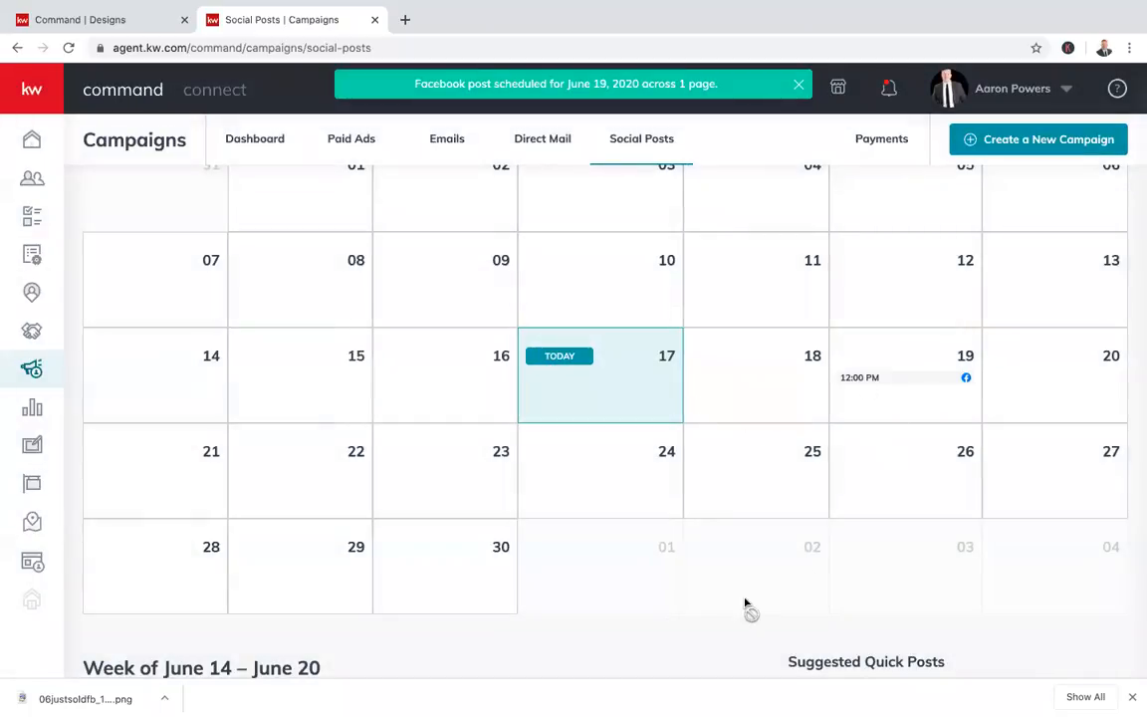
Review the June 19 post's details and options menu, then start a blank New Social Post
{"action": "scroll", "coordinate": [758, 443], "scroll_direction": "up", "scroll_amount": 2}
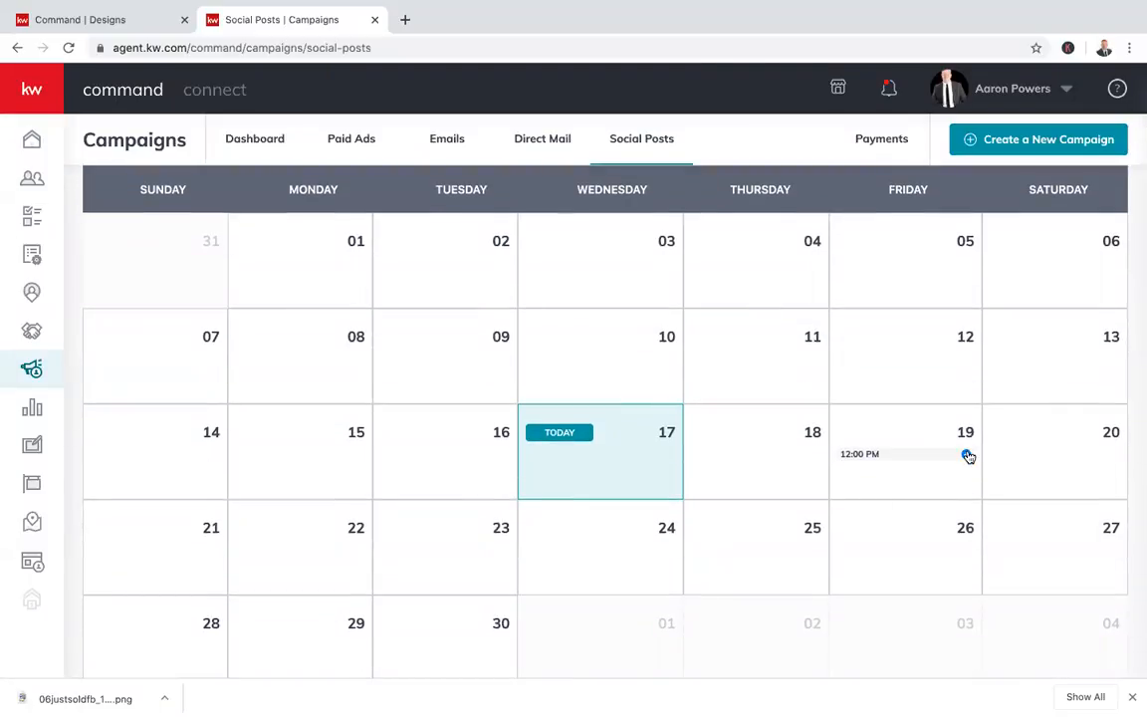
{"action": "left_click", "coordinate": [966, 456]}
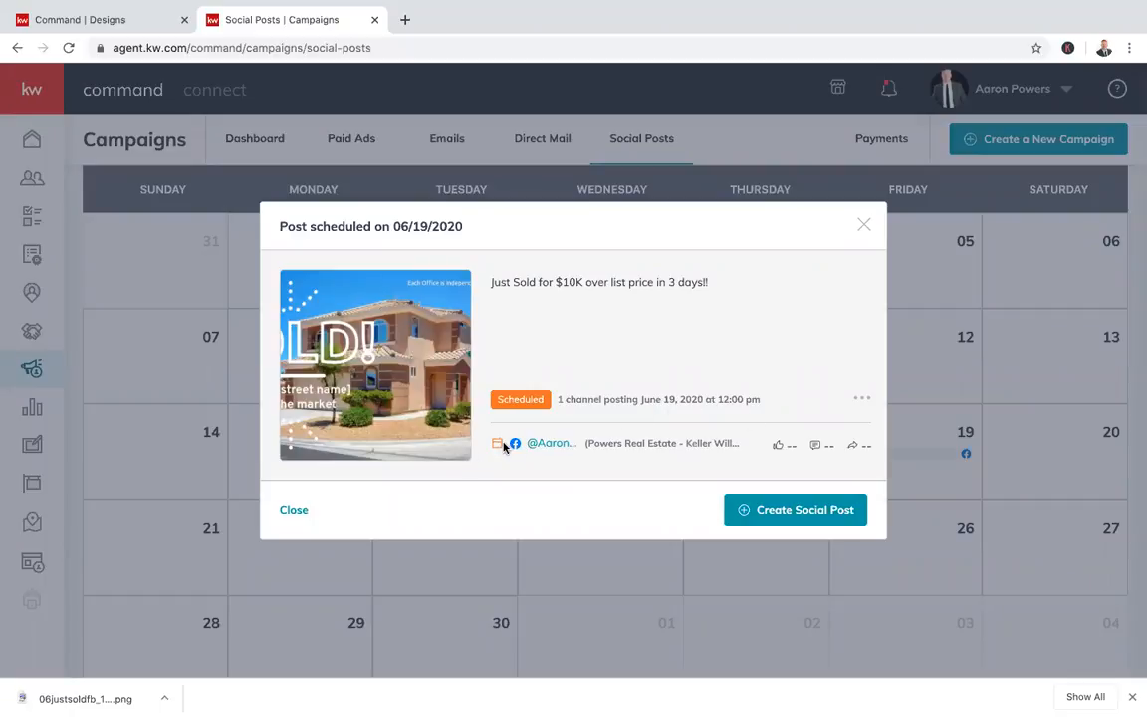
{"action": "left_click", "coordinate": [865, 399]}
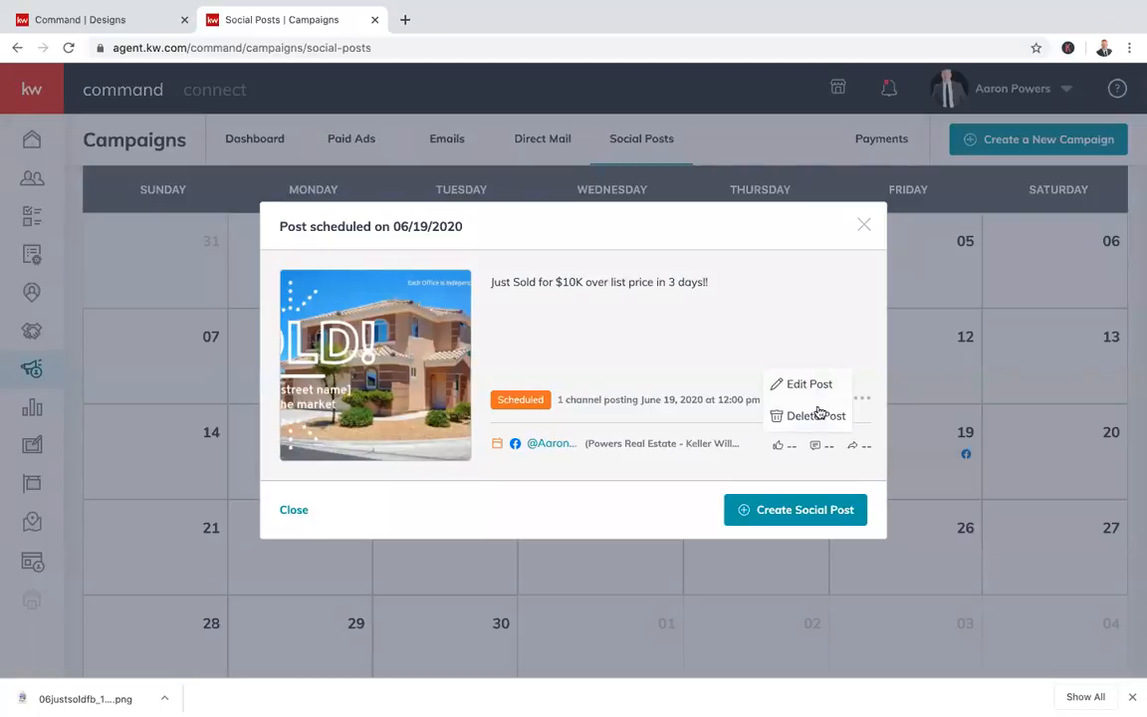
{"action": "left_click", "coordinate": [678, 470]}
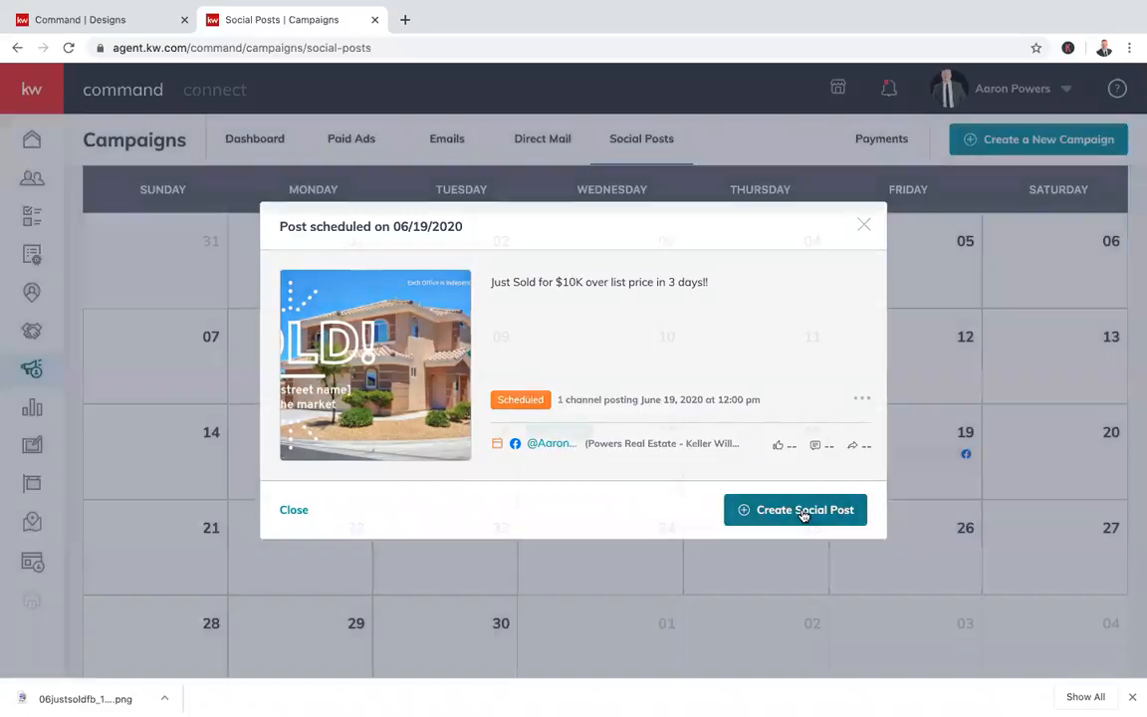
{"action": "left_click", "coordinate": [802, 514]}
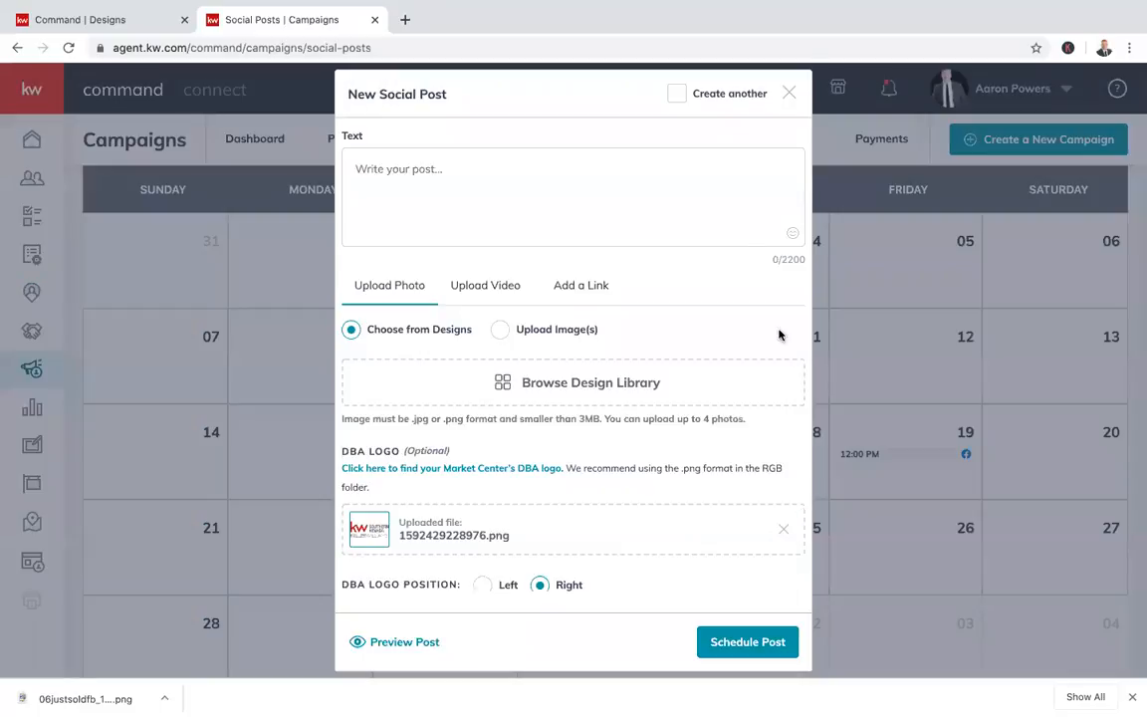
Close the empty New Social Post form and return to the June 2020 calendar
{"action": "scroll", "coordinate": [729, 223], "scroll_direction": "down", "scroll_amount": 2}
{"action": "scroll", "coordinate": [730, 223], "scroll_direction": "up", "scroll_amount": 2}
{"action": "left_click", "coordinate": [786, 95]}
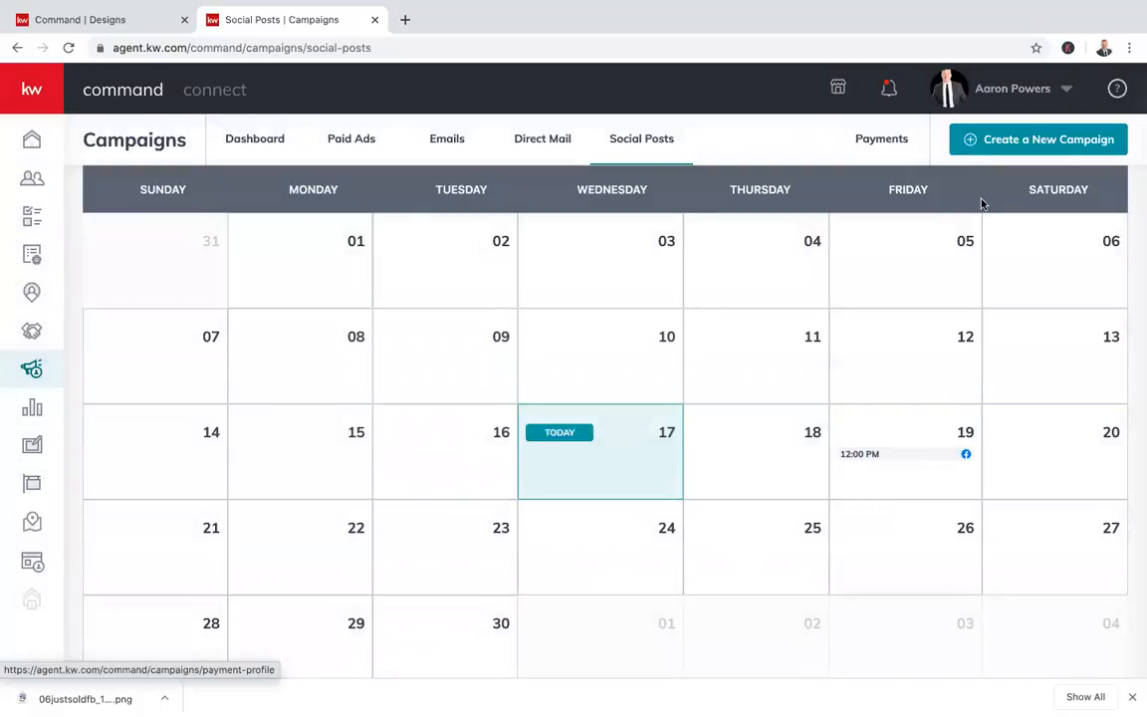
{"action": "scroll", "coordinate": [955, 249], "scroll_direction": "up", "scroll_amount": 2}
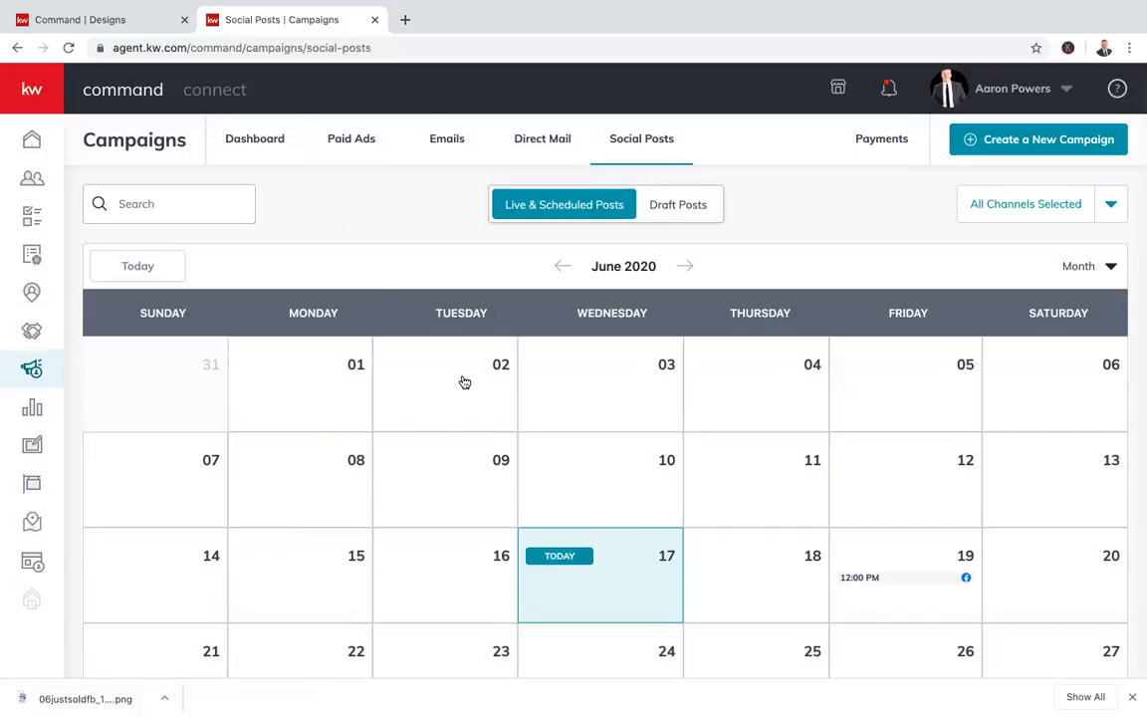
{"action": "mouse_move", "coordinate": [1093, 714]}
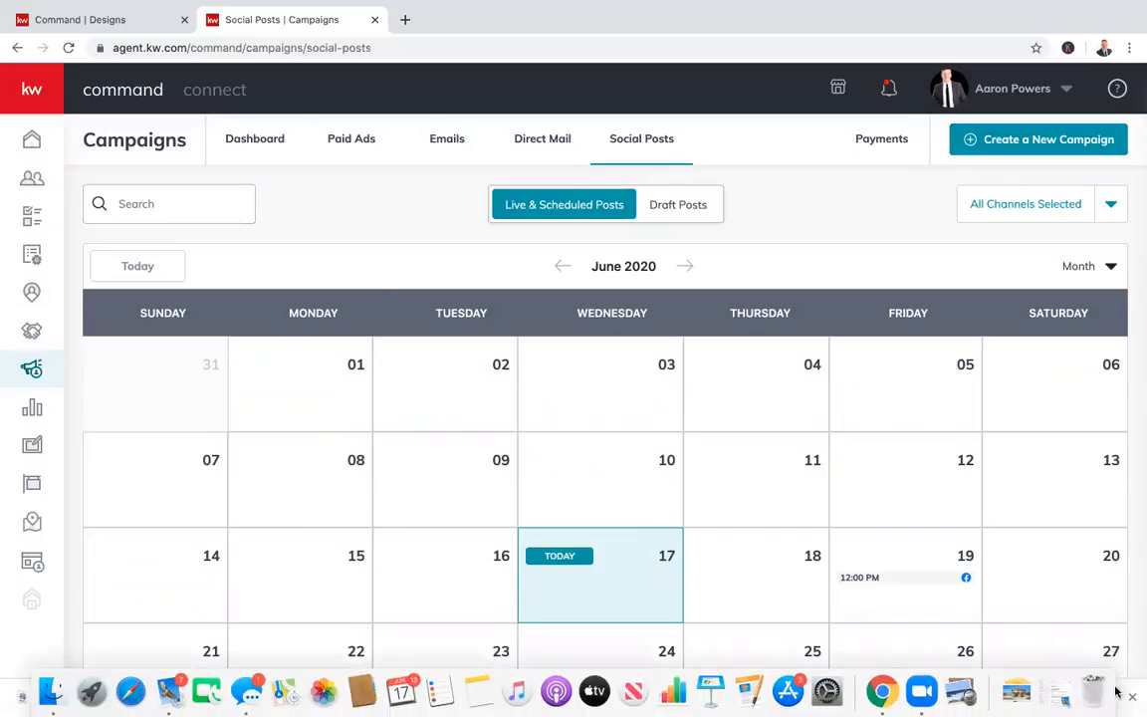
{"action": "scroll", "coordinate": [510, 361], "scroll_direction": "down", "scroll_amount": 2}
{"action": "scroll", "coordinate": [535, 333], "scroll_direction": "up", "scroll_amount": 2}
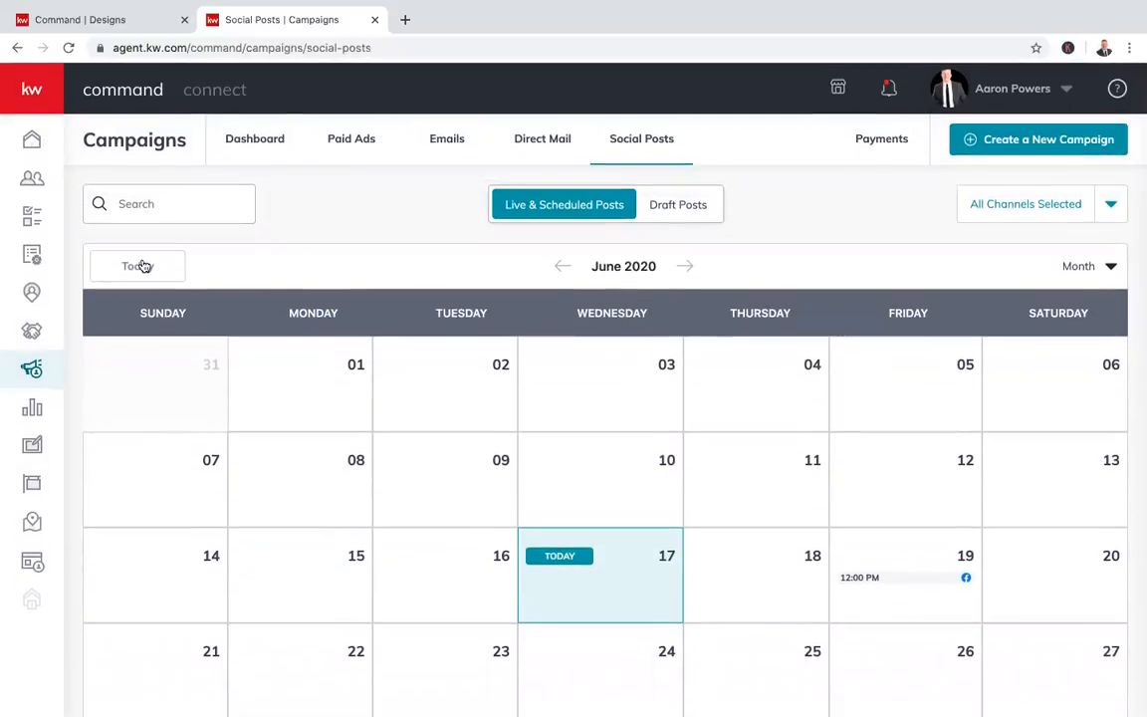
Switch to the June 14–20 week view and scroll to the Just Sold post under Friday
{"action": "left_click", "coordinate": [1077, 268]}
{"action": "left_click", "coordinate": [1052, 304]}
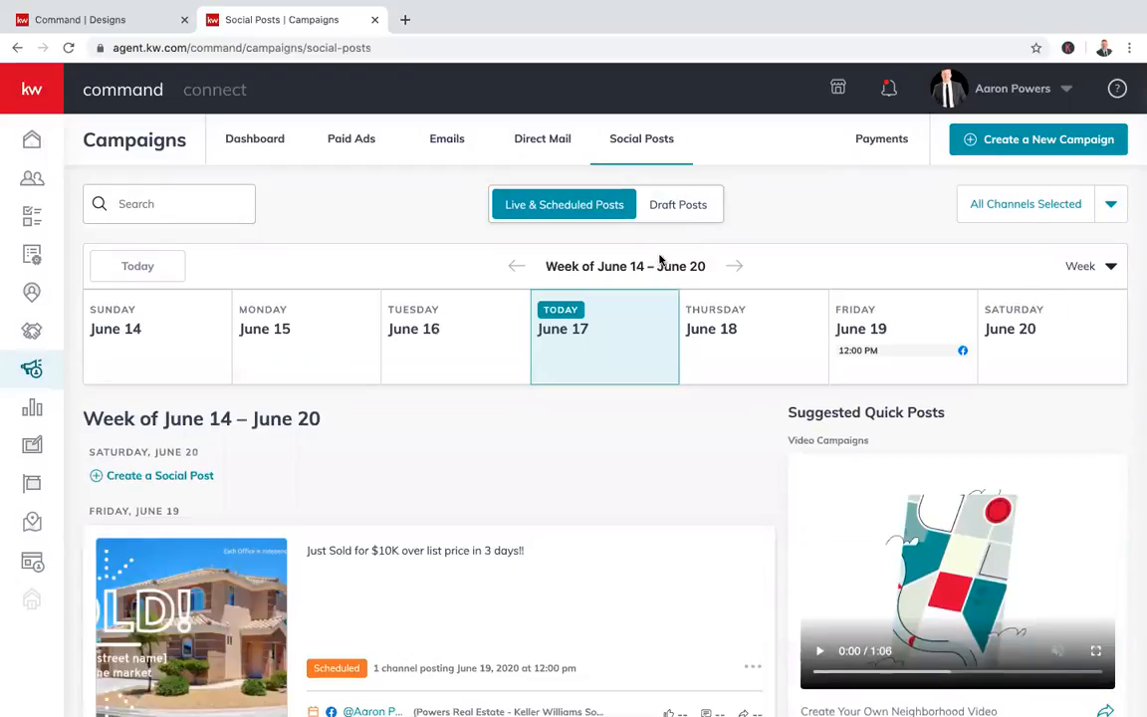
{"action": "scroll", "coordinate": [630, 392], "scroll_direction": "down", "scroll_amount": 3}
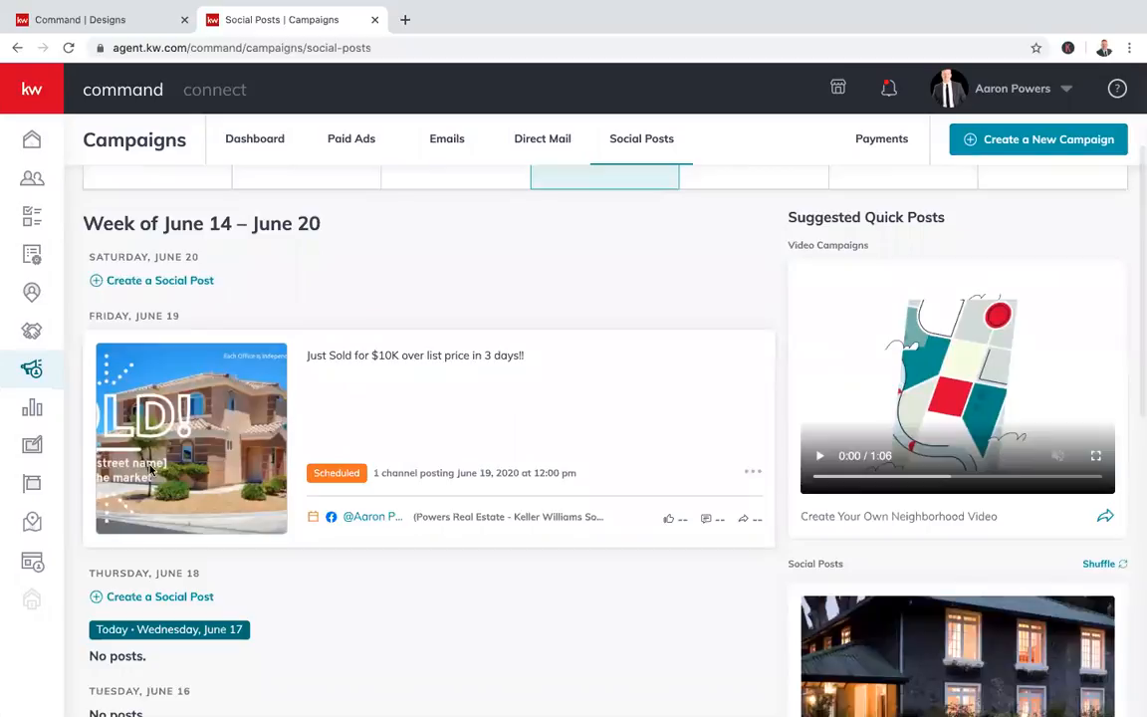
{"action": "scroll", "coordinate": [149, 498], "scroll_direction": "down", "scroll_amount": 1}
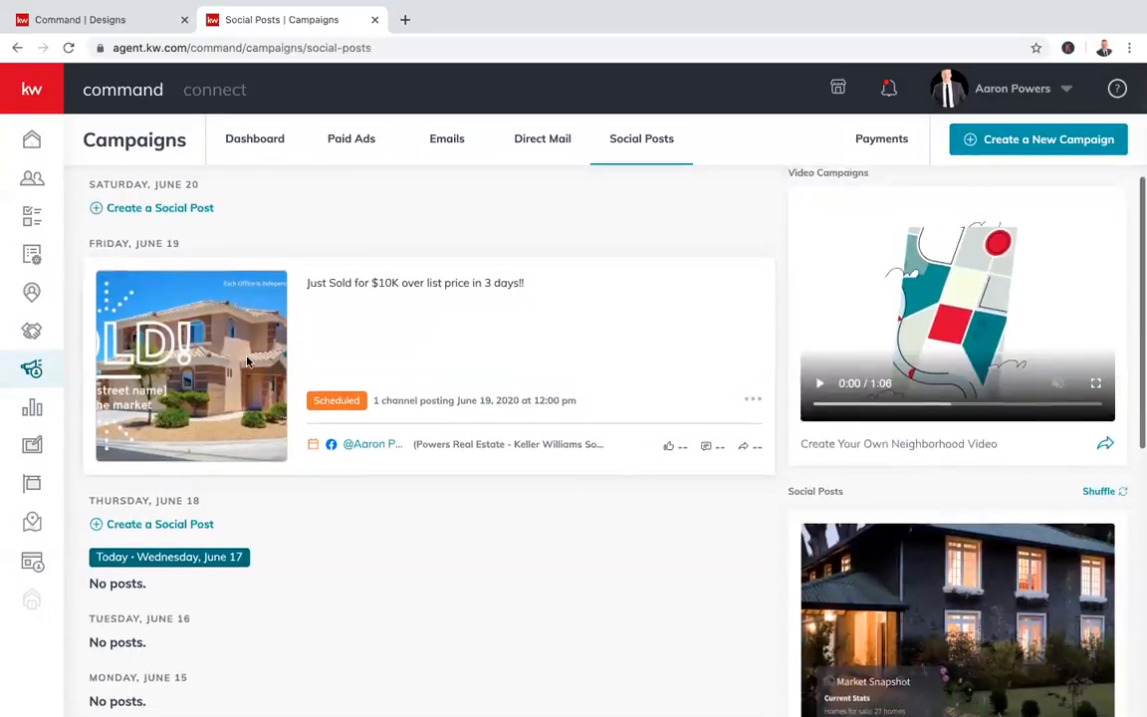
{"action": "scroll", "coordinate": [224, 325], "scroll_direction": "up", "scroll_amount": 1}
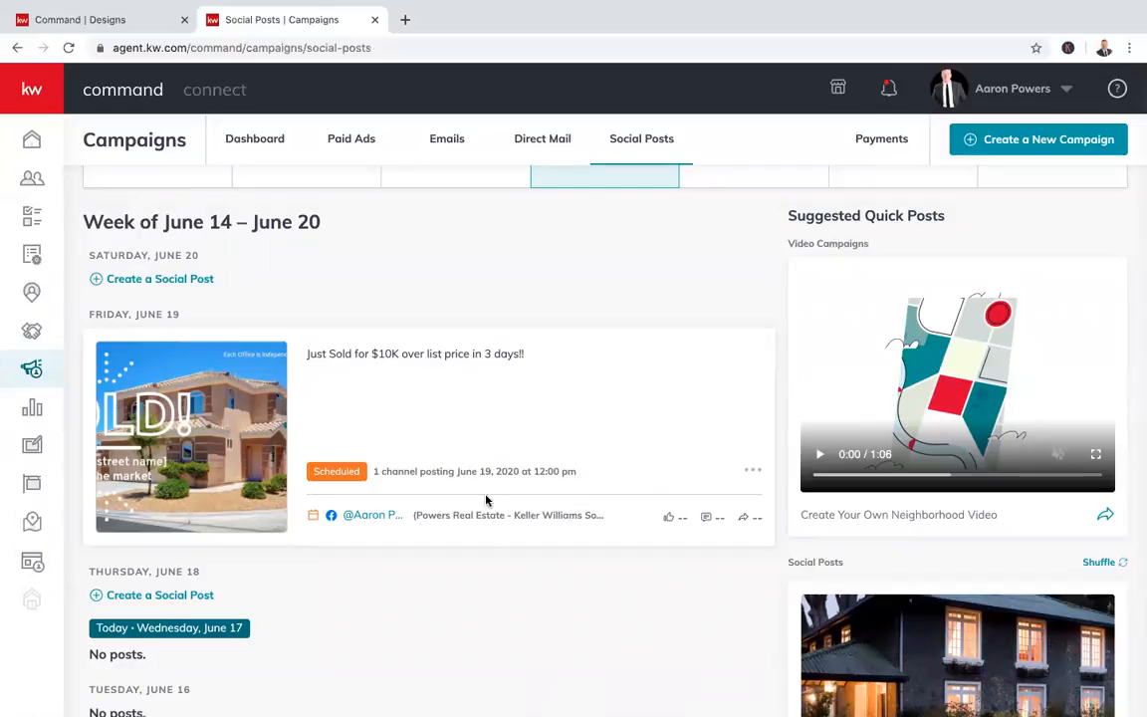
{"action": "scroll", "coordinate": [440, 635], "scroll_direction": "down", "scroll_amount": 3}
{"action": "scroll", "coordinate": [440, 635], "scroll_direction": "up", "scroll_amount": 4}
{"action": "scroll", "coordinate": [442, 634], "scroll_direction": "up", "scroll_amount": 3}
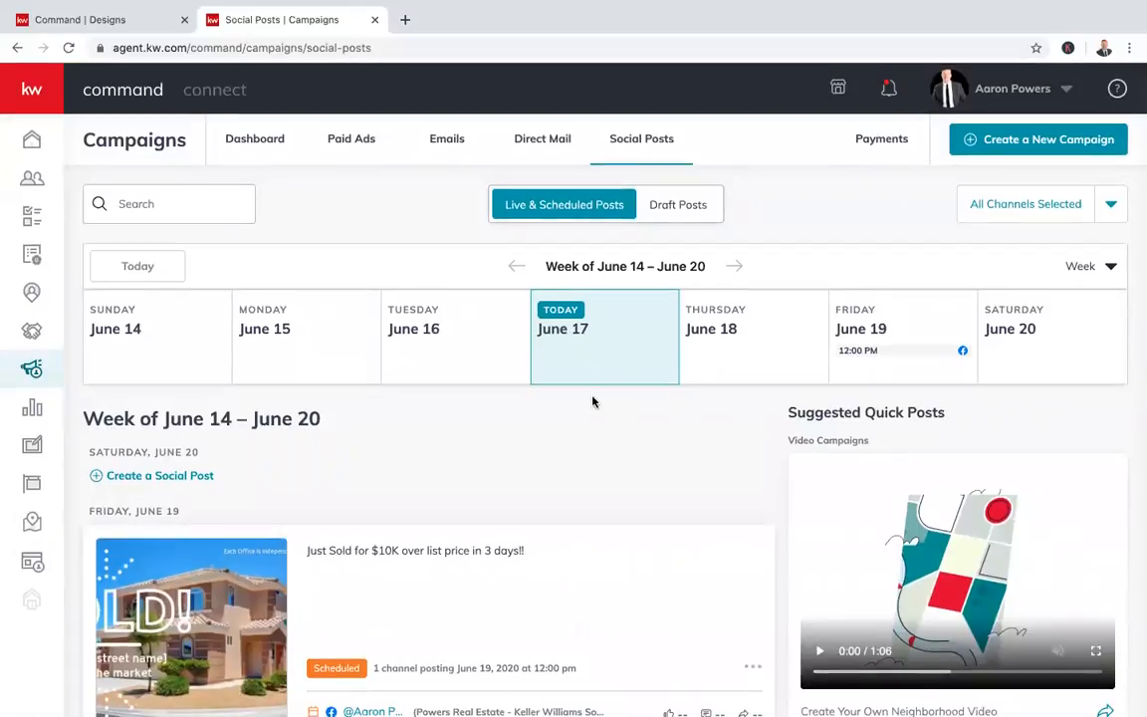
{"action": "scroll", "coordinate": [593, 401], "scroll_direction": "down", "scroll_amount": 1}
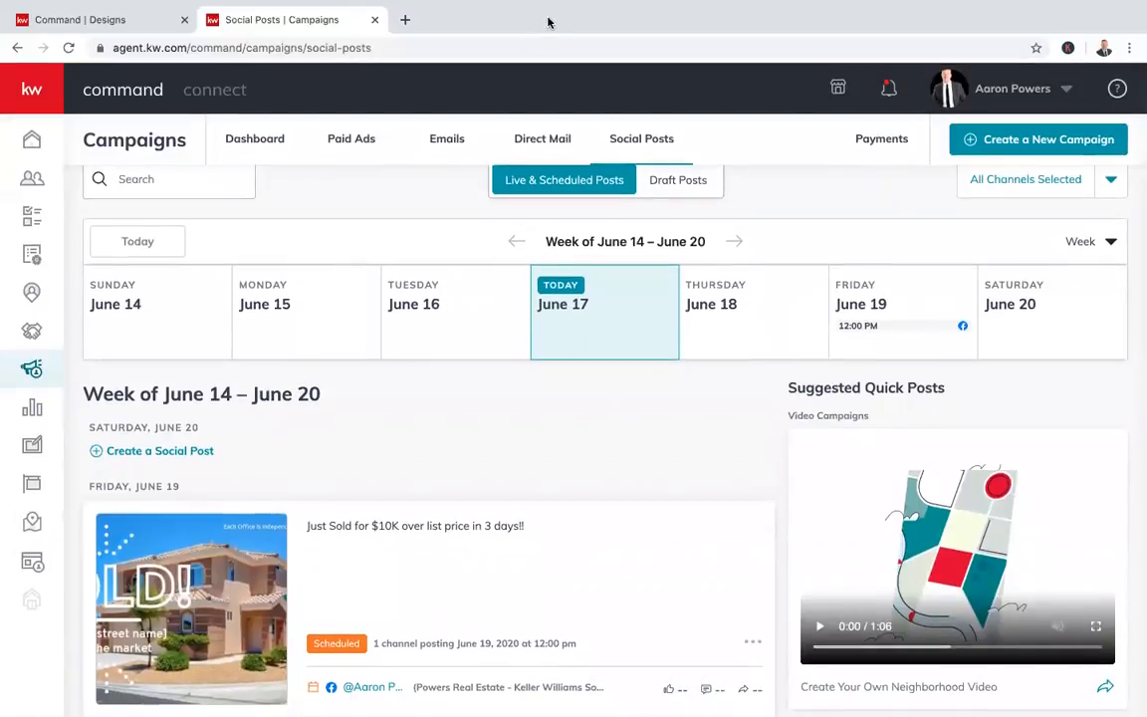